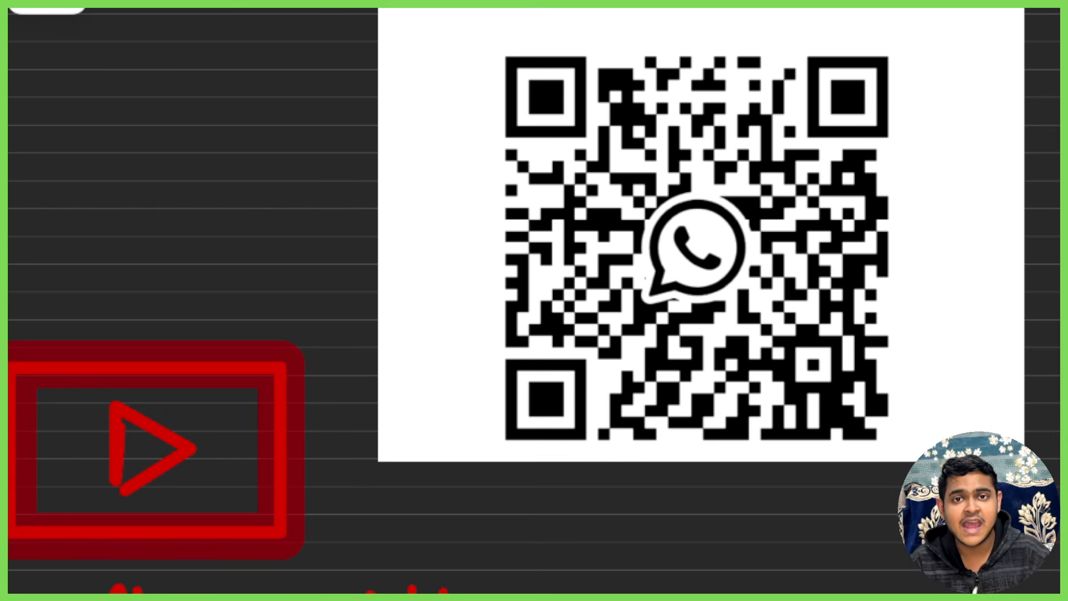
{"action": "scroll", "coordinate": [534, 300], "scroll_direction": "down", "scroll_amount": 5}
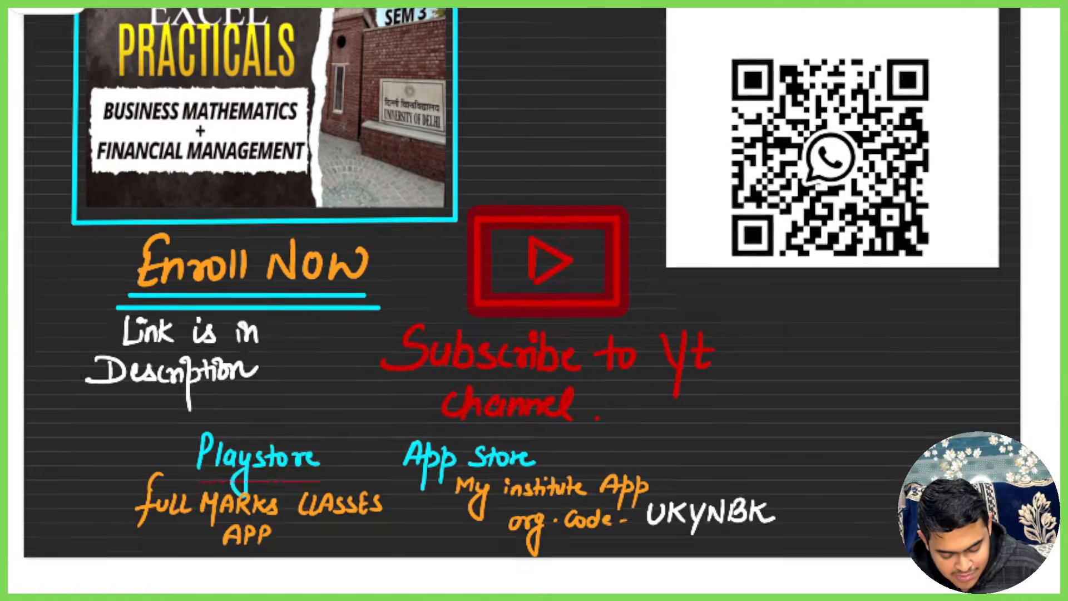
{"action": "left_click_drag", "start_coordinate": [461, 203], "coordinate": [687, 225]}
{"action": "mouse_move", "coordinate": [490, 195]}
{"action": "left_mouse_down"}
{"action": "mouse_move", "coordinate": [801, 261]}
{"action": "mouse_move", "coordinate": [582, 201]}
{"action": "left_mouse_up"}
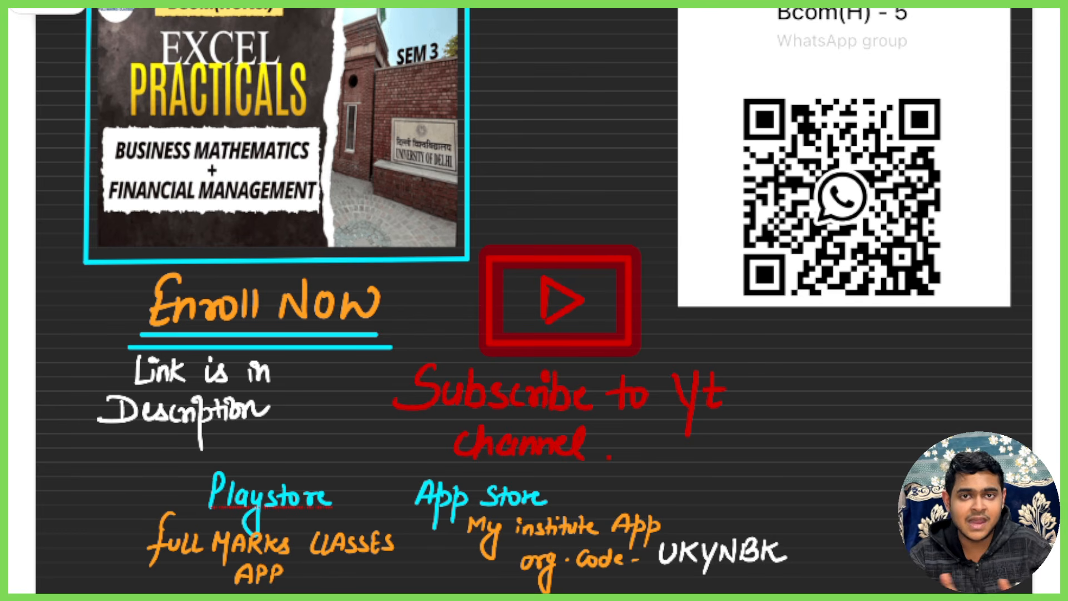
{"action": "scroll", "coordinate": [534, 301], "scroll_direction": "up", "scroll_amount": 5}
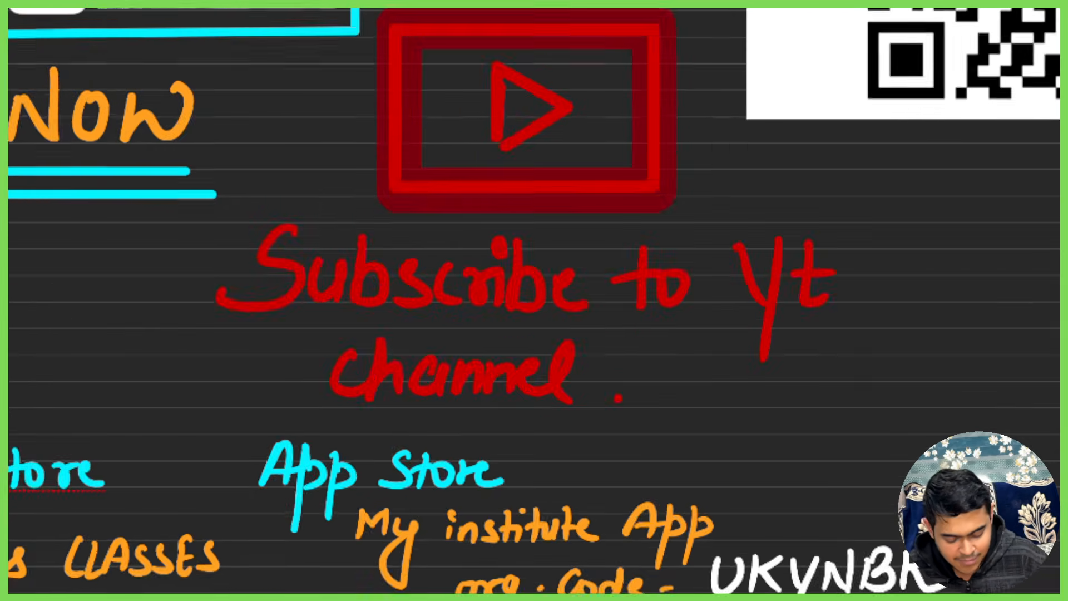
{"action": "scroll", "coordinate": [534, 300], "scroll_direction": "down", "scroll_amount": 3}
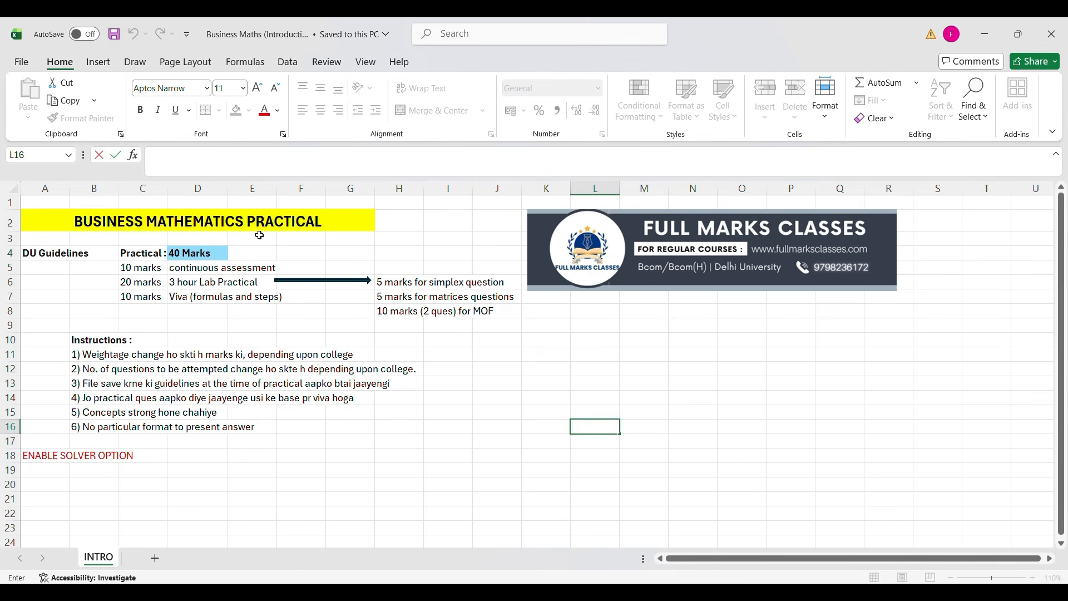
- Review the DU Guidelines marks breakdown in C4:D7, covering continuous assessment, the lab practical and the viva
{"action": "left_click", "coordinate": [222, 257]}
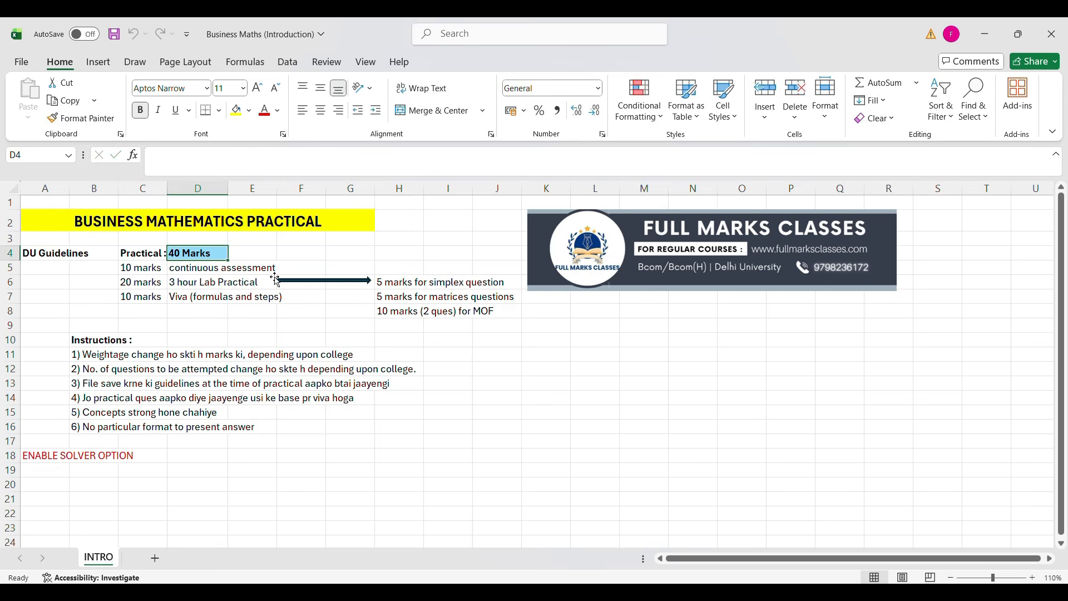
{"action": "left_click", "coordinate": [142, 271]}
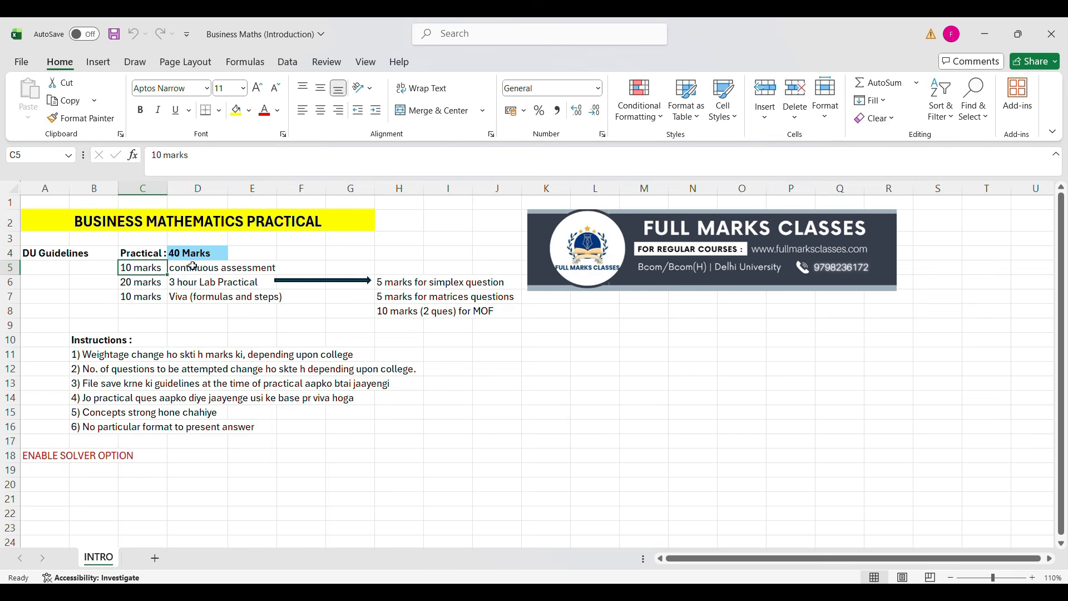
{"action": "left_click", "coordinate": [207, 267]}
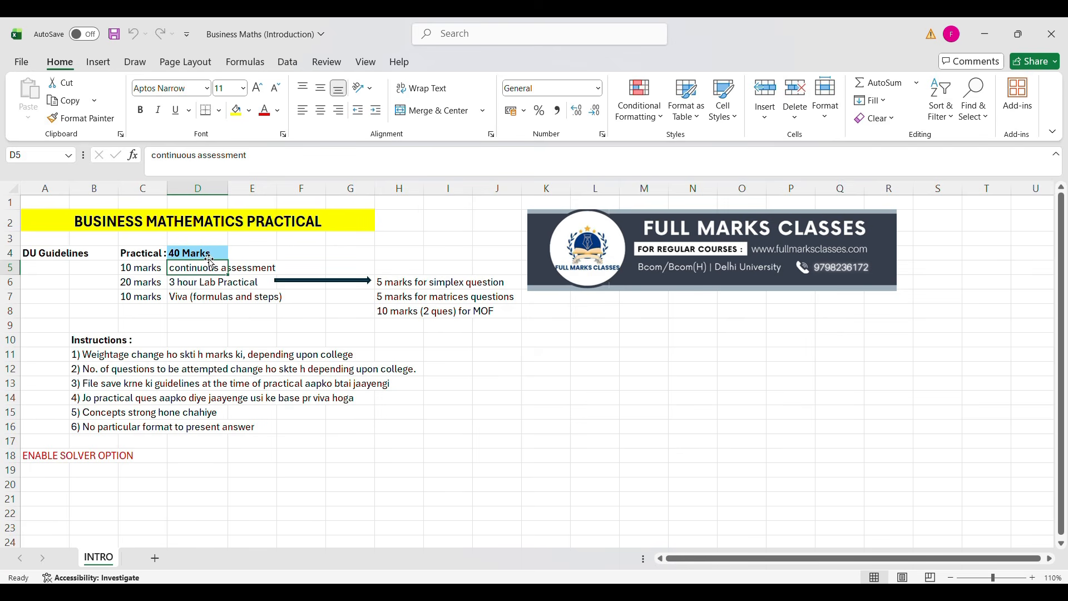
{"action": "left_click", "coordinate": [150, 286]}
{"action": "left_click", "coordinate": [182, 280]}
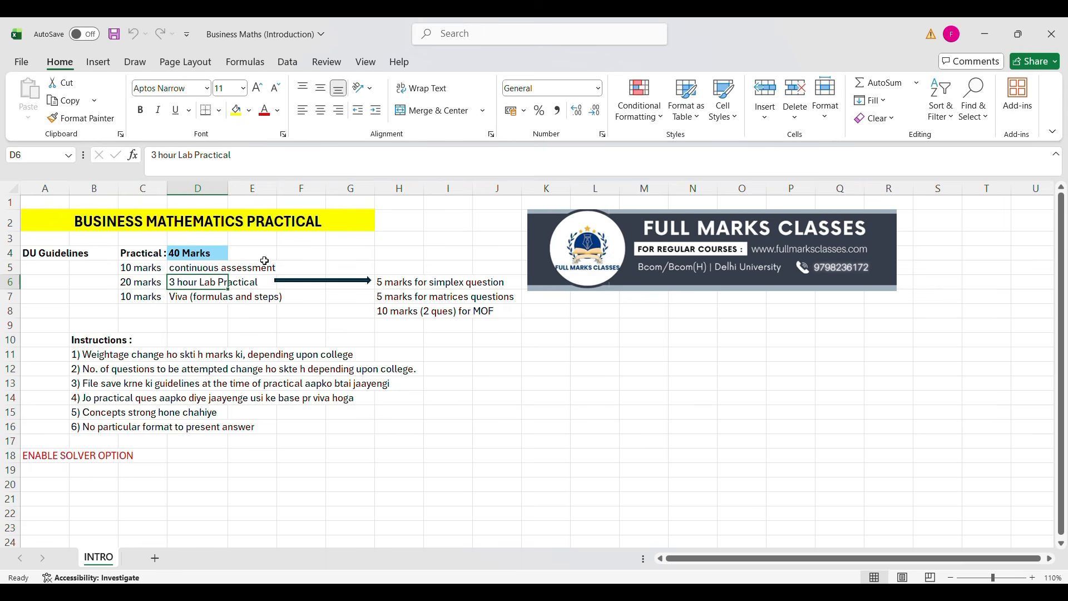
{"action": "left_click", "coordinate": [152, 301]}
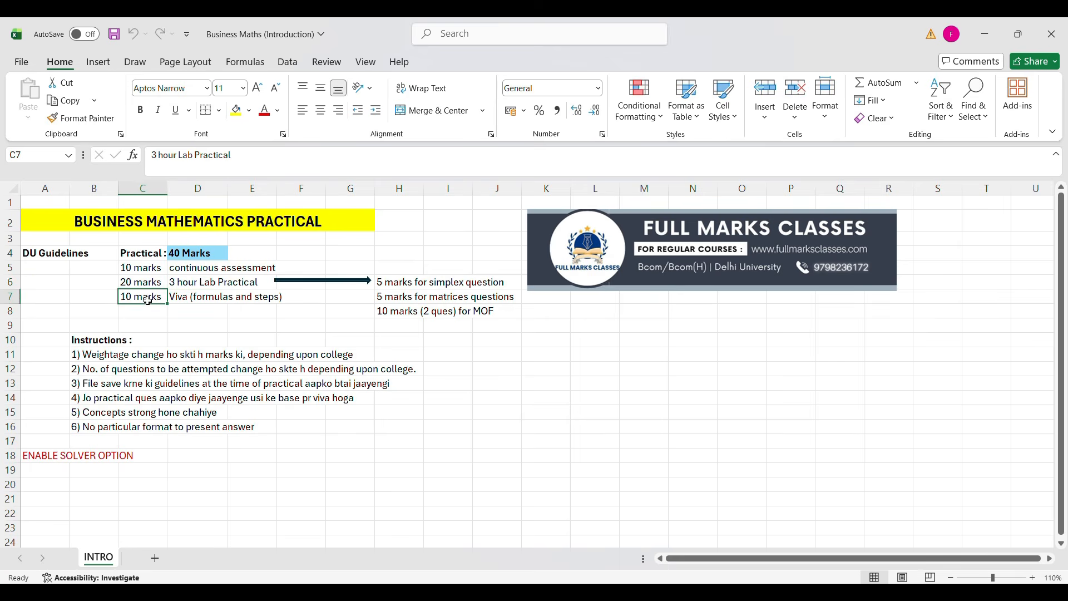
{"action": "left_click", "coordinate": [195, 301]}
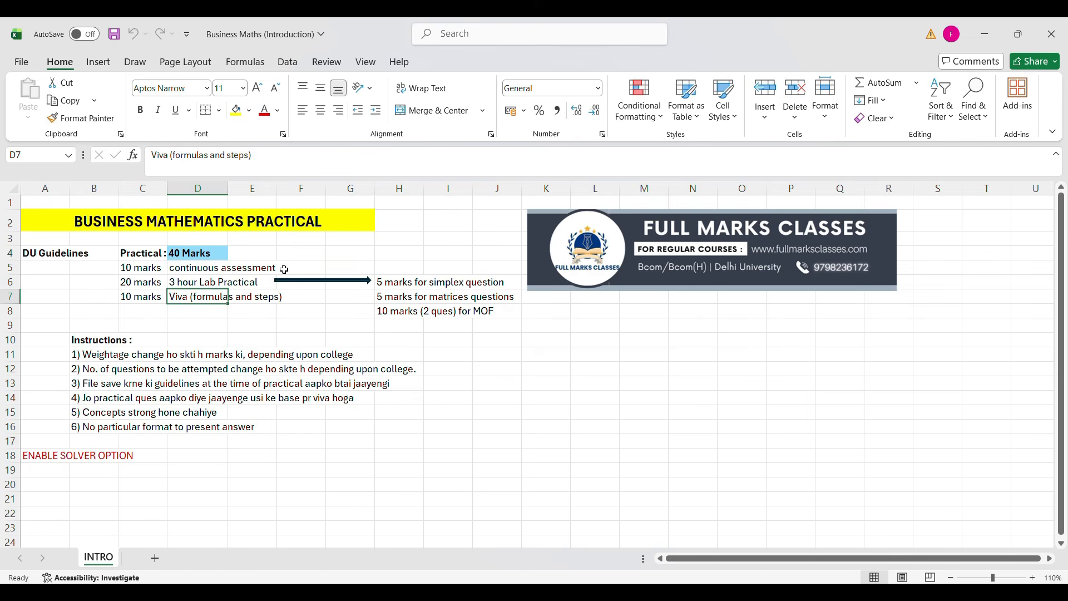
{"action": "left_click", "coordinate": [211, 254]}
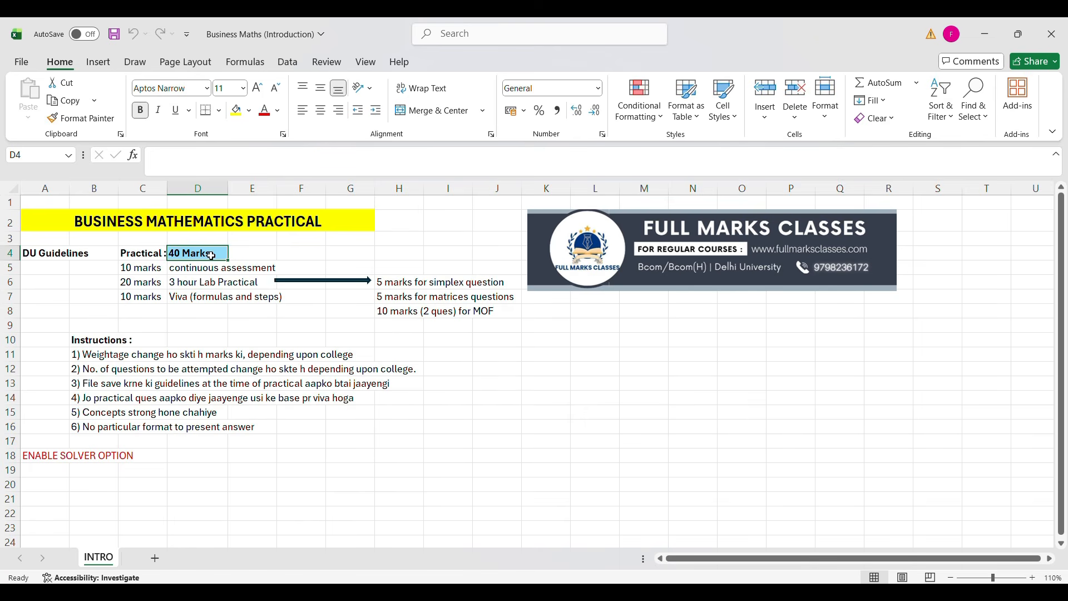
{"action": "key", "text": "Left"}
{"action": "key", "text": "Down"}
{"action": "key", "text": "Down"}
{"action": "key", "text": "Down"}
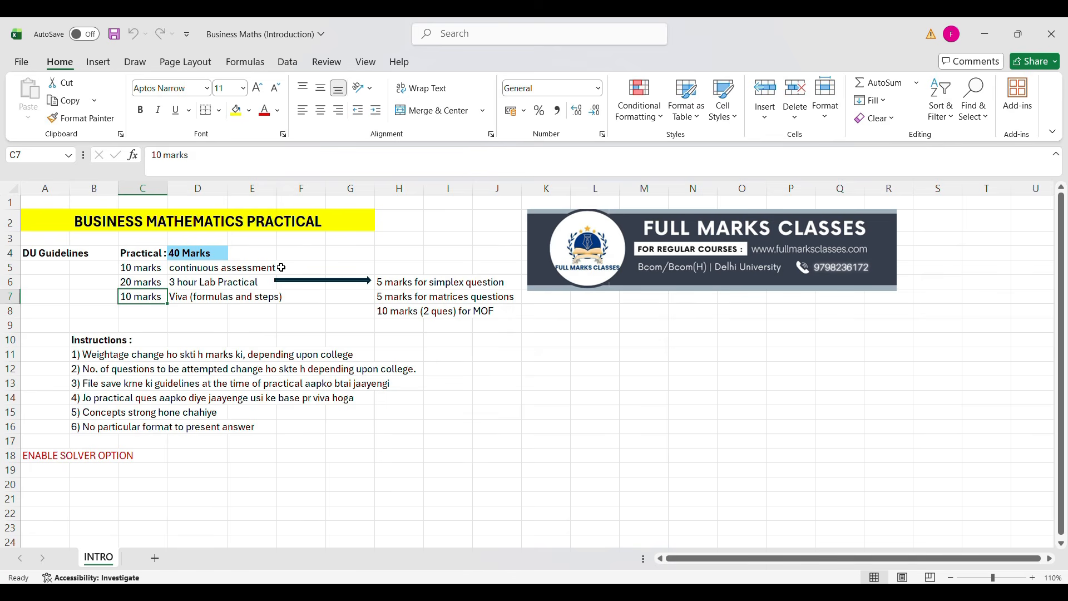
- Examine how the 3 hour Lab Practical marks are split among simplex, matrices and MOF questions in H6:H8
{"action": "left_click", "coordinate": [264, 282]}
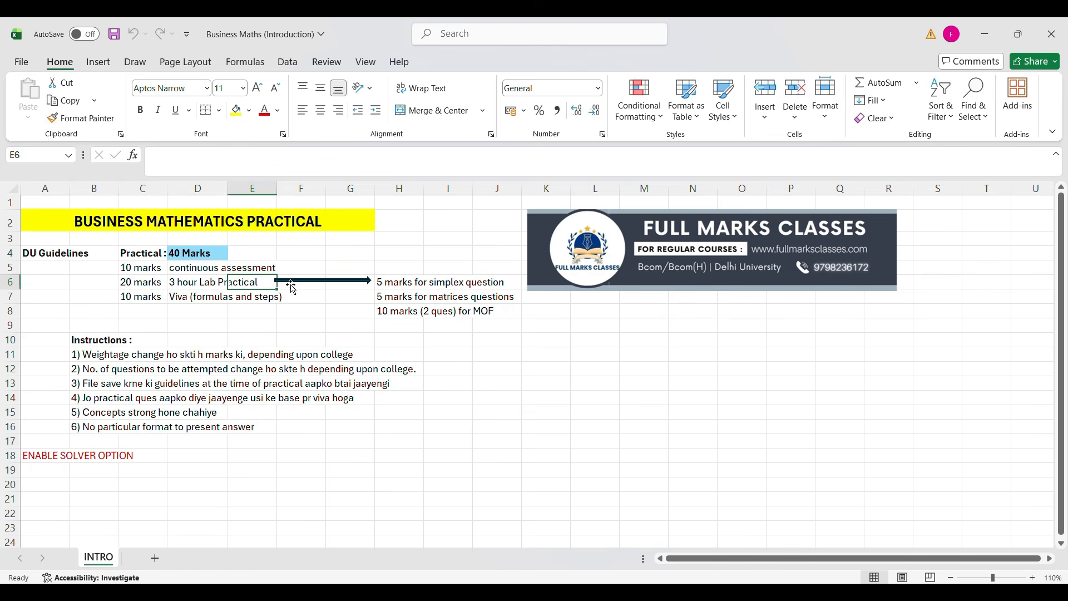
{"action": "left_click", "coordinate": [392, 282]}
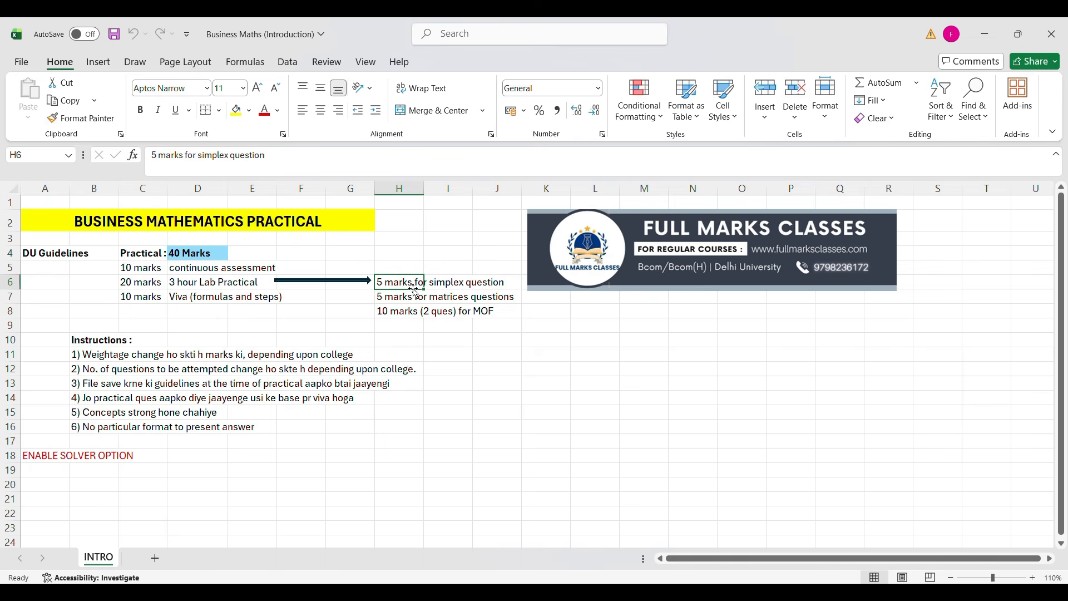
{"action": "left_click", "coordinate": [389, 298]}
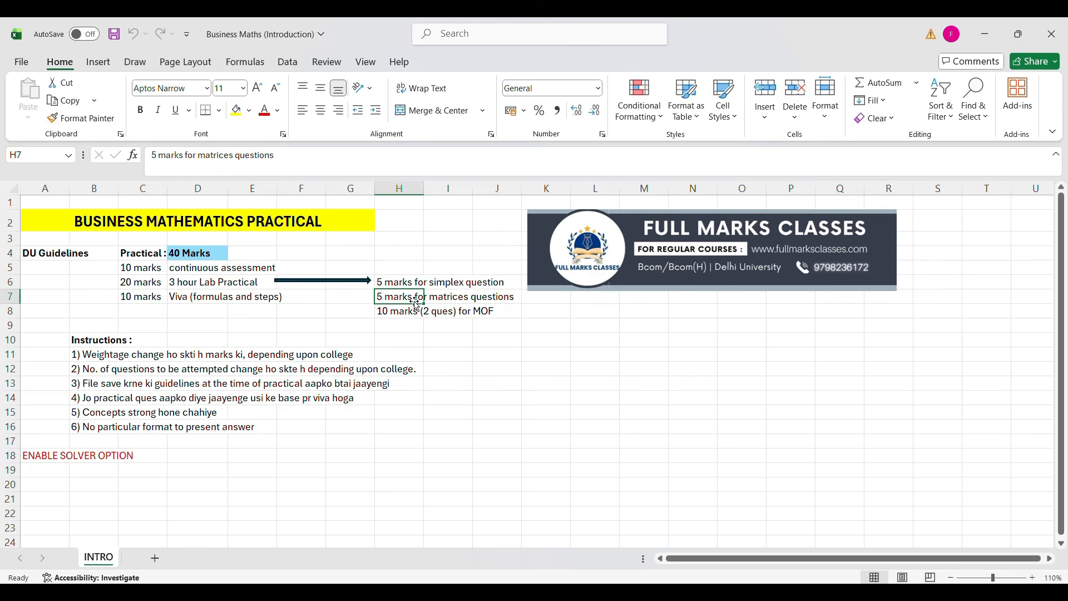
{"action": "left_click", "coordinate": [408, 309]}
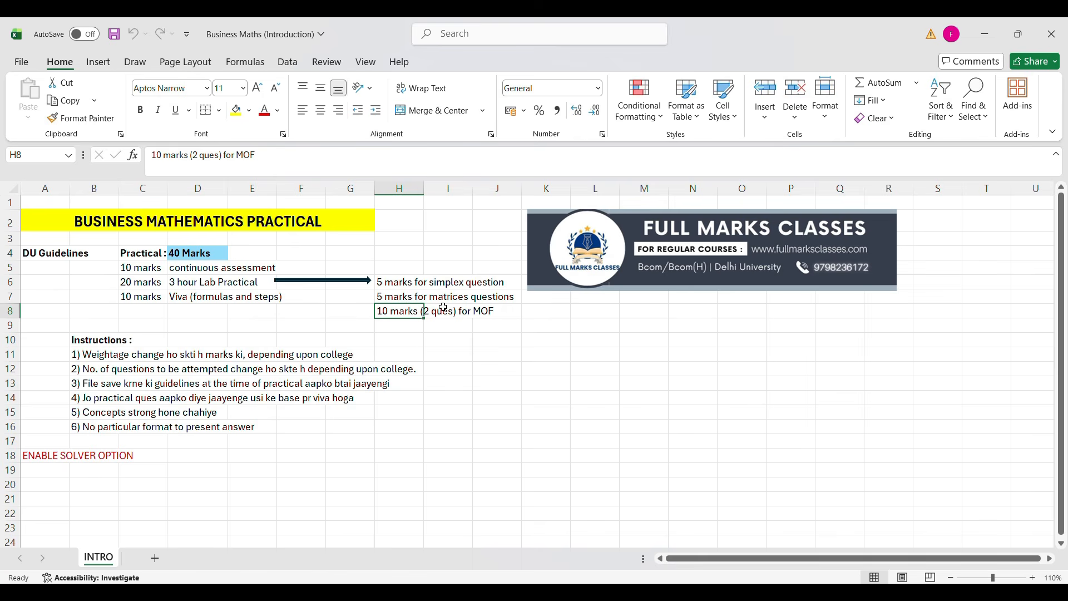
{"action": "left_click_drag", "start_coordinate": [387, 283], "coordinate": [479, 311]}
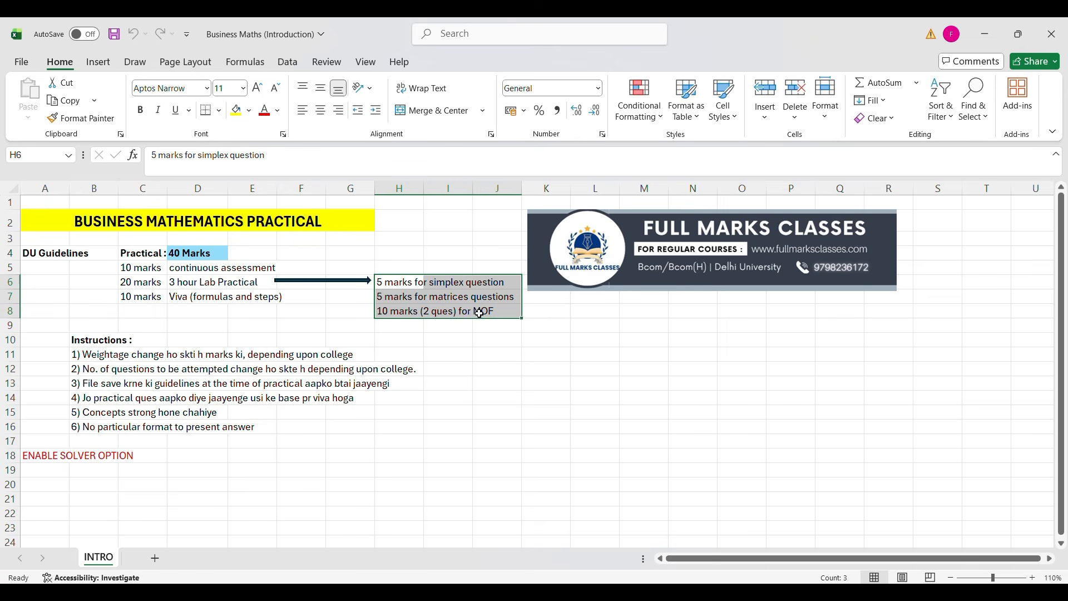
{"action": "left_click", "coordinate": [437, 354]}
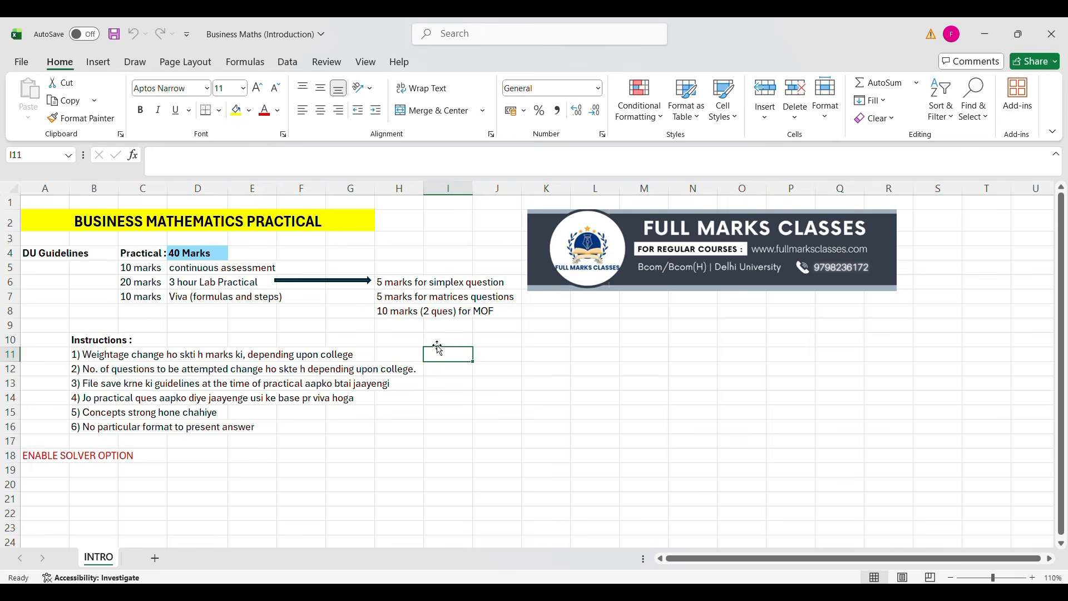
{"action": "left_click", "coordinate": [393, 287]}
{"action": "left_click", "coordinate": [396, 299]}
{"action": "left_click", "coordinate": [402, 313]}
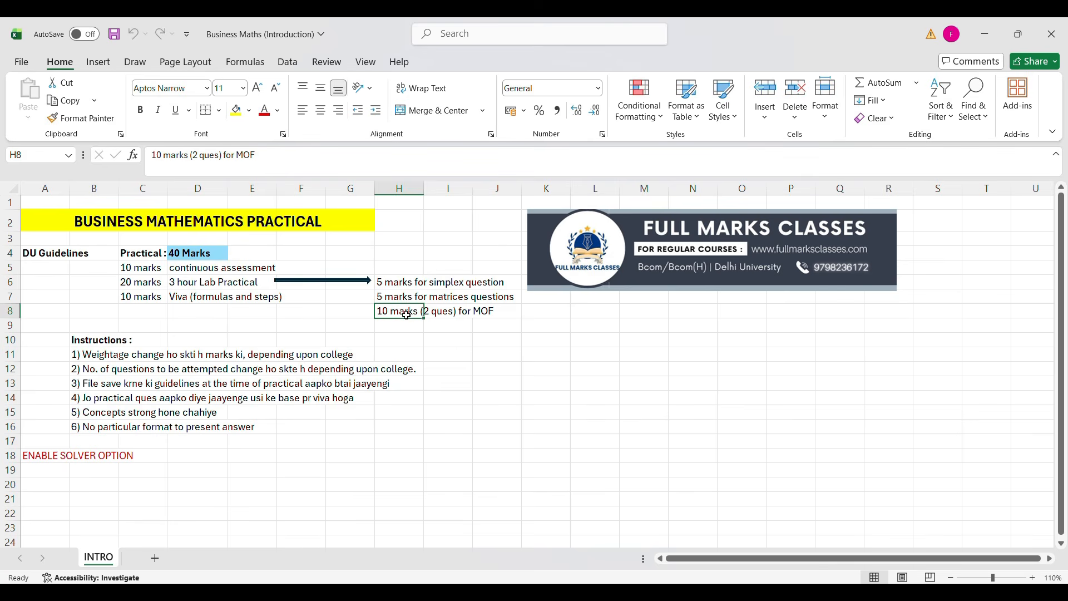
{"action": "left_click", "coordinate": [434, 279]}
{"action": "left_click", "coordinate": [445, 298]}
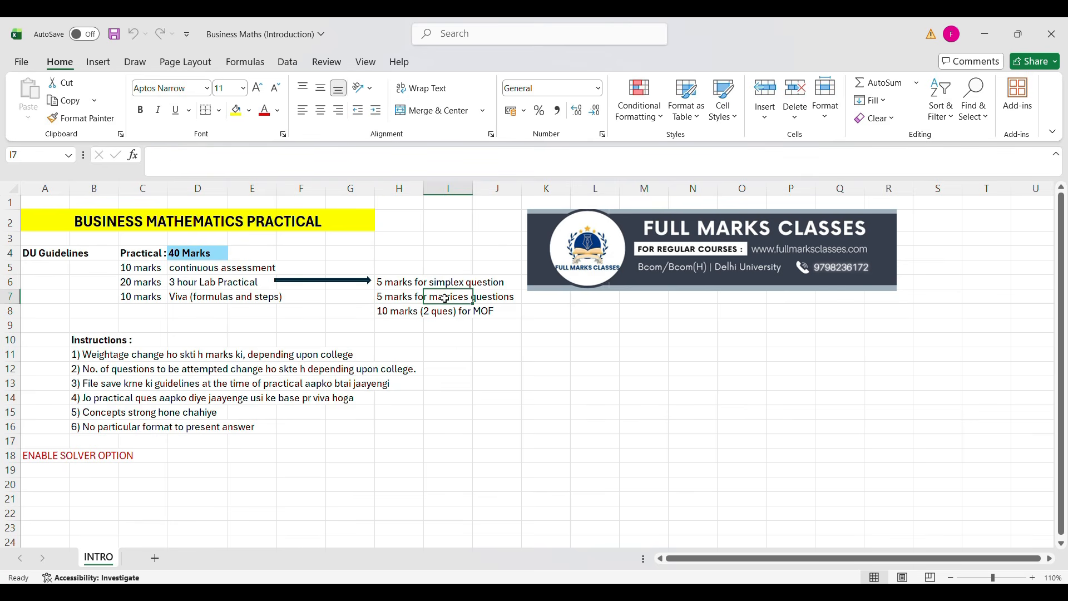
{"action": "left_click", "coordinate": [441, 315]}
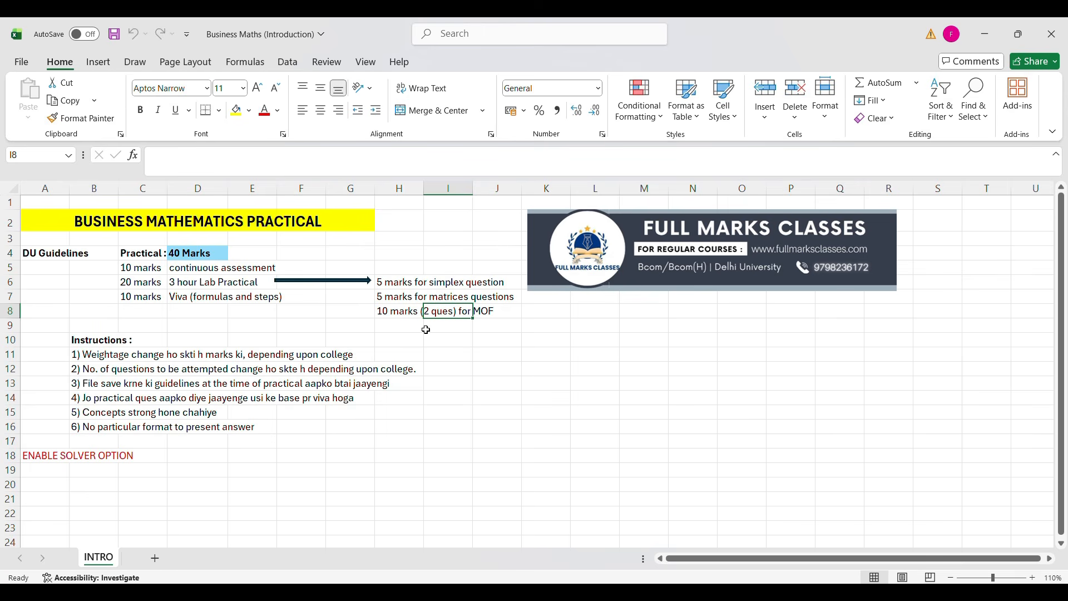
- Read through the numbered practical instructions in B11:B16, referring back to the question-wise marks in H6:H8
{"action": "left_click", "coordinate": [110, 351]}
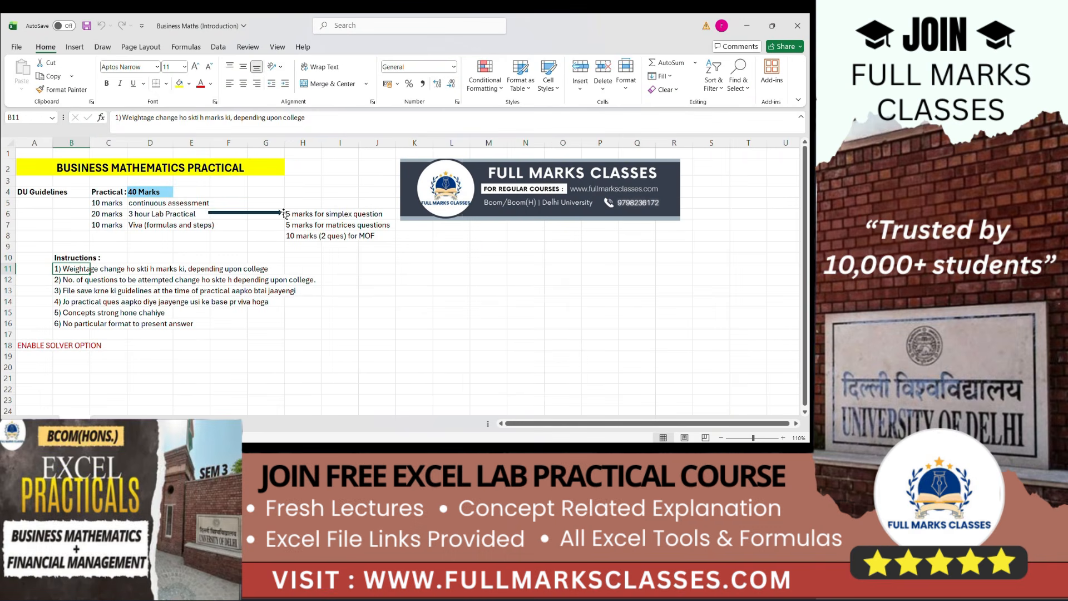
{"action": "key", "text": "Down"}
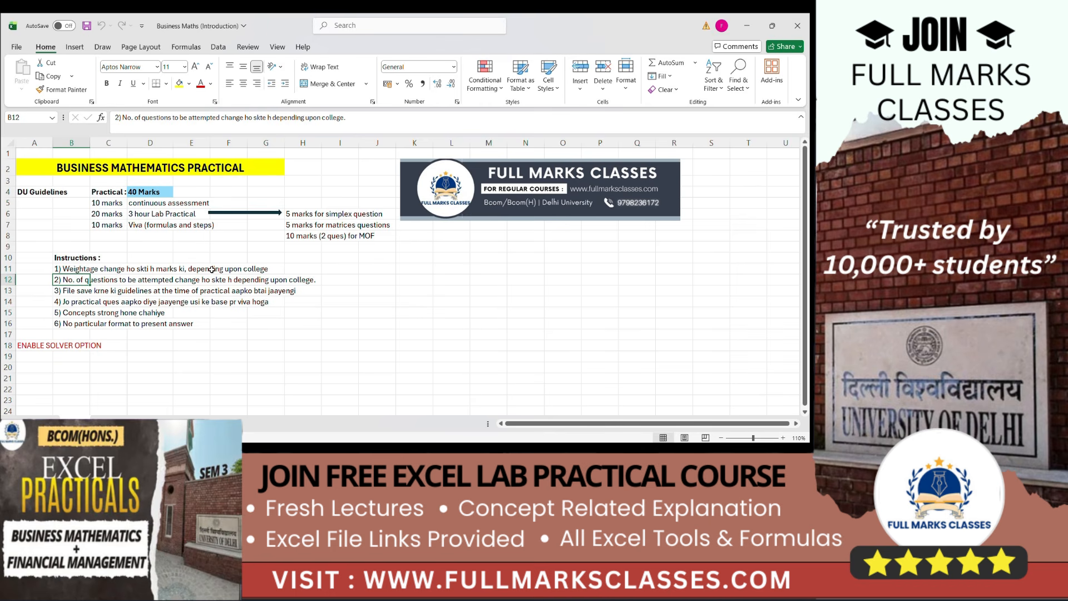
{"action": "left_click_drag", "start_coordinate": [295, 213], "coordinate": [351, 236]}
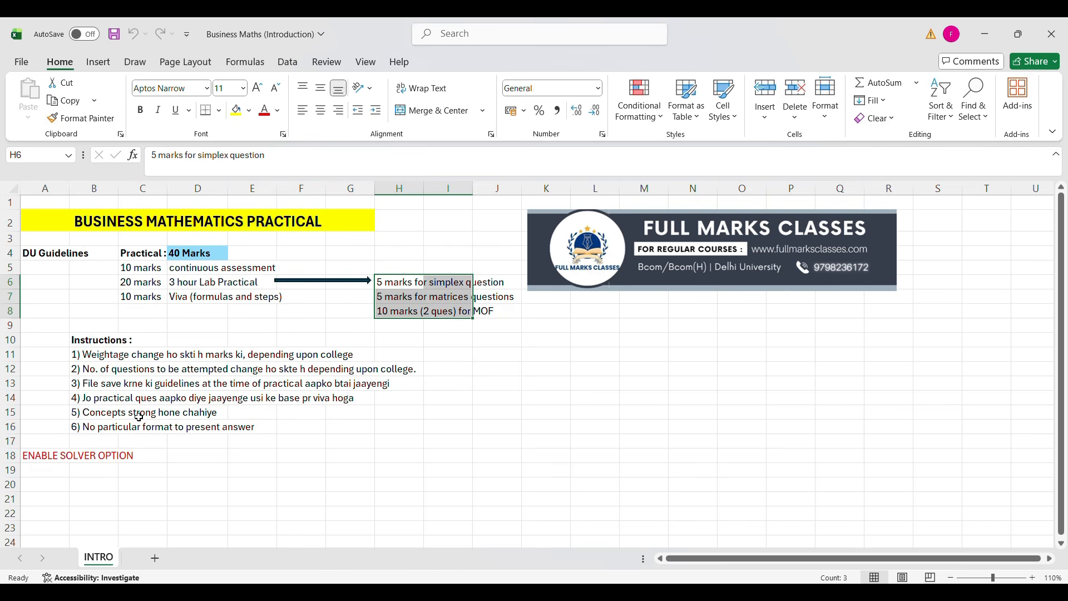
{"action": "left_click", "coordinate": [86, 398]}
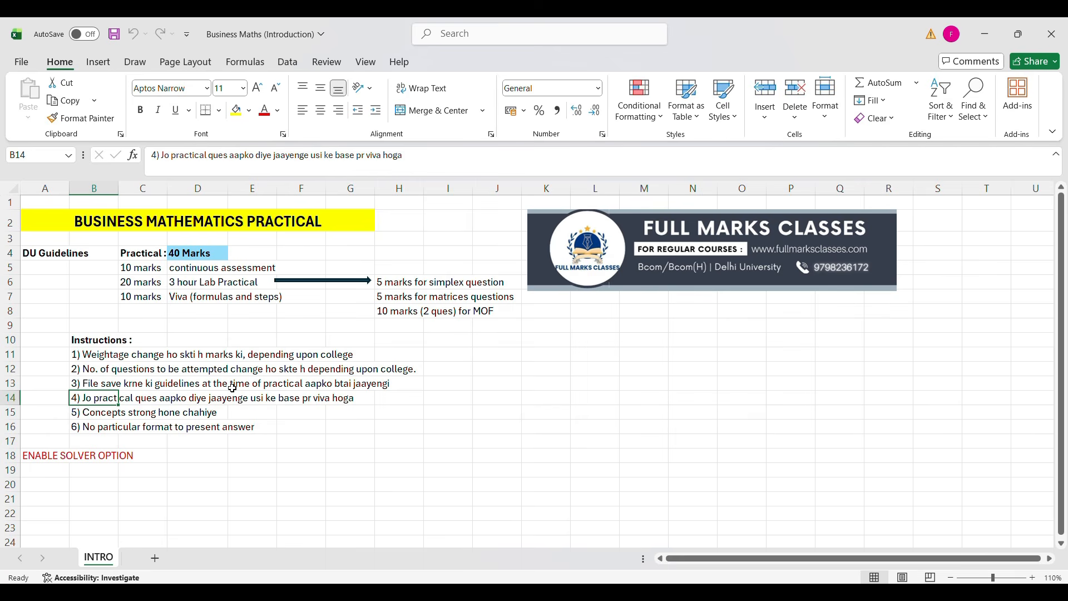
{"action": "left_click", "coordinate": [117, 428]}
{"action": "left_click", "coordinate": [92, 417]}
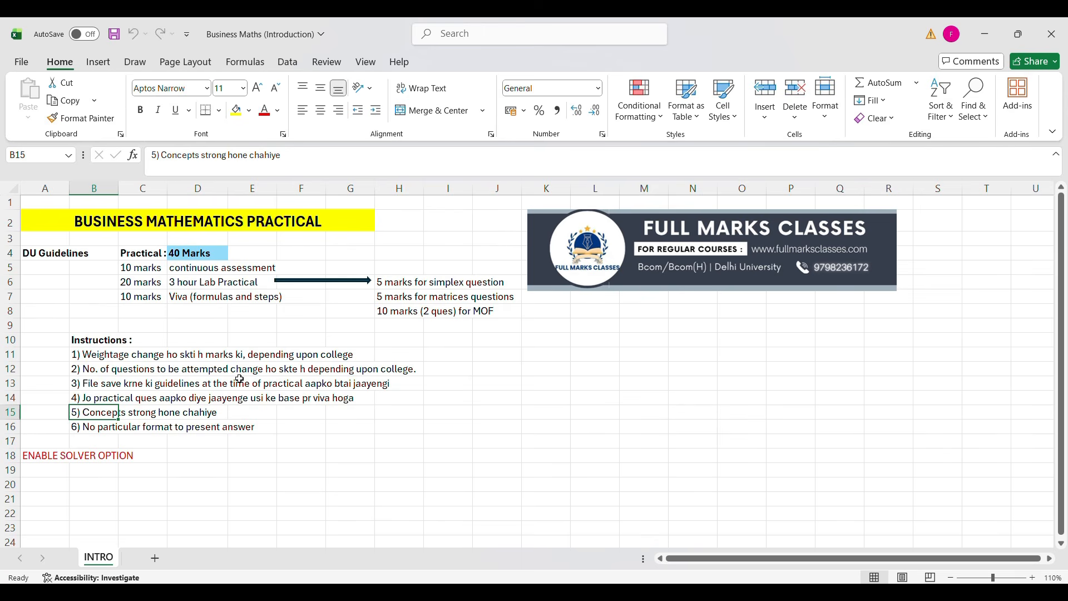
{"action": "left_click", "coordinate": [214, 445]}
{"action": "left_click", "coordinate": [110, 428]}
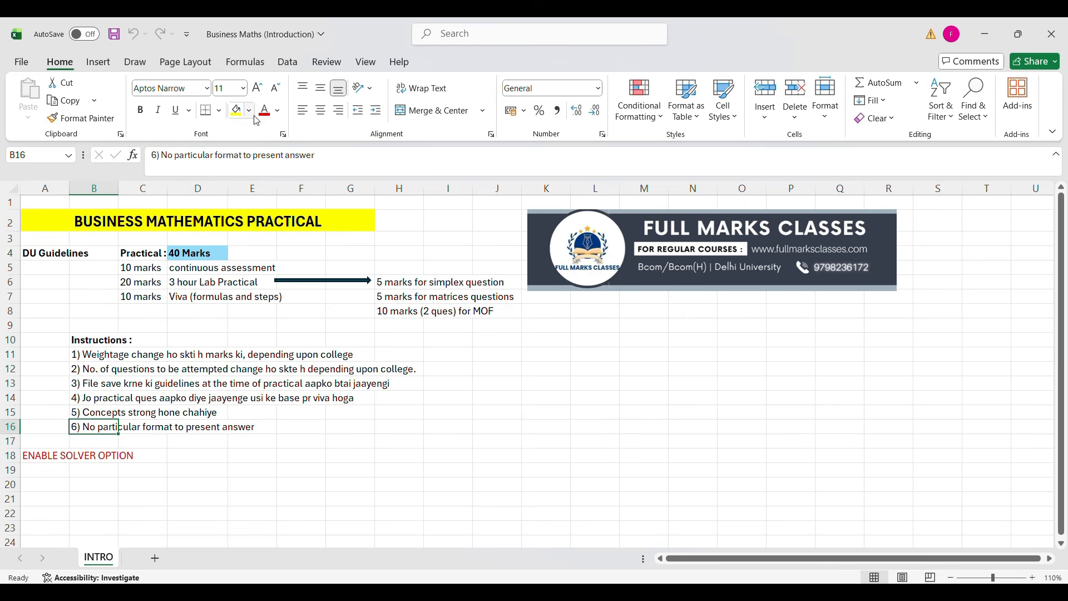
- Apply the Excel add-ins selection with Analysis ToolPak and Solver Add-in enabled
{"action": "left_click", "coordinate": [287, 62]}
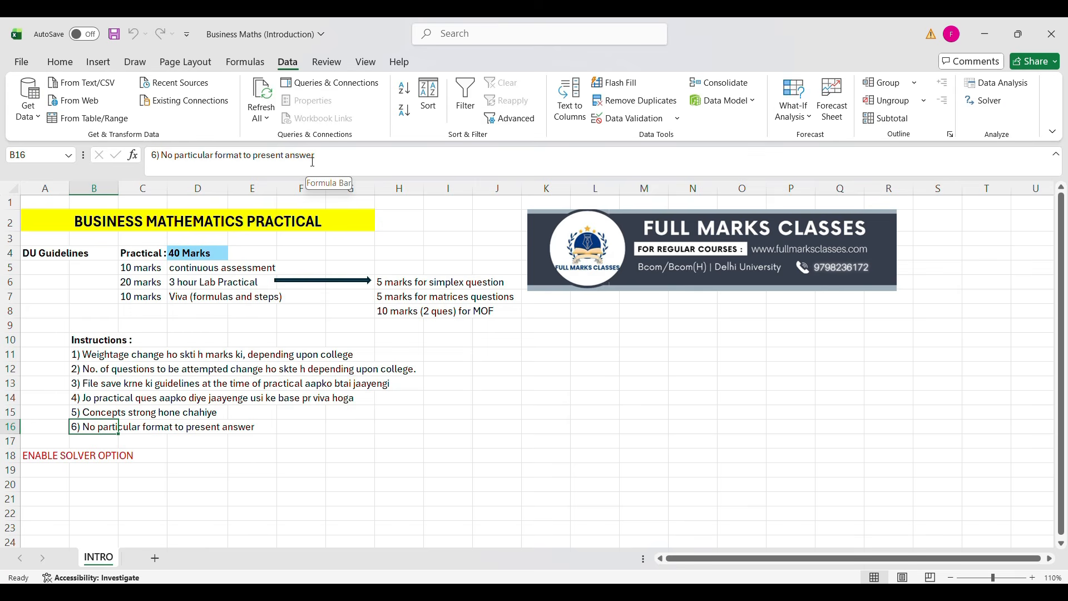
{"action": "left_click", "coordinate": [21, 60]}
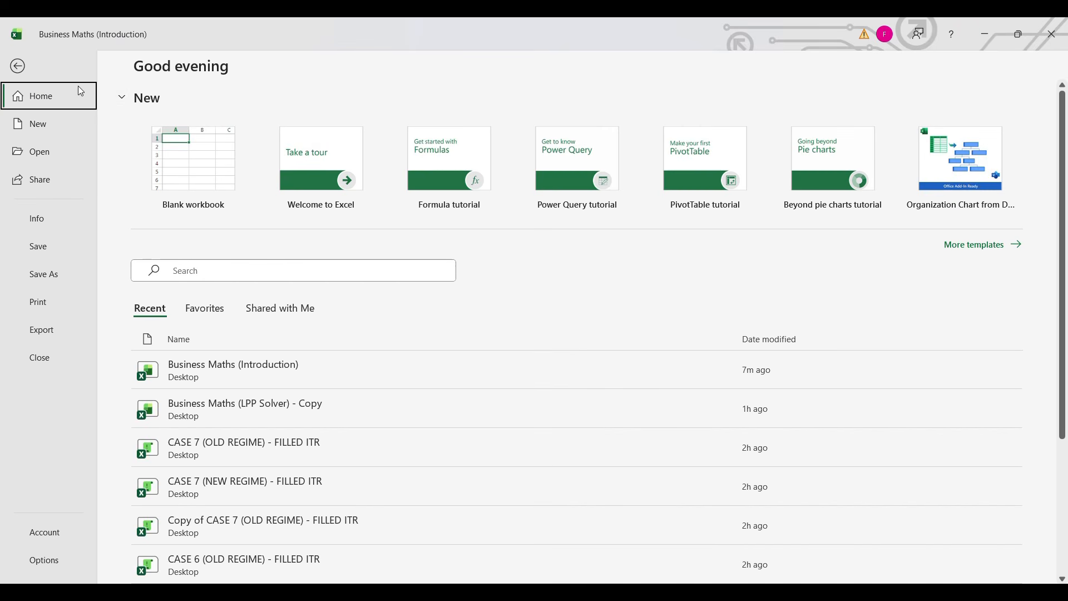
{"action": "left_click", "coordinate": [45, 558]}
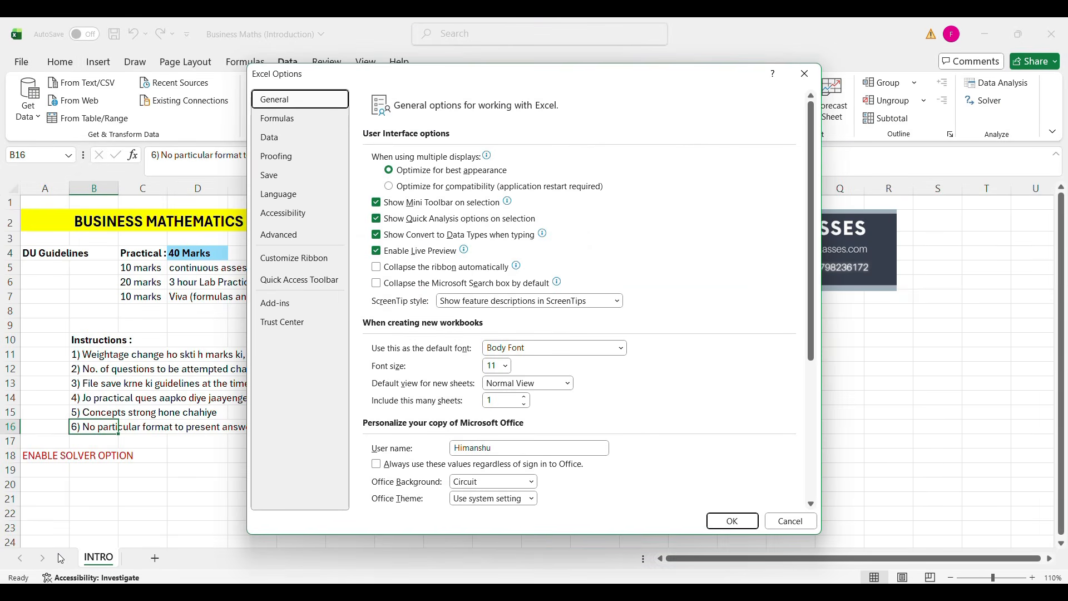
{"action": "left_click", "coordinate": [281, 308]}
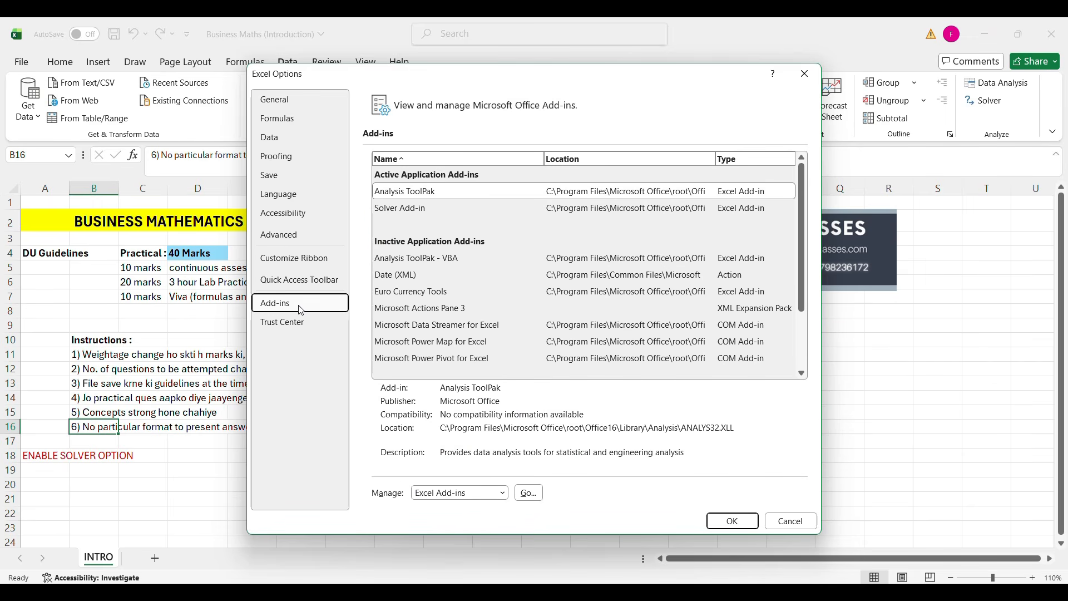
{"action": "left_click", "coordinate": [528, 493]}
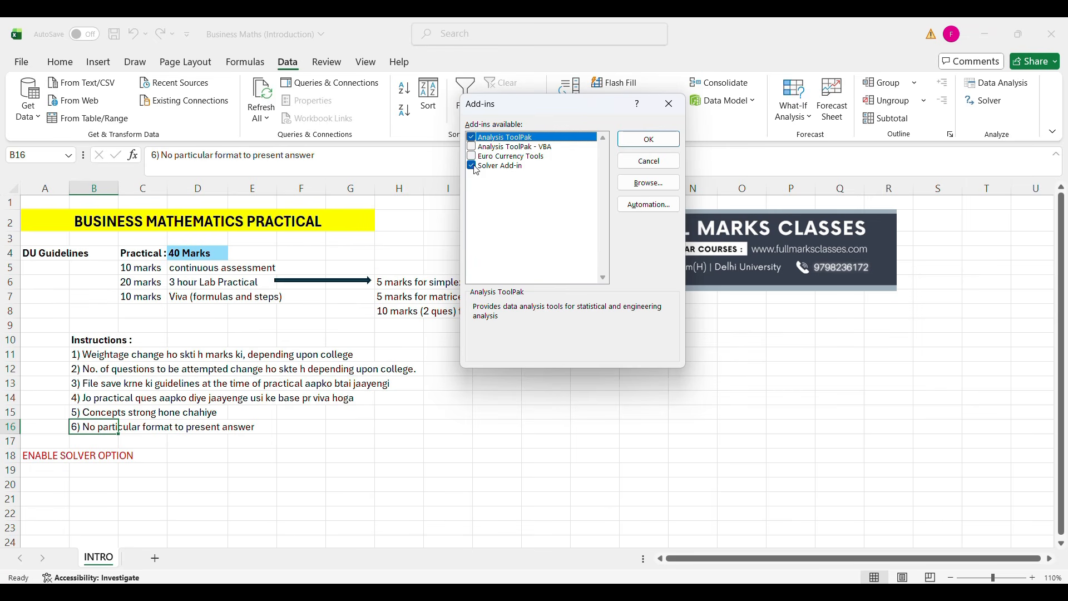
{"action": "left_click", "coordinate": [649, 139]}
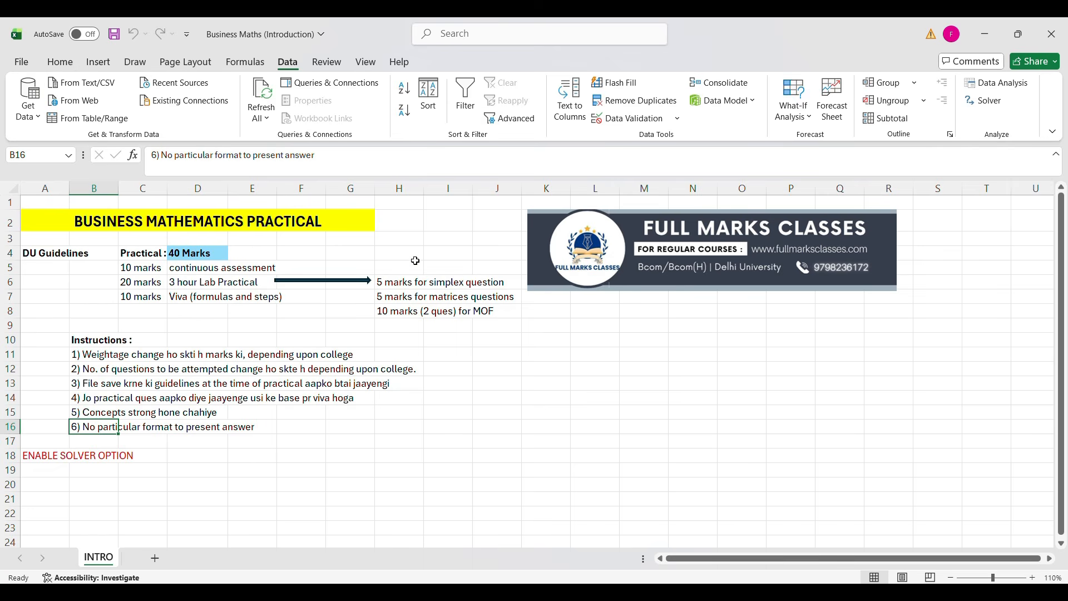
{"action": "left_click", "coordinate": [452, 284]}
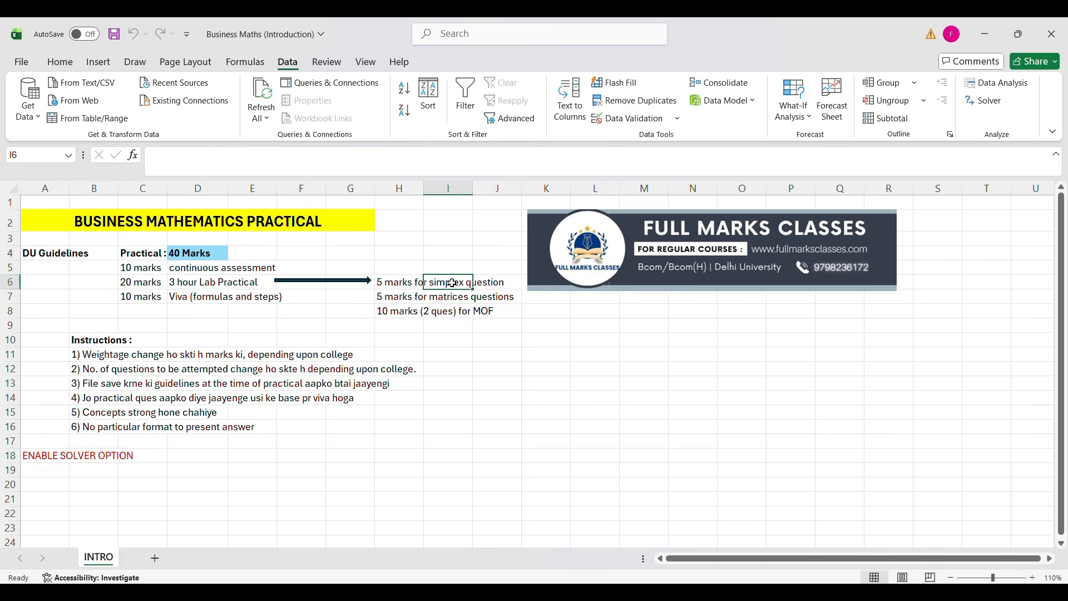
{"action": "left_click", "coordinate": [455, 297]}
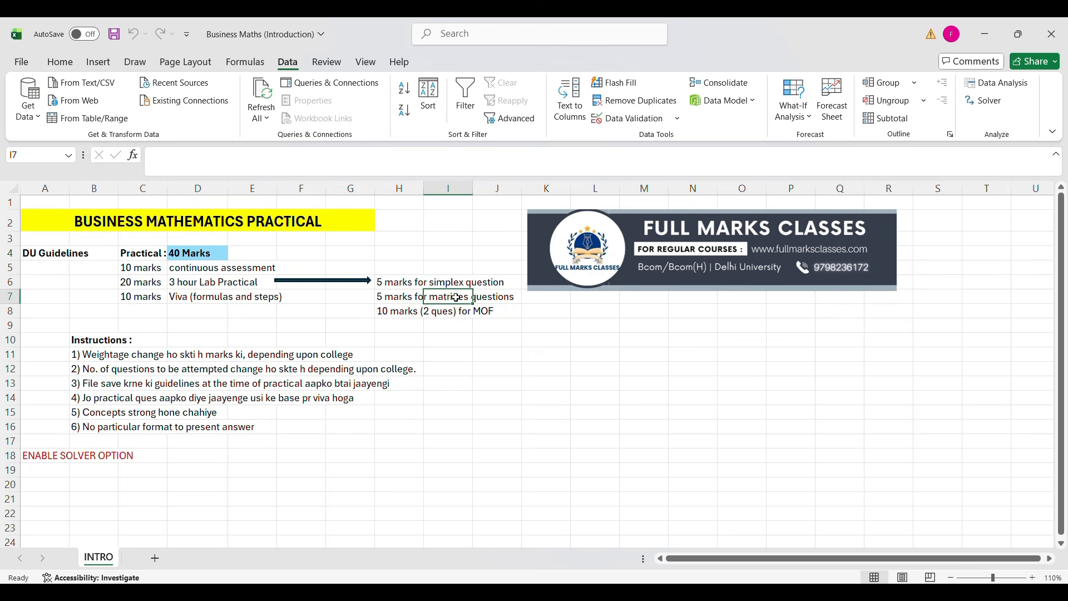
- Read through the Q1(Minimise) problem in the LPP Solver workbook: objective in A8, constraints in B10:D12 and non-negativity condition in B14
{"action": "left_click", "coordinate": [491, 309]}
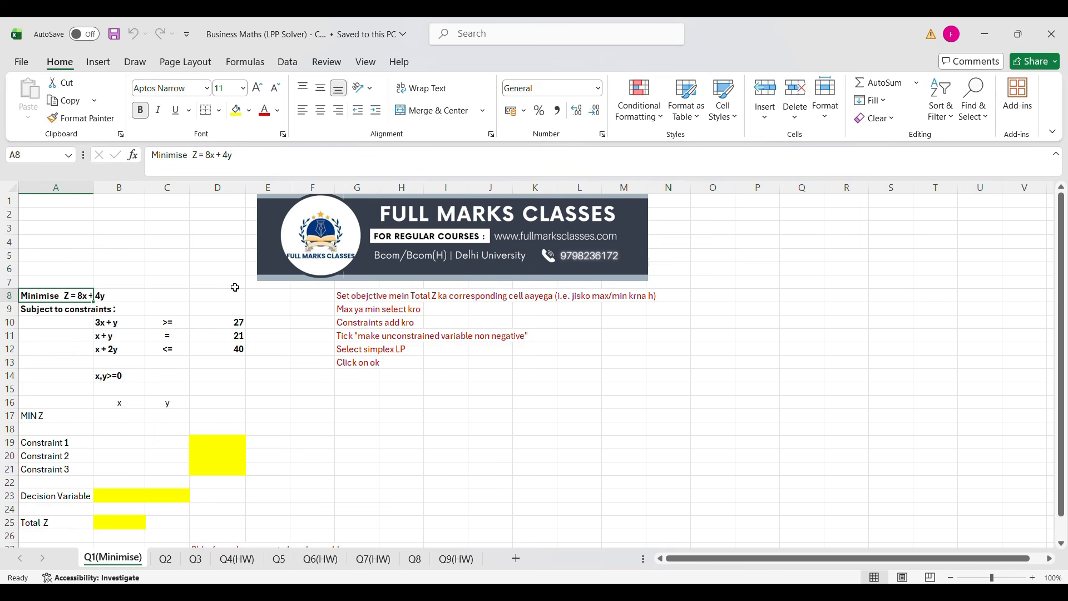
{"action": "left_click", "coordinate": [165, 336]}
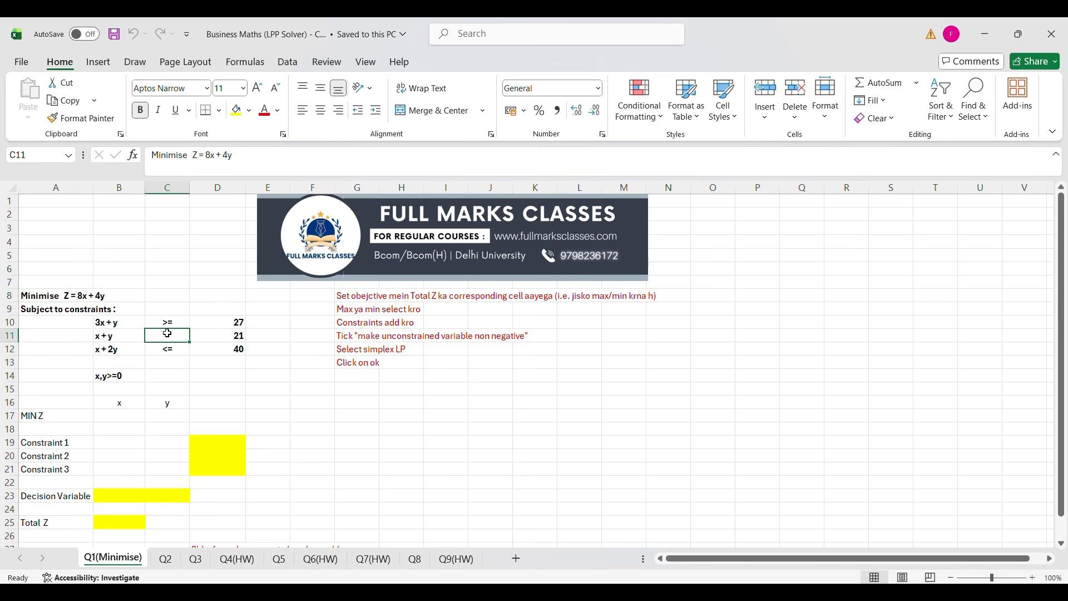
{"action": "left_click", "coordinate": [79, 295]}
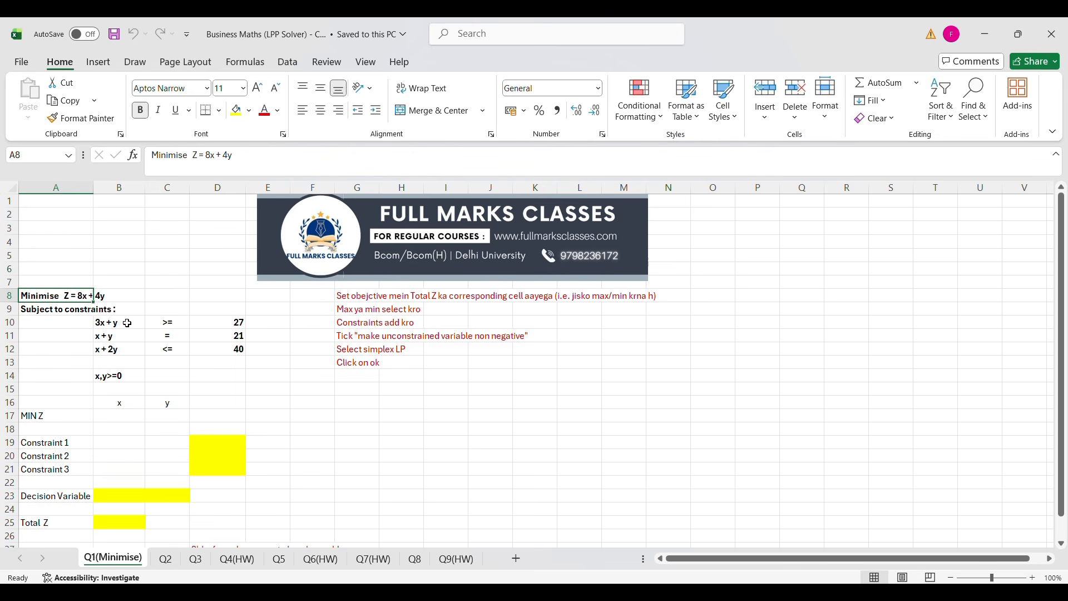
{"action": "left_click_drag", "start_coordinate": [112, 322], "coordinate": [128, 349]}
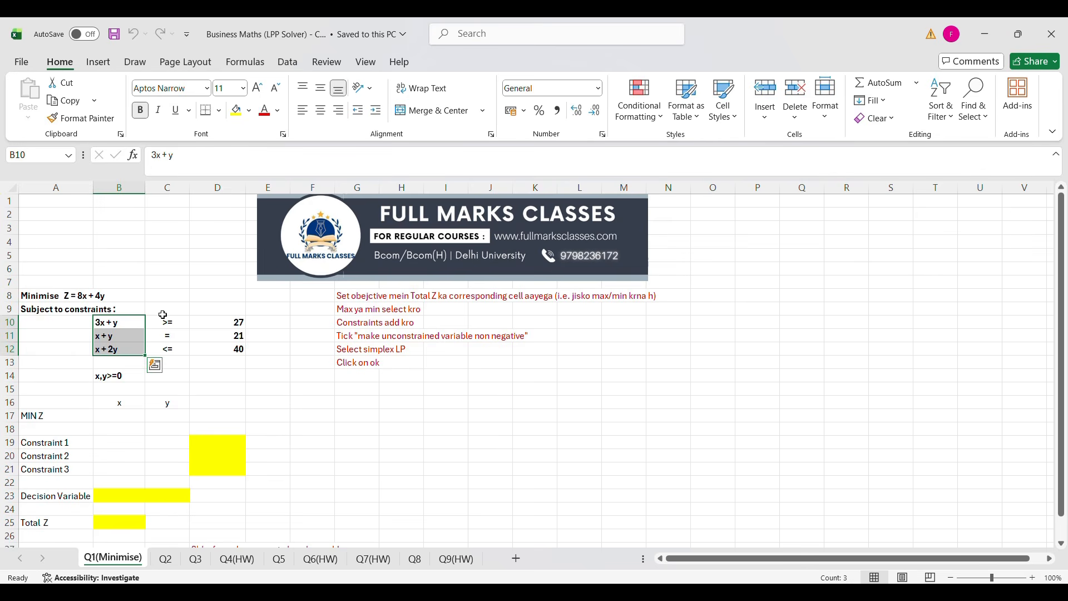
{"action": "left_click", "coordinate": [136, 336]}
{"action": "left_click", "coordinate": [167, 336]}
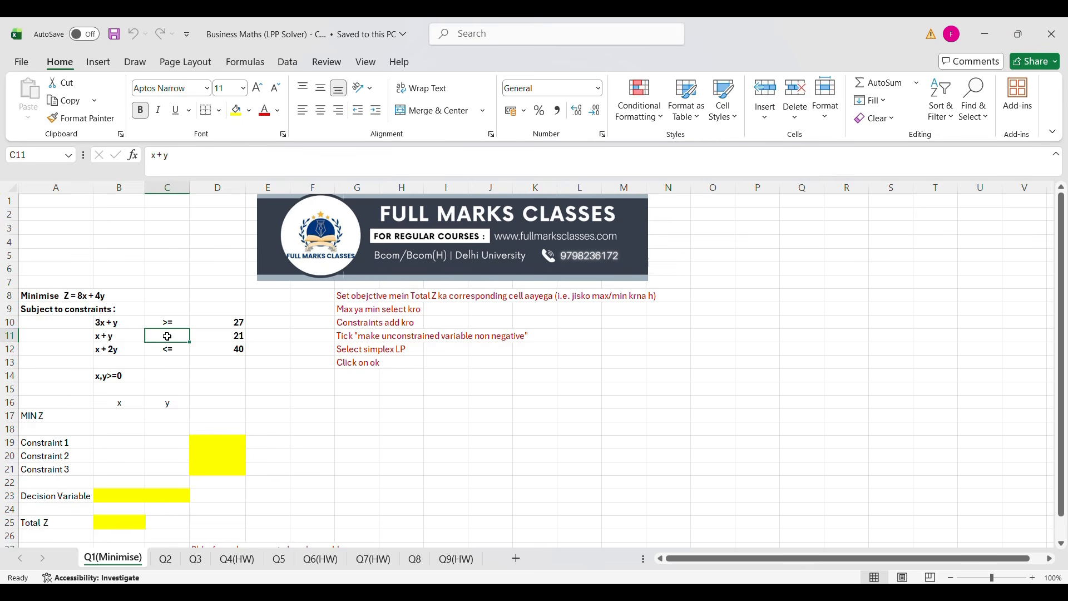
{"action": "left_click", "coordinate": [222, 335]}
{"action": "left_click", "coordinate": [114, 350]}
{"action": "left_click", "coordinate": [167, 349]}
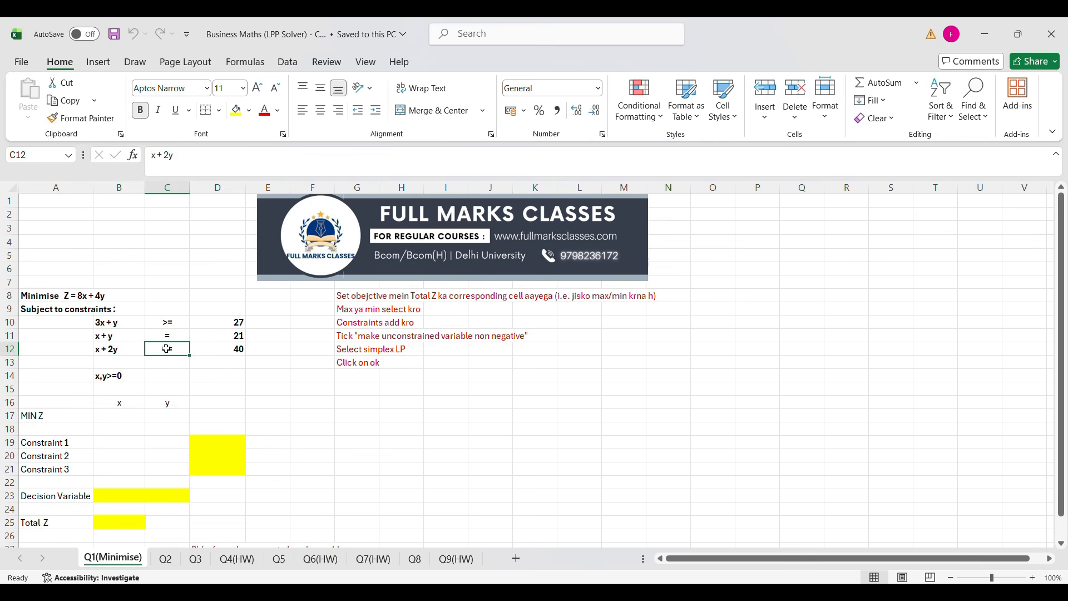
{"action": "left_click", "coordinate": [221, 348]}
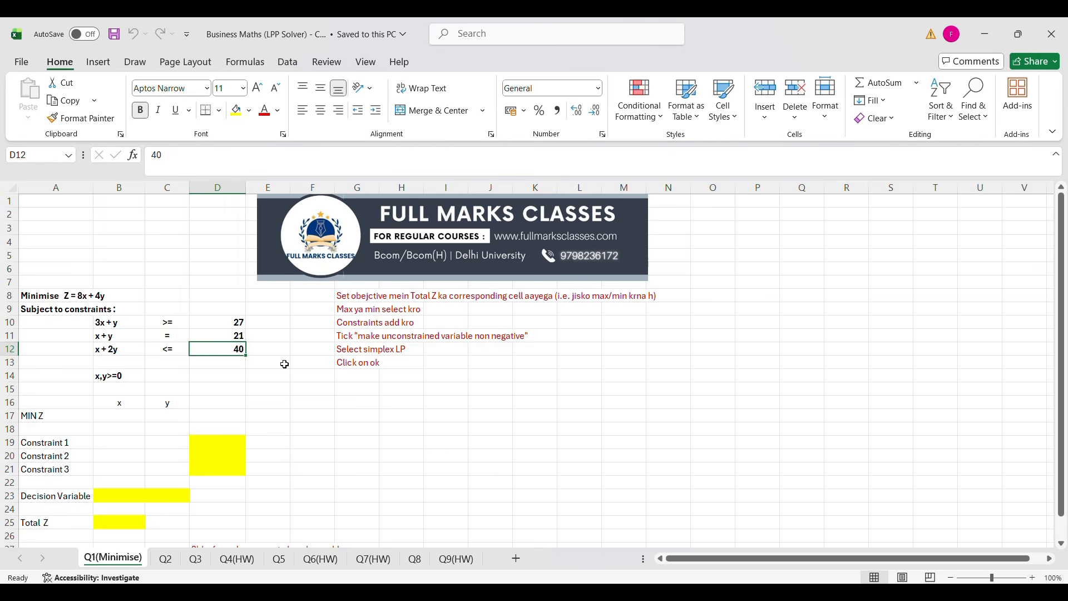
{"action": "left_click", "coordinate": [116, 377]}
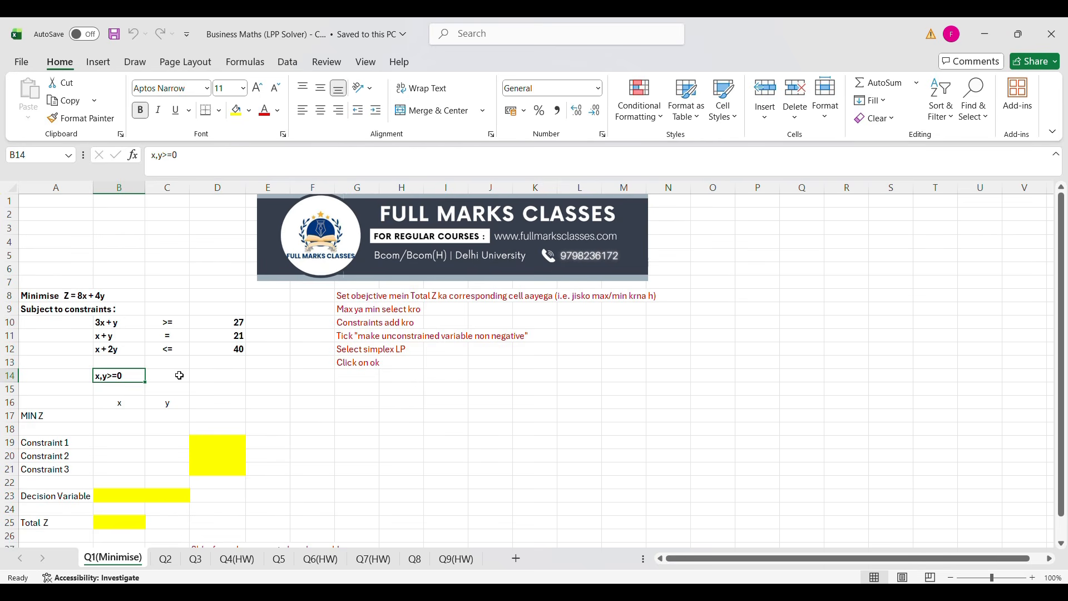
{"action": "left_click", "coordinate": [207, 387]}
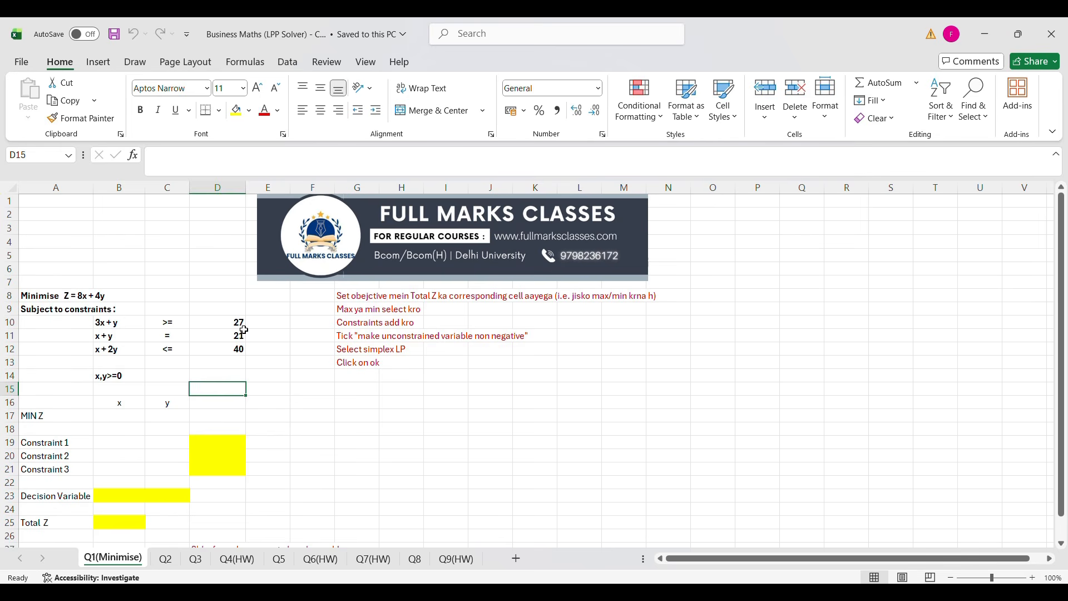
{"action": "left_click", "coordinate": [115, 295]}
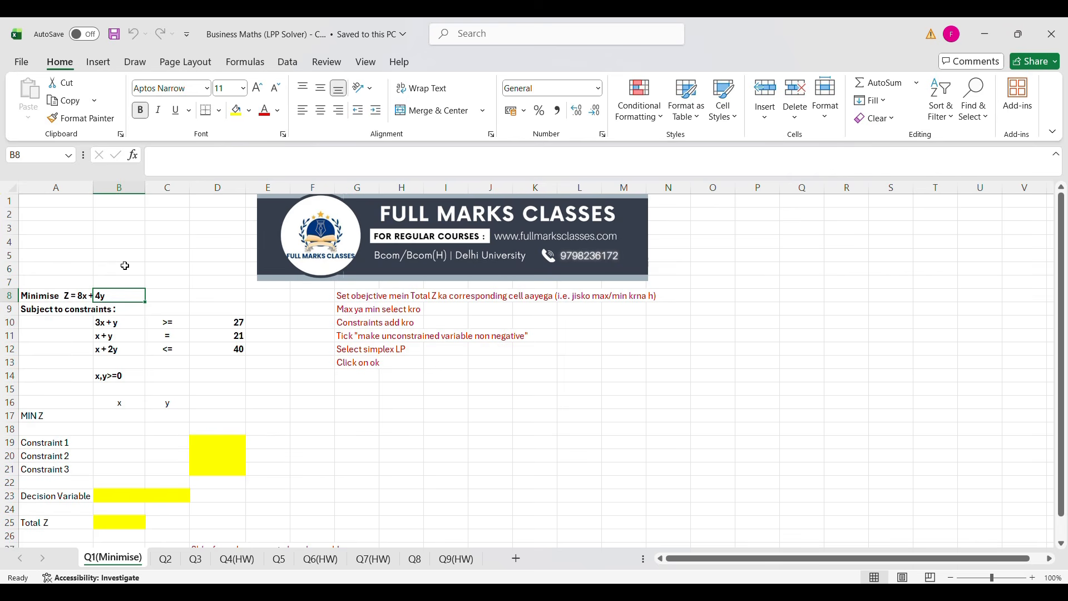
{"action": "left_click", "coordinate": [345, 377]}
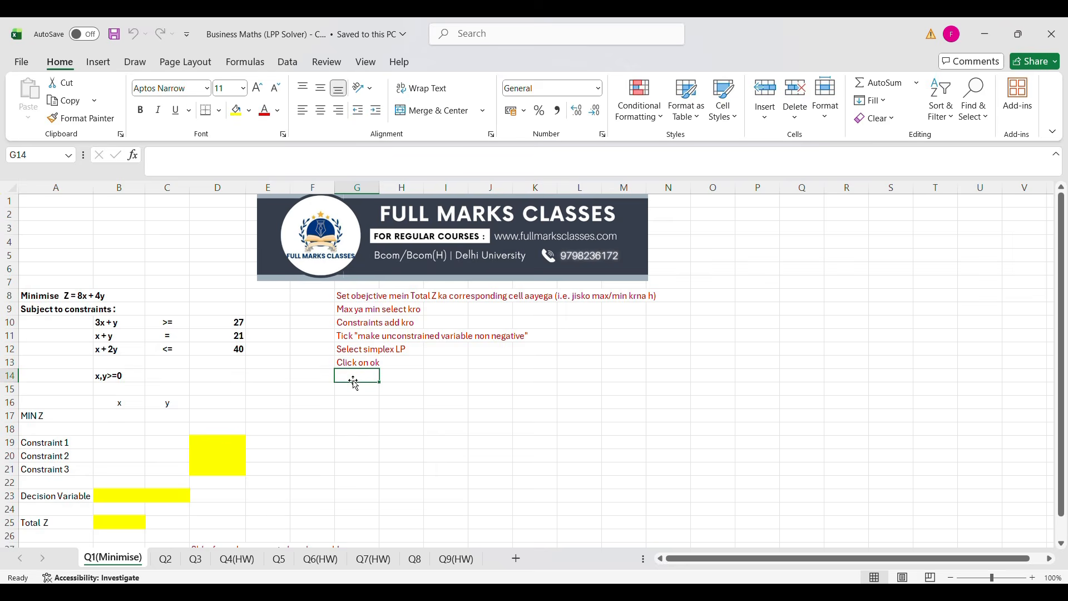
- Examine the MIN Z and constraint labels in A17:A21, matching them with the constraint expressions in B10:B12
{"action": "scroll", "coordinate": [354, 383], "scroll_direction": "down", "scroll_amount": 1}
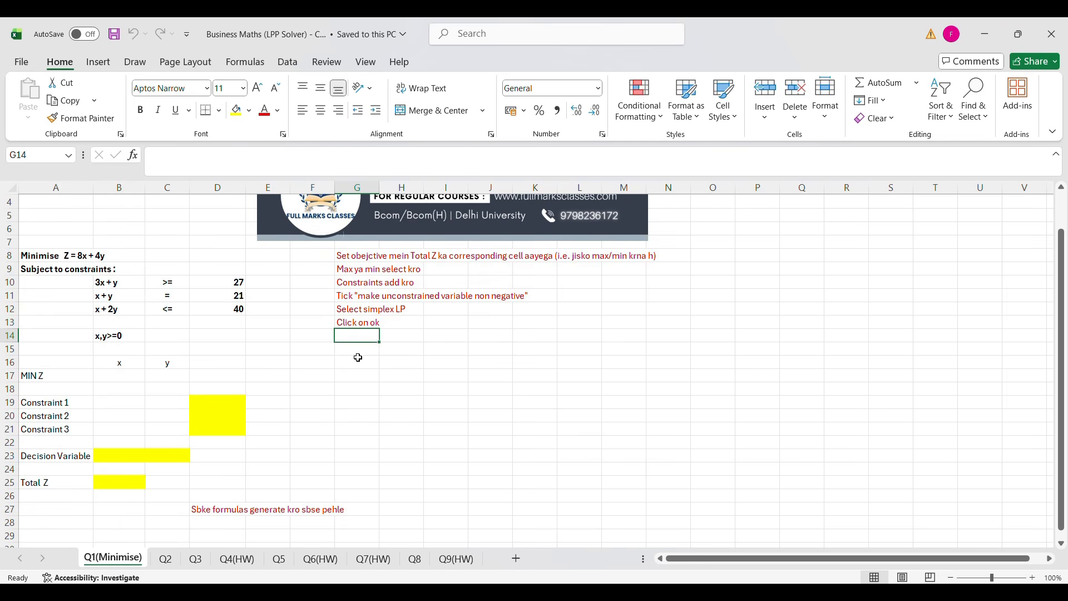
{"action": "left_click", "coordinate": [71, 378]}
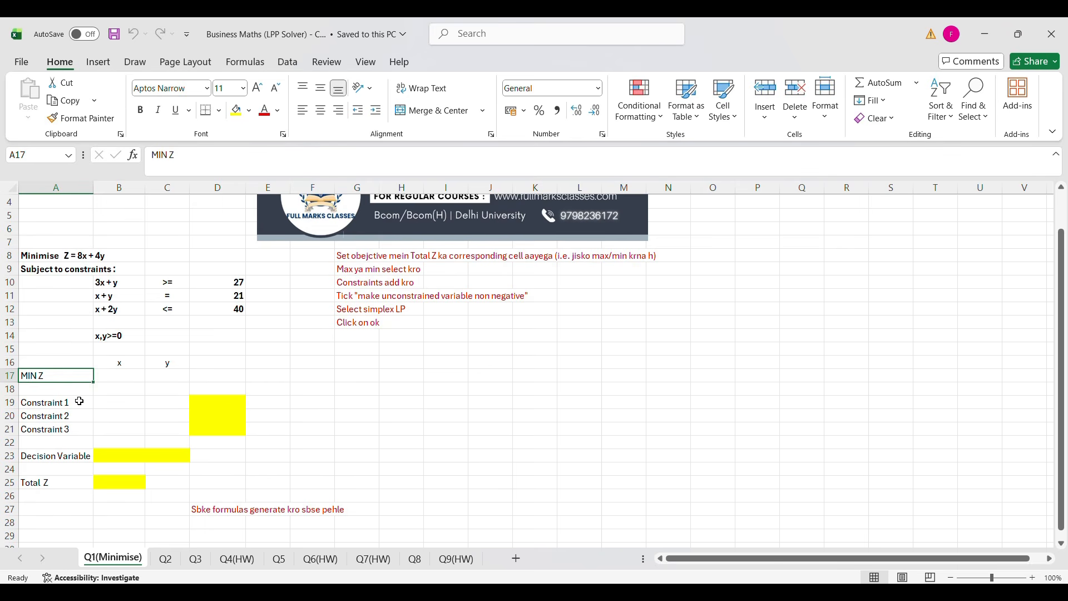
{"action": "left_click", "coordinate": [124, 285]}
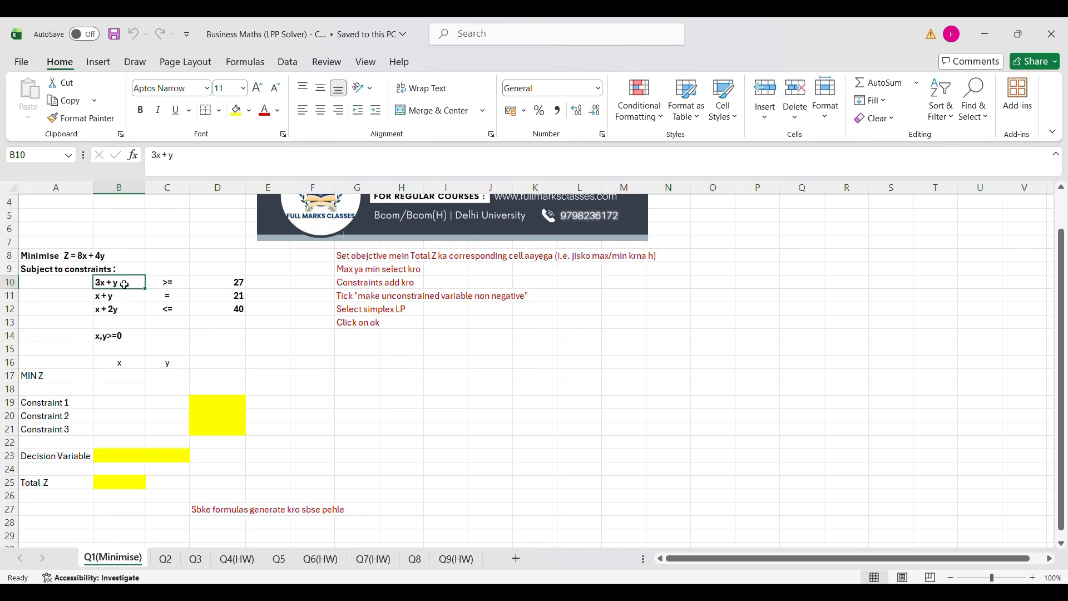
{"action": "left_click", "coordinate": [128, 297]}
{"action": "left_click", "coordinate": [131, 308]}
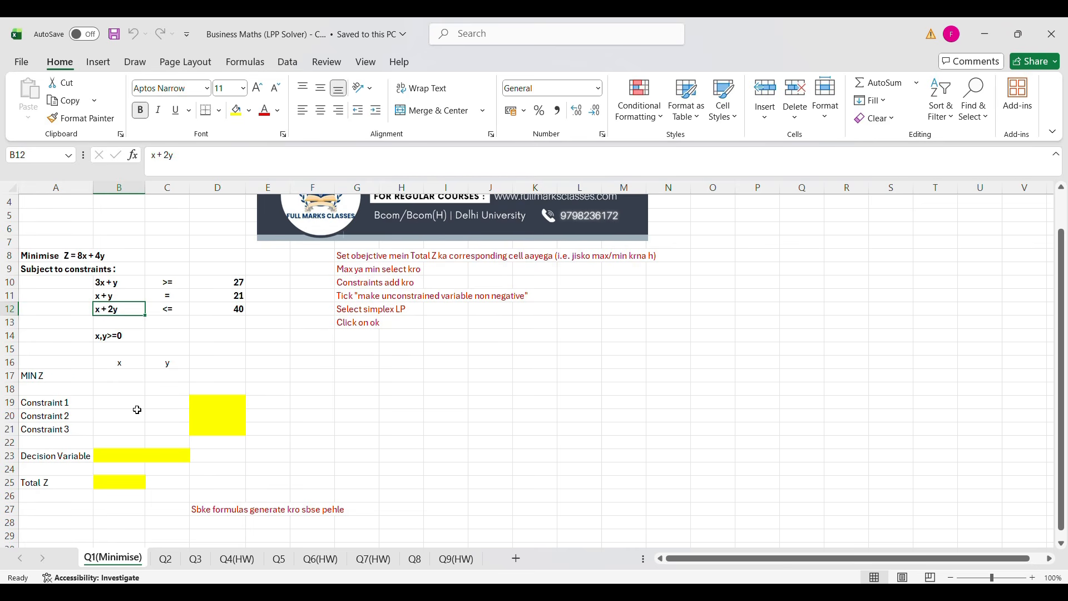
{"action": "left_click", "coordinate": [79, 402]}
{"action": "left_click", "coordinate": [75, 419]}
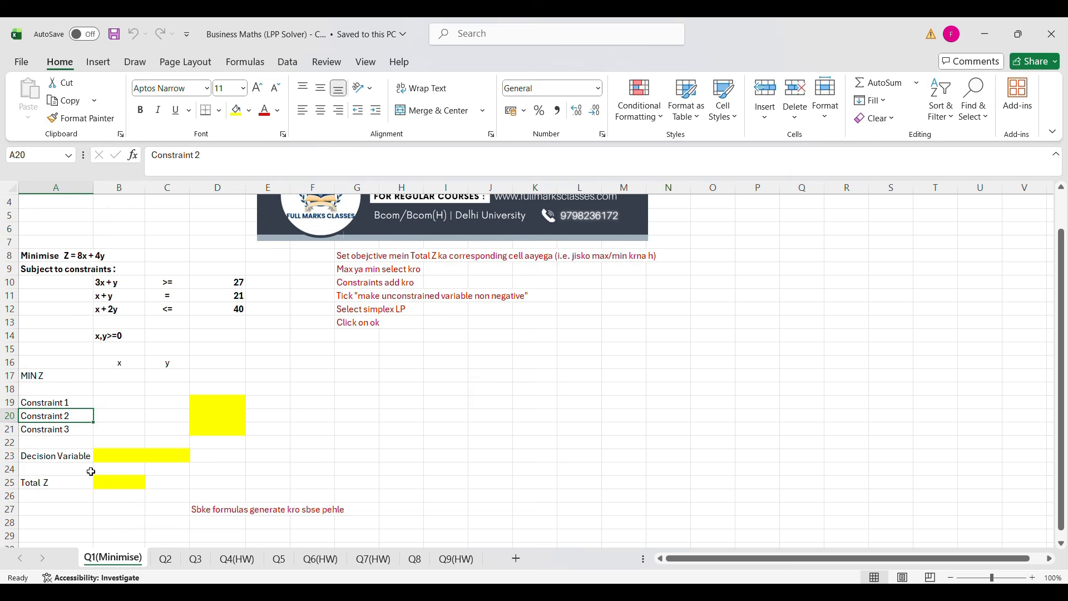
{"action": "left_click", "coordinate": [79, 429]}
{"action": "left_click", "coordinate": [278, 458]}
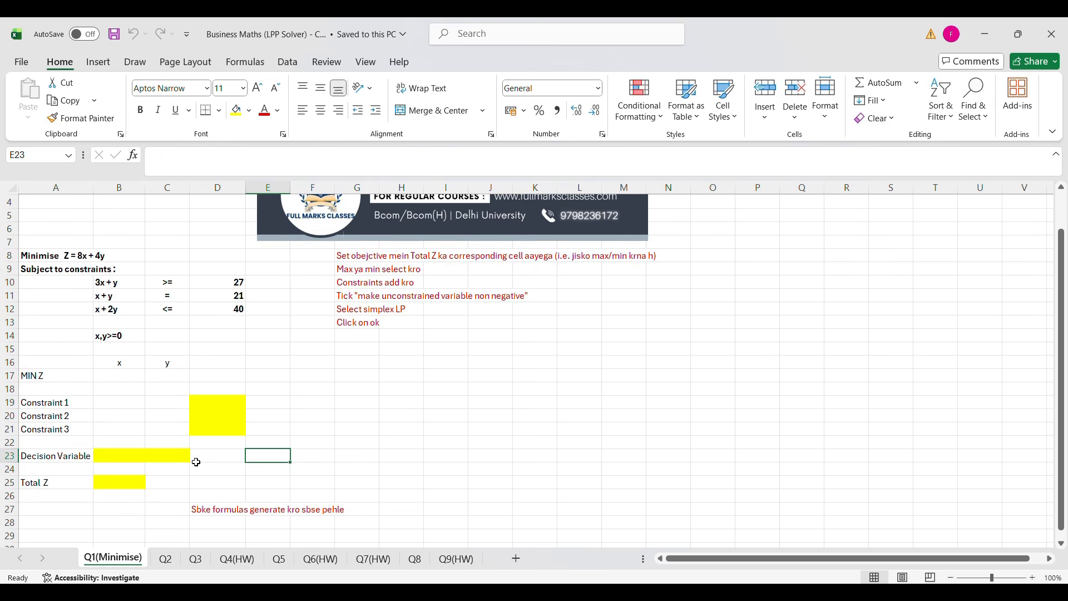
- Examine the Decision Variable cells B23:C23, the Total Z cell B25 and the working area B17:D24 against the objective function in A8
{"action": "left_click", "coordinate": [127, 455]}
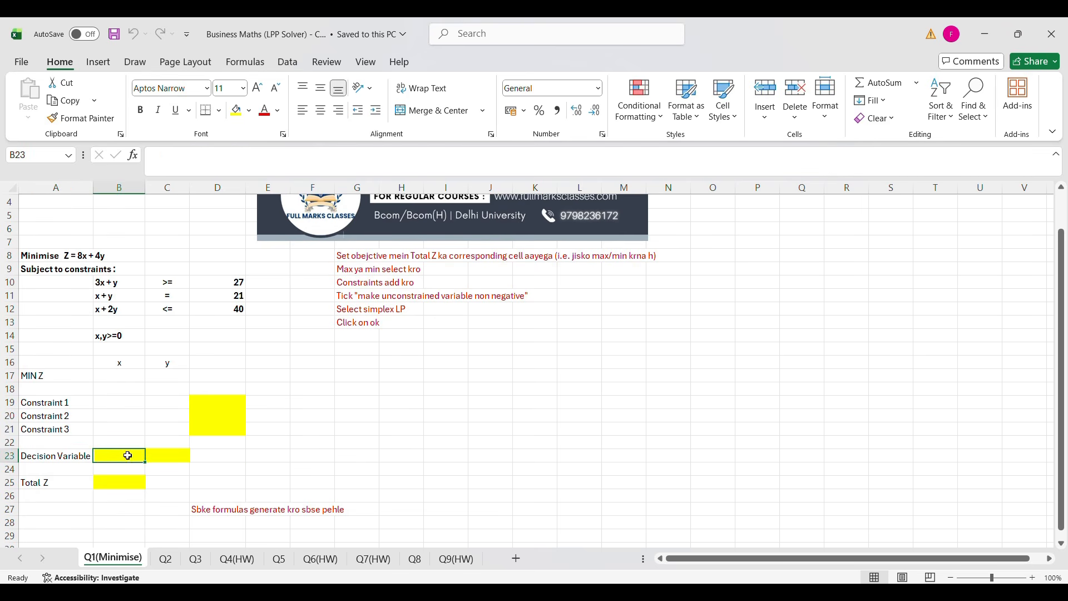
{"action": "left_click", "coordinate": [161, 457]}
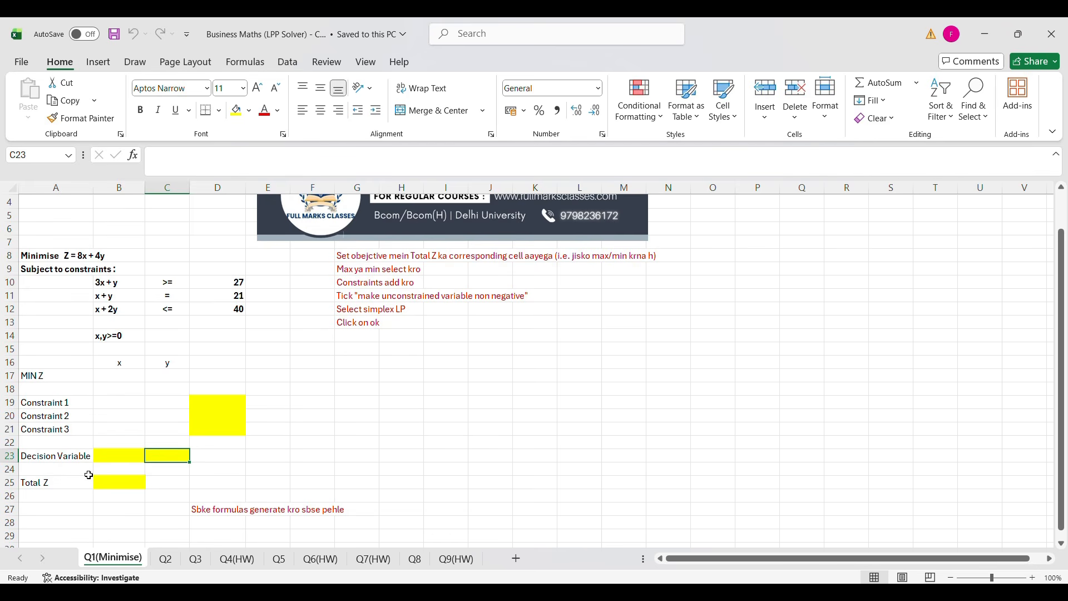
{"action": "left_click", "coordinate": [108, 456]}
{"action": "left_click", "coordinate": [178, 454]}
{"action": "left_click", "coordinate": [117, 453]}
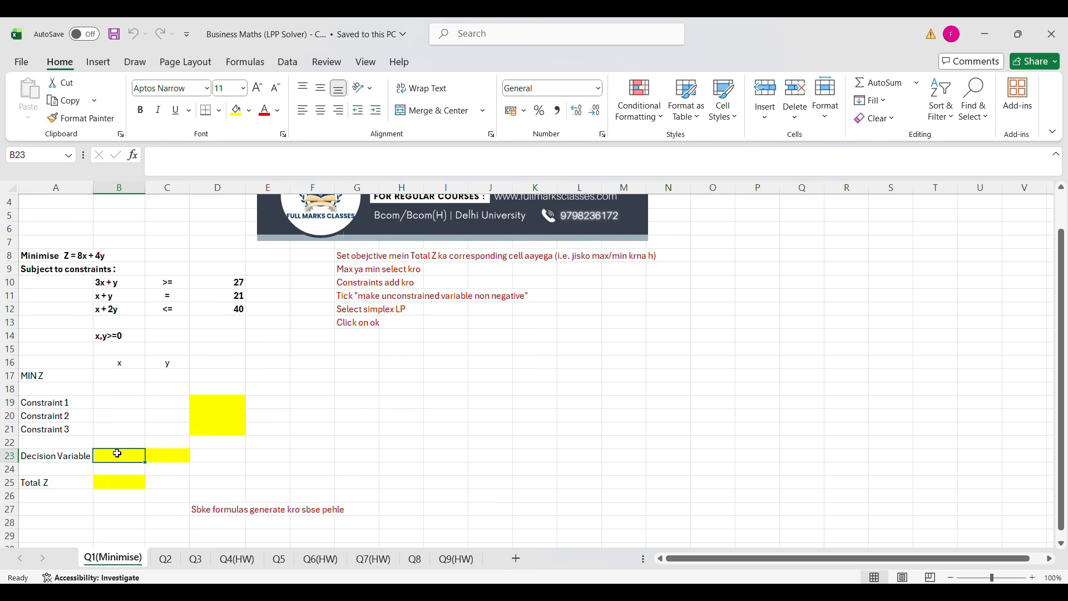
{"action": "left_click", "coordinate": [185, 453]}
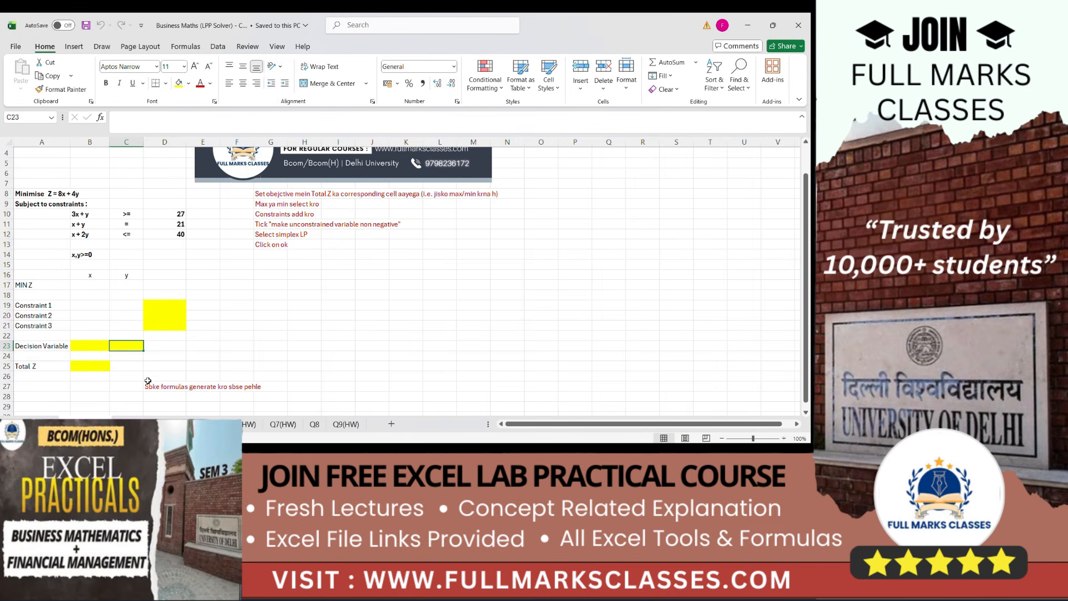
{"action": "left_click", "coordinate": [64, 195]}
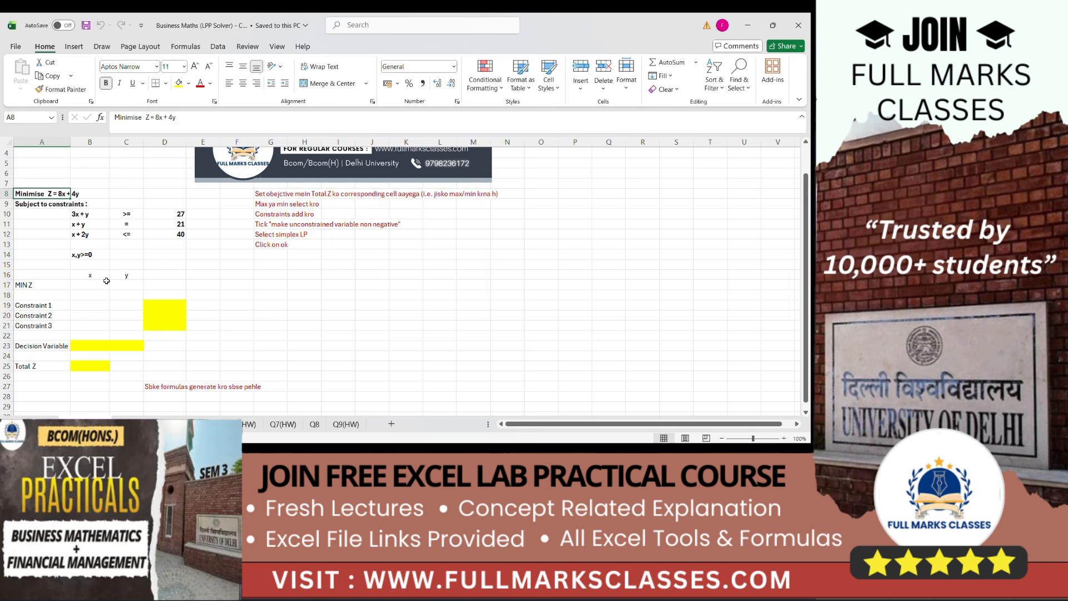
{"action": "left_click", "coordinate": [90, 366]}
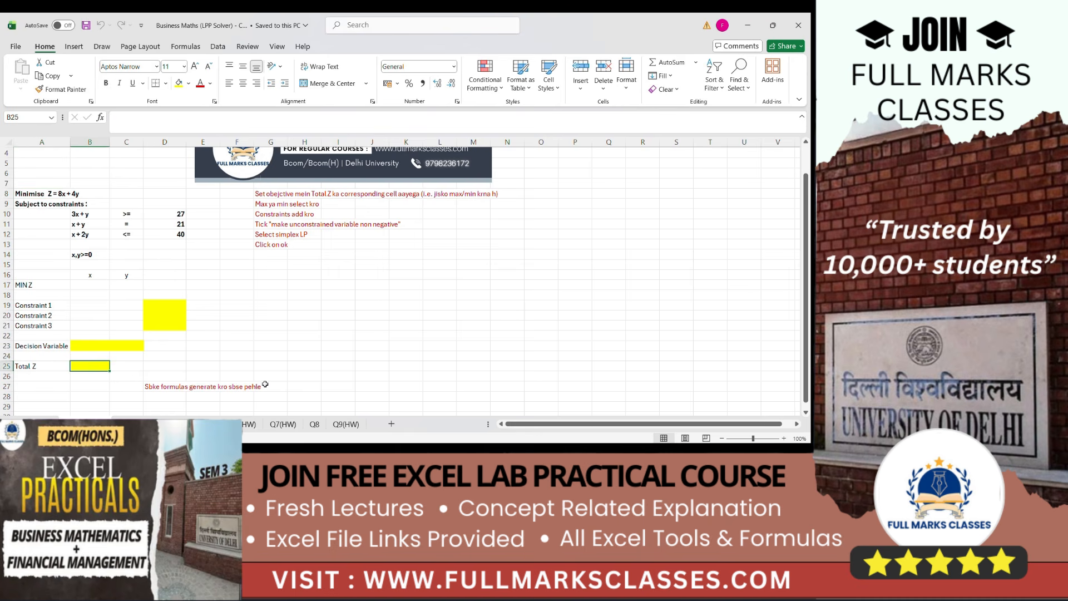
{"action": "left_click", "coordinate": [36, 365]}
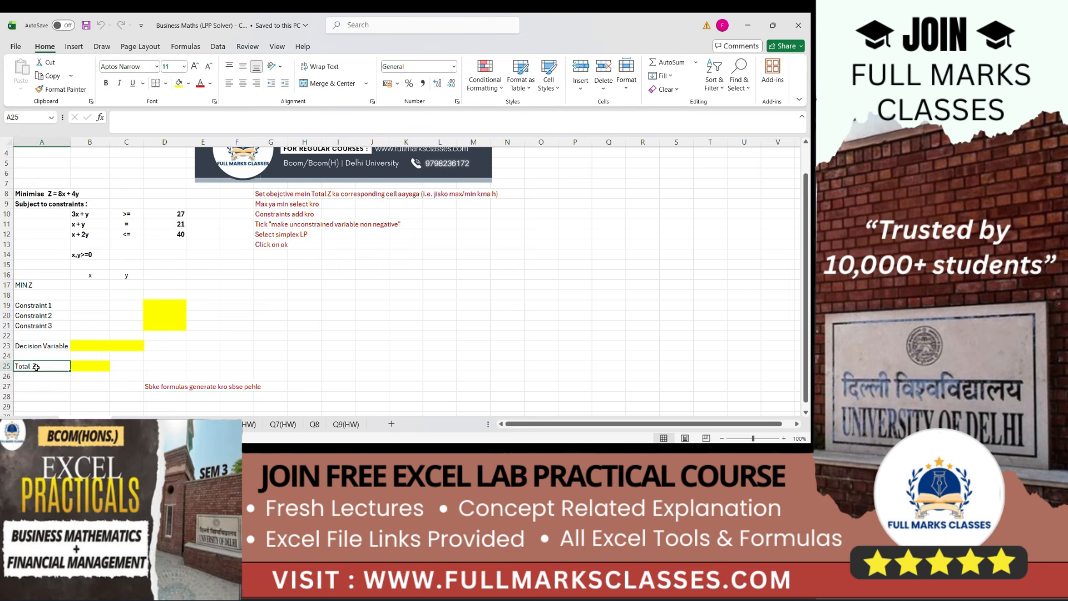
{"action": "left_click", "coordinate": [84, 366]}
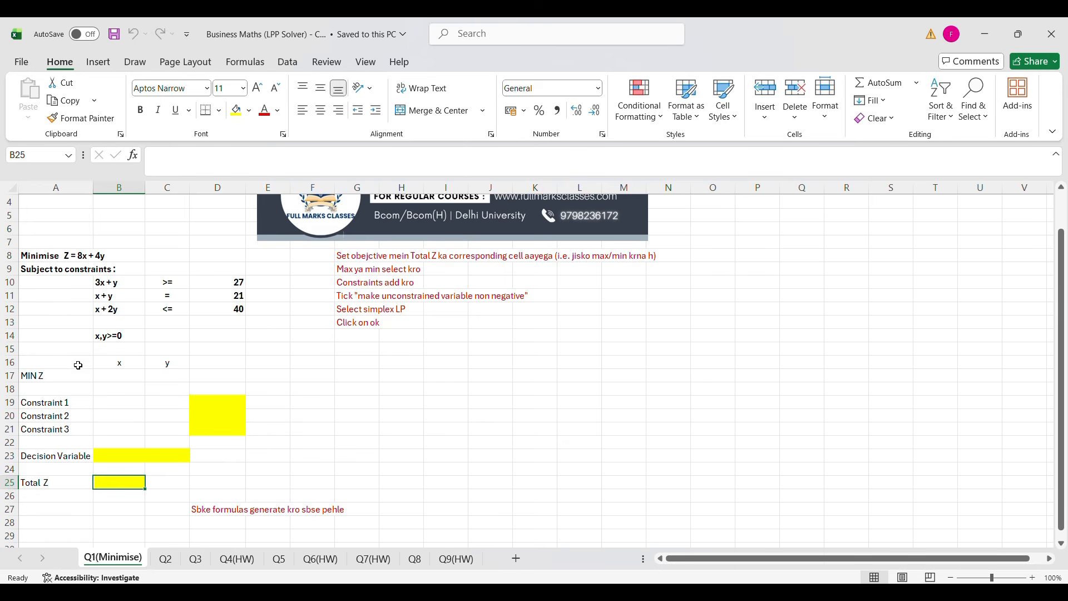
{"action": "left_click", "coordinate": [78, 285]}
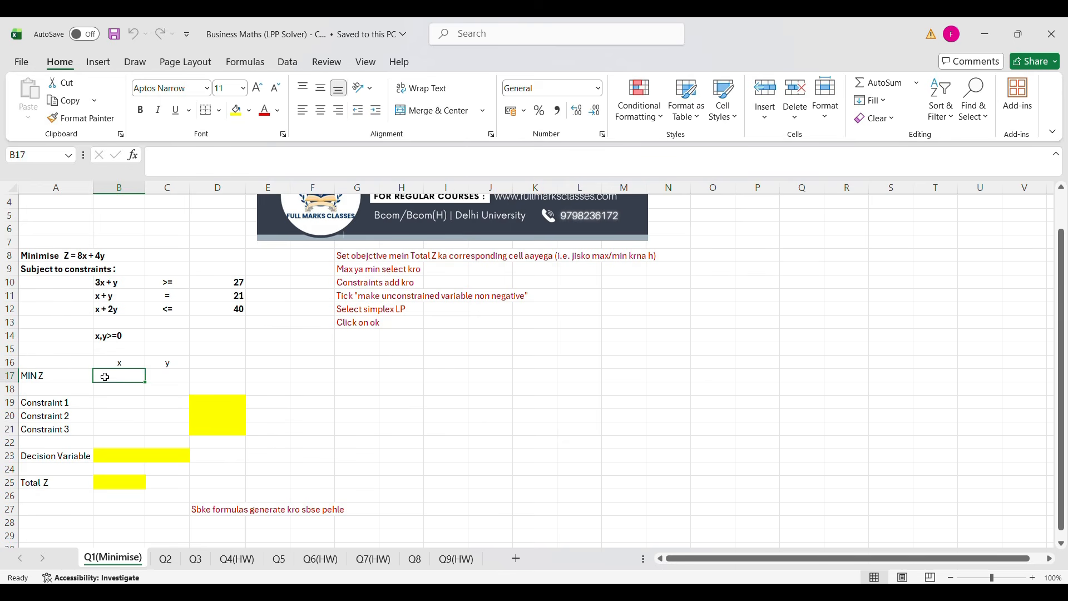
{"action": "left_click_drag", "start_coordinate": [105, 377], "coordinate": [212, 469]}
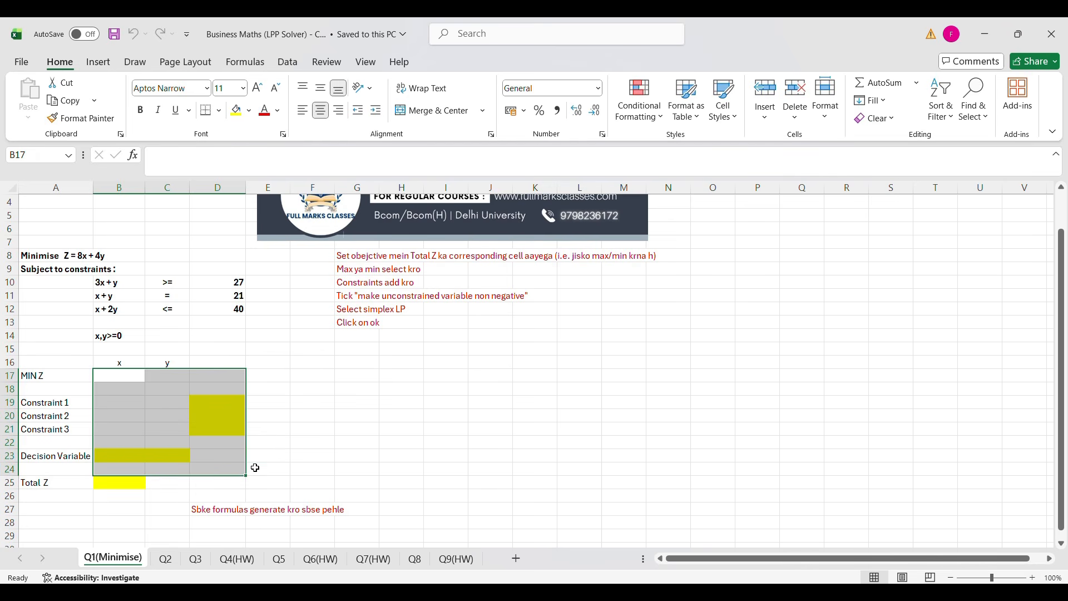
{"action": "left_click", "coordinate": [283, 448]}
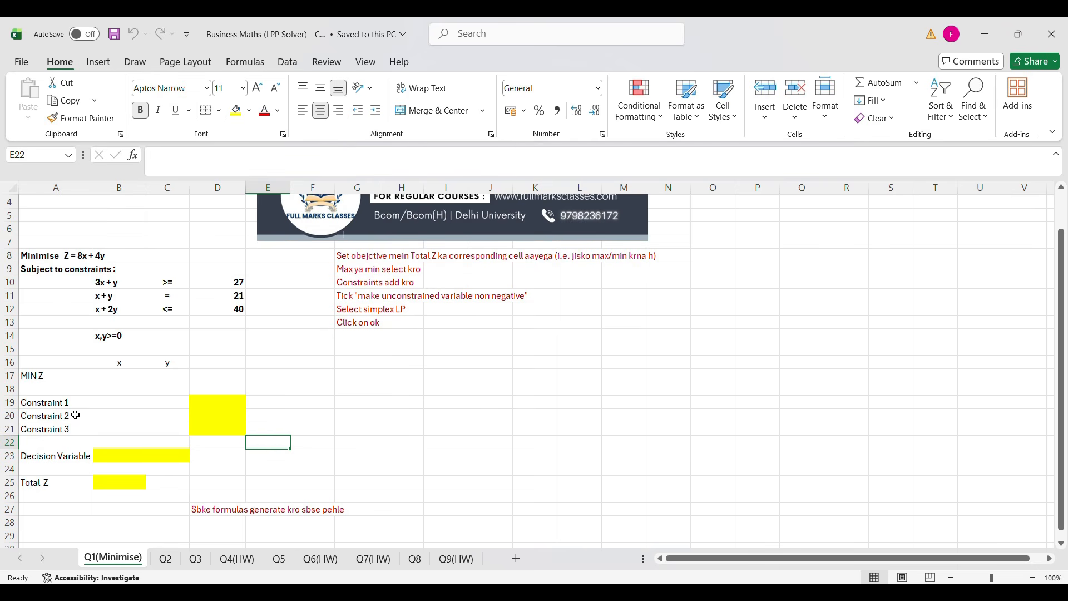
- Enter the objective coefficients 8 for x and 4 for y in the MIN Z row, cells B17 and C17
{"action": "left_click", "coordinate": [46, 377]}
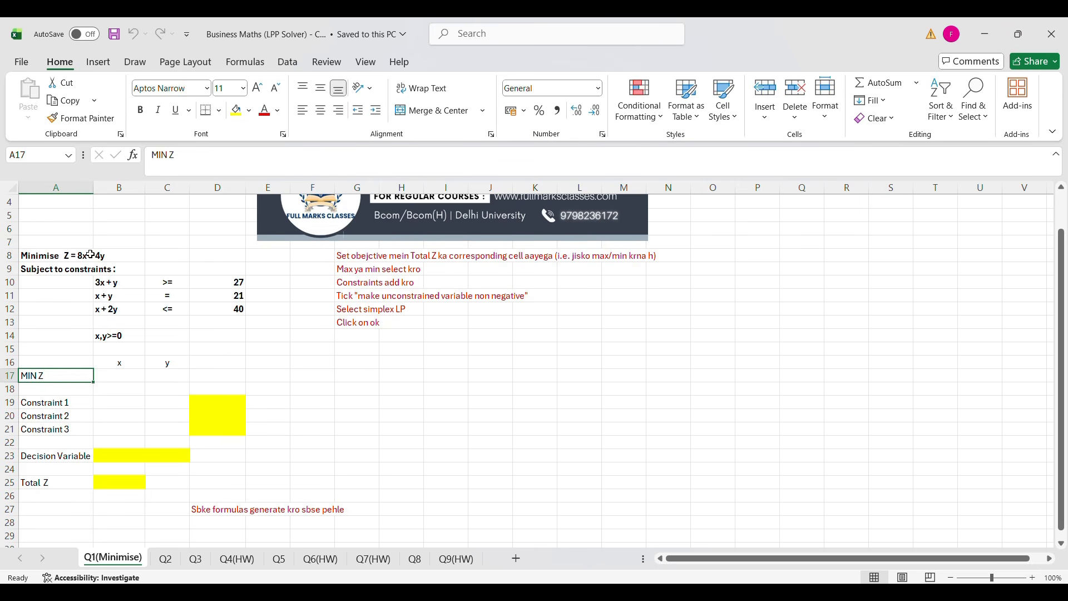
{"action": "left_click", "coordinate": [122, 377]}
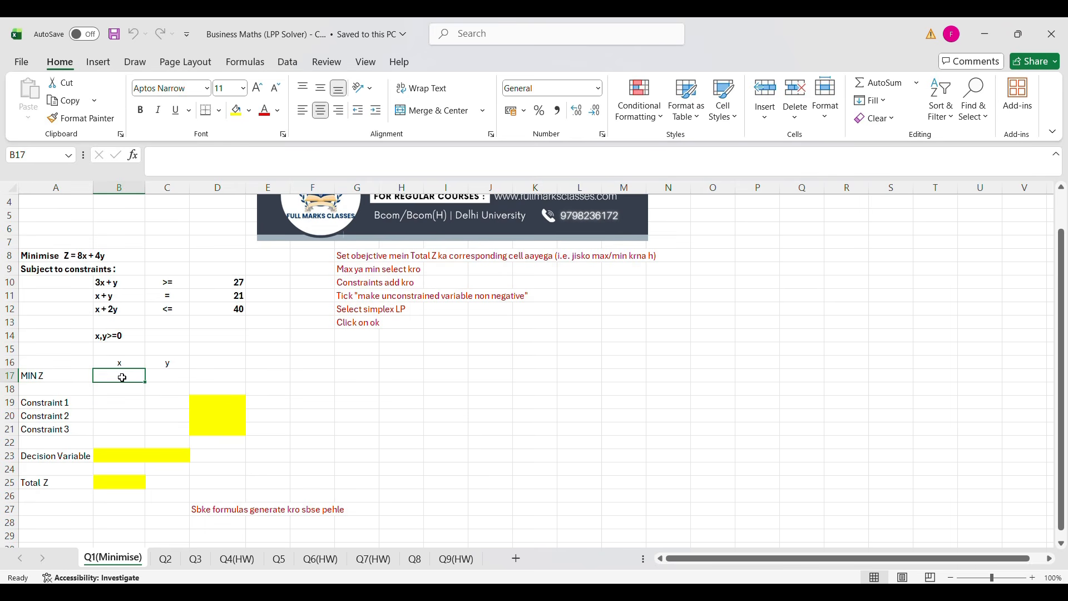
{"action": "type", "text": "8"}
{"action": "key", "text": "Tab"}
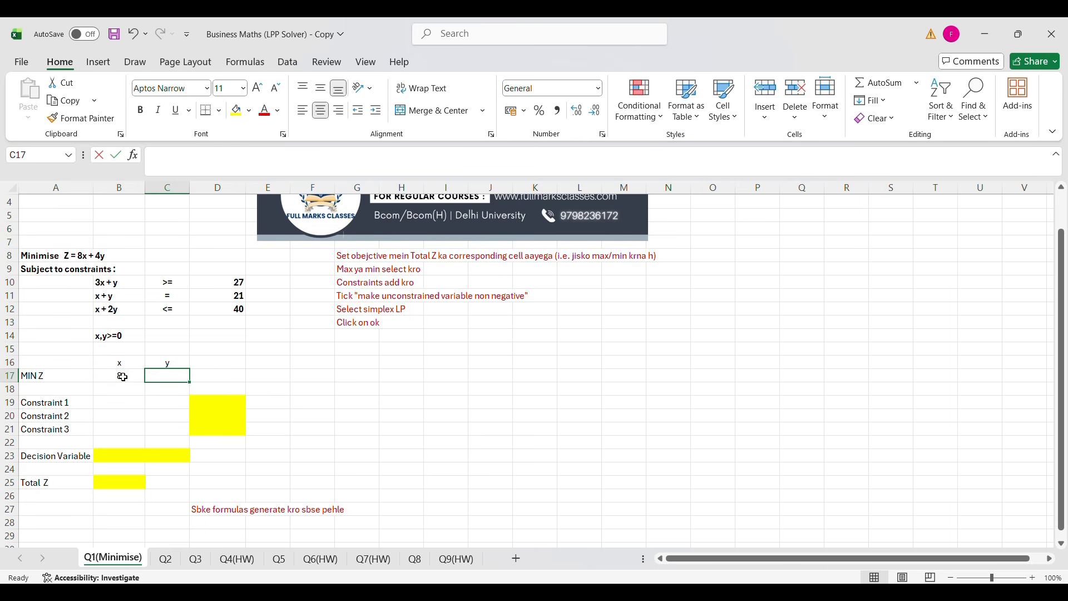
{"action": "type", "text": "4"}
{"action": "left_click", "coordinate": [267, 354]}
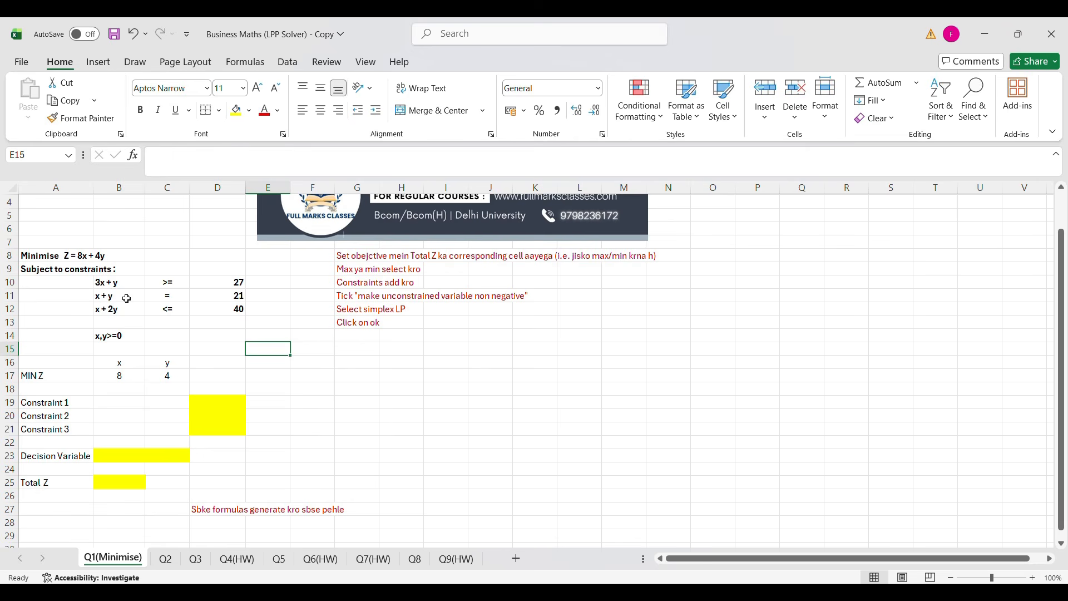
- Enter the Constraint 1 coefficients 3 for x and 1 for y in cells B19 and C19
{"action": "left_click", "coordinate": [121, 401]}
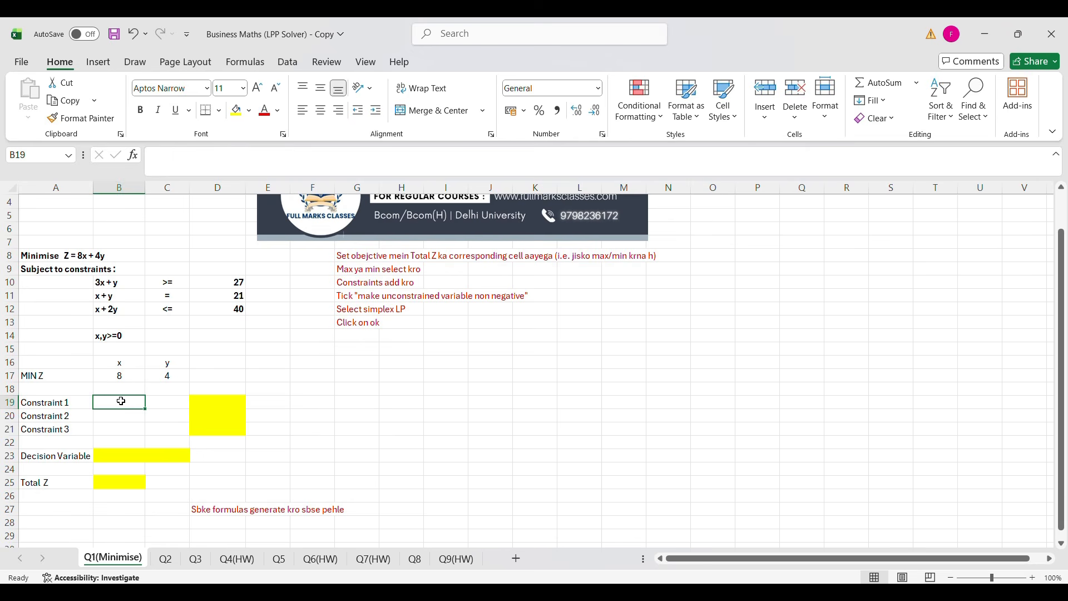
{"action": "double_click", "coordinate": [121, 401]}
{"action": "type", "text": "3"}
{"action": "key", "text": "Tab"}
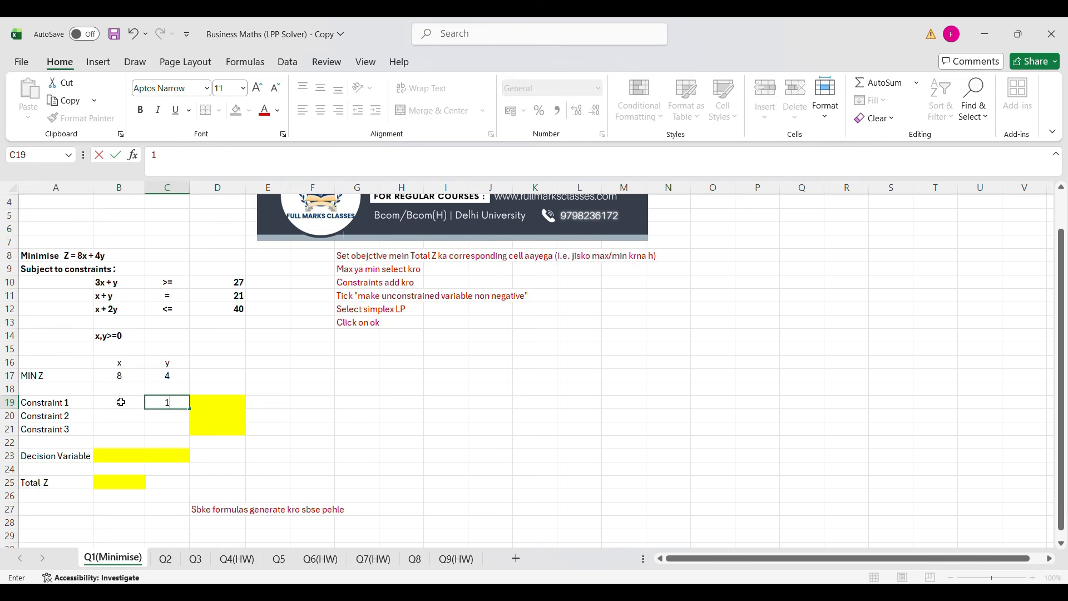
{"action": "type", "text": "1"}
{"action": "left_click", "coordinate": [271, 401]}
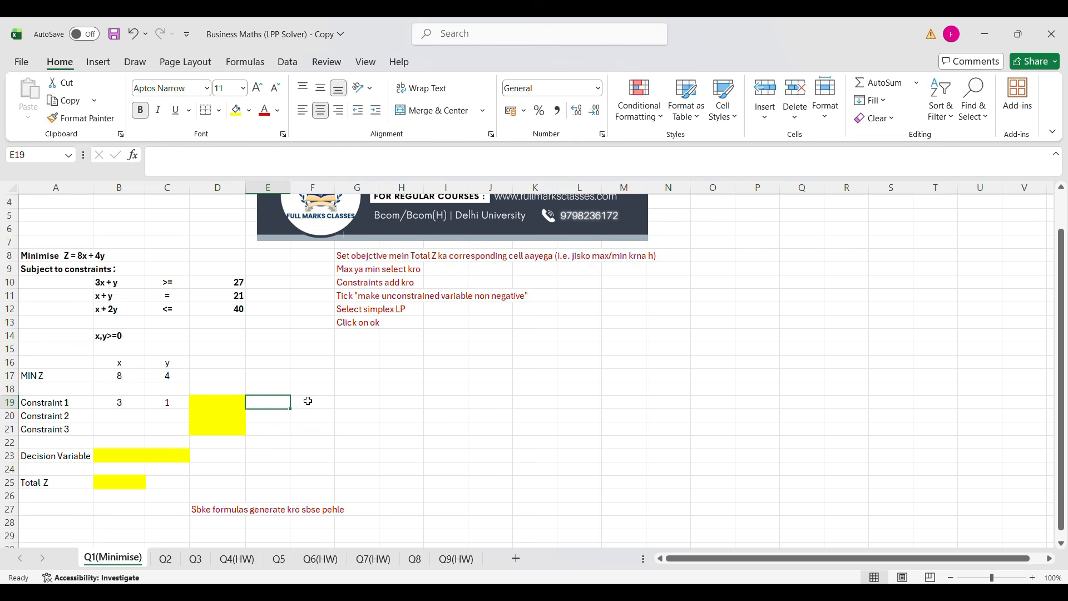
- Enter the Constraint 1 relation >= in E19 and its right-hand value 27 in F19
{"action": "type", "text": ">="}
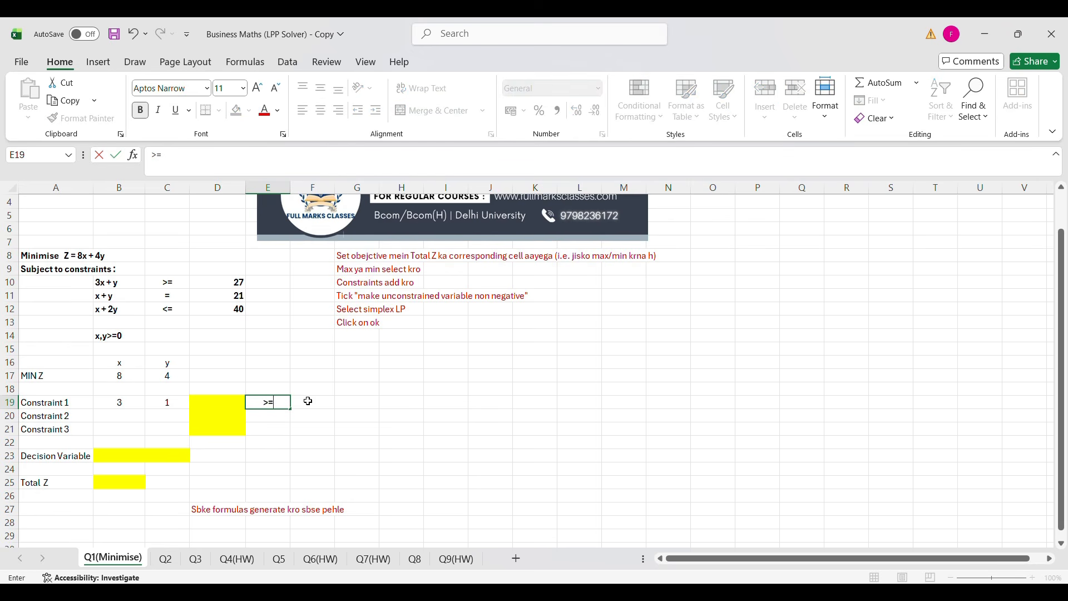
{"action": "left_click", "coordinate": [307, 401]}
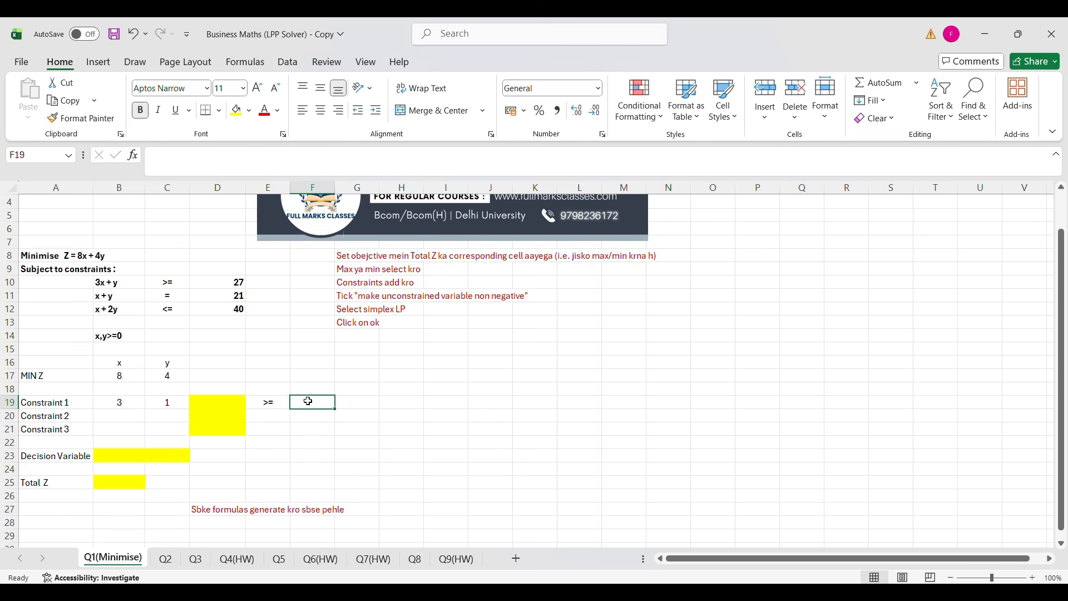
{"action": "type", "text": "27"}
{"action": "key", "text": "Return"}
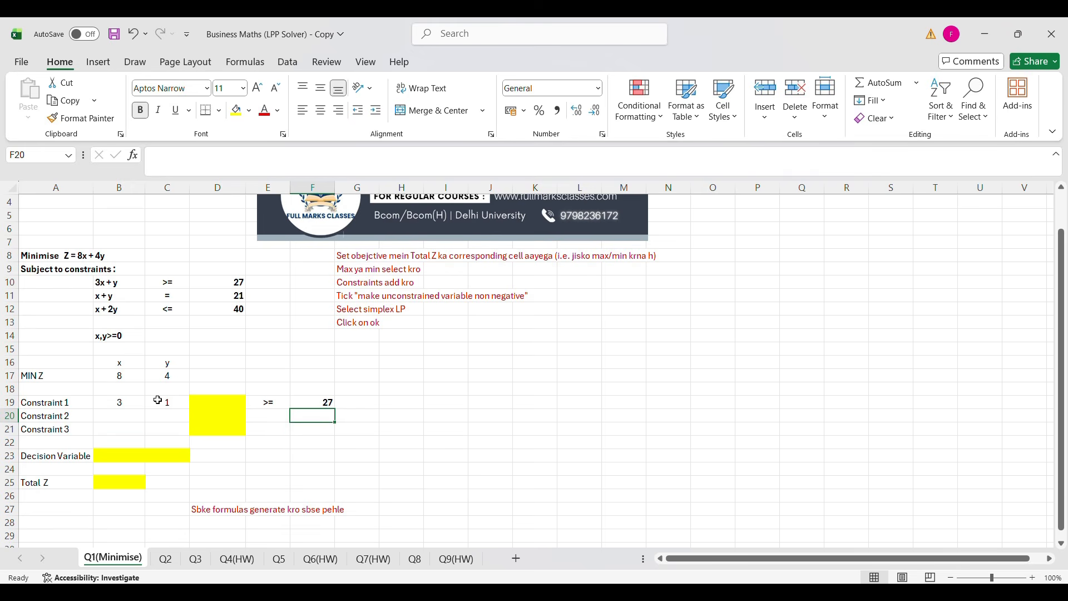
- Enter the Constraint 2 coefficients 1 for x and 1 for y in cells B20 and C20
{"action": "left_click", "coordinate": [119, 413]}
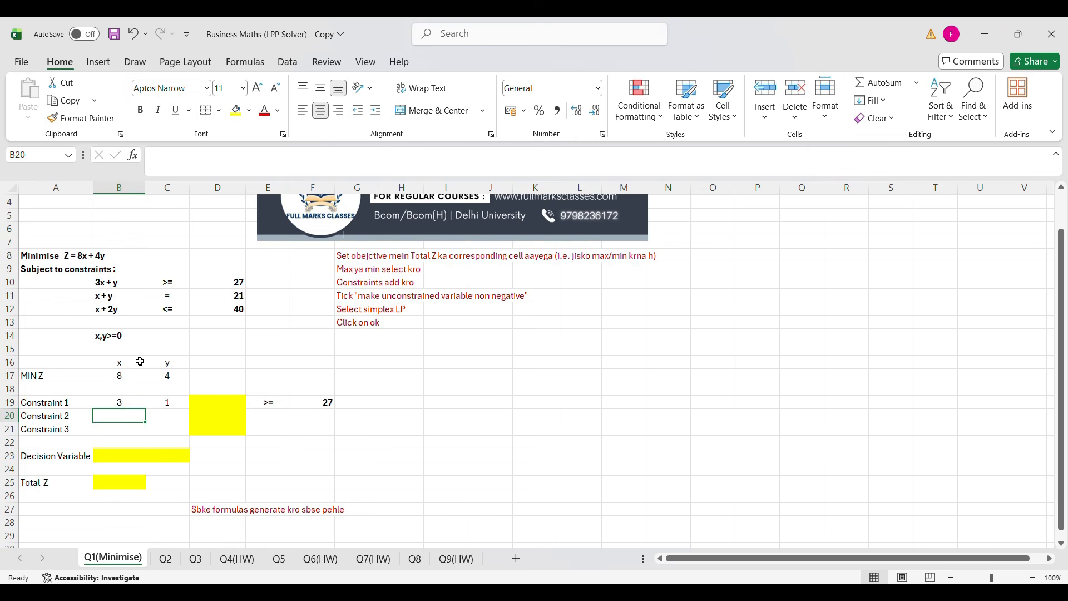
{"action": "key", "text": "F2"}
{"action": "type", "text": "1"}
{"action": "key", "text": "Tab"}
{"action": "key", "text": "F2"}
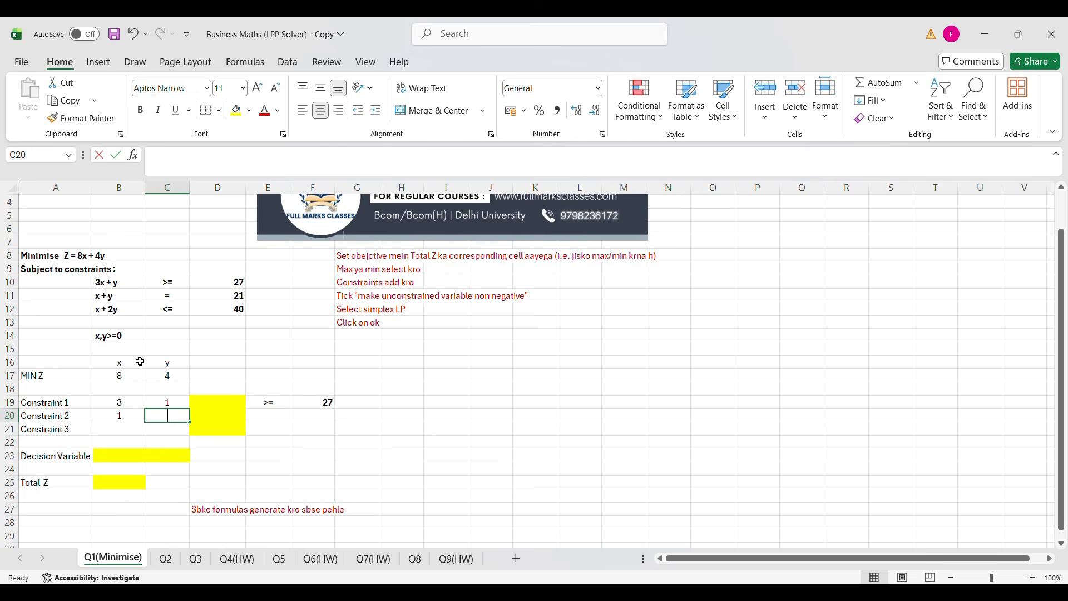
{"action": "type", "text": "1"}
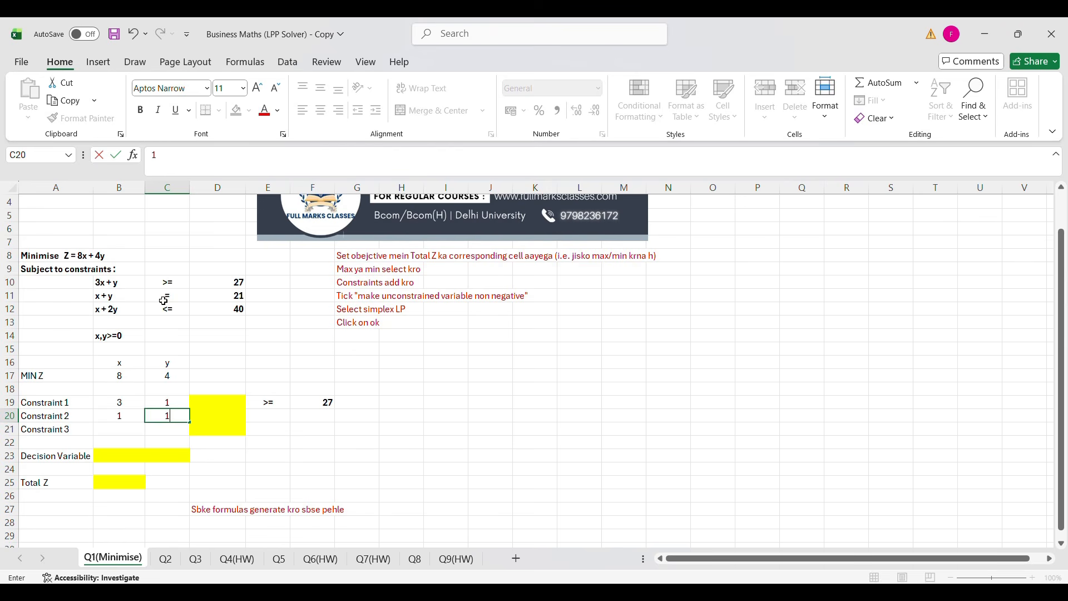
- Enter the Constraint 2 relation = in E20 and its right-hand value 21 in F20
{"action": "left_click", "coordinate": [271, 416]}
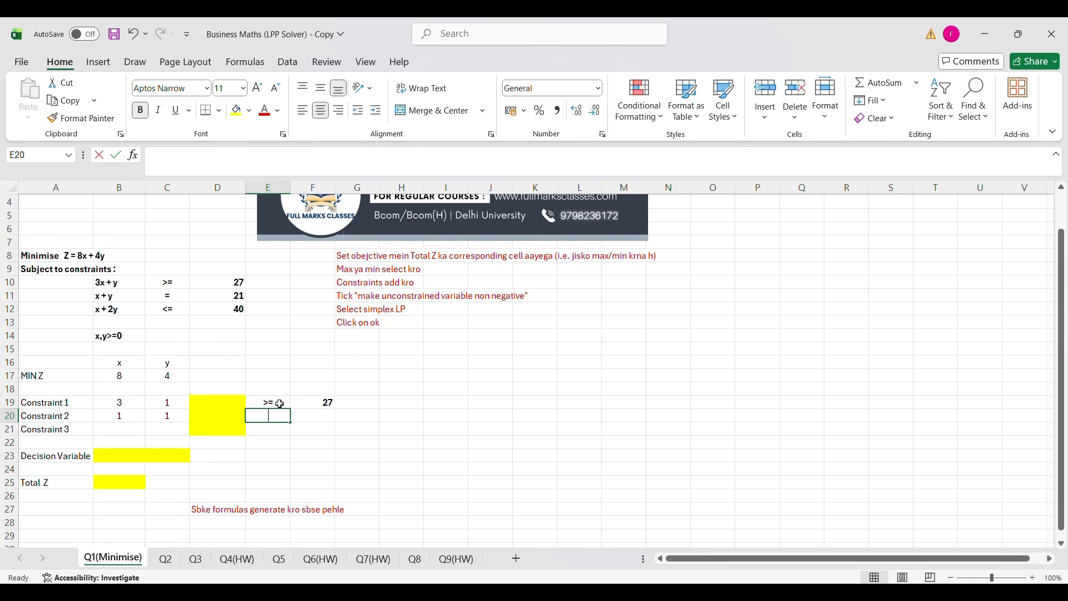
{"action": "type", "text": "="}
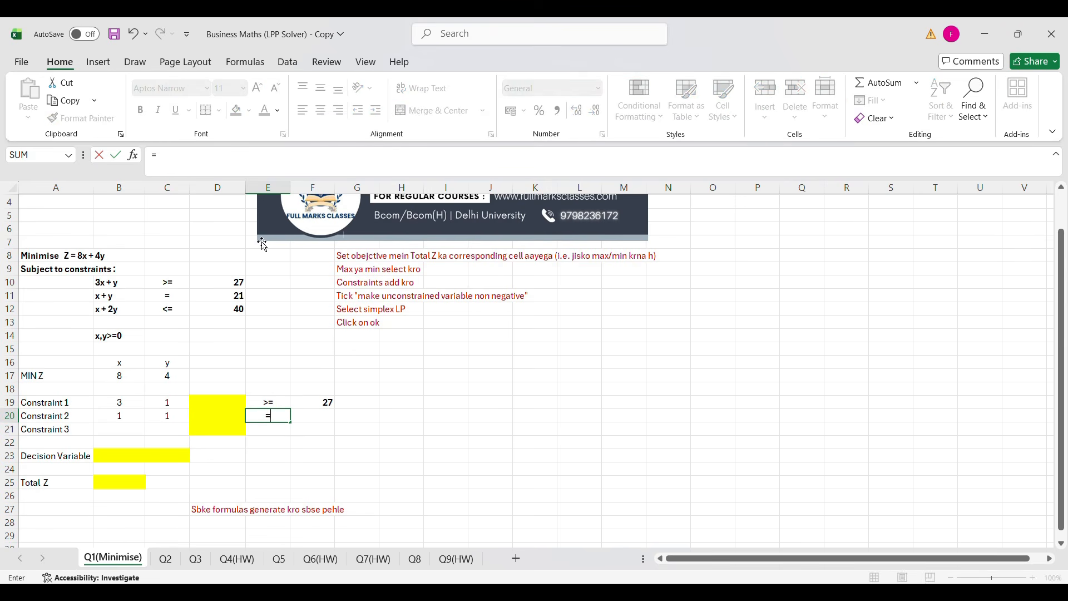
{"action": "left_click", "coordinate": [328, 417]}
{"action": "key", "text": "BackSpace"}
{"action": "key", "text": "BackSpace"}
{"action": "key", "text": "BackSpace"}
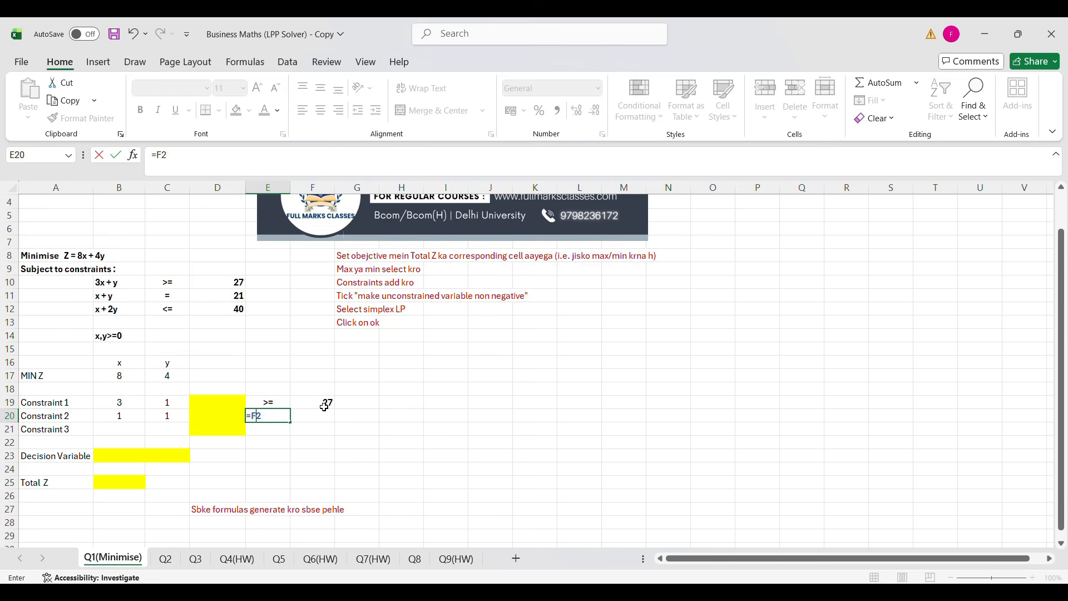
{"action": "key", "text": "Return"}
{"action": "key", "text": "Right"}
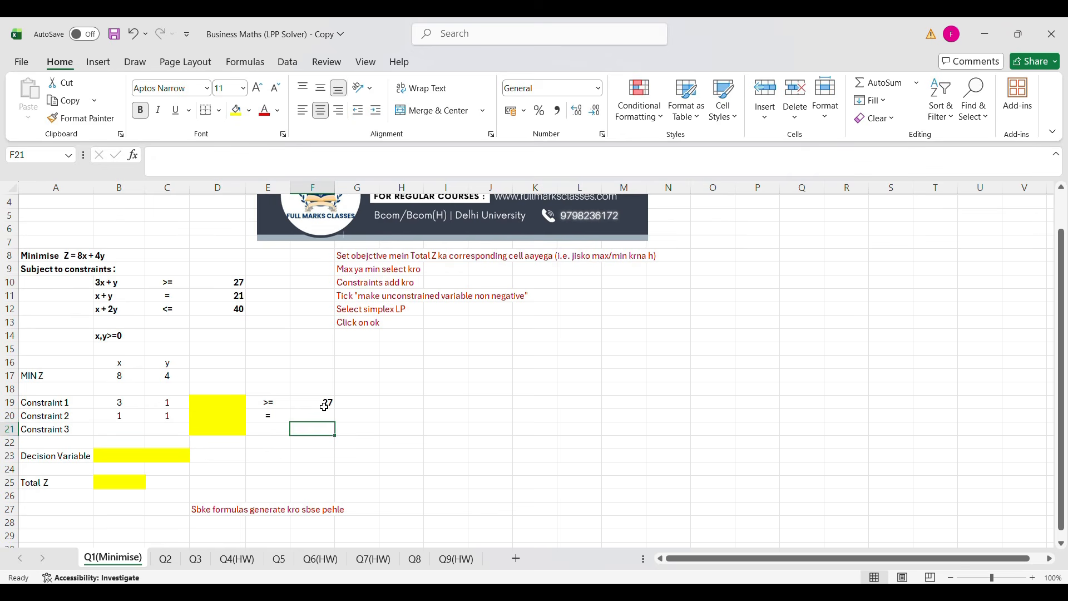
{"action": "key", "text": "Up"}
{"action": "type", "text": "21"}
{"action": "key", "text": "Return"}
- Enter the Constraint 3 coefficients 1 for x and 2 for y in cells B21 and C21
{"action": "key", "text": "Left"}
{"action": "key", "text": "Left"}
{"action": "key", "text": "Left"}
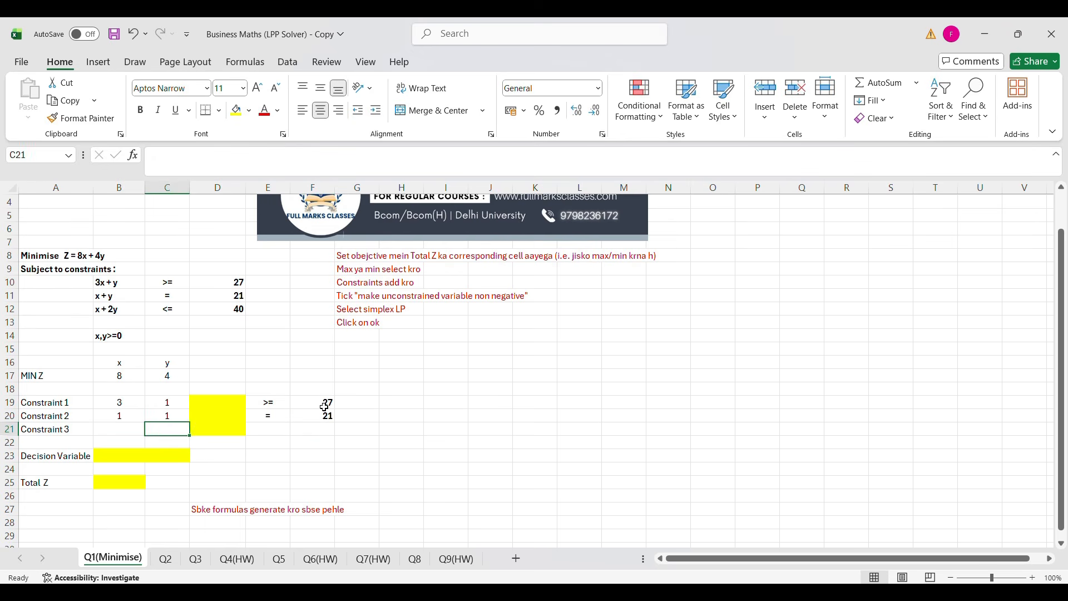
{"action": "key", "text": "Left"}
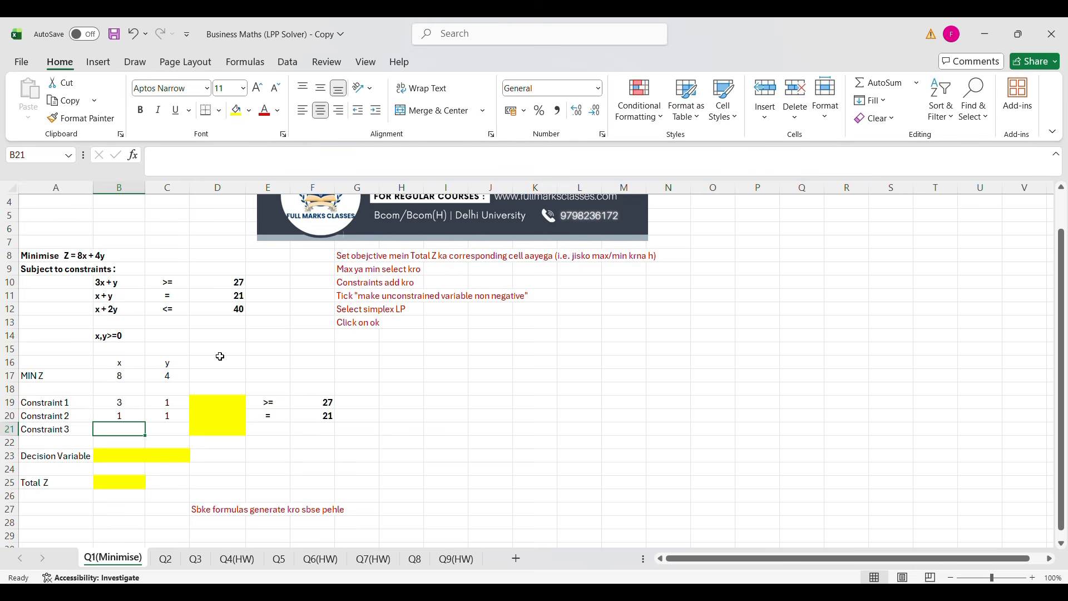
{"action": "type", "text": "1"}
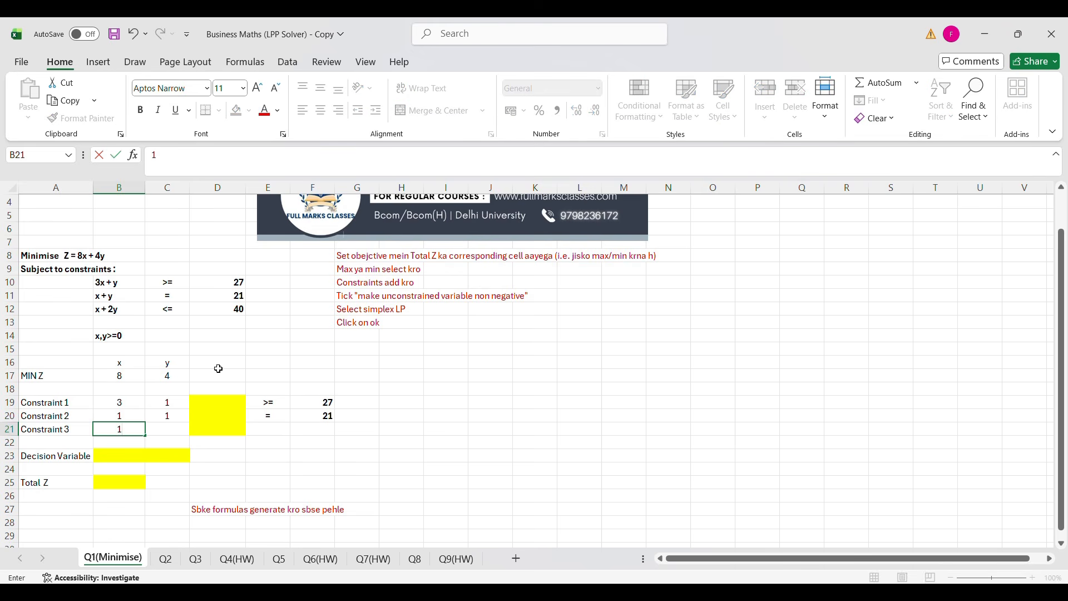
{"action": "key", "text": "Tab"}
{"action": "type", "text": "2"}
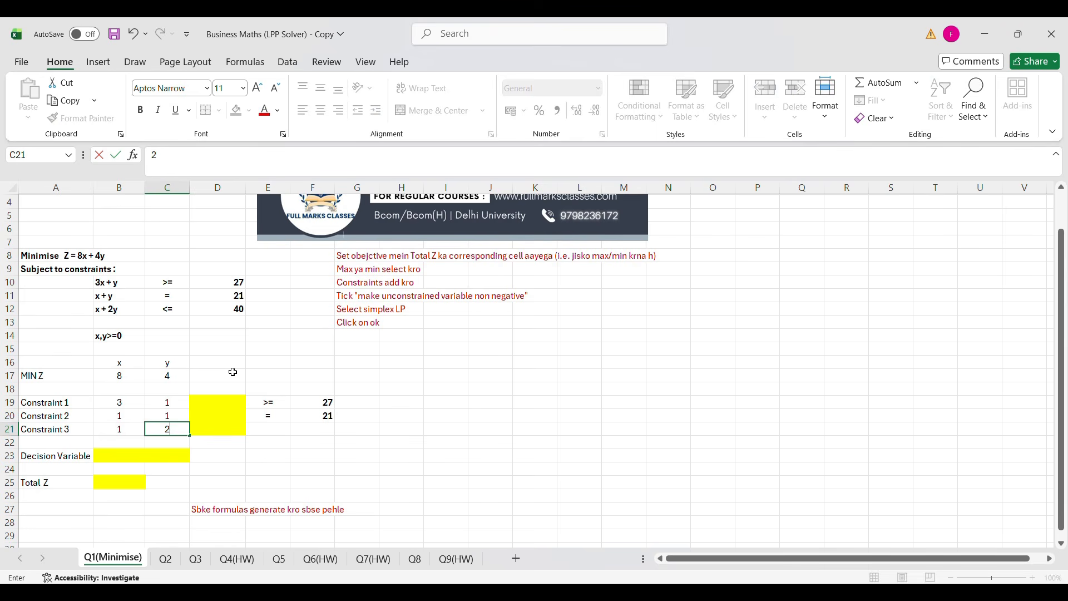
- Enter the Constraint 3 relation <= in E21 and its right-hand value 40 in F21
{"action": "left_click", "coordinate": [275, 432]}
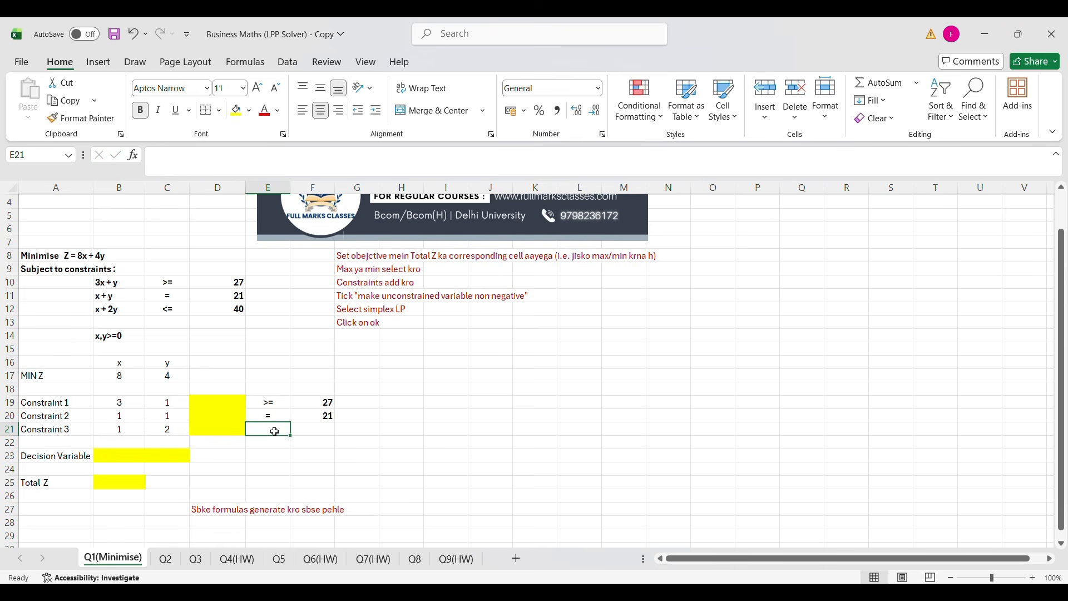
{"action": "double_click", "coordinate": [275, 432]}
{"action": "type", "text": "<="}
{"action": "key", "text": "Tab"}
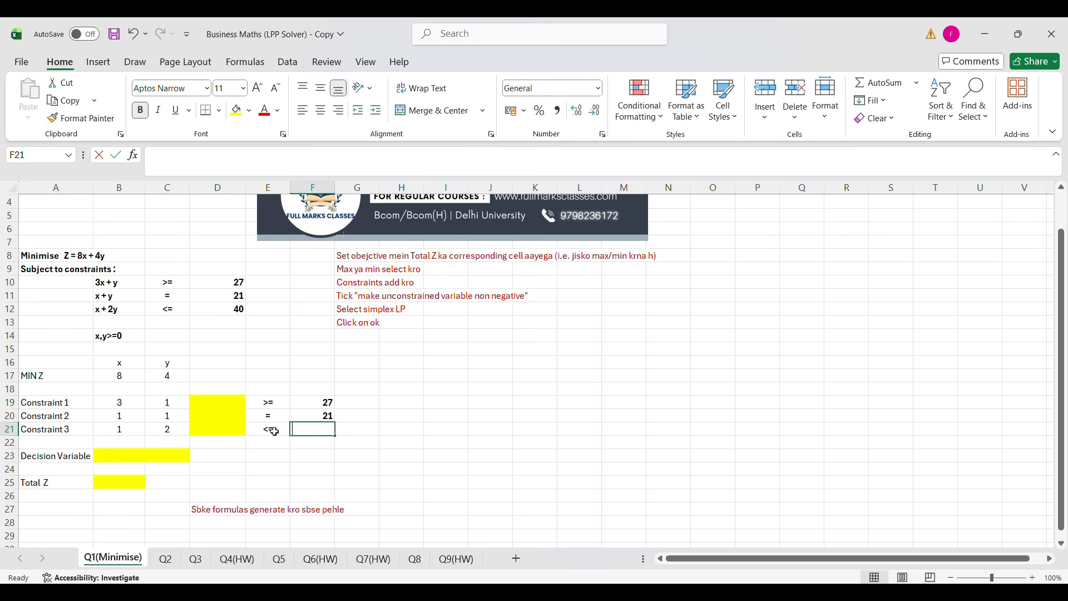
{"action": "type", "text": "40"}
{"action": "key", "text": "Return"}
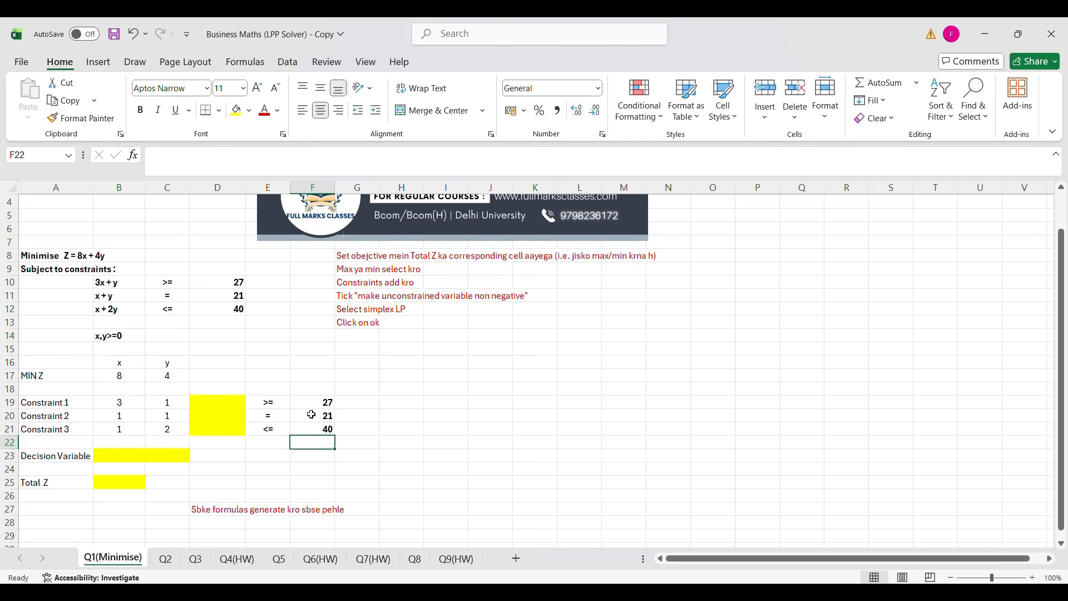
{"action": "left_click", "coordinate": [251, 402]}
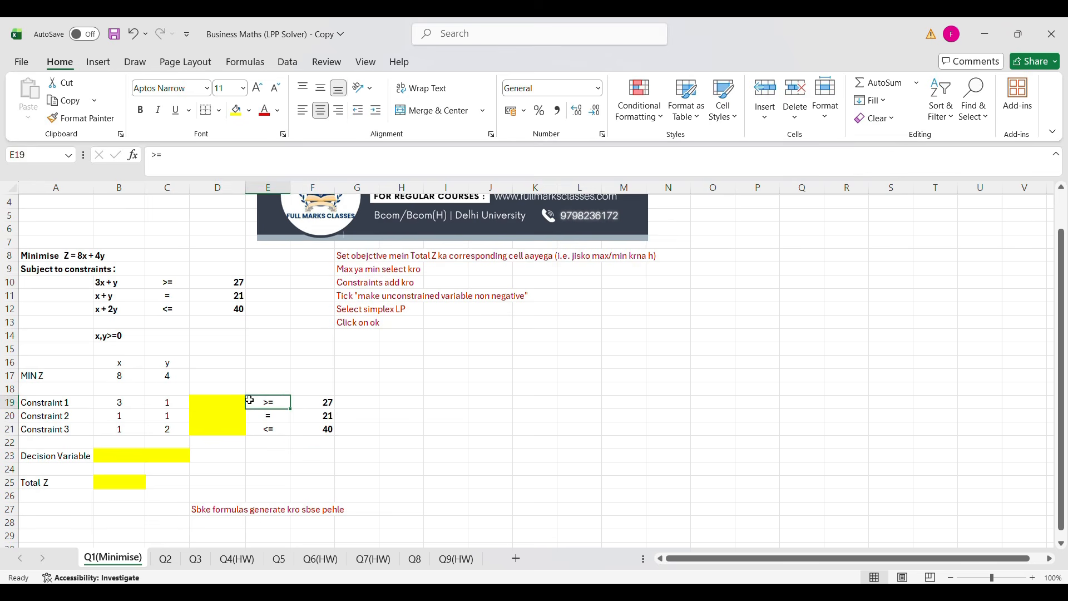
{"action": "left_click", "coordinate": [215, 412]}
{"action": "left_click", "coordinate": [213, 403]}
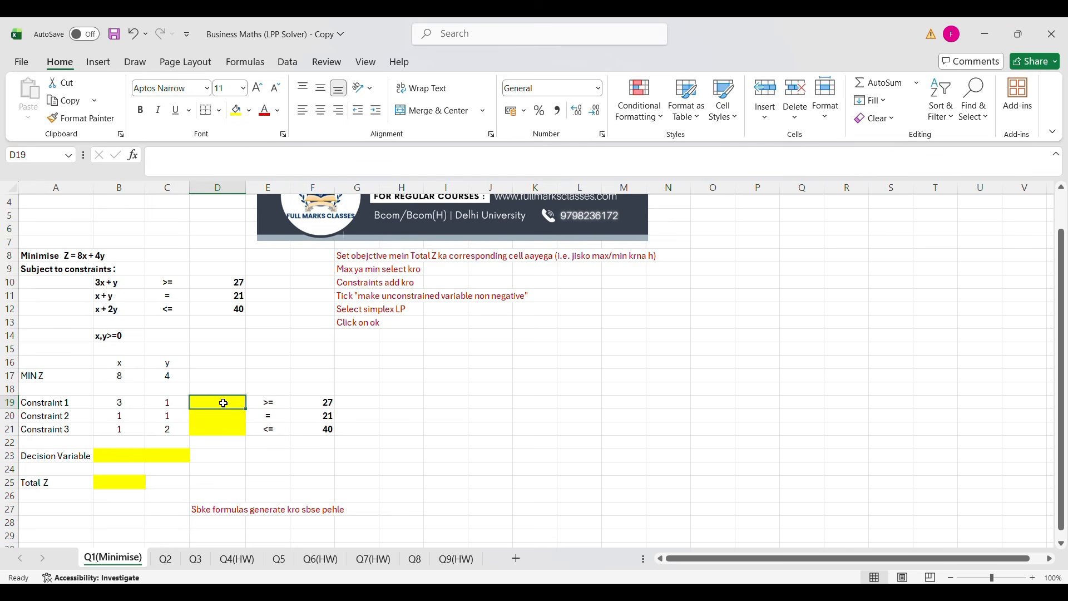
{"action": "left_click_drag", "start_coordinate": [223, 403], "coordinate": [223, 428]}
{"action": "left_click", "coordinate": [456, 406]}
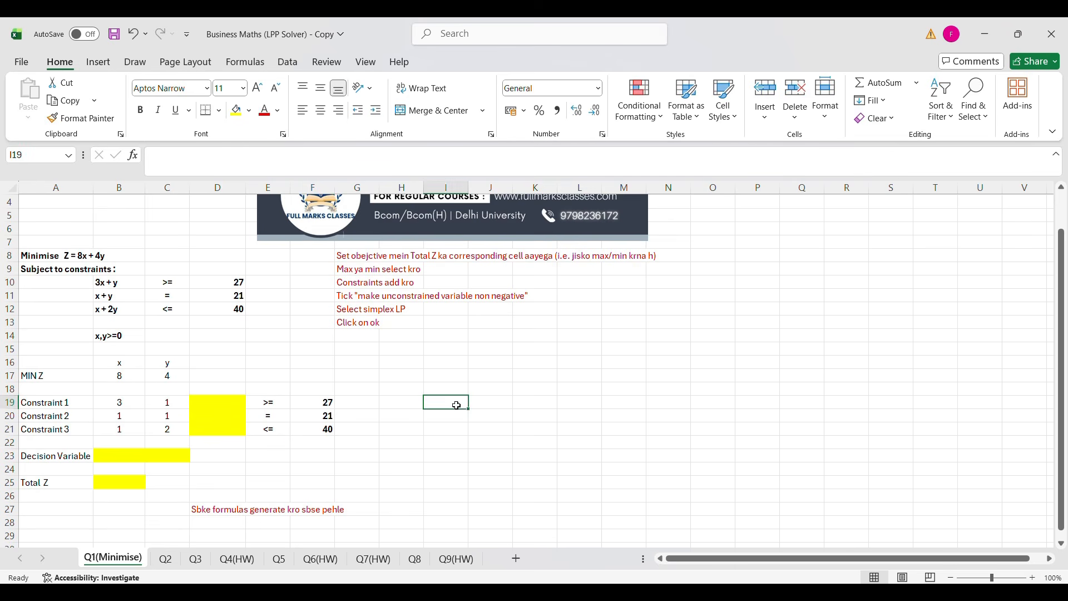
- Begin the Constraint 1 formula in D19 with the x term, multiplying B19 by the absolute reference $B$23
{"action": "left_click", "coordinate": [220, 394]}
{"action": "left_click", "coordinate": [223, 401]}
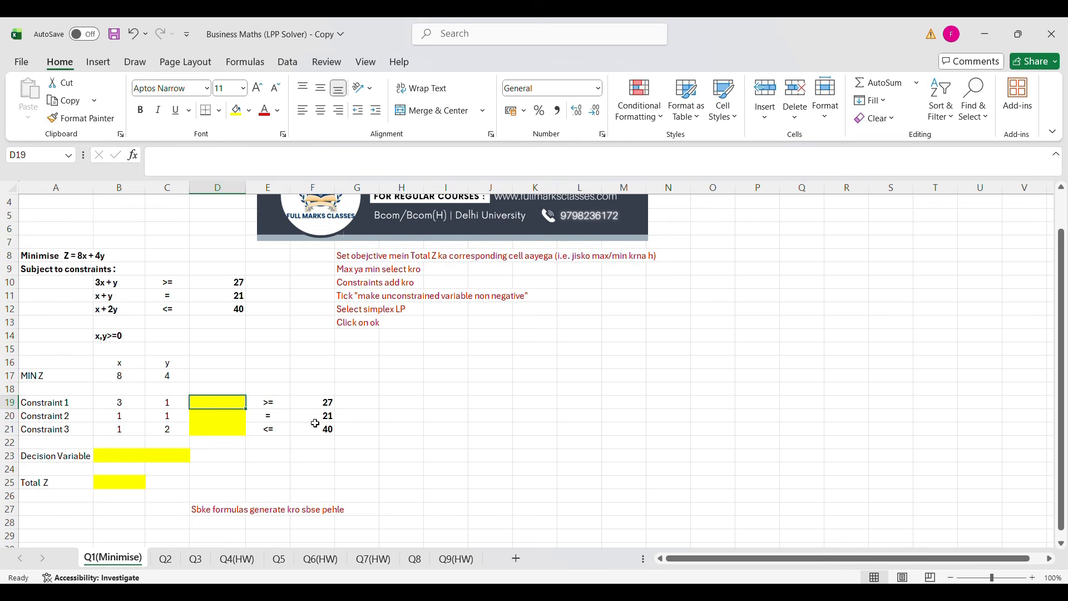
{"action": "type", "text": "="}
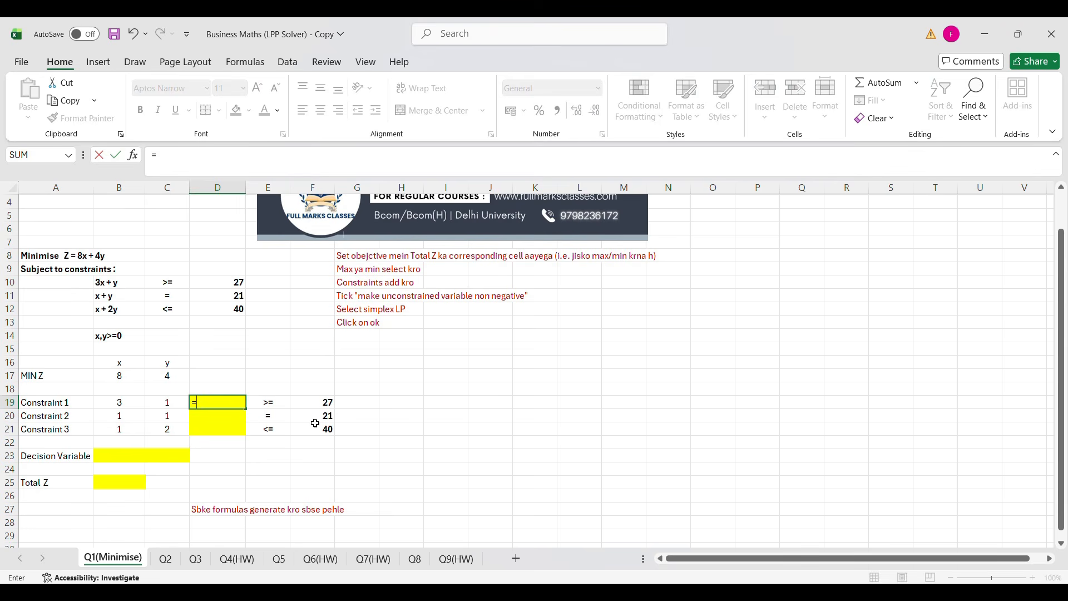
{"action": "type", "text": "("}
{"action": "left_click", "coordinate": [120, 403]}
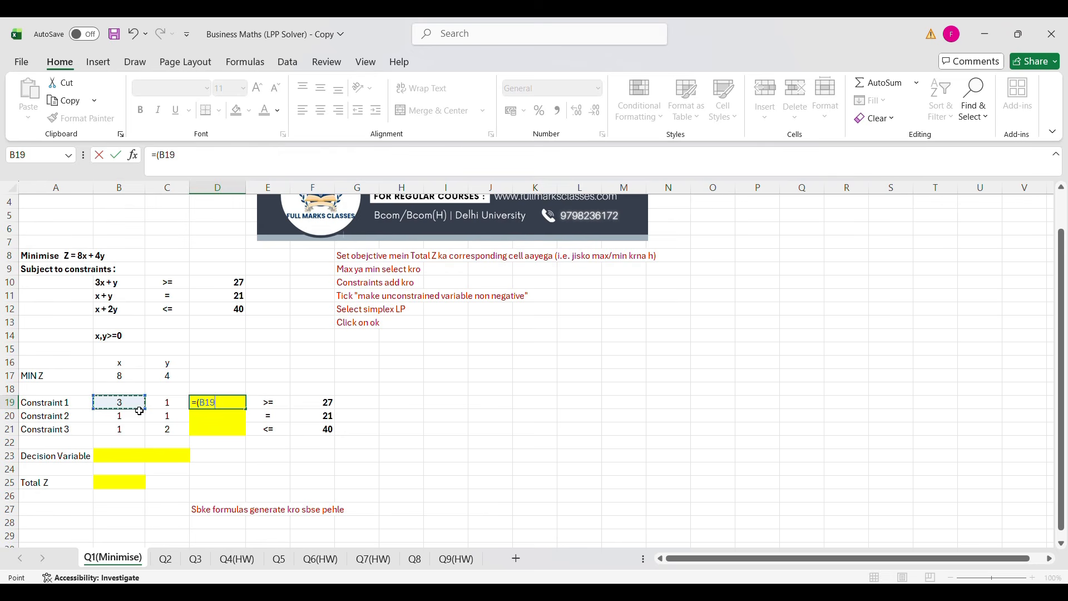
{"action": "type", "text": "*"}
{"action": "left_click", "coordinate": [135, 457]}
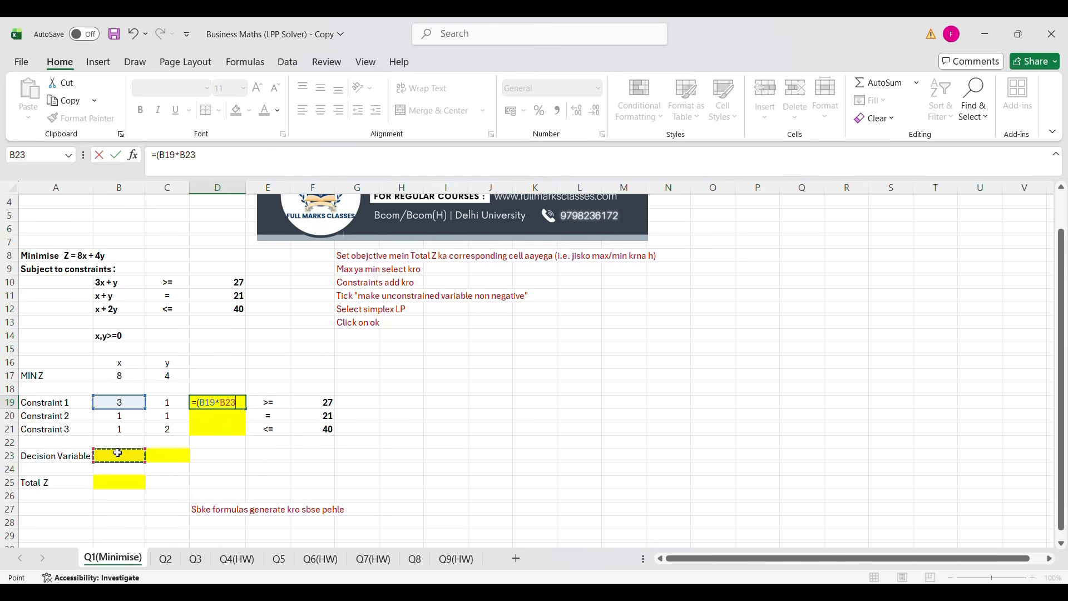
{"action": "key", "text": "F4"}
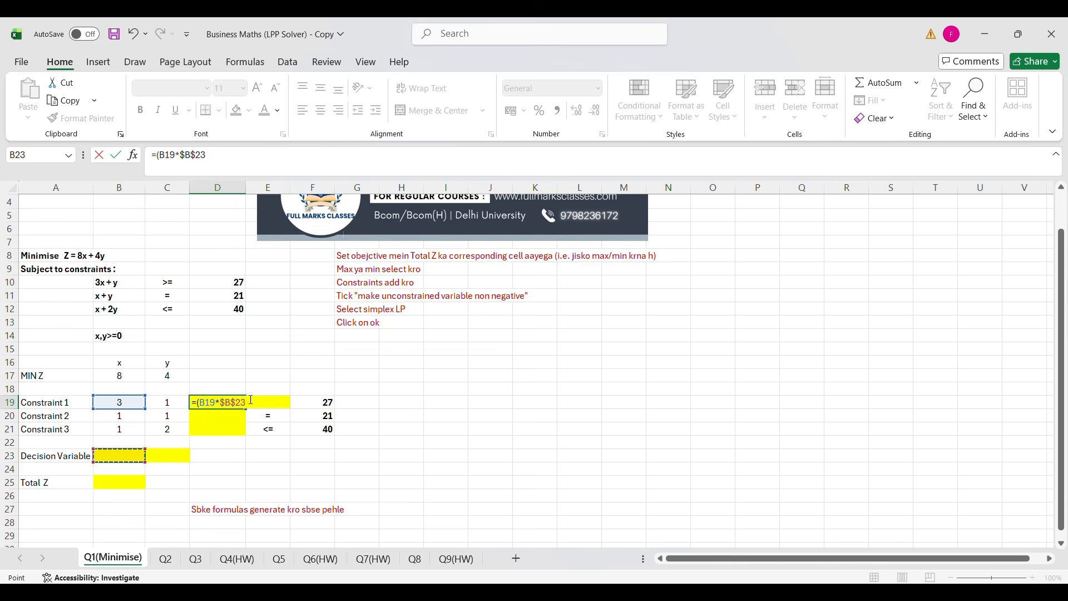
- Complete the D19 formula as =(B19*$B$23)+(C19*$C$23) by adding the y term
{"action": "type", "text": ")+("}
{"action": "left_click", "coordinate": [169, 402]}
{"action": "type", "text": "*"}
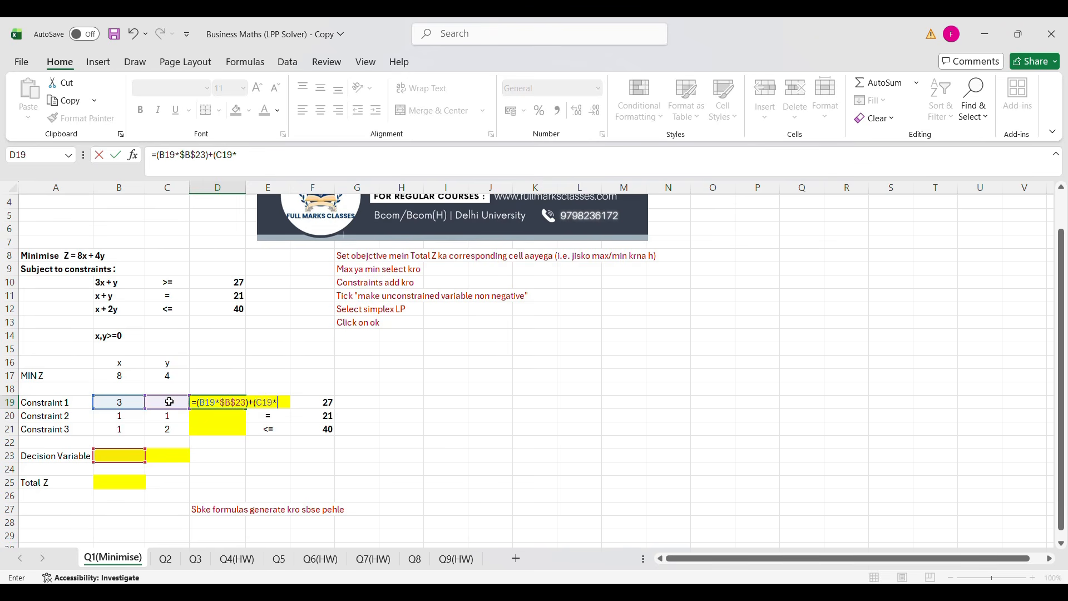
{"action": "left_click", "coordinate": [167, 456]}
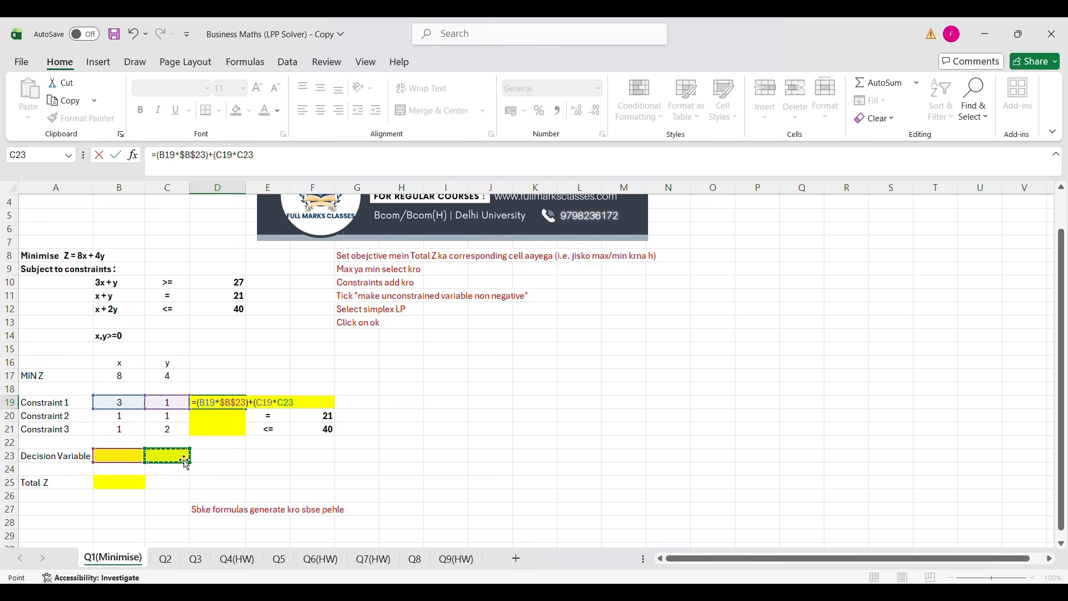
{"action": "key", "text": "F4"}
{"action": "type", "text": ")"}
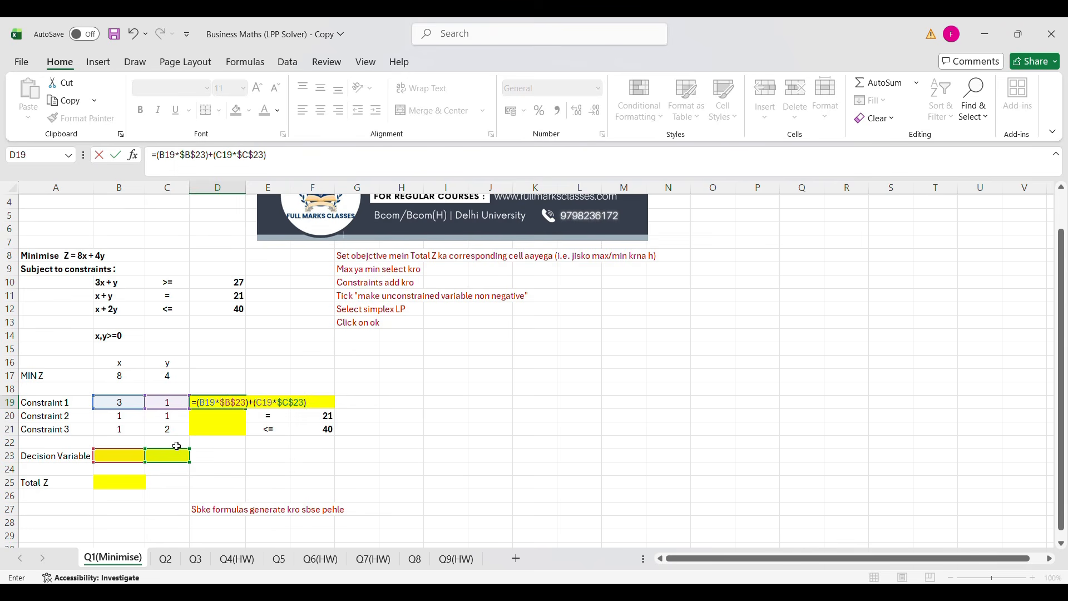
{"action": "key", "text": "Return"}
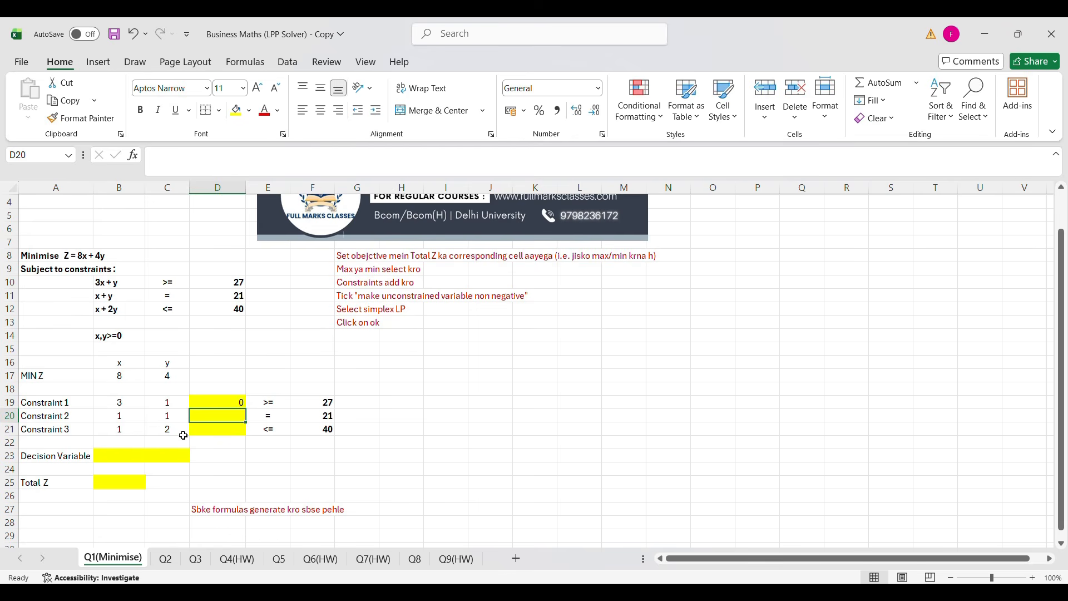
- Fill the Constraint 1 formula from D19 down through D21 for Constraints 2 and 3
{"action": "left_click", "coordinate": [224, 402]}
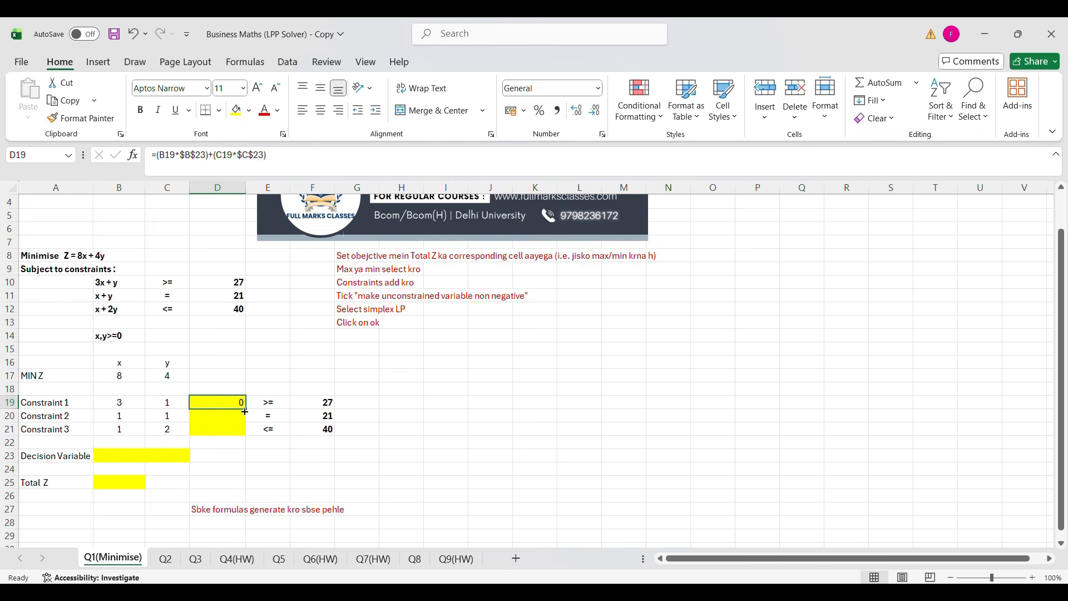
{"action": "left_click_drag", "start_coordinate": [245, 408], "coordinate": [248, 441]}
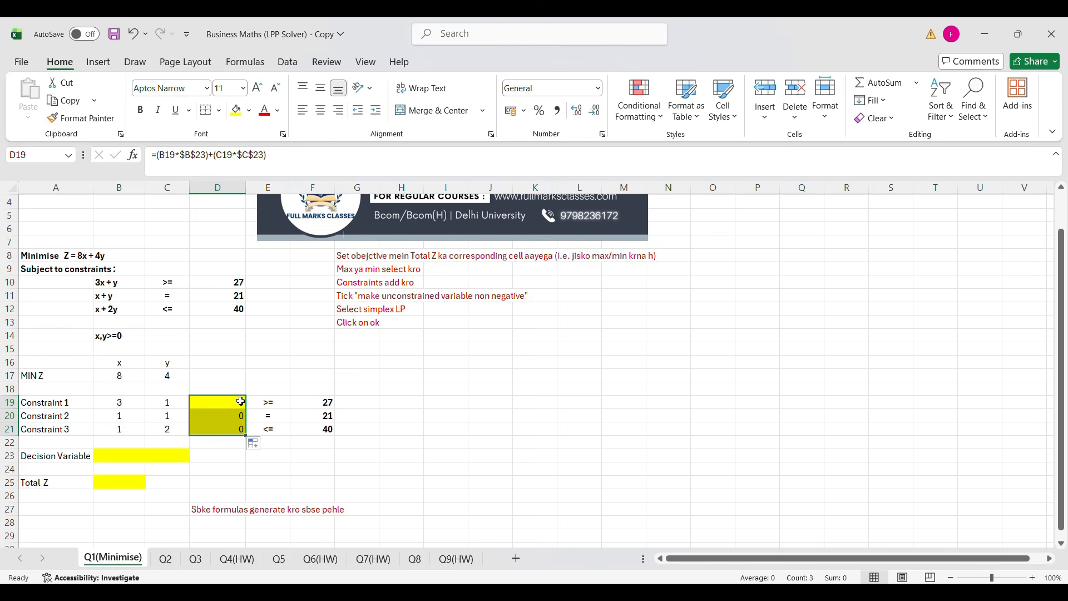
{"action": "left_click", "coordinate": [286, 375]}
- Compare the formulas in D19 and D20, checking their coefficient references and the fixed decision variable cell B23
{"action": "left_click", "coordinate": [226, 413]}
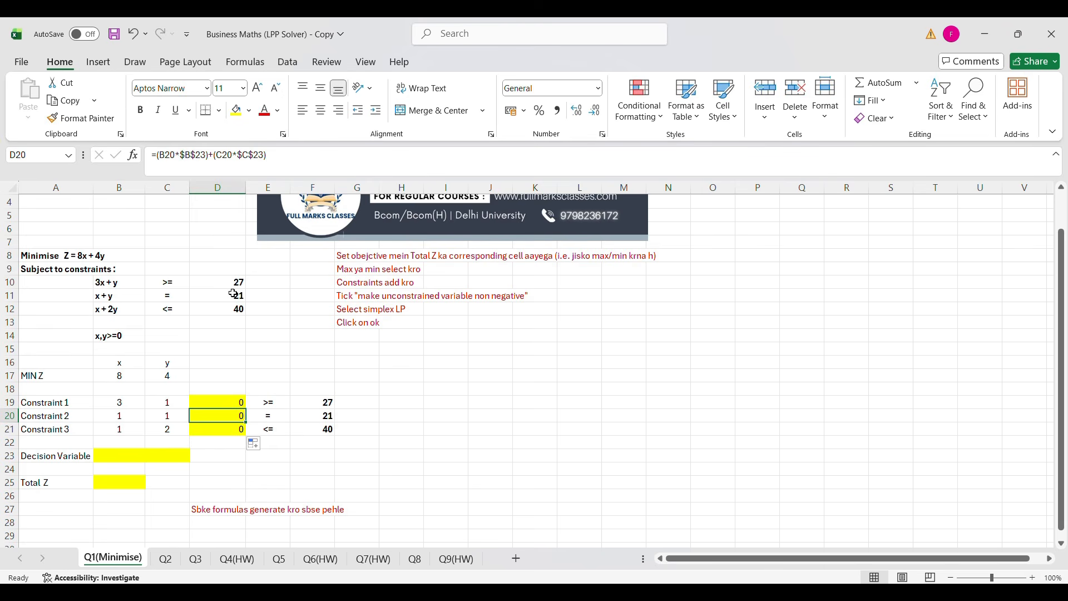
{"action": "left_click", "coordinate": [232, 401]}
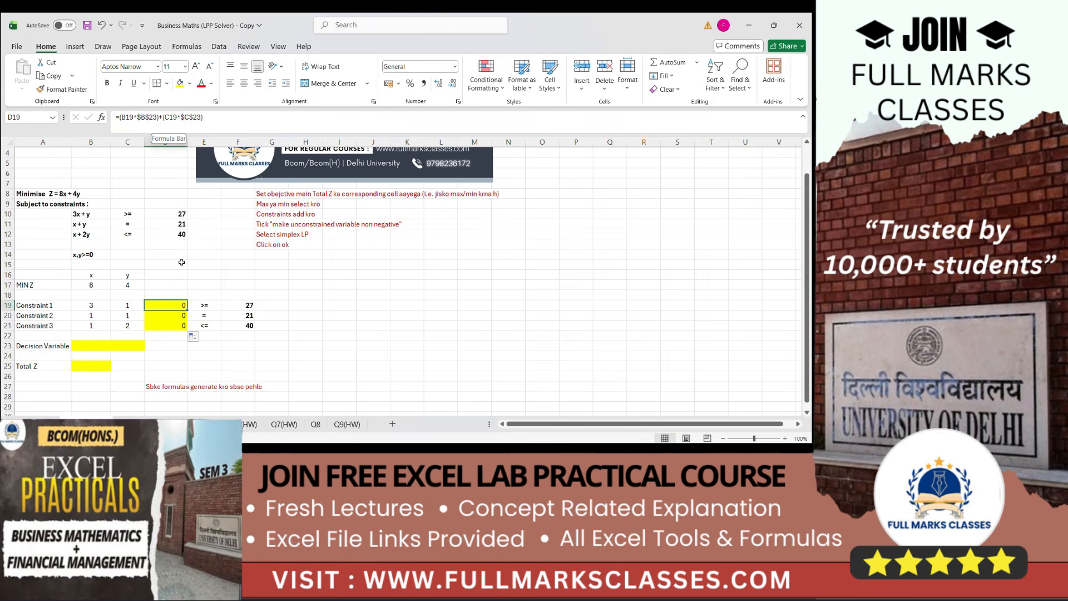
{"action": "key", "text": "Down"}
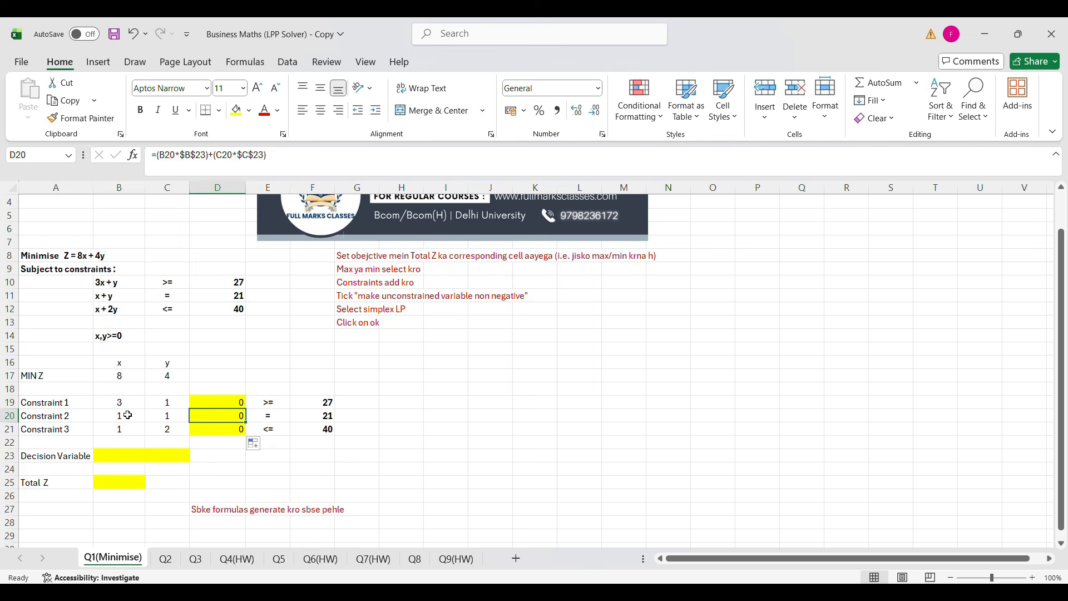
{"action": "left_click", "coordinate": [89, 343]}
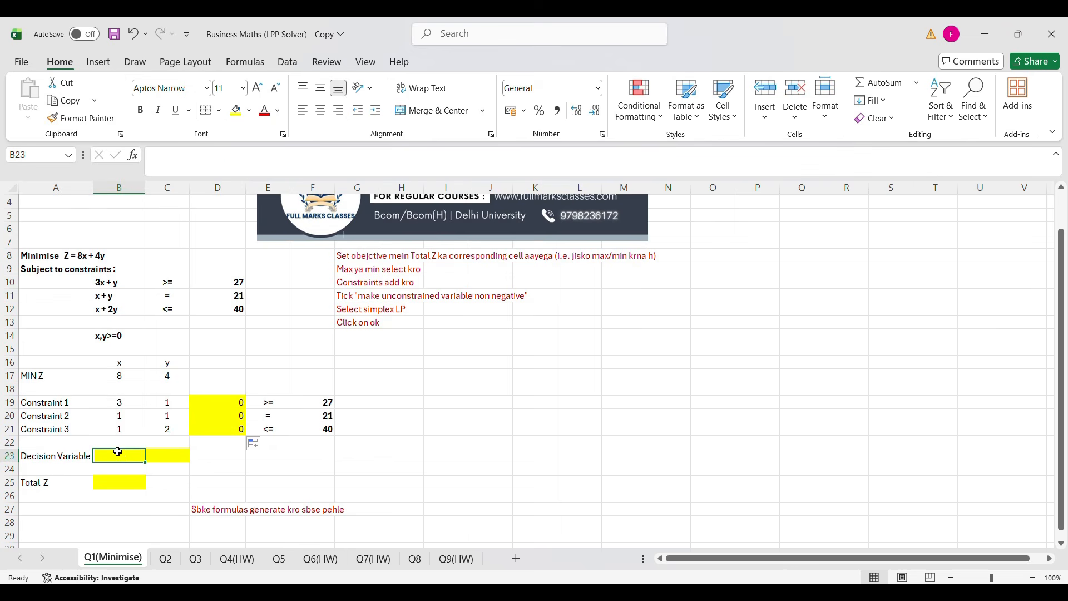
- Trace how the Constraint 1 and 2 coefficients in B19:C20 pair with the decision variable cells B23 and C23
{"action": "left_click", "coordinate": [177, 415]}
{"action": "left_click", "coordinate": [169, 452]}
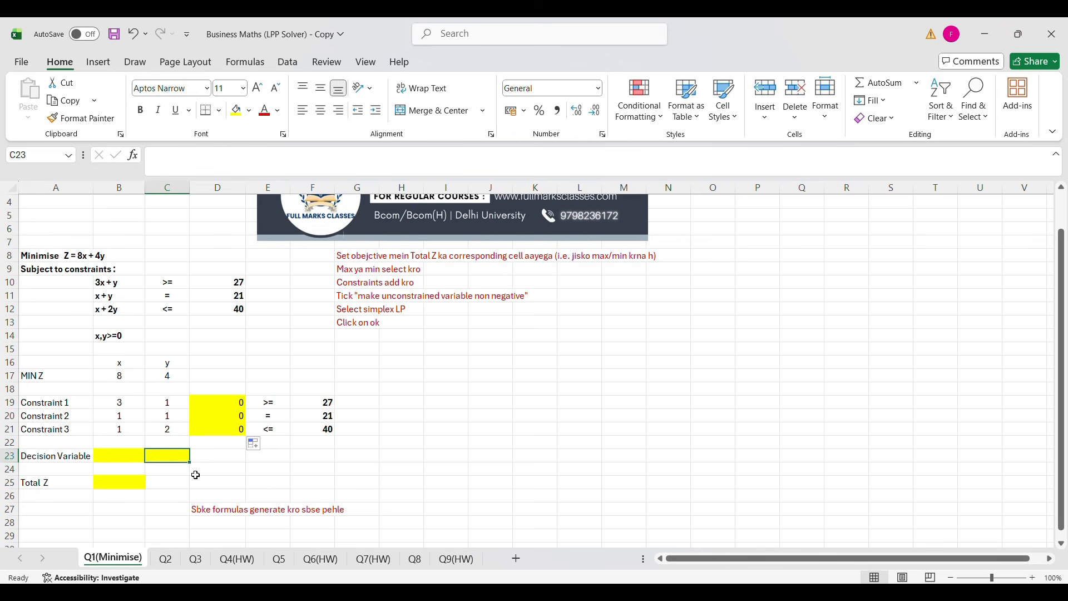
{"action": "left_click", "coordinate": [130, 402]}
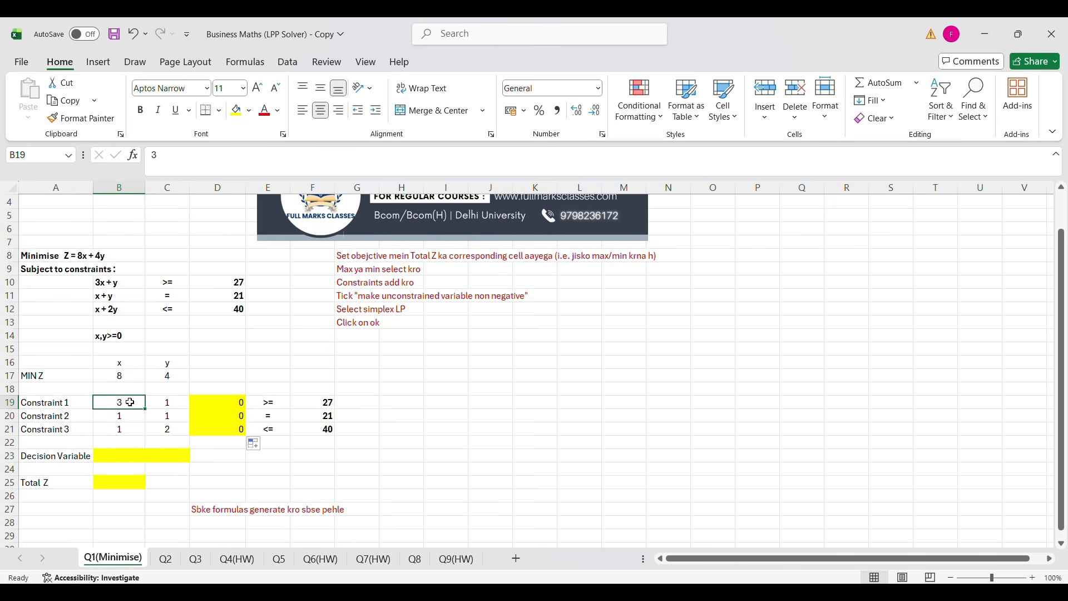
{"action": "left_click", "coordinate": [207, 404]}
{"action": "left_click", "coordinate": [125, 402]}
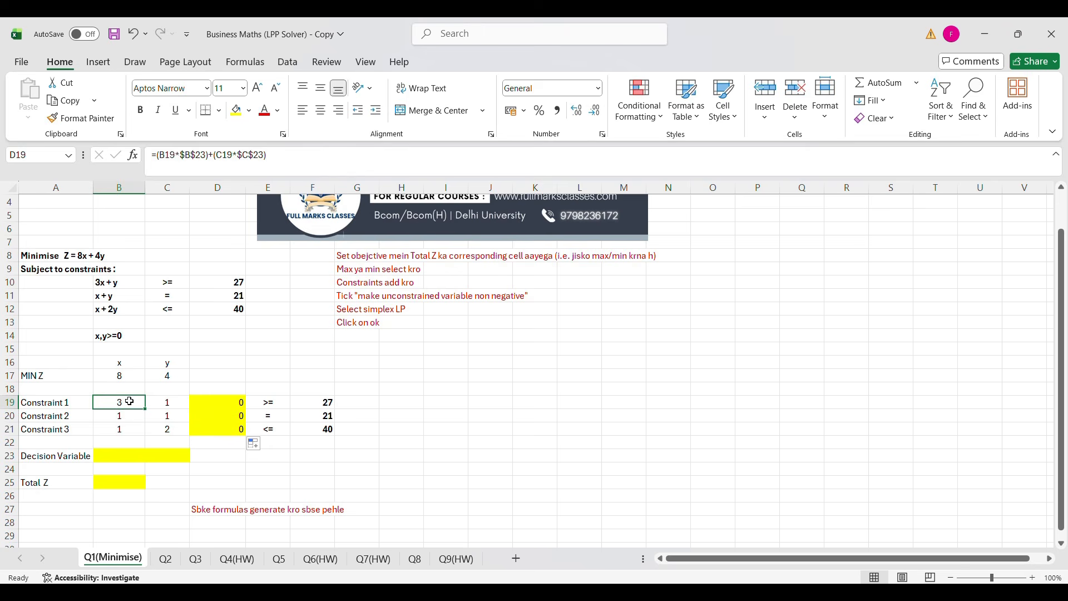
{"action": "left_click", "coordinate": [124, 454]}
{"action": "left_click", "coordinate": [167, 402]}
{"action": "left_click", "coordinate": [184, 460]}
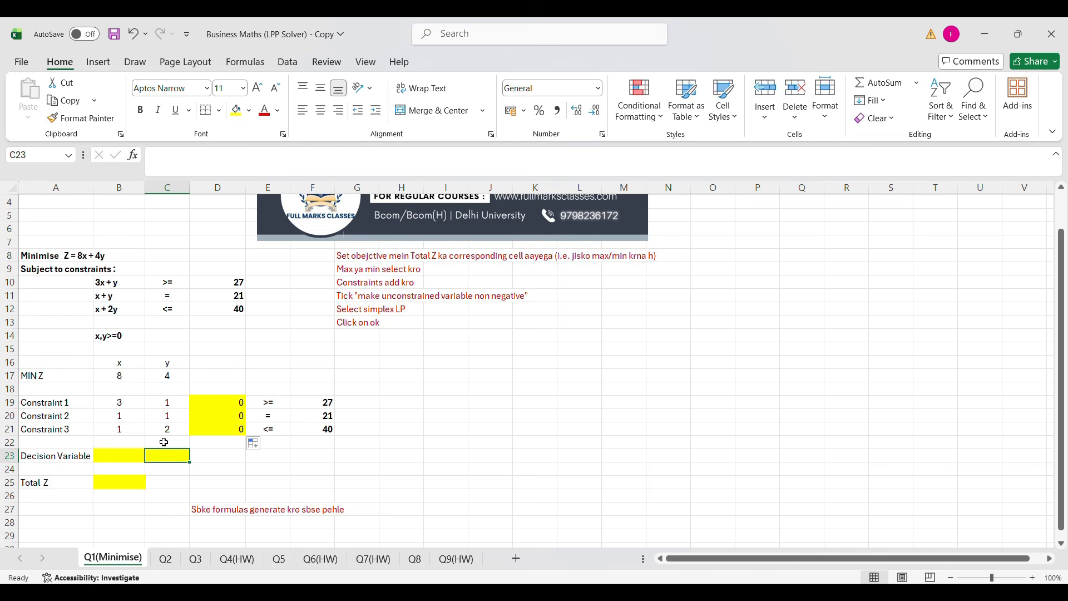
{"action": "left_click", "coordinate": [131, 414]}
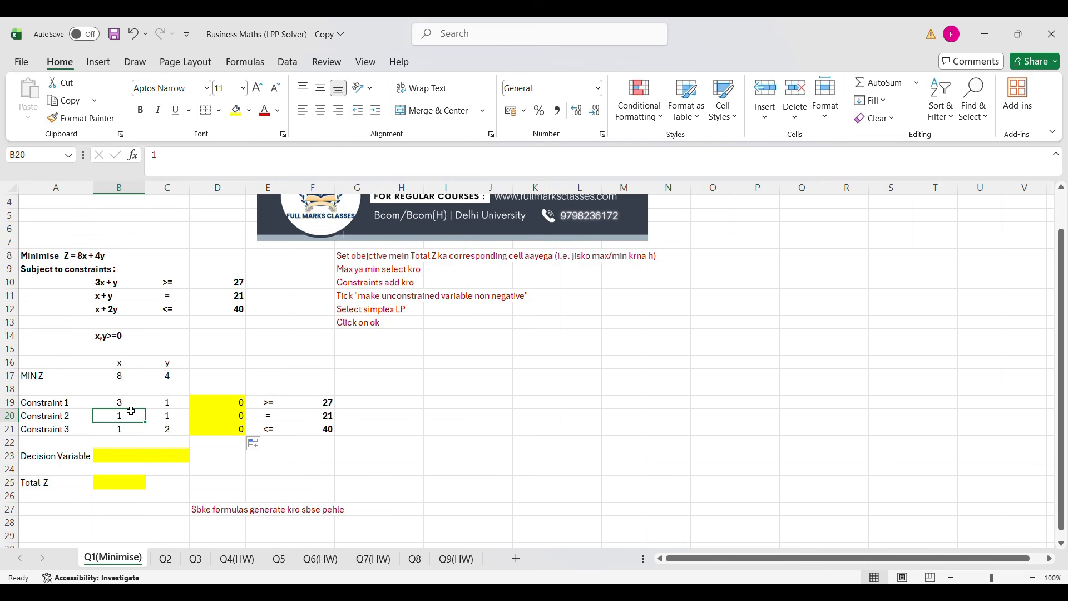
{"action": "left_click", "coordinate": [116, 452]}
{"action": "left_click", "coordinate": [171, 414]}
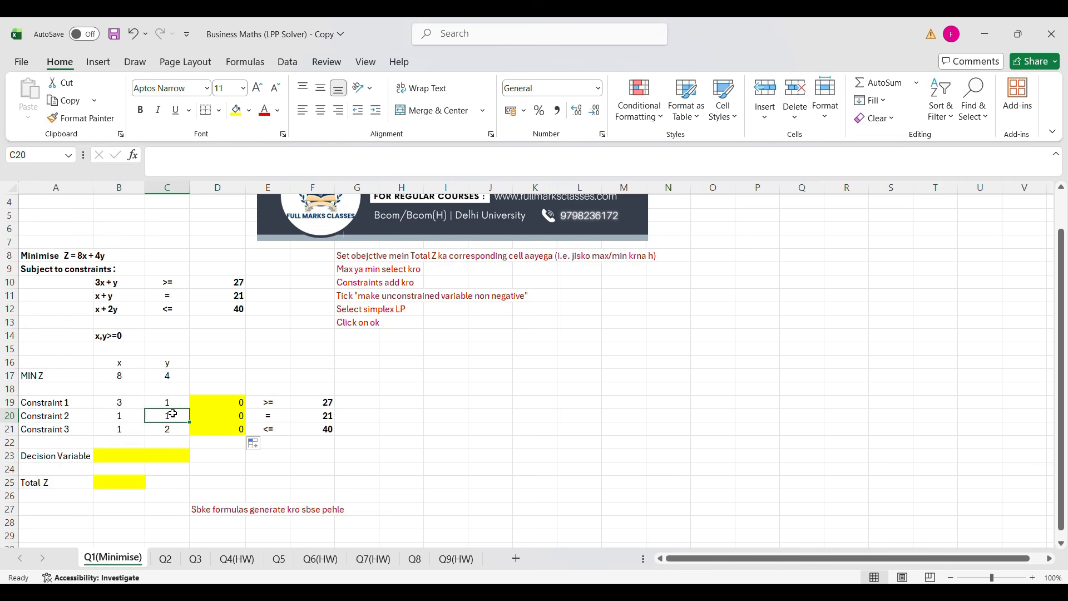
{"action": "left_click", "coordinate": [169, 453]}
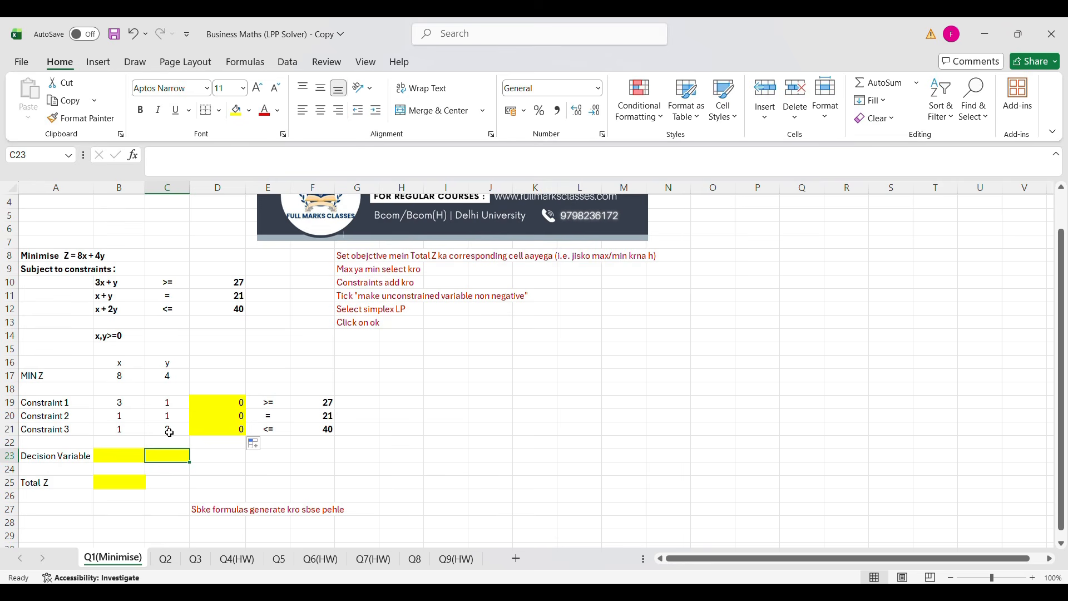
- Inspect the Constraint 3 formula in D21, checking its coefficient references and the fixed decision variable cells
{"action": "left_click", "coordinate": [205, 428]}
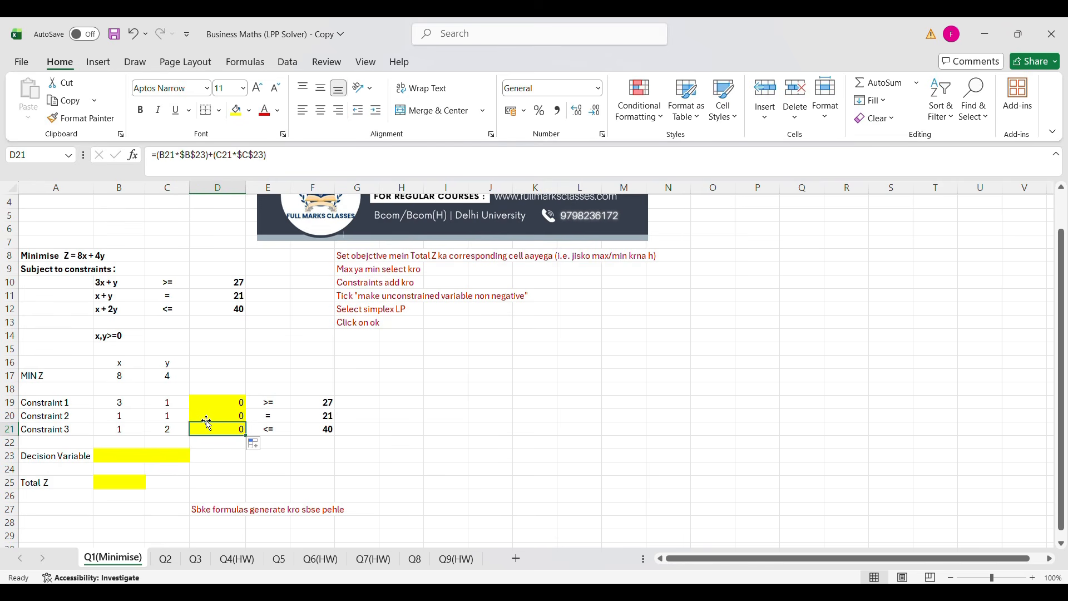
{"action": "double_click", "coordinate": [207, 423]}
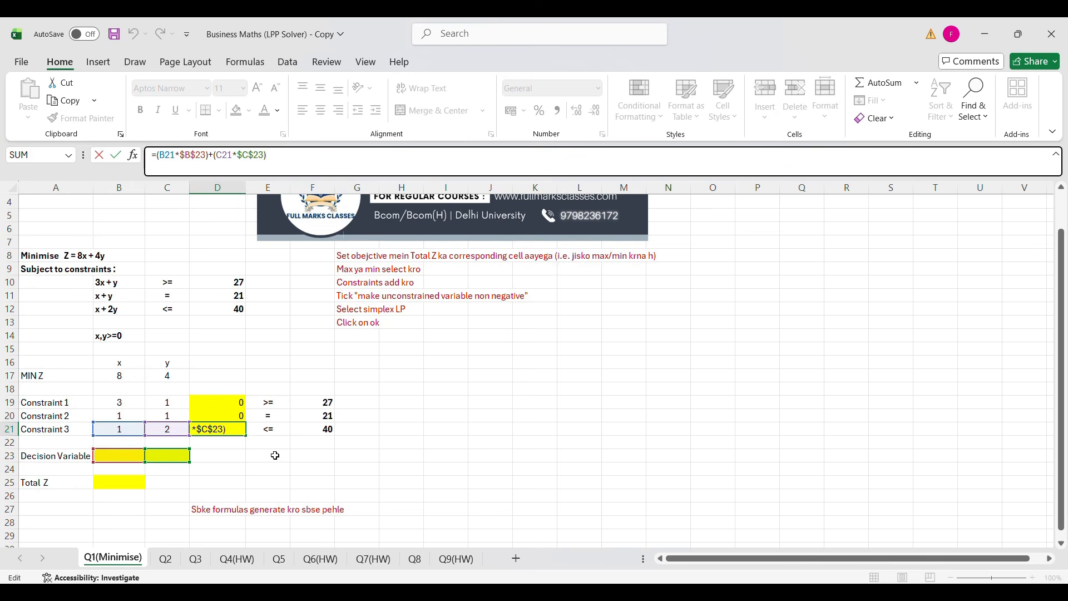
{"action": "key", "text": "Return"}
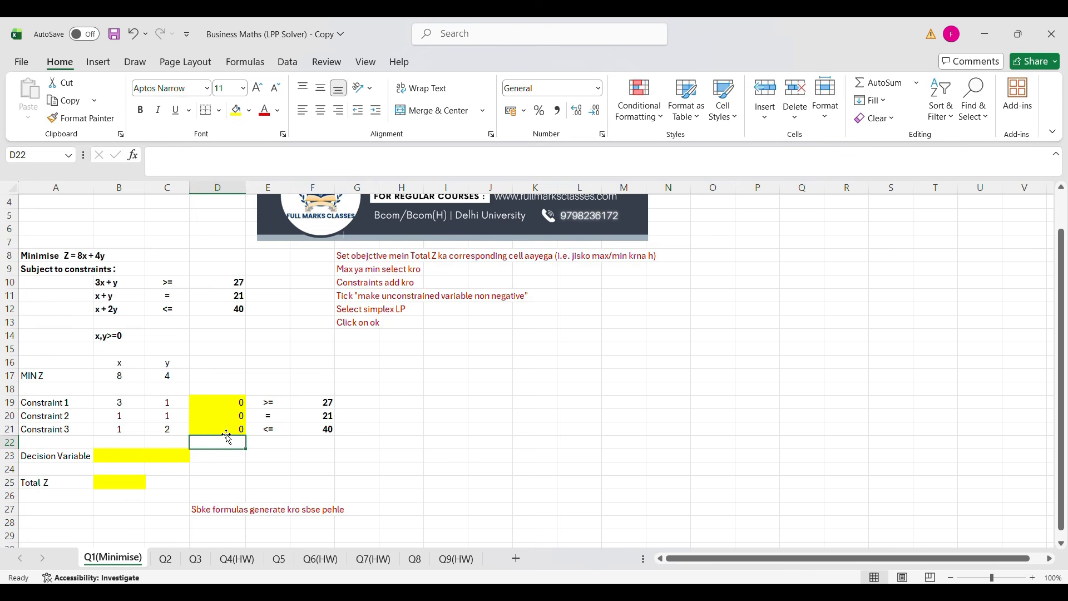
- Begin the Total Z formula in B25 with the x term, multiplying B17 by B23 in parentheses
{"action": "left_click", "coordinate": [144, 482]}
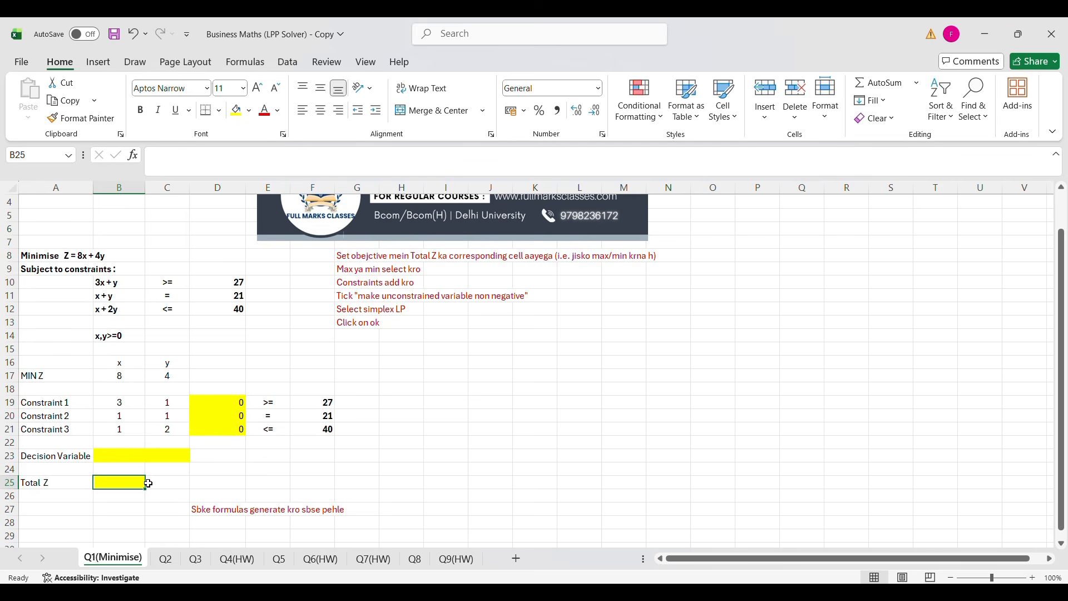
{"action": "type", "text": "=("}
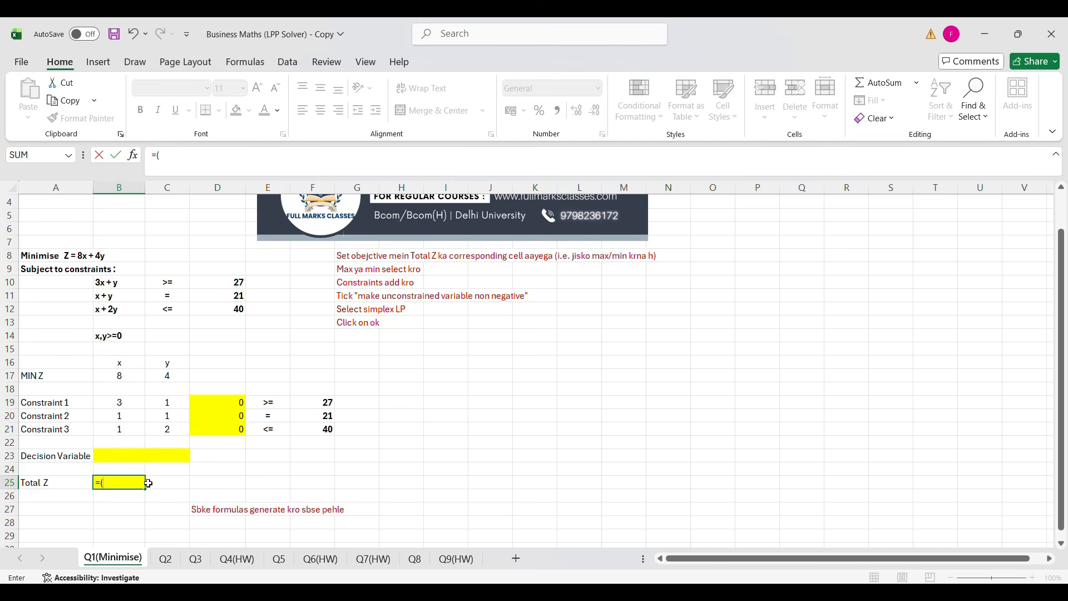
{"action": "left_click", "coordinate": [122, 375]}
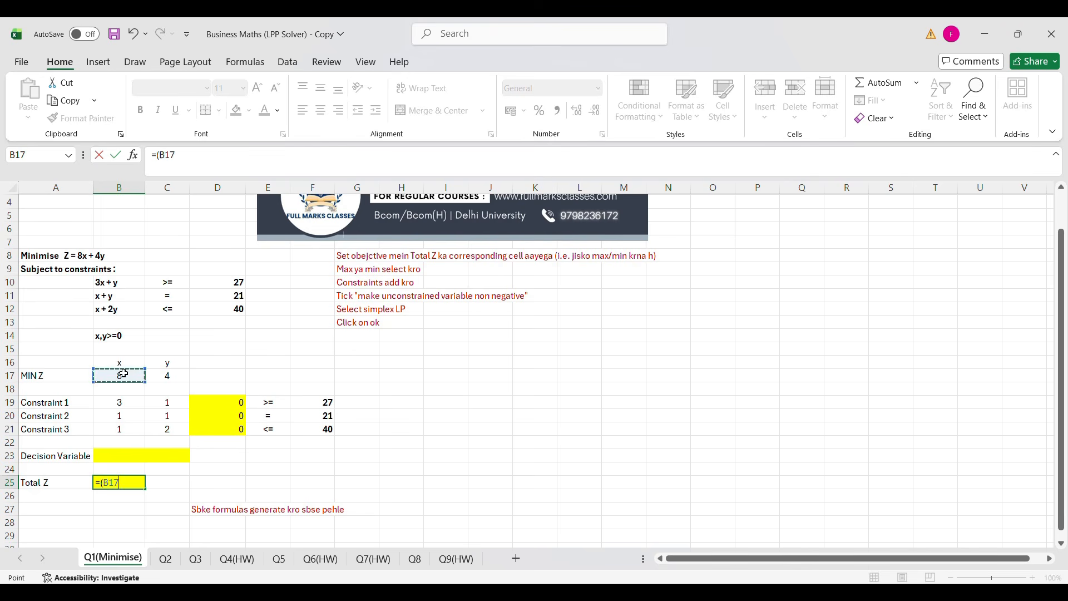
{"action": "type", "text": "*"}
{"action": "left_click", "coordinate": [132, 457]}
{"action": "type", "text": ")"}
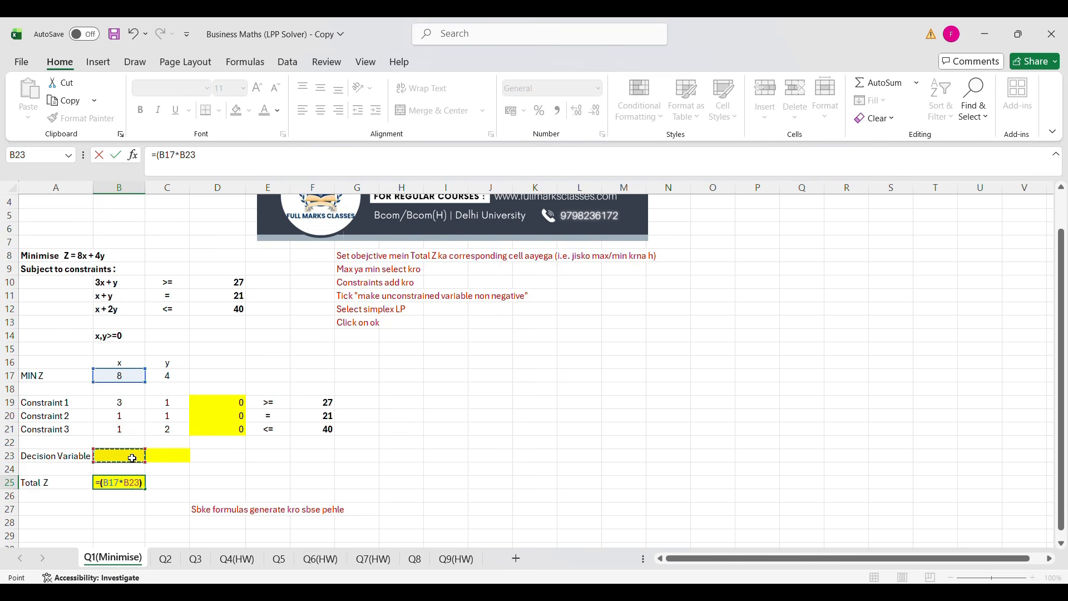
{"action": "type", "text": "="}
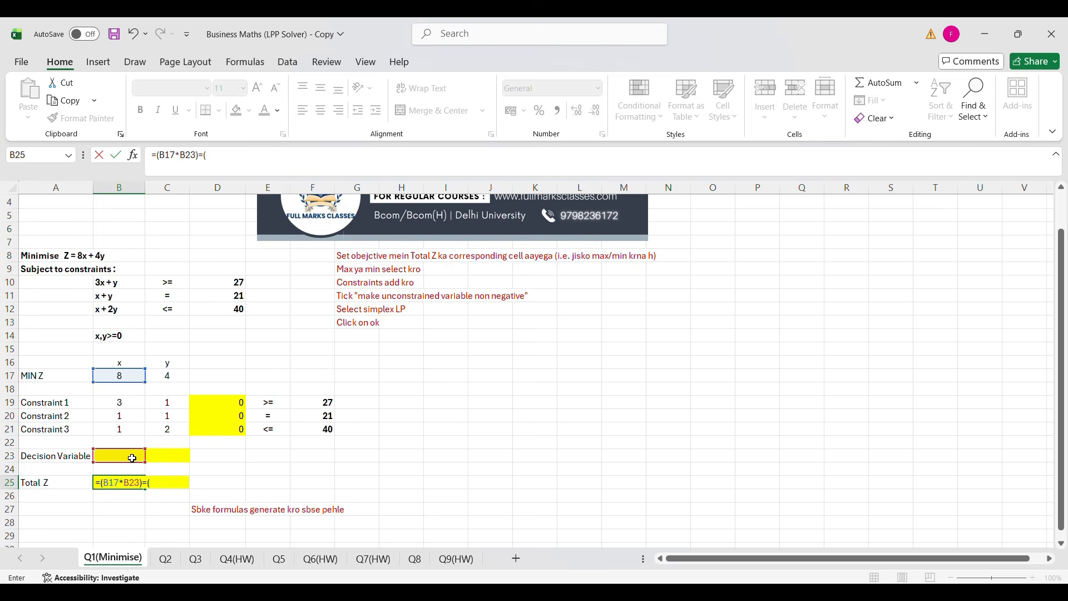
{"action": "type", "text": "("}
{"action": "left_click", "coordinate": [169, 376]}
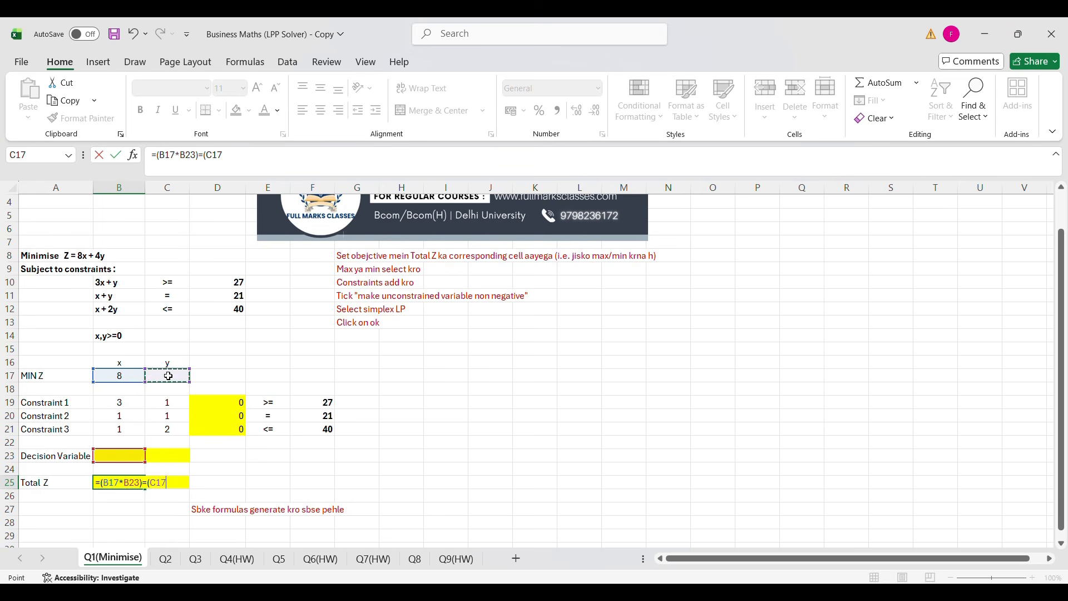
{"action": "key", "text": "BackSpace"}
{"action": "key", "text": "BackSpace"}
{"action": "key", "text": "BackSpace"}
{"action": "key", "text": "BackSpace"}
{"action": "key", "text": "BackSpace"}
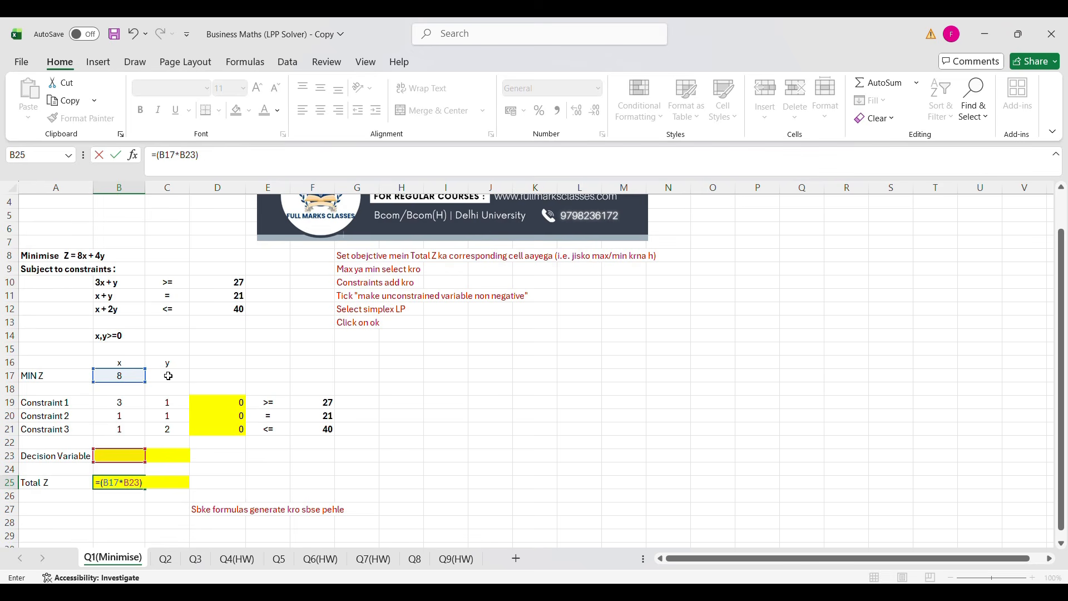
- Complete the Total Z formula as =(B17*B23)+(C17*C23) by adding the y term
{"action": "type", "text": "+("}
{"action": "left_click", "coordinate": [168, 376]}
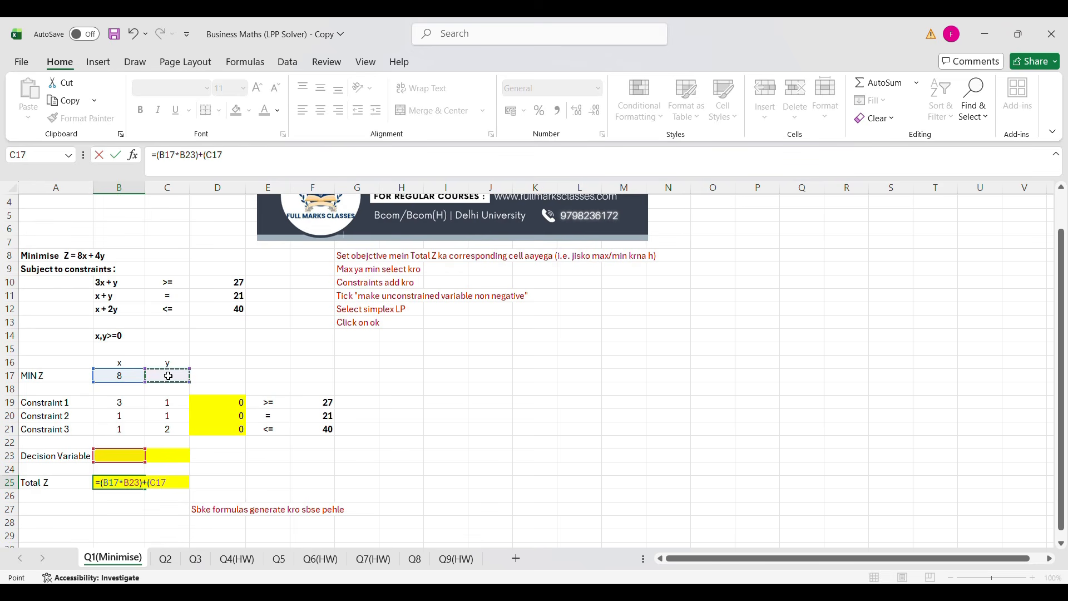
{"action": "type", "text": "*"}
{"action": "left_click", "coordinate": [170, 454]}
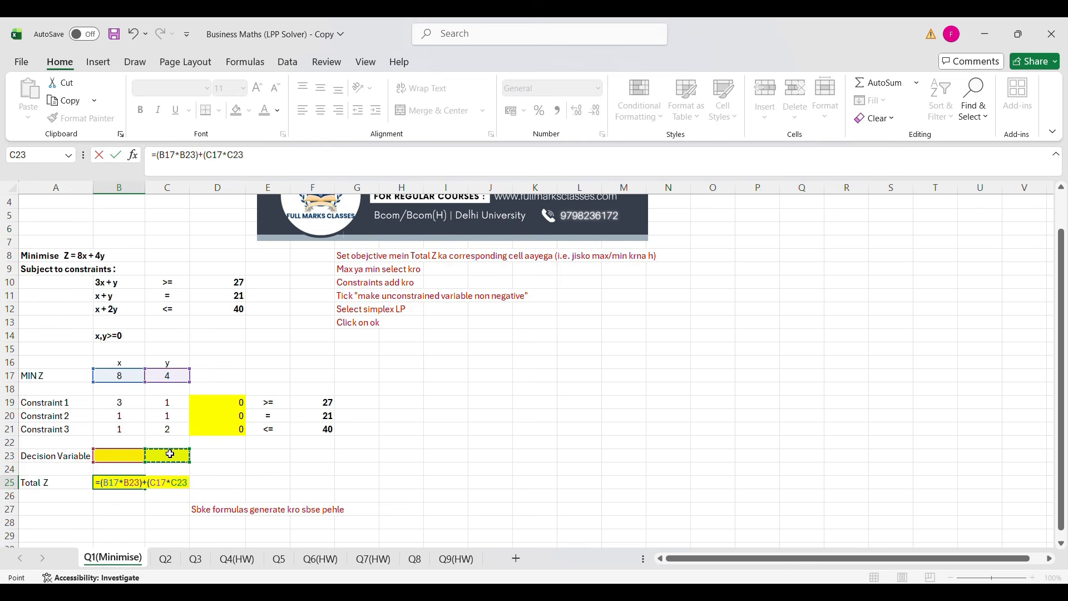
{"action": "type", "text": ")"}
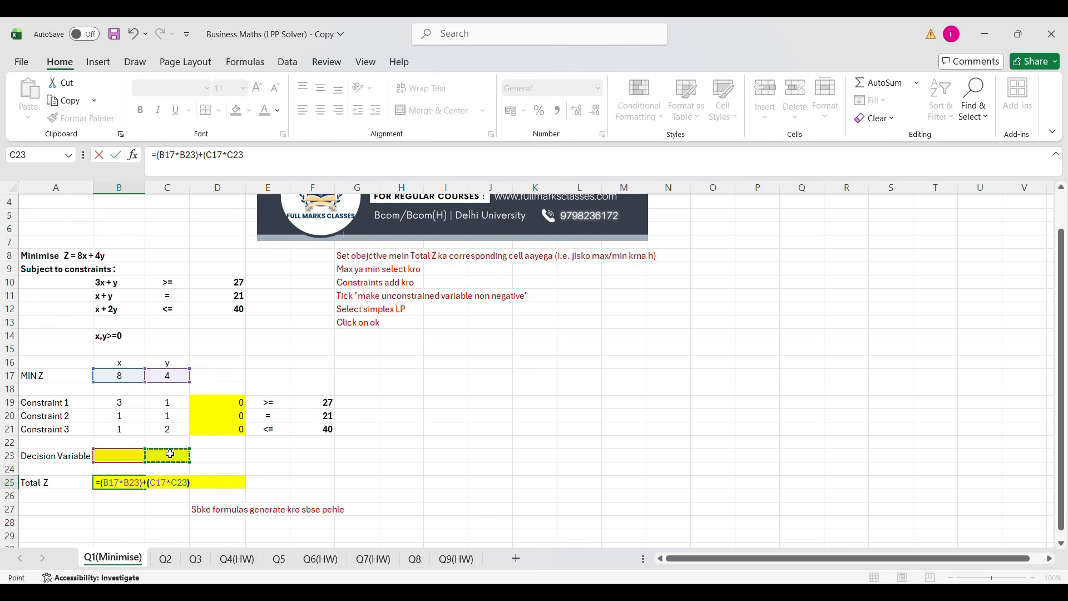
{"action": "key", "text": "Return"}
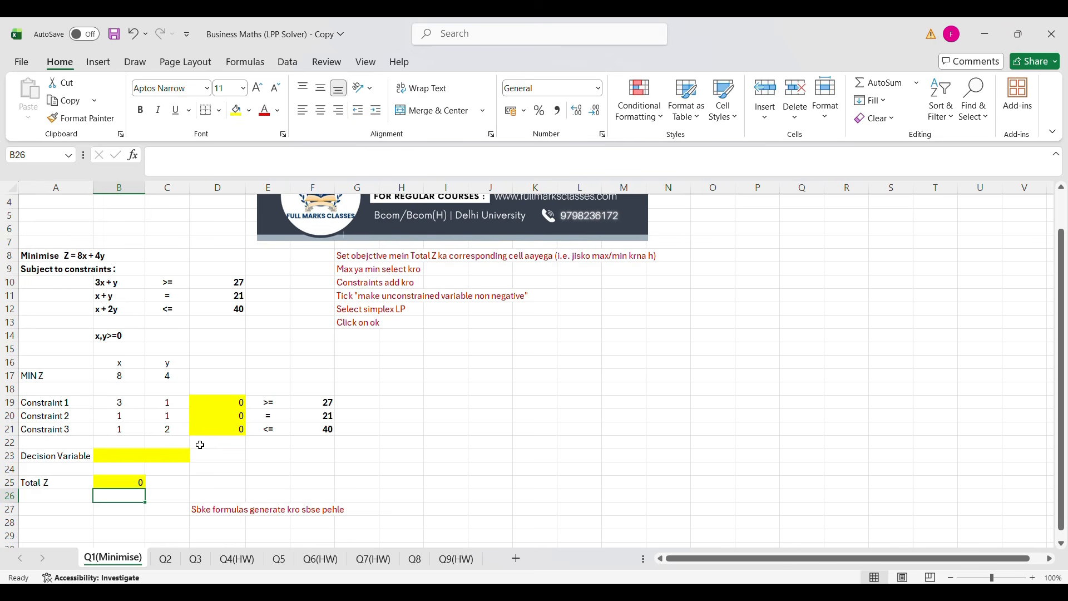
- Review the decision variable cells B23:C23 and the constraint formulas in D19:D21 alongside their inequality signs
{"action": "left_click", "coordinate": [114, 456]}
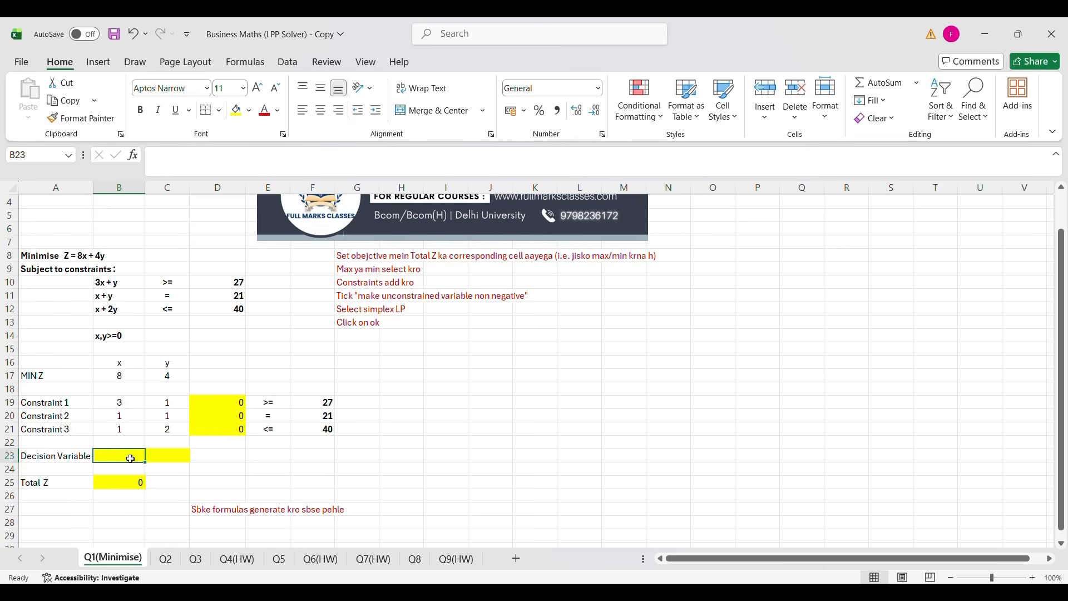
{"action": "left_click", "coordinate": [174, 455]}
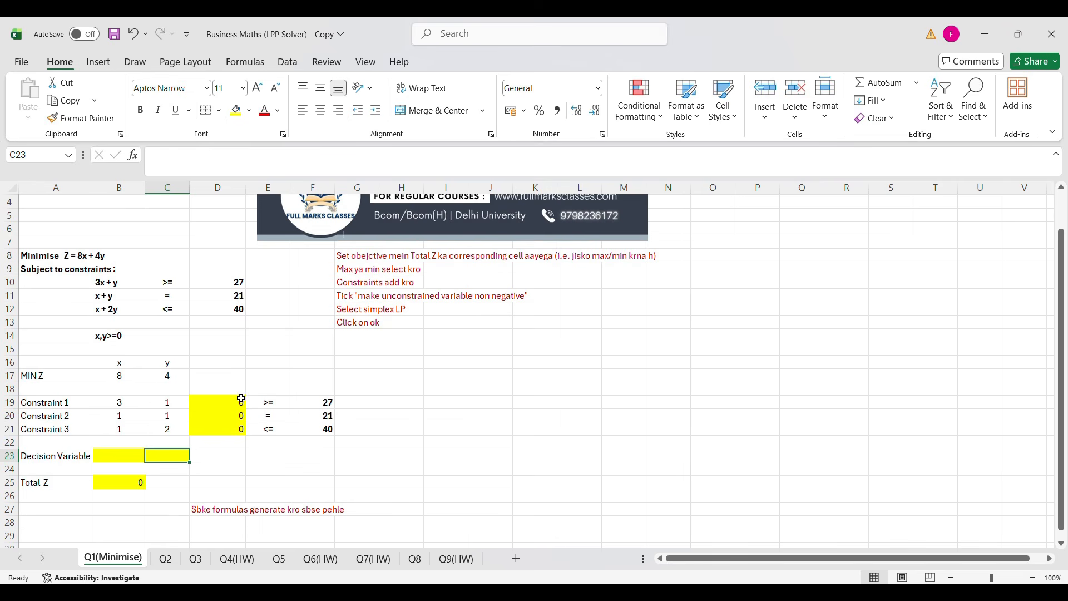
{"action": "left_click_drag", "start_coordinate": [243, 401], "coordinate": [242, 431]}
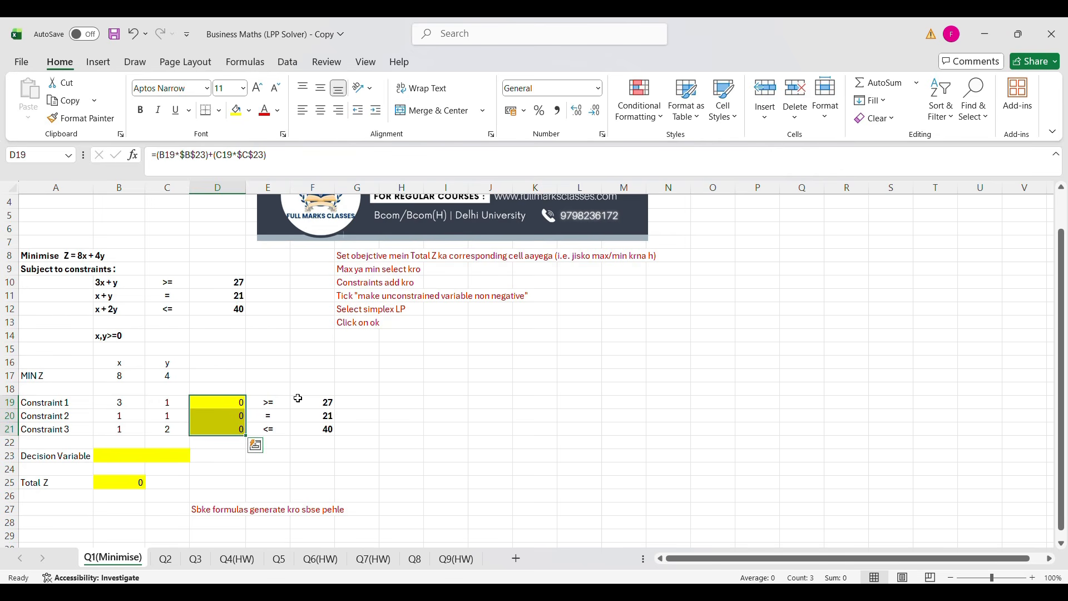
{"action": "left_click", "coordinate": [303, 378]}
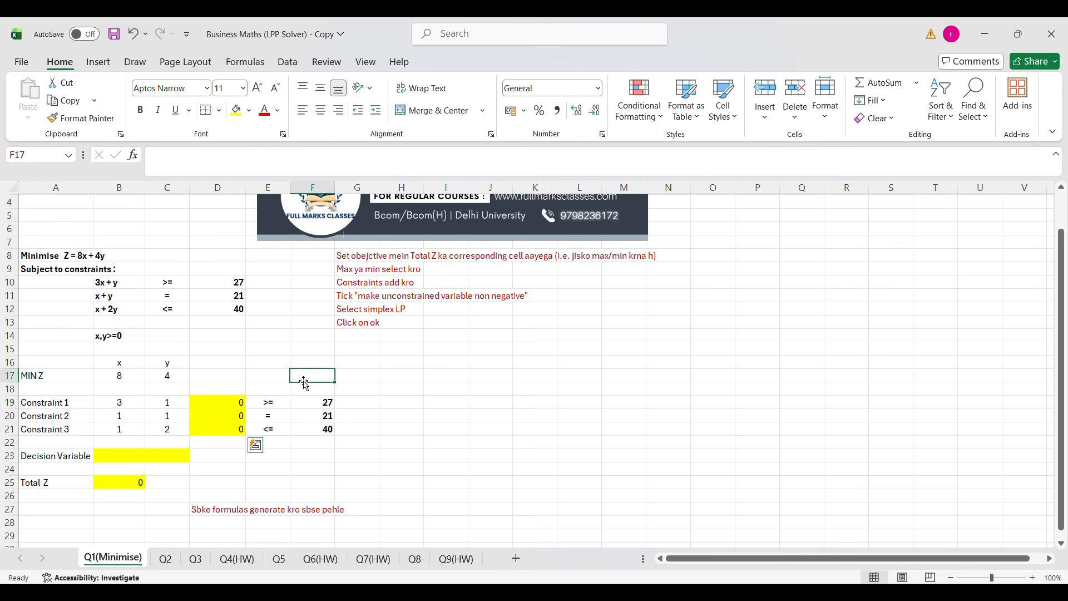
{"action": "left_click", "coordinate": [268, 402]}
{"action": "left_click", "coordinate": [222, 403]}
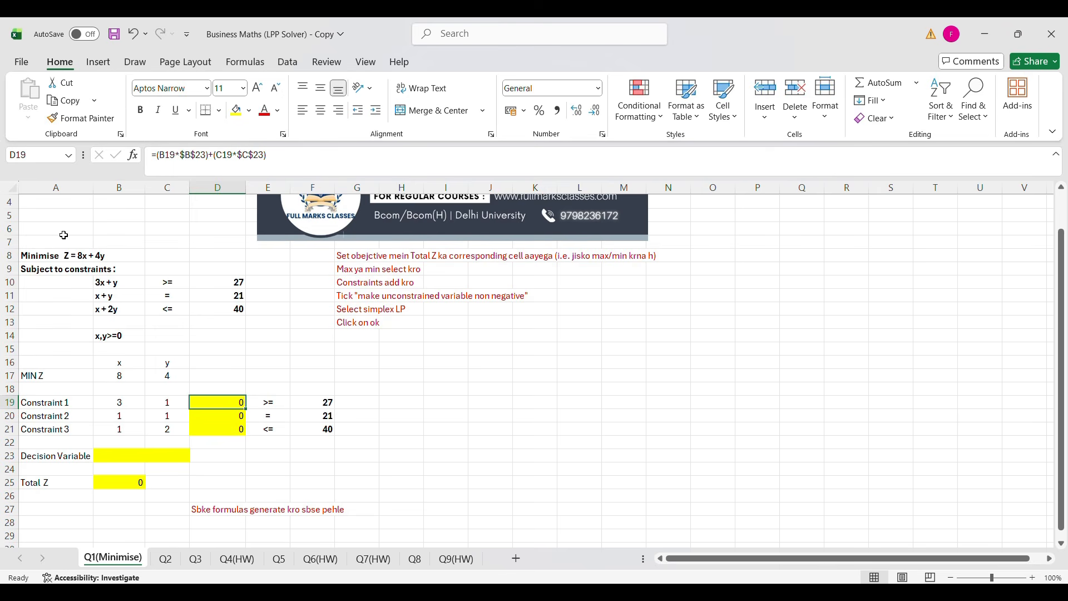
- Check how the objective coefficients in B17:C17 pair with B23:C23, and review the formula cells D19:D21 and B25
{"action": "left_click", "coordinate": [137, 371]}
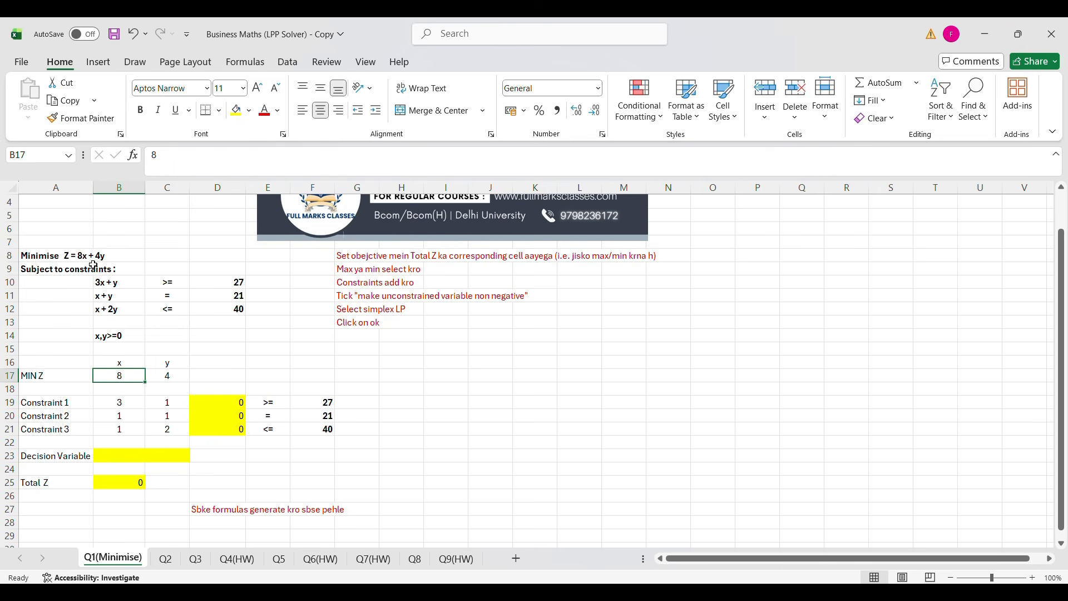
{"action": "left_click", "coordinate": [119, 463]}
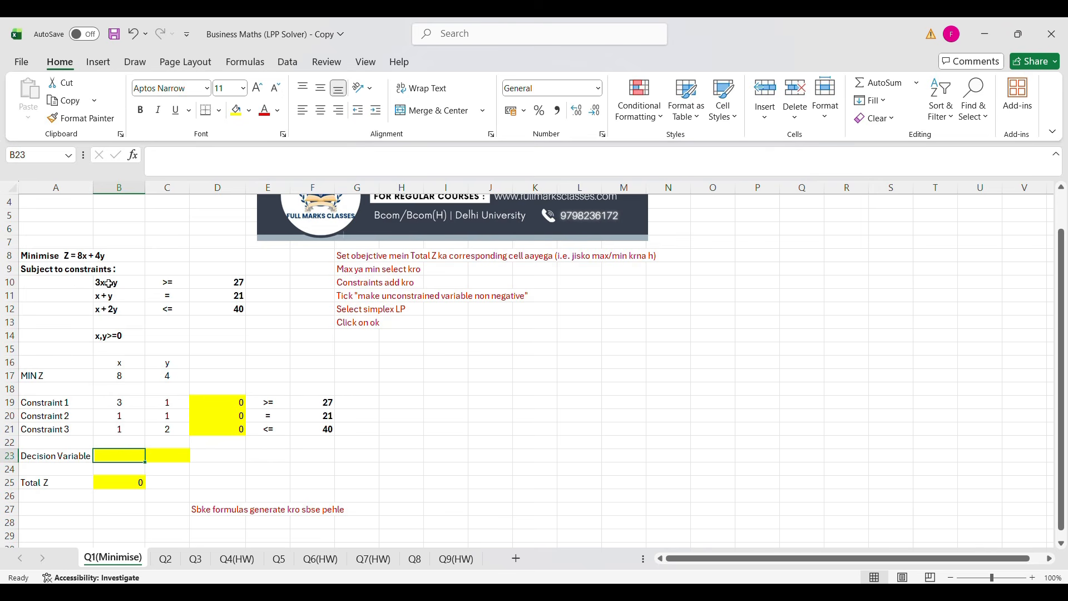
{"action": "left_click", "coordinate": [167, 375]}
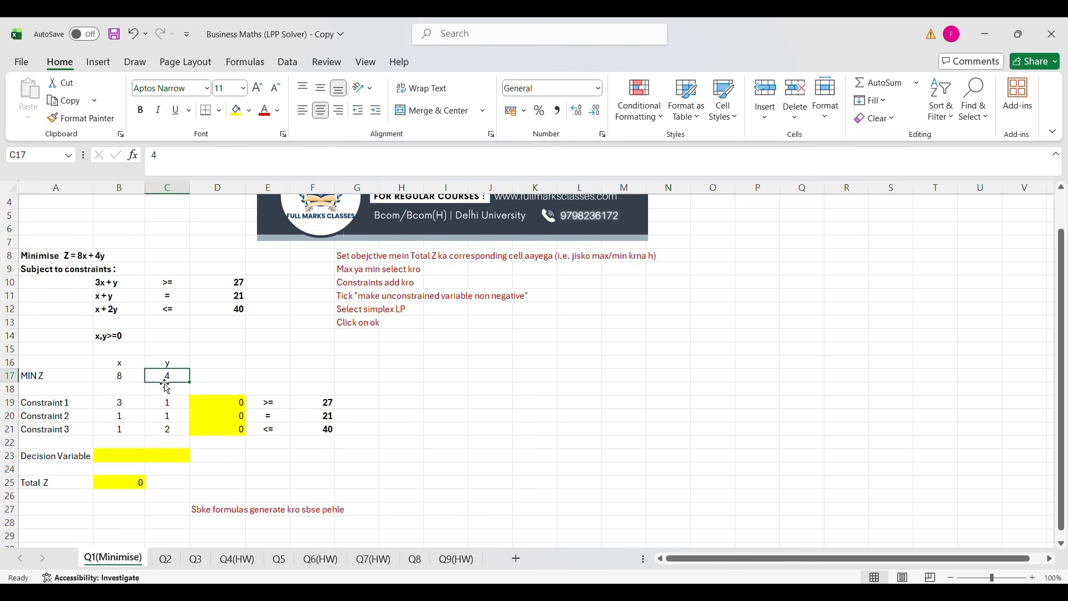
{"action": "left_click", "coordinate": [167, 453]}
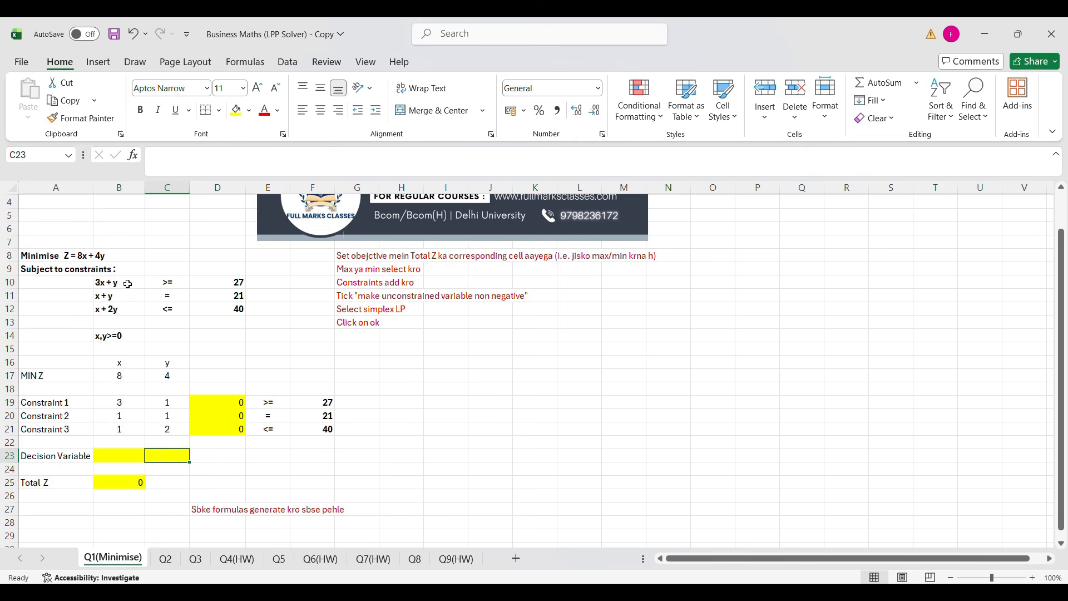
{"action": "left_click", "coordinate": [254, 470]}
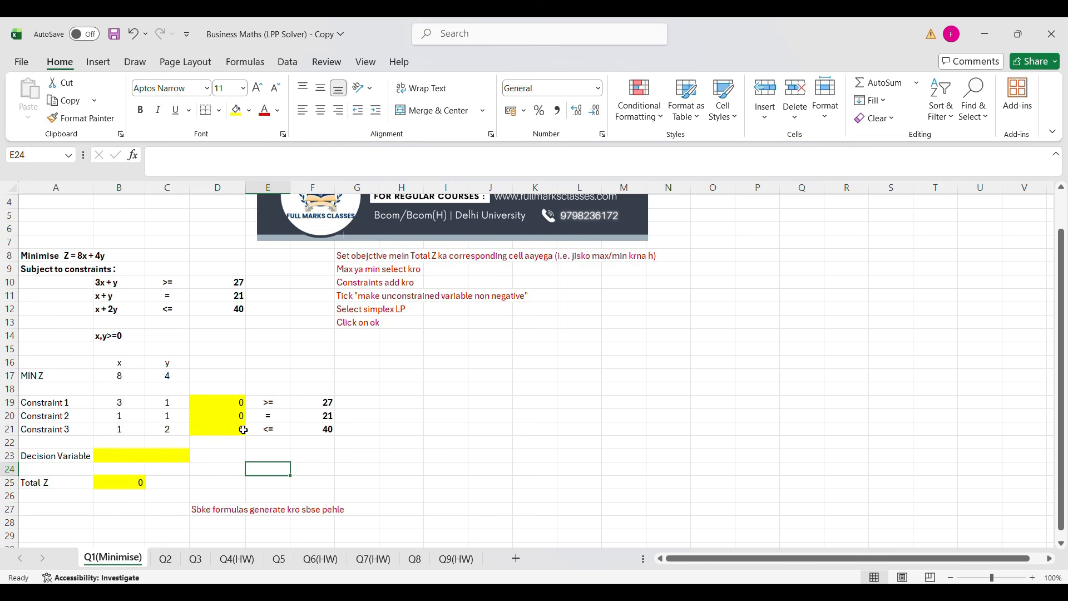
{"action": "left_click_drag", "start_coordinate": [231, 402], "coordinate": [237, 439]}
{"action": "left_click", "coordinate": [134, 485]}
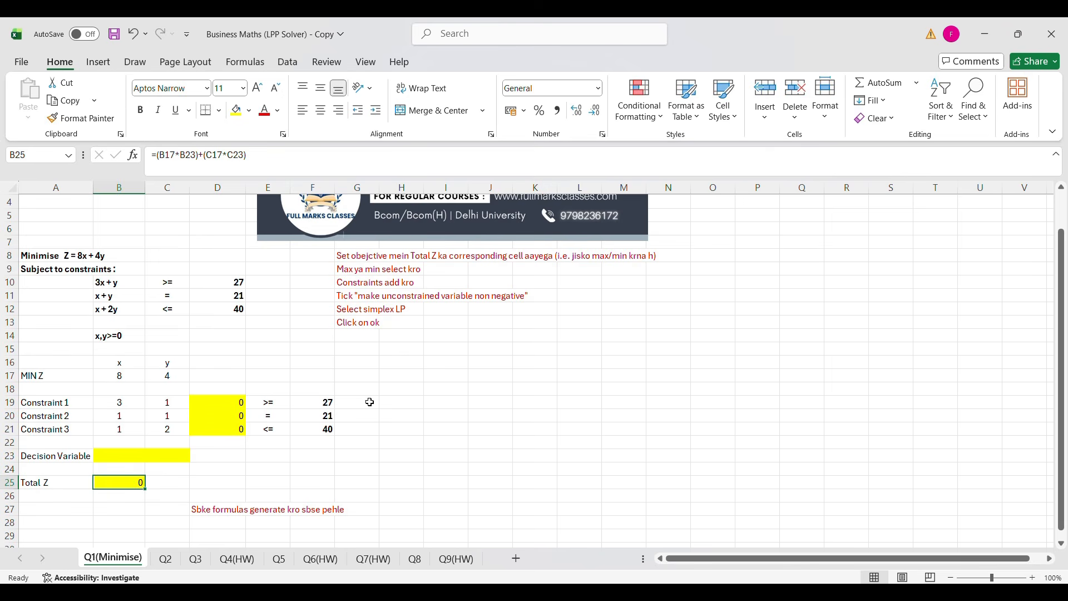
- Open the Solver parameters for the Q1 minimisation model
{"action": "left_click", "coordinate": [452, 441]}
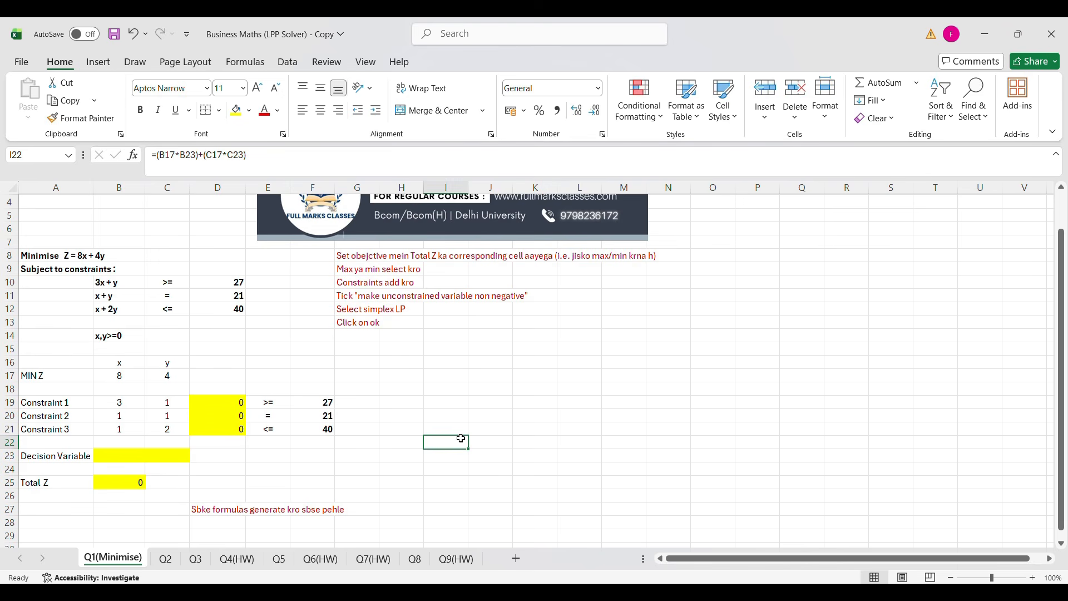
{"action": "left_click", "coordinate": [297, 64]}
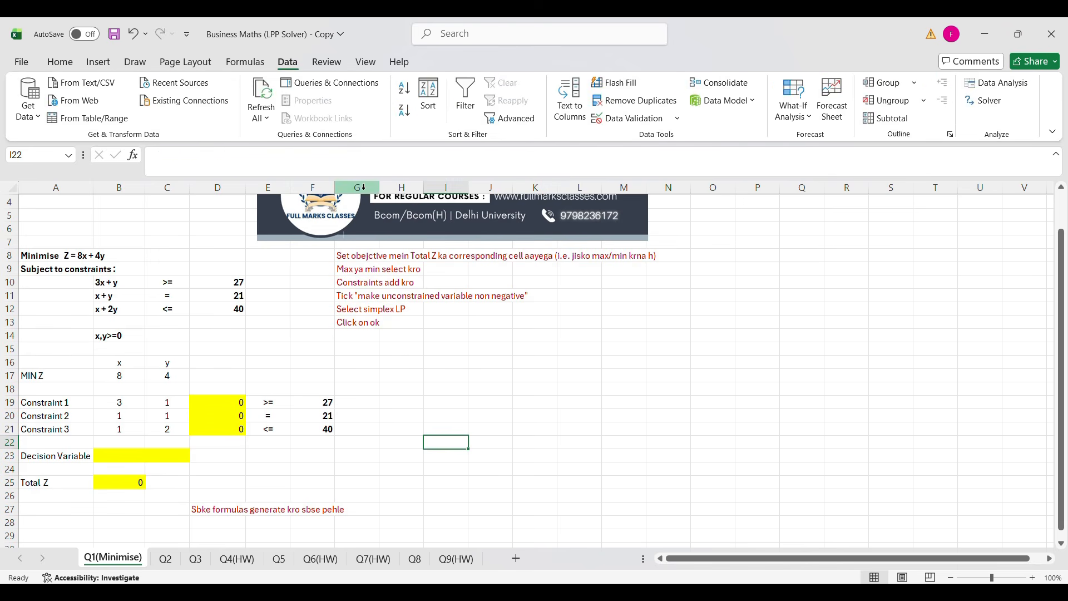
{"action": "left_click", "coordinate": [983, 101]}
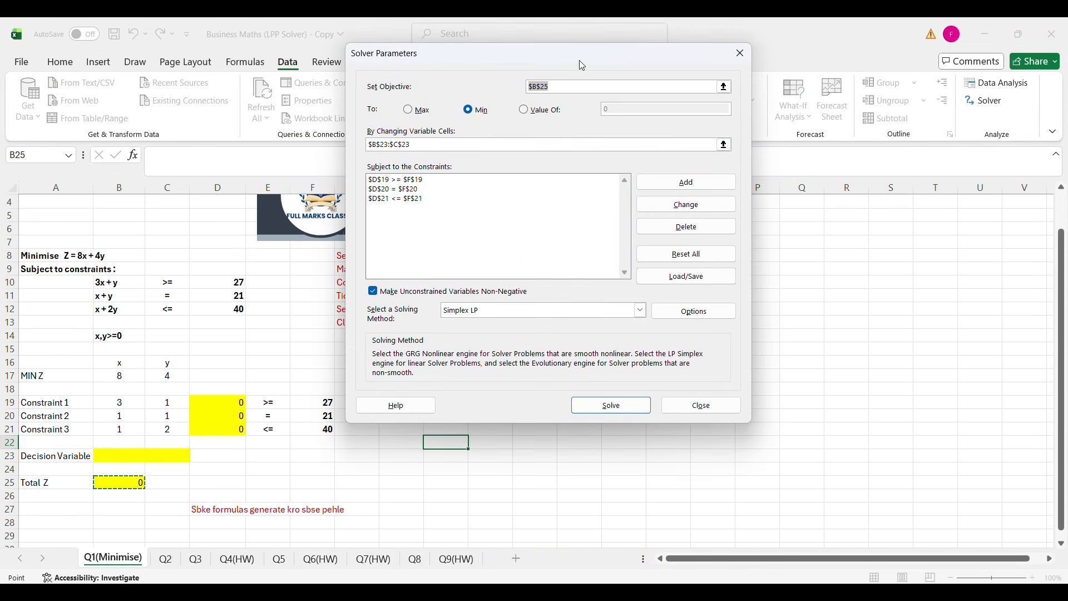
- Re-enter the Total Z cell $B$25 as the Solver objective and set it to Min
{"action": "left_click_drag", "start_coordinate": [579, 60], "coordinate": [677, 103]}
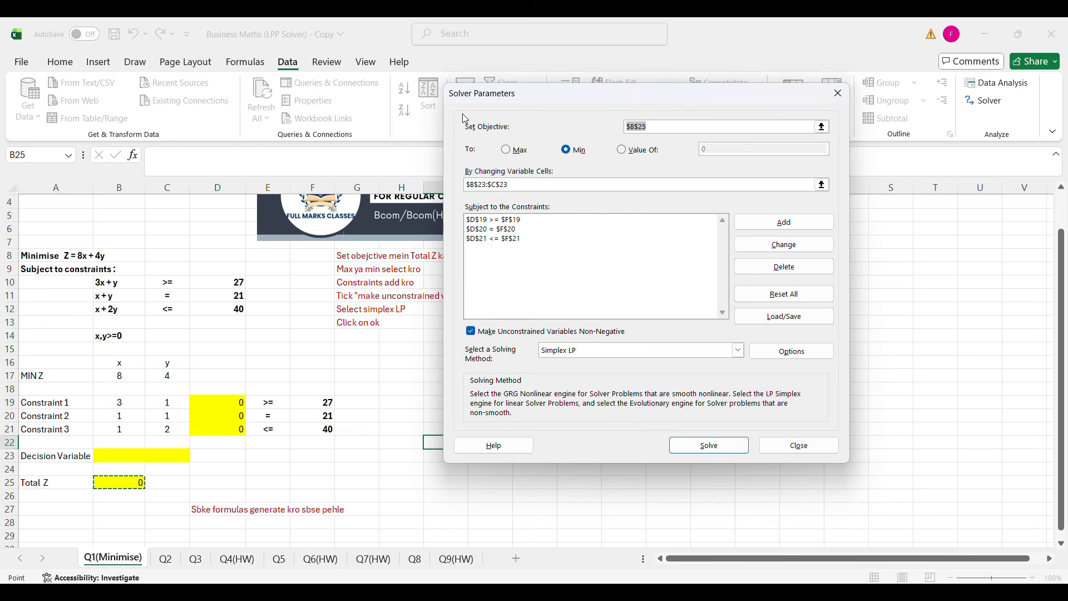
{"action": "left_click", "coordinate": [659, 126]}
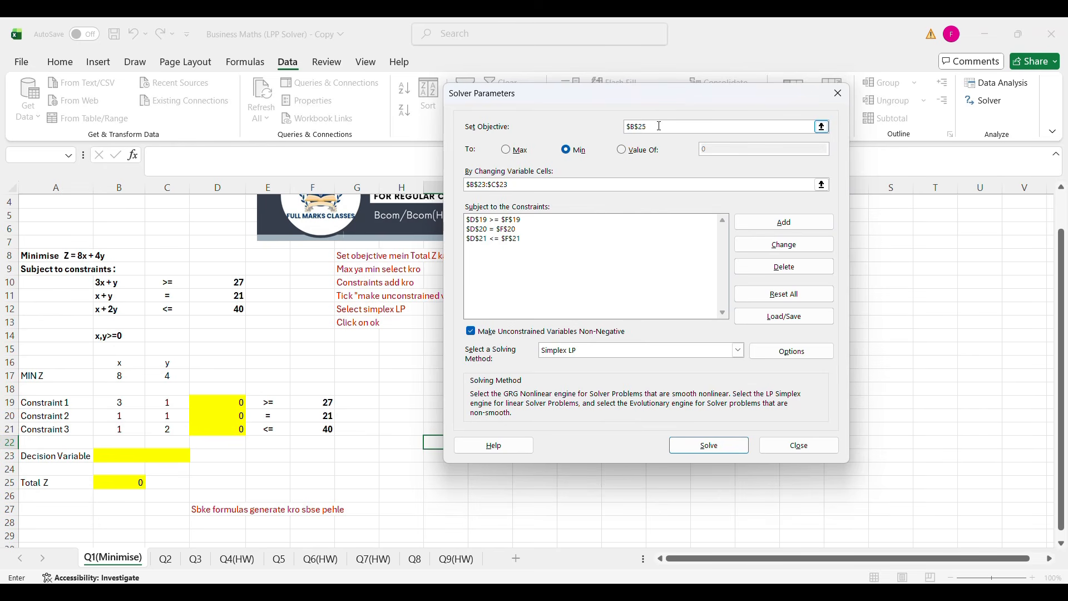
{"action": "key", "text": "BackSpace"}
{"action": "key", "text": "BackSpace"}
{"action": "key", "text": "BackSpace"}
{"action": "key", "text": "BackSpace"}
{"action": "key", "text": "BackSpace"}
{"action": "mouse_move", "coordinate": [636, 103]}
{"action": "left_mouse_down"}
{"action": "mouse_move", "coordinate": [806, 115]}
{"action": "mouse_move", "coordinate": [799, 217]}
{"action": "mouse_move", "coordinate": [831, 172]}
{"action": "left_mouse_up"}
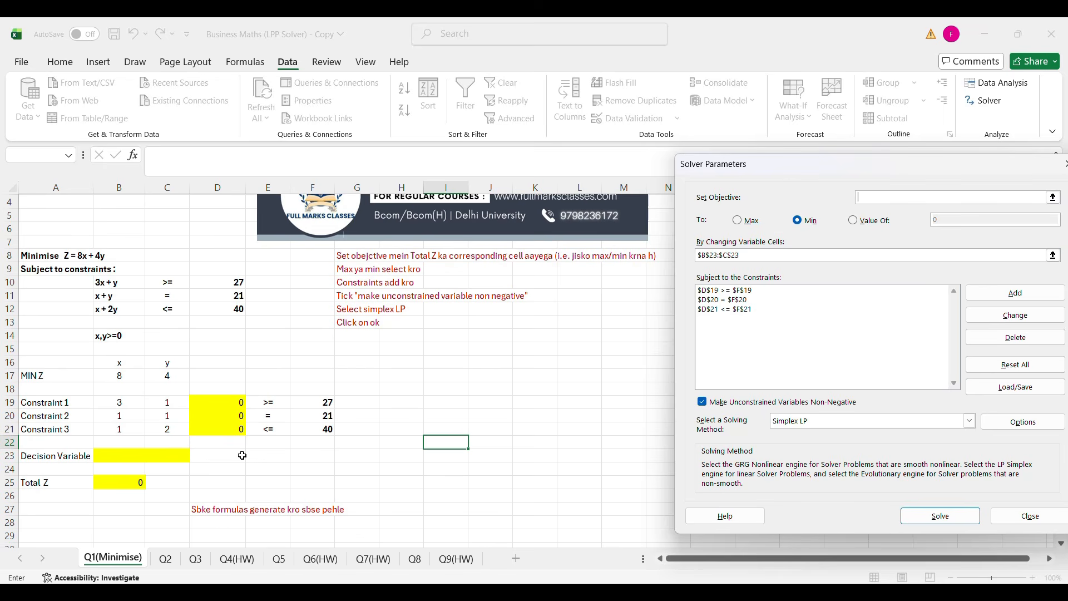
{"action": "left_click", "coordinate": [141, 480]}
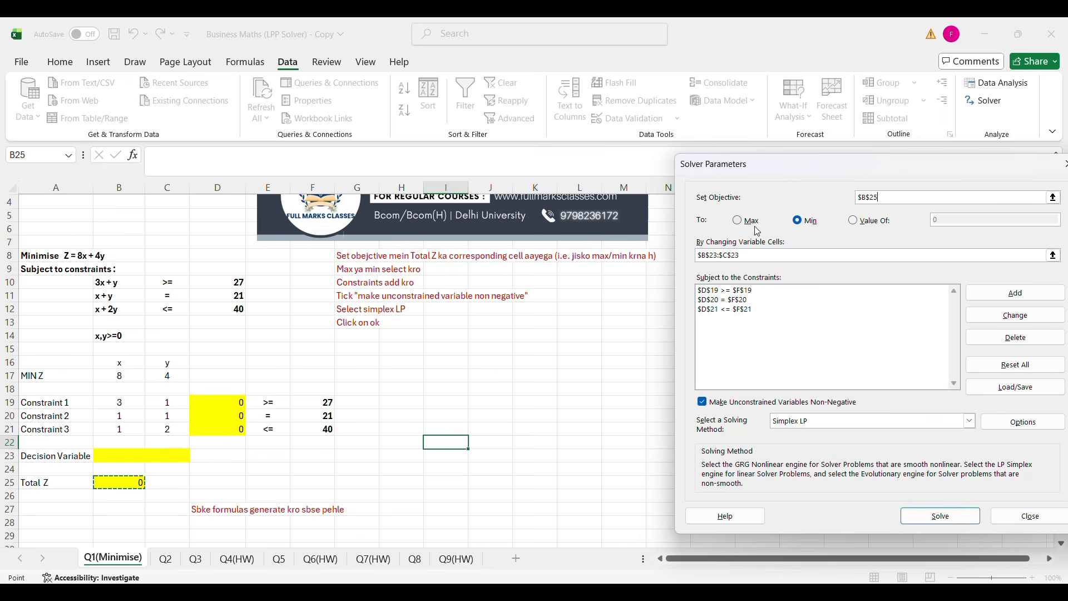
{"action": "left_click", "coordinate": [801, 224]}
- Clear the Solver's changing variable cells and specify the decision variable range $B$23:$C$23 instead
{"action": "left_click", "coordinate": [751, 257]}
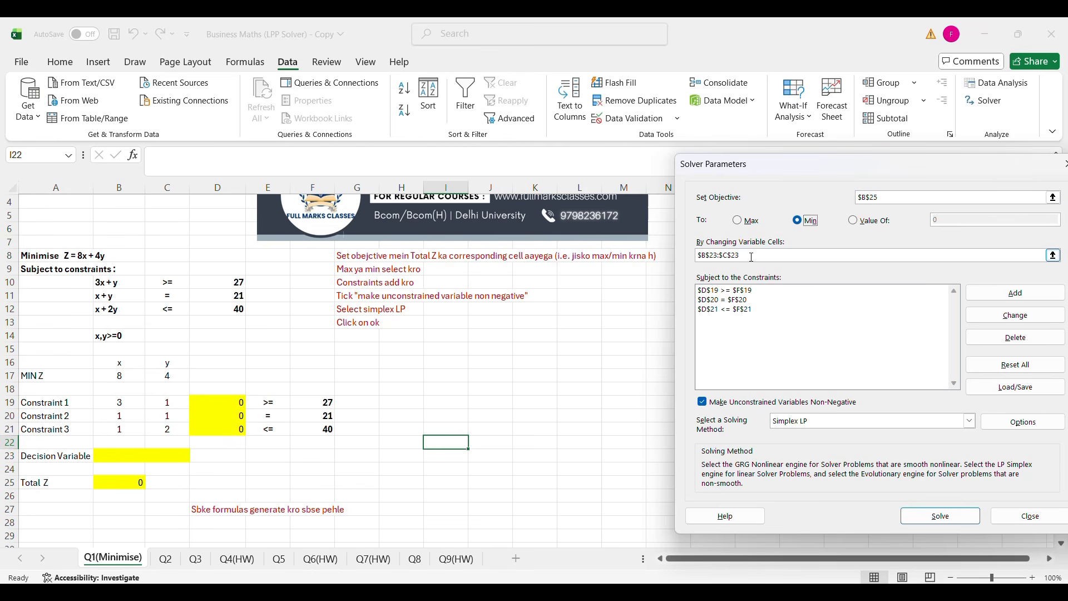
{"action": "key", "text": "BackSpace"}
{"action": "key", "text": "BackSpace"}
{"action": "key", "text": "BackSpace"}
{"action": "key", "text": "BackSpace"}
{"action": "key", "text": "BackSpace"}
{"action": "key", "text": "BackSpace"}
{"action": "key", "text": "BackSpace"}
{"action": "key", "text": "BackSpace"}
{"action": "key", "text": "BackSpace"}
{"action": "key", "text": "BackSpace"}
{"action": "key", "text": "BackSpace"}
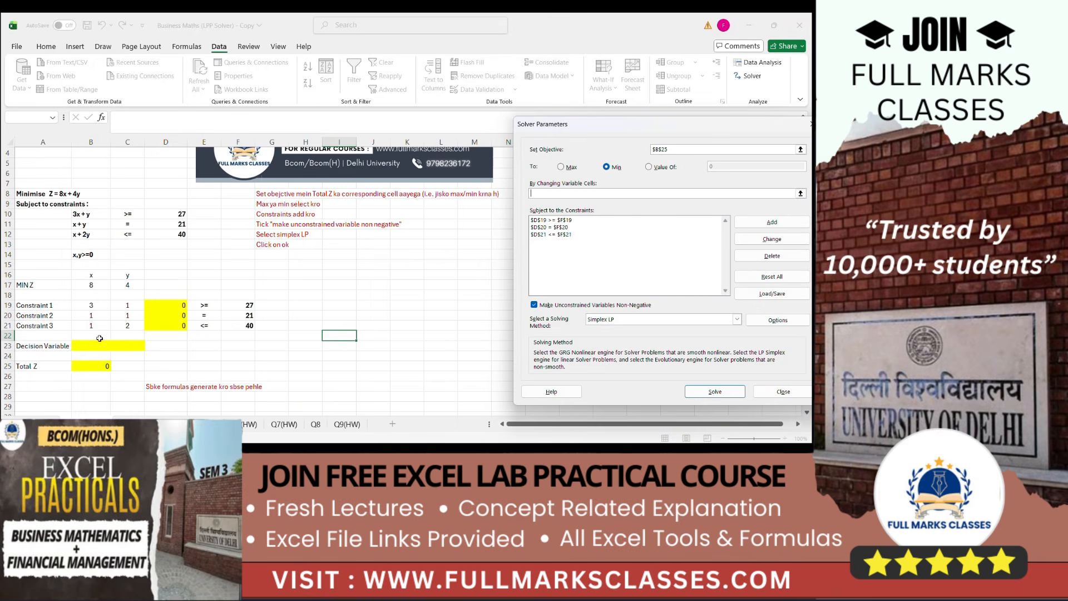
{"action": "left_click", "coordinate": [225, 417]}
{"action": "left_click_drag", "start_coordinate": [98, 345], "coordinate": [127, 346]}
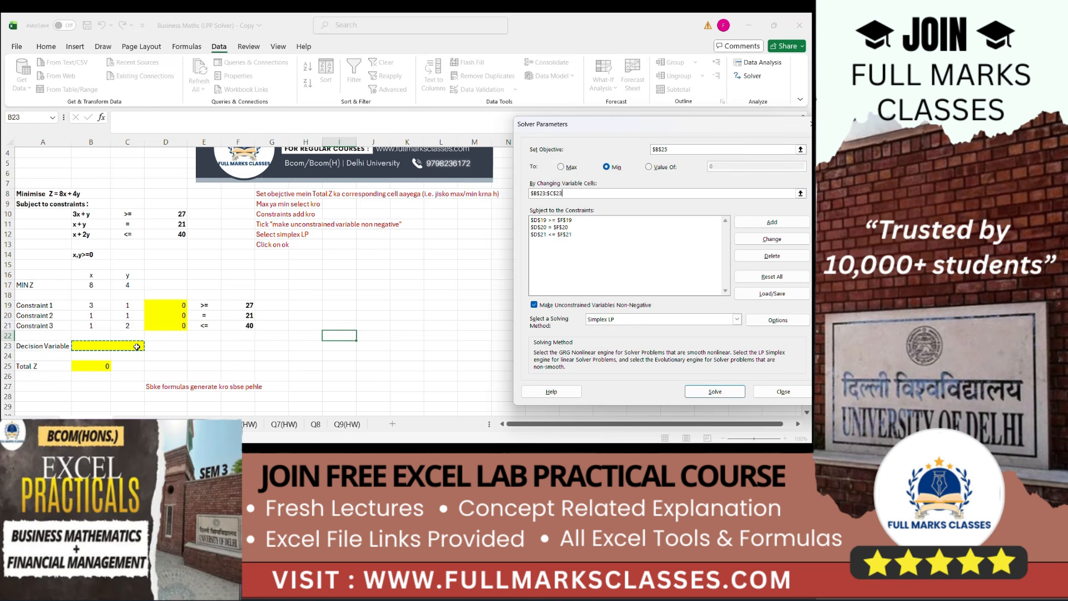
- Delete all three existing constraints from the Solver model
{"action": "left_click", "coordinate": [578, 221]}
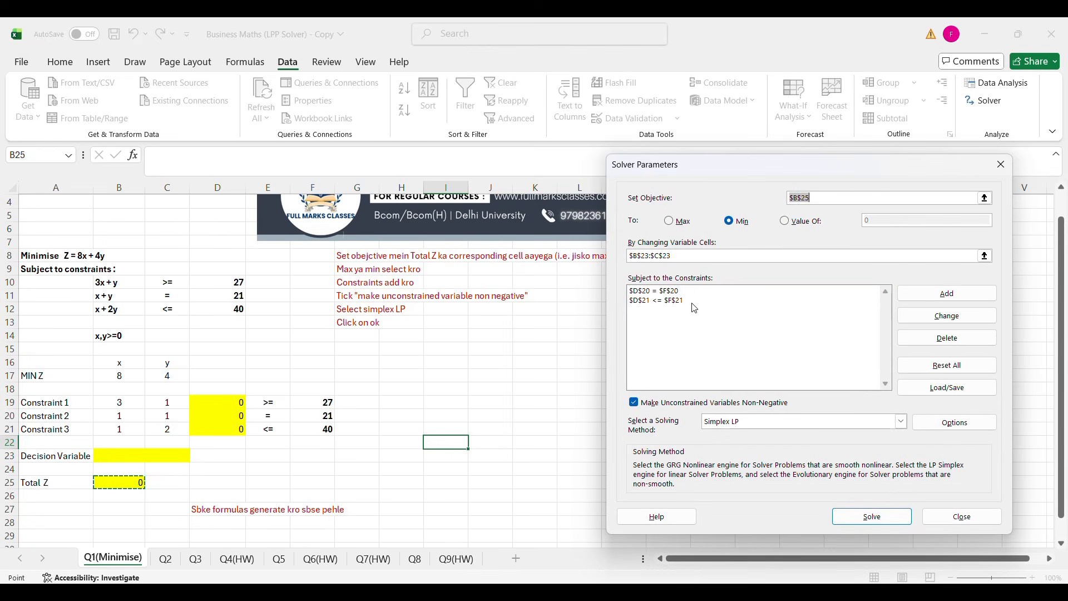
{"action": "left_click", "coordinate": [920, 334]}
{"action": "left_click", "coordinate": [920, 335]}
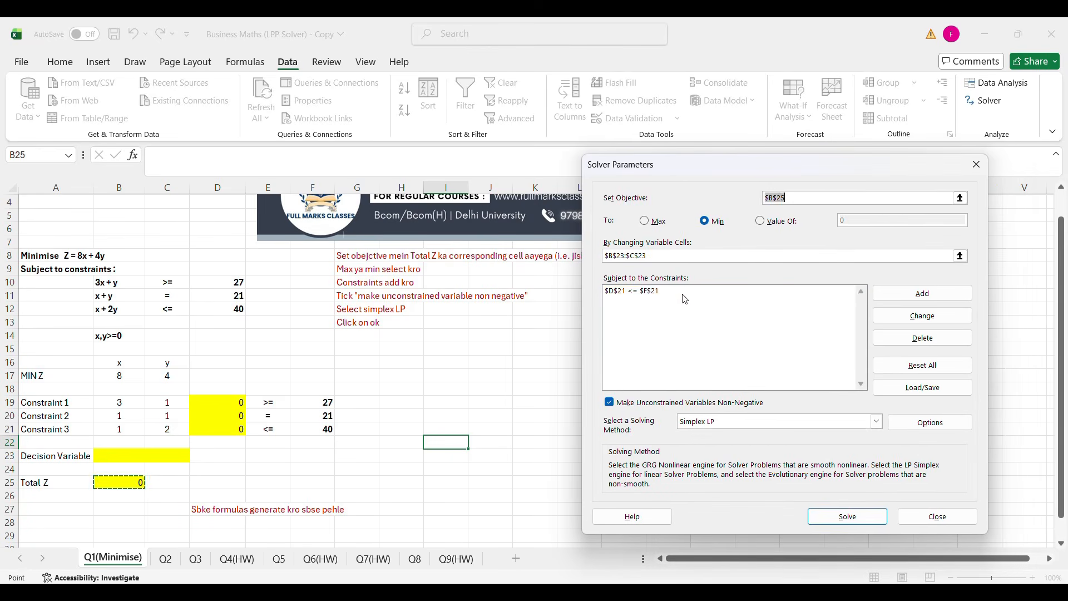
{"action": "left_click", "coordinate": [894, 338]}
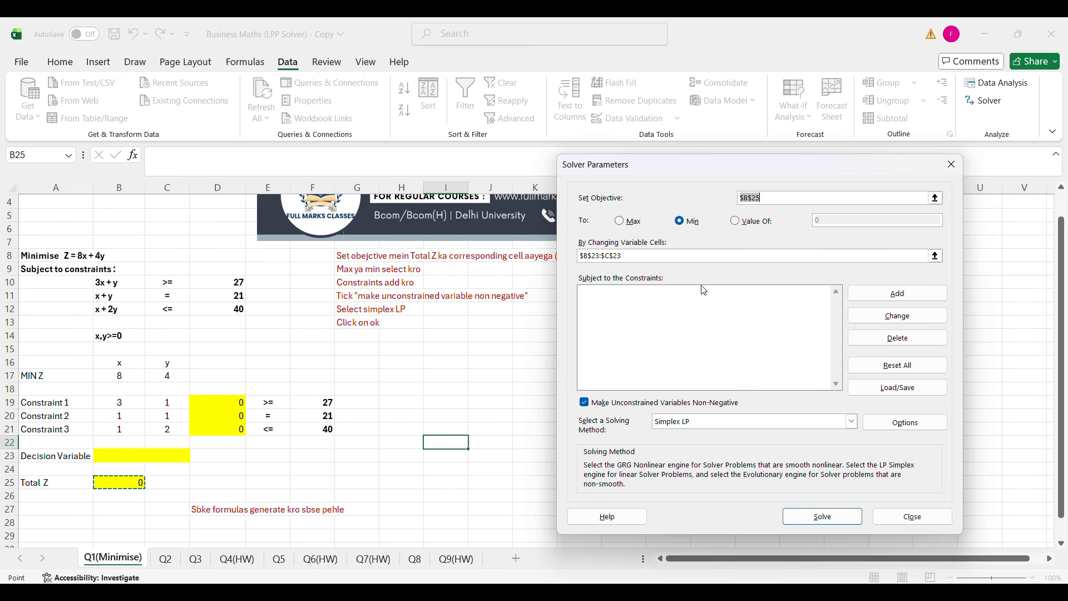
- Add the first Solver constraint as $D$19 >= $F$19
{"action": "left_click", "coordinate": [902, 294]}
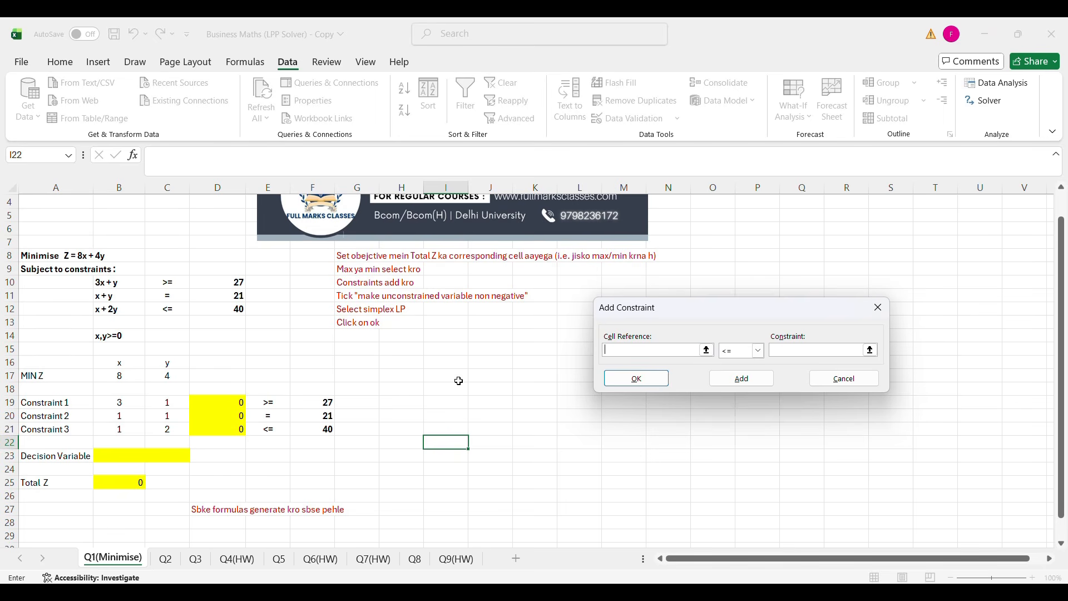
{"action": "left_click", "coordinate": [234, 402]}
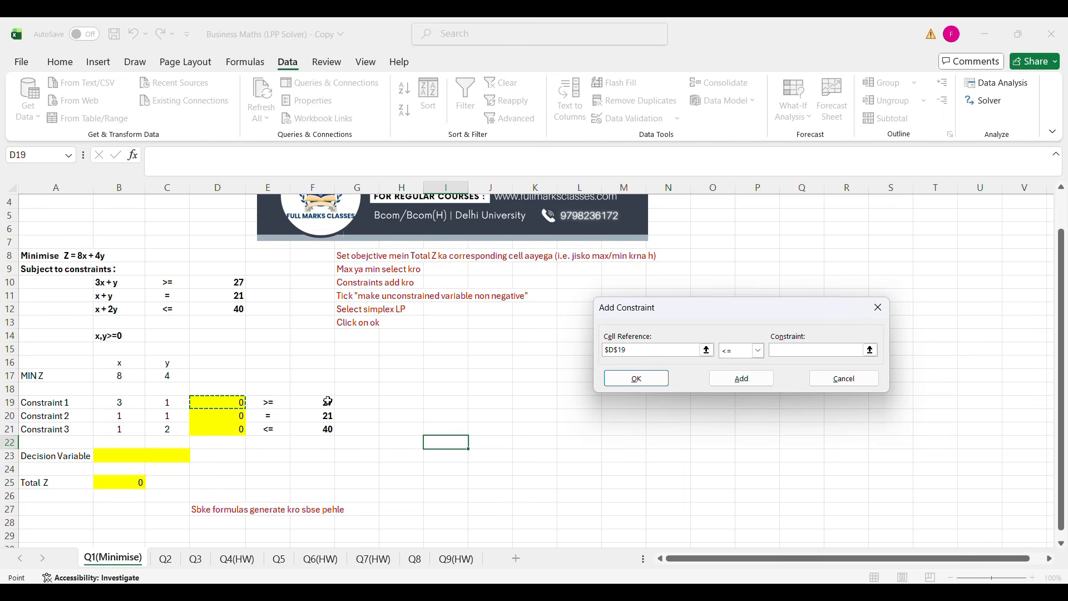
{"action": "left_click", "coordinate": [757, 350]}
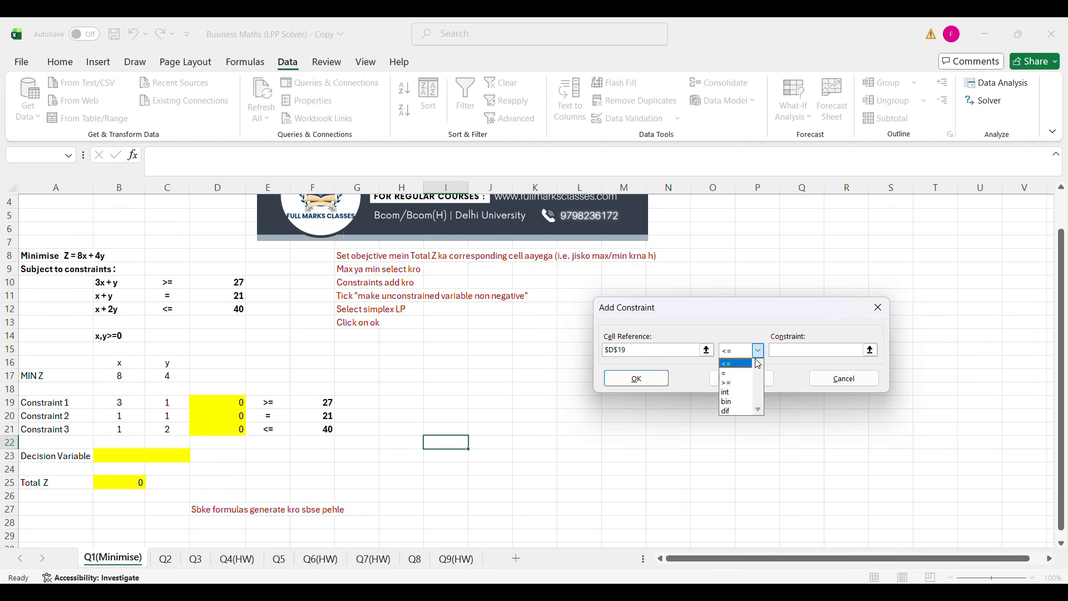
{"action": "left_click", "coordinate": [734, 382]}
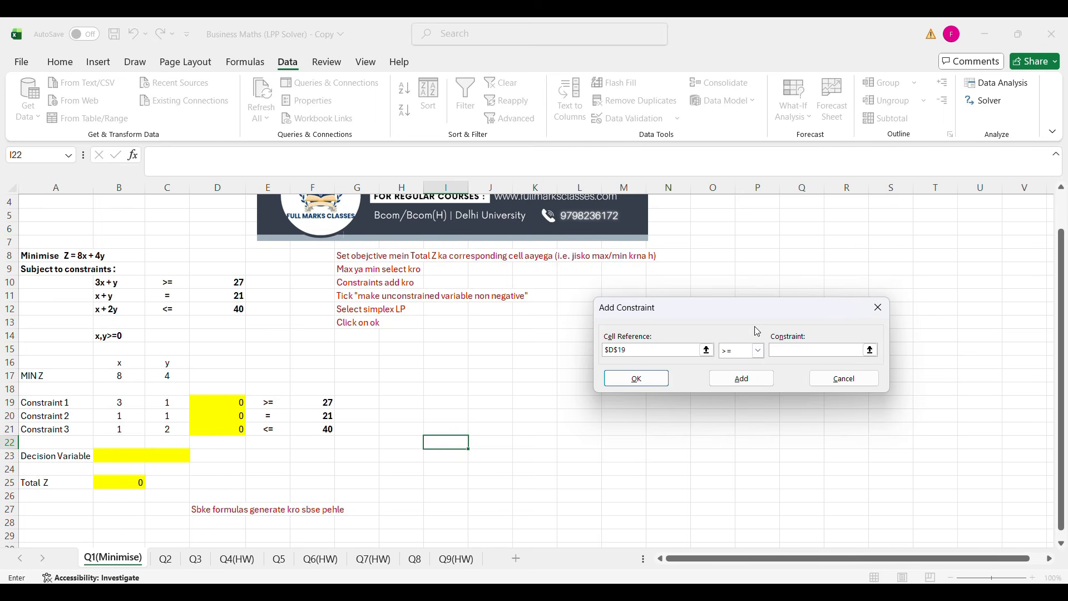
{"action": "left_click", "coordinate": [312, 403]}
{"action": "left_click", "coordinate": [727, 380]}
- Add the second Solver constraint as $D$20 = $F$20
{"action": "left_click", "coordinate": [211, 417]}
{"action": "left_click", "coordinate": [757, 351]}
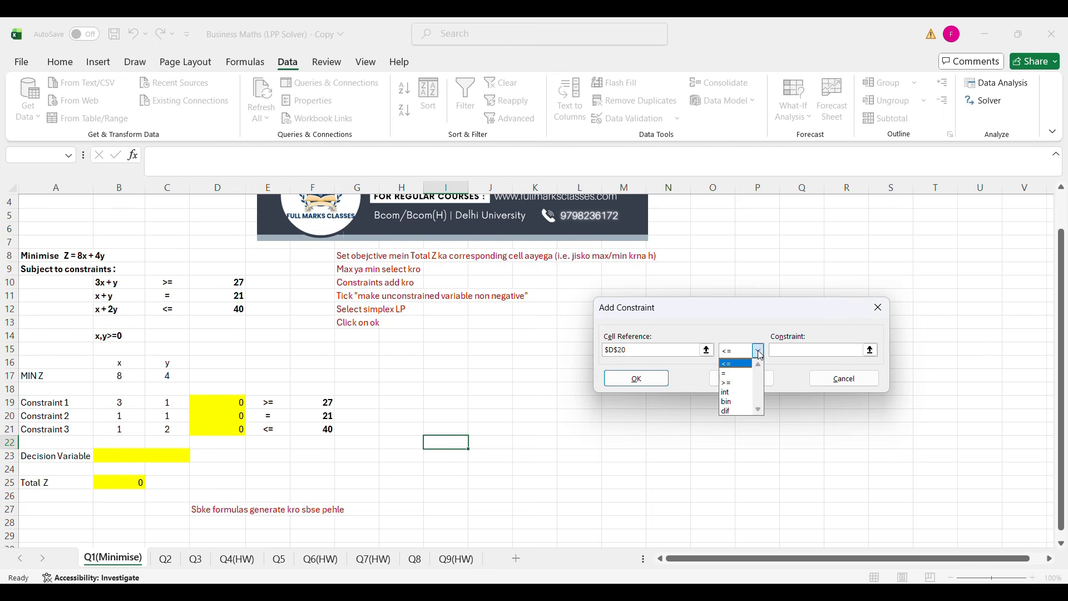
{"action": "left_click", "coordinate": [722, 374]}
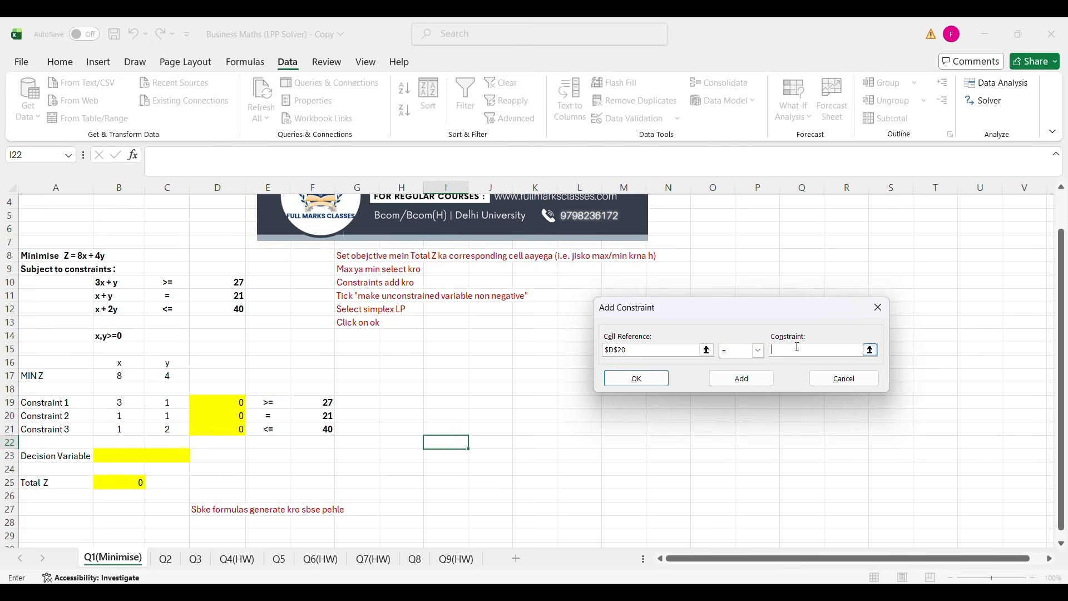
{"action": "left_click", "coordinate": [327, 417]}
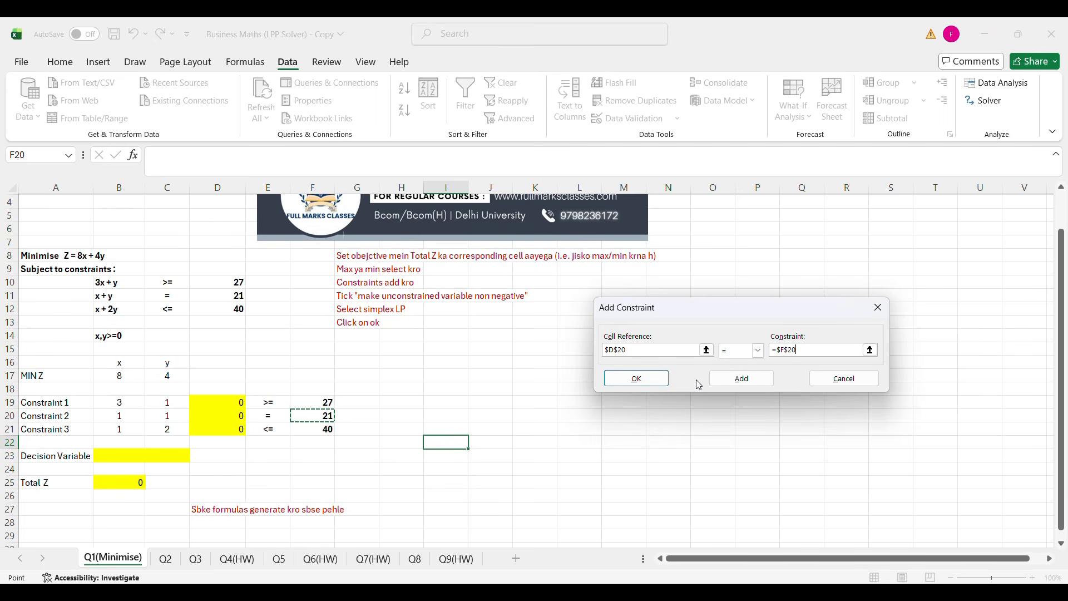
{"action": "left_click", "coordinate": [739, 382]}
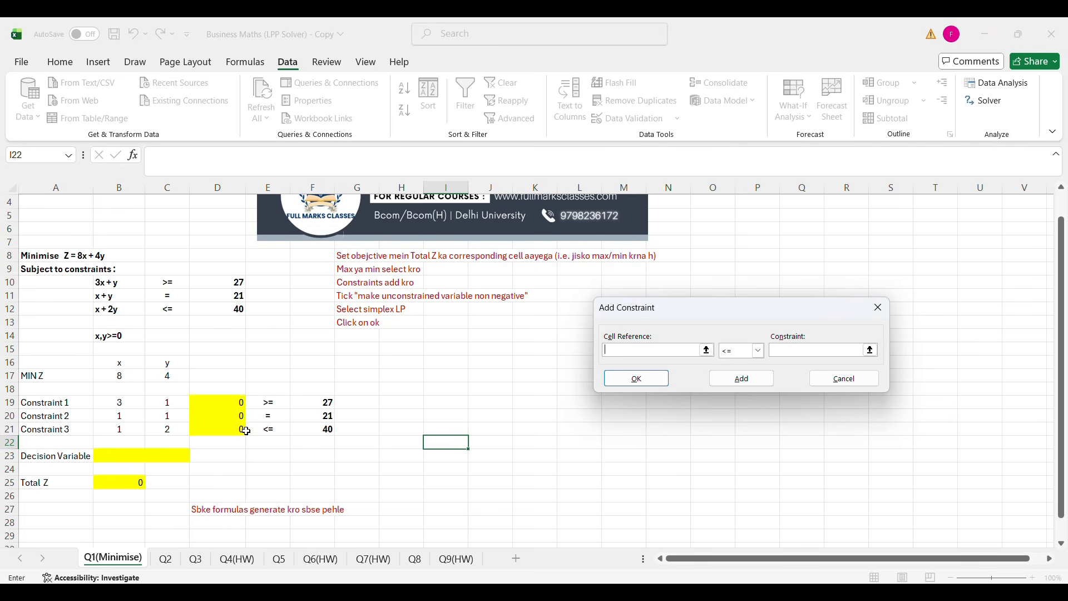
- Add the third Solver constraint as $D$21 <= $F$21 and return to the Solver parameters
{"action": "left_click", "coordinate": [221, 429]}
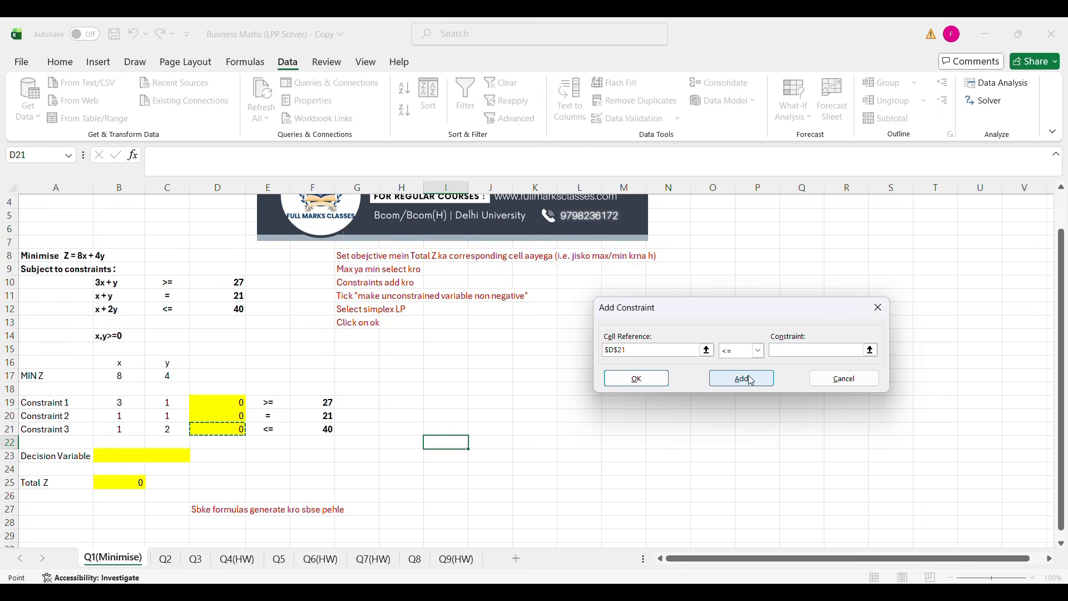
{"action": "left_click", "coordinate": [791, 350]}
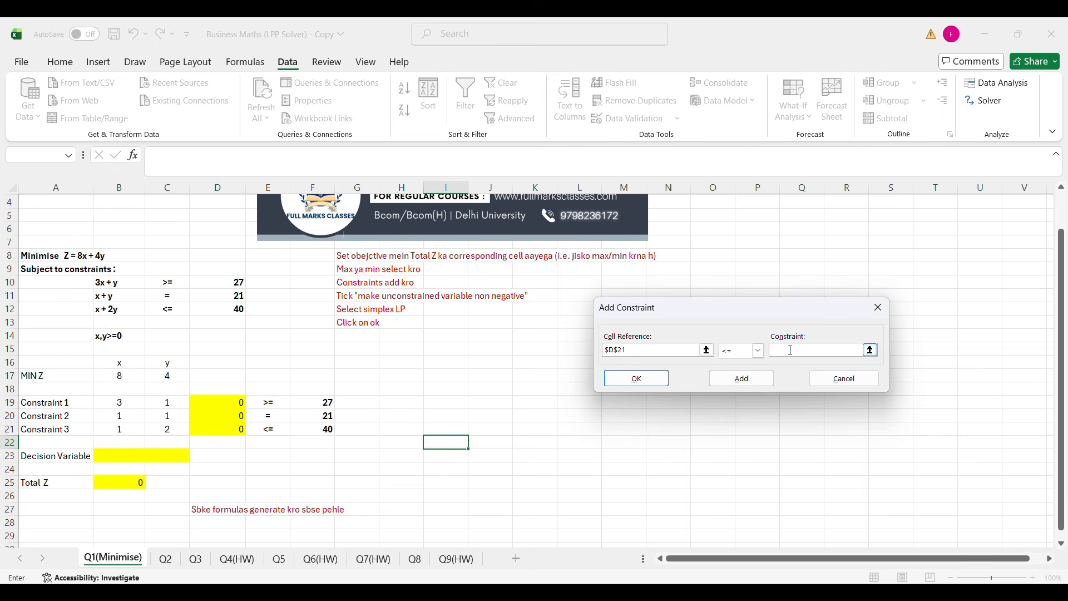
{"action": "left_click", "coordinate": [325, 430]}
{"action": "left_click", "coordinate": [612, 379]}
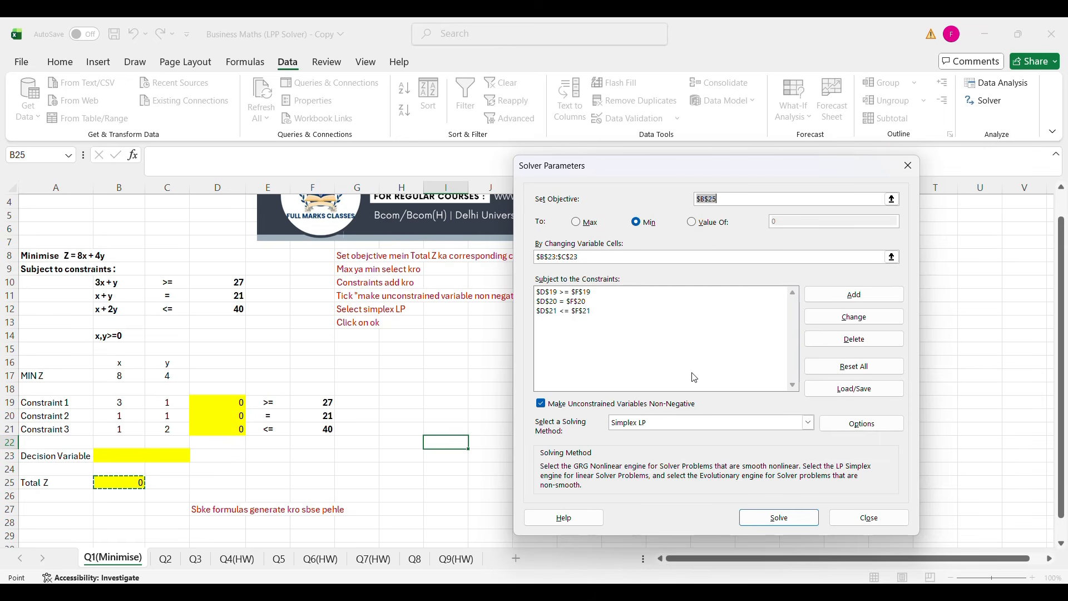
- Choose Simplex LP as the solving method and solve the model
{"action": "left_click", "coordinate": [809, 425]}
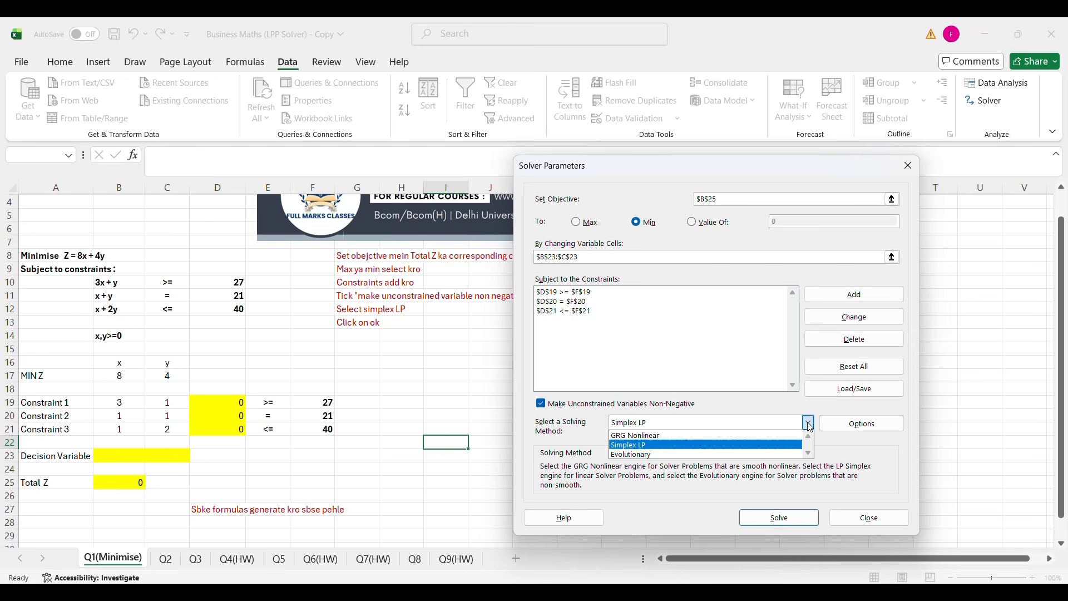
{"action": "left_click", "coordinate": [673, 445]}
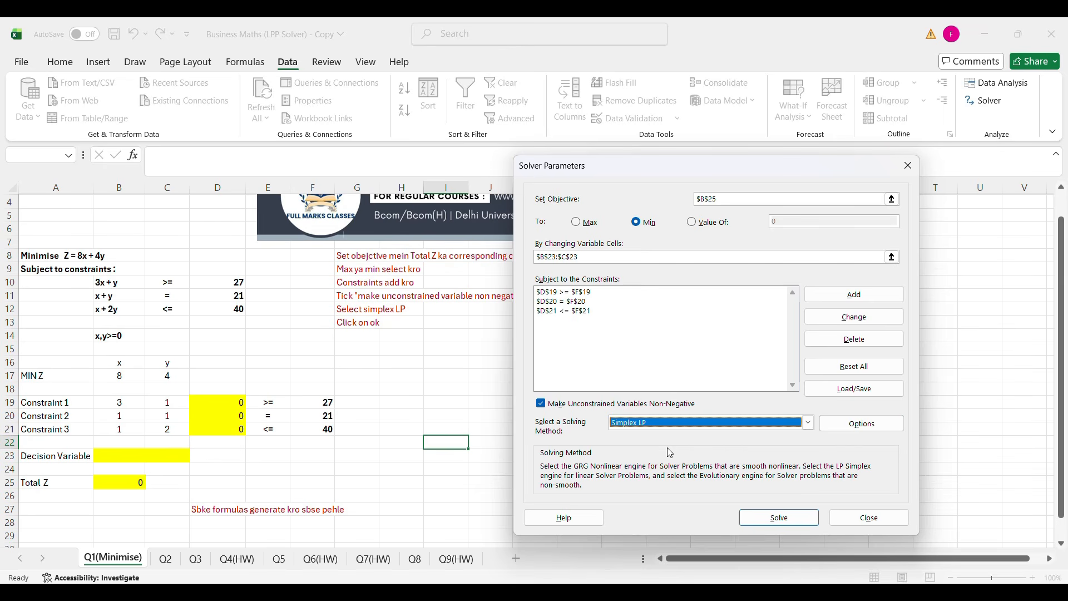
{"action": "left_click", "coordinate": [769, 519]}
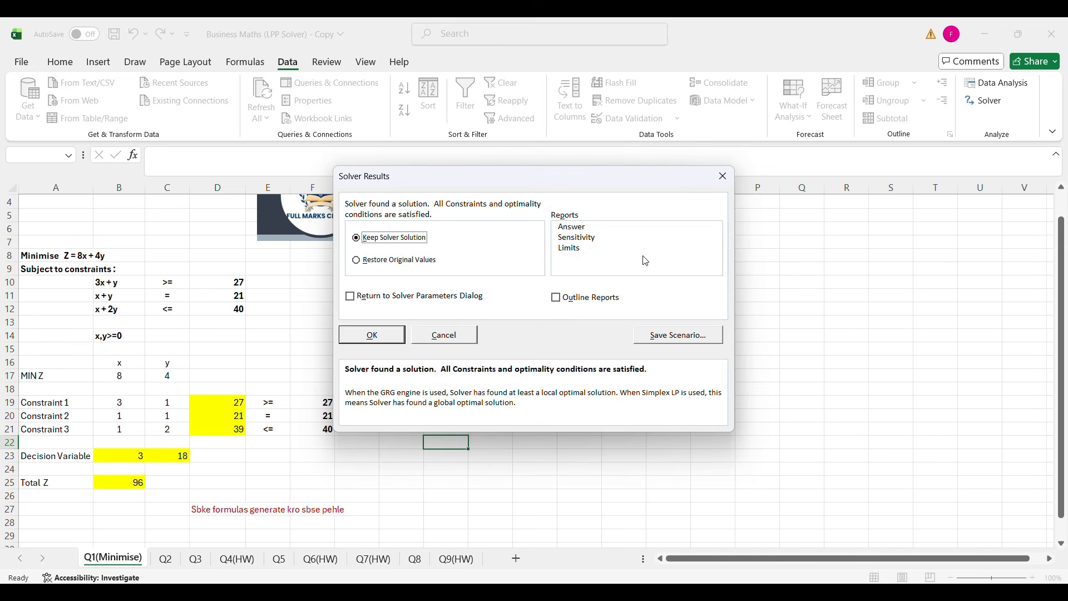
- Keep the Solver solution and generate the Answer, Sensitivity and Limits reports
{"action": "left_click", "coordinate": [591, 230]}
{"action": "left_click", "coordinate": [591, 253], "text": "shift"}
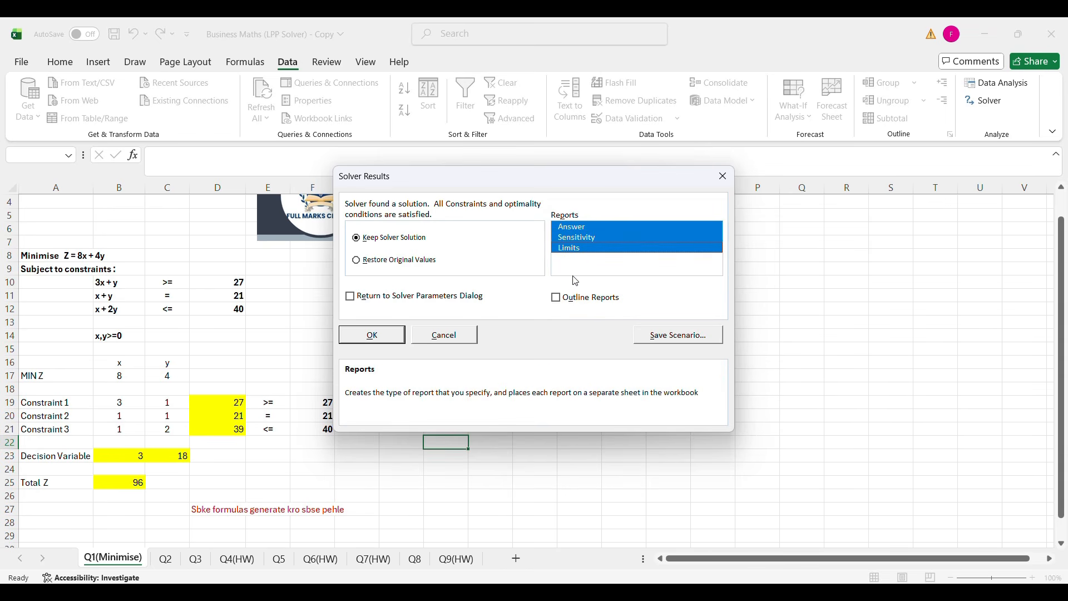
{"action": "left_click", "coordinate": [383, 340]}
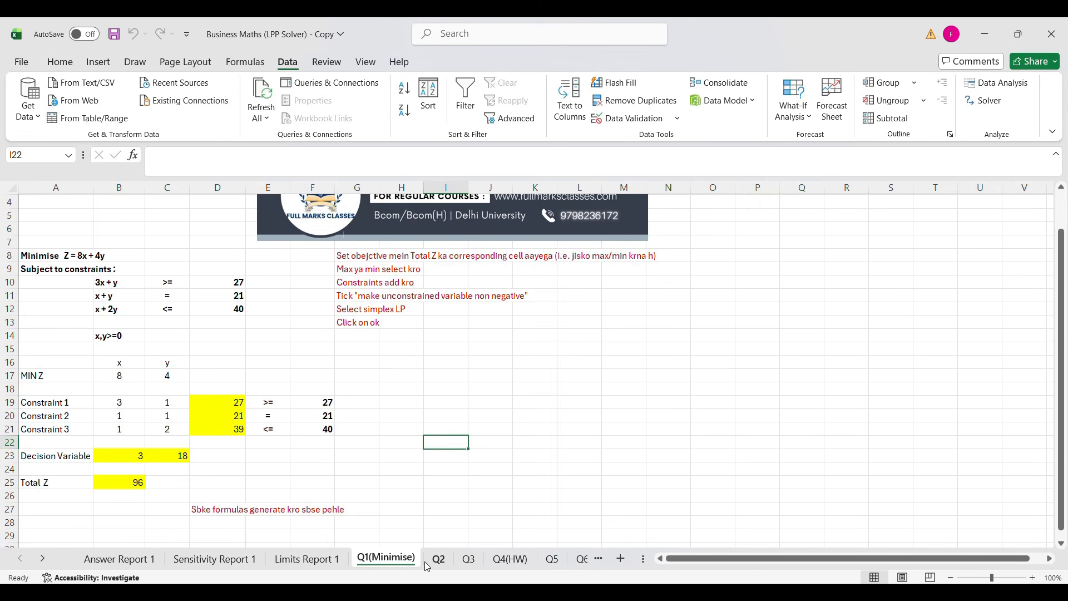
- Examine the solved constraint cells D20:D21, the decision variables in B23:C23 and the Total Z formula in B25
{"action": "left_click", "coordinate": [232, 415]}
{"action": "left_click", "coordinate": [234, 429]}
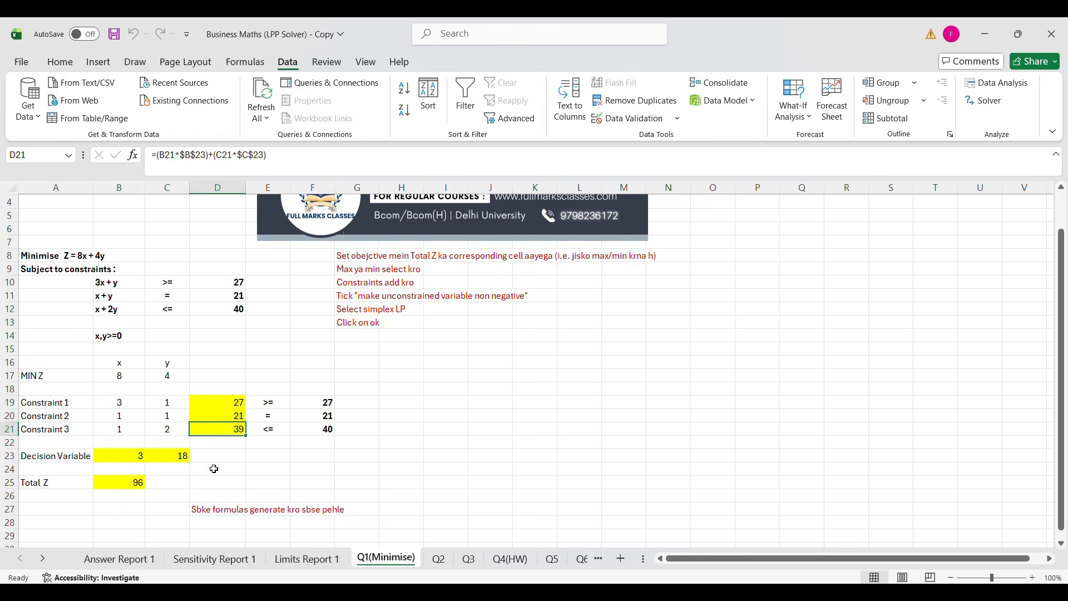
{"action": "left_click", "coordinate": [142, 483]}
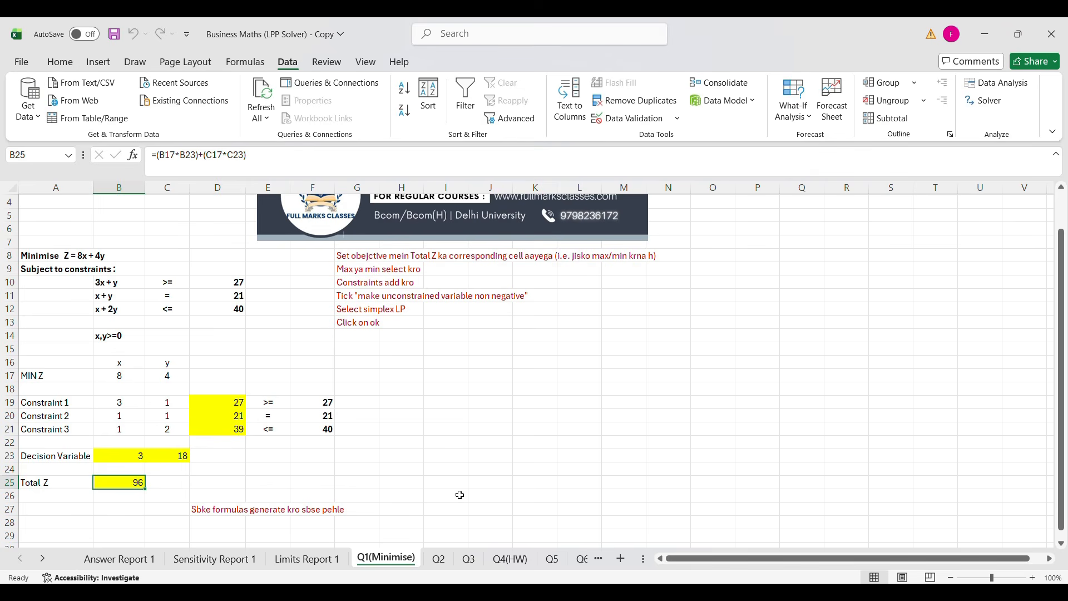
{"action": "left_click", "coordinate": [137, 455]}
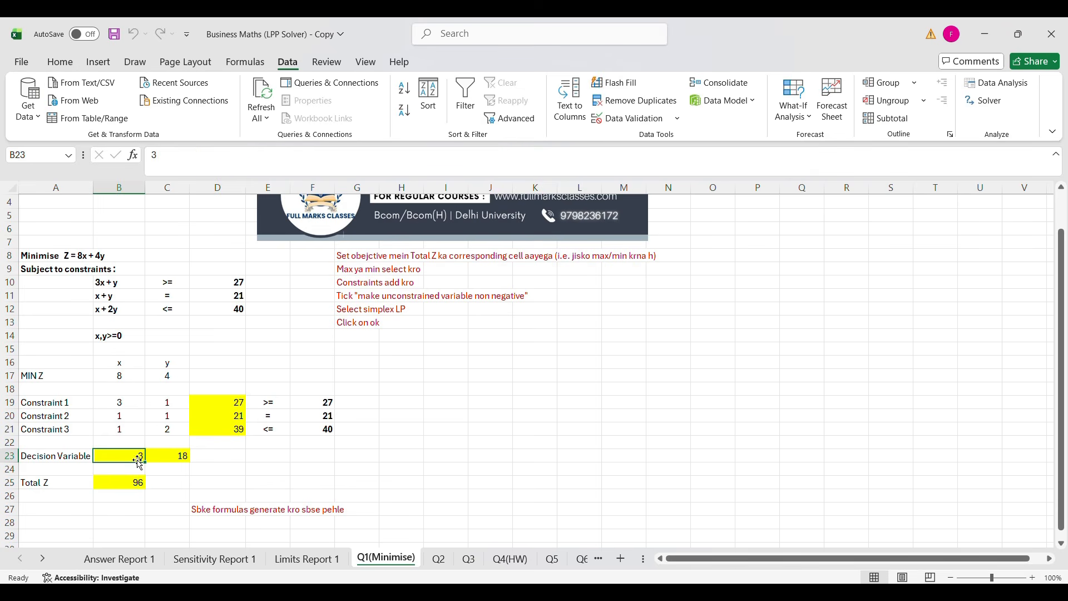
{"action": "left_click", "coordinate": [183, 456]}
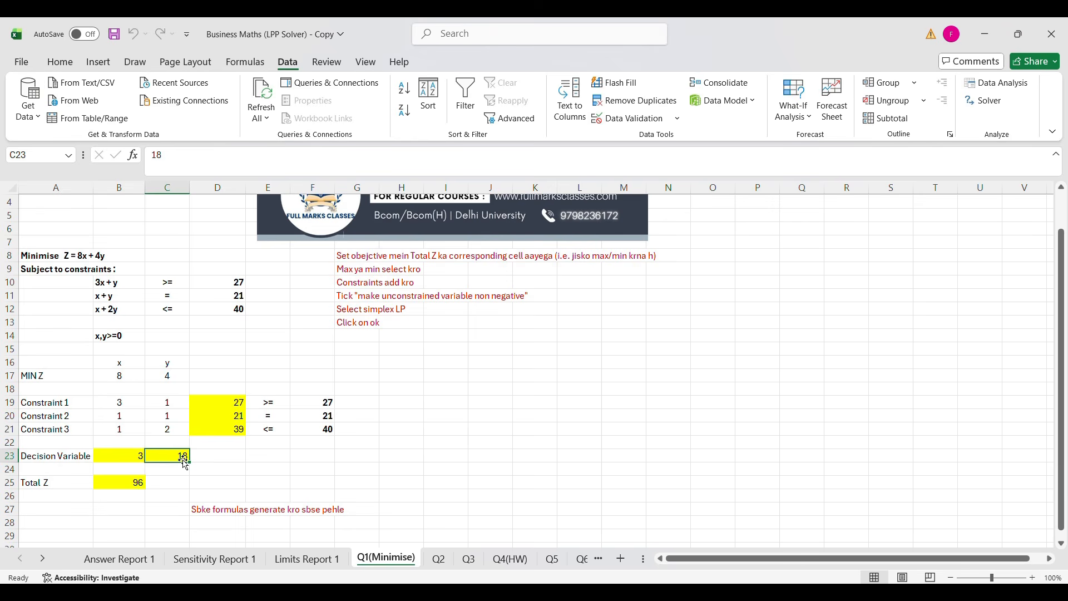
{"action": "left_click", "coordinate": [139, 482]}
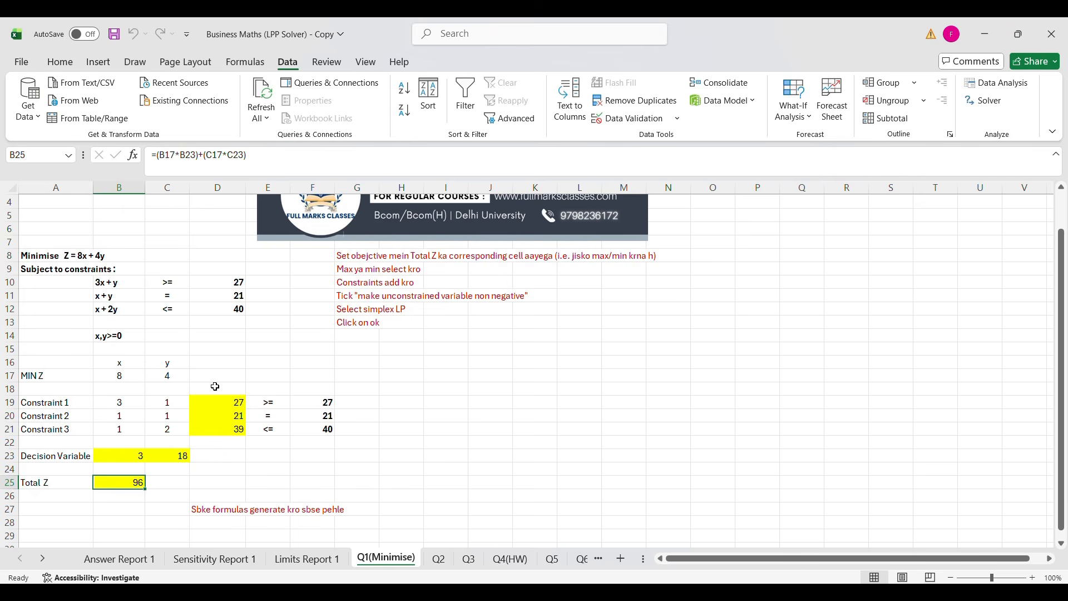
{"action": "left_click", "coordinate": [117, 456]}
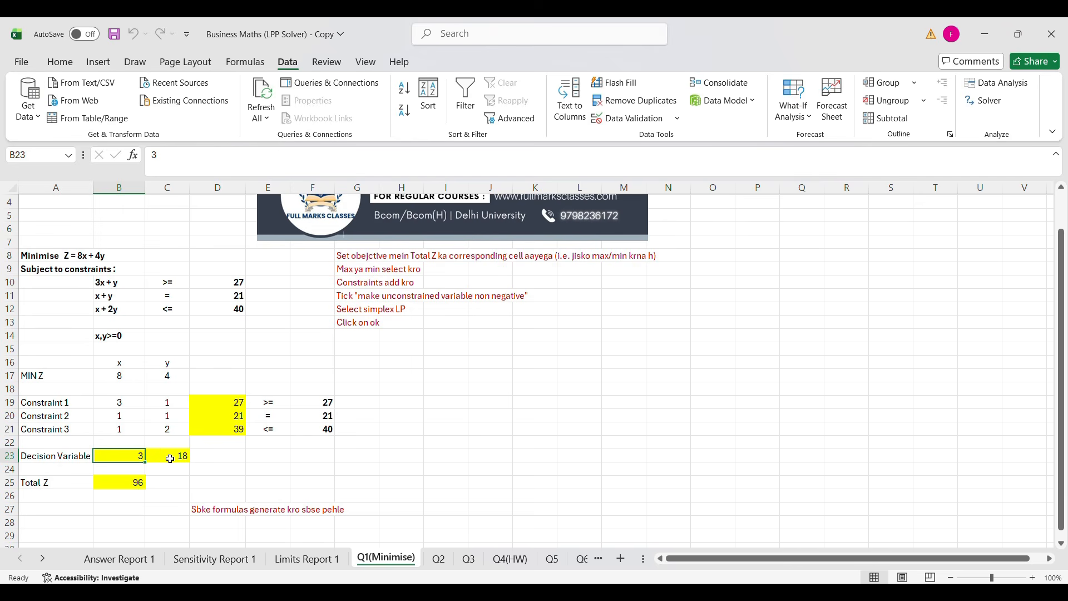
{"action": "left_click", "coordinate": [182, 456]}
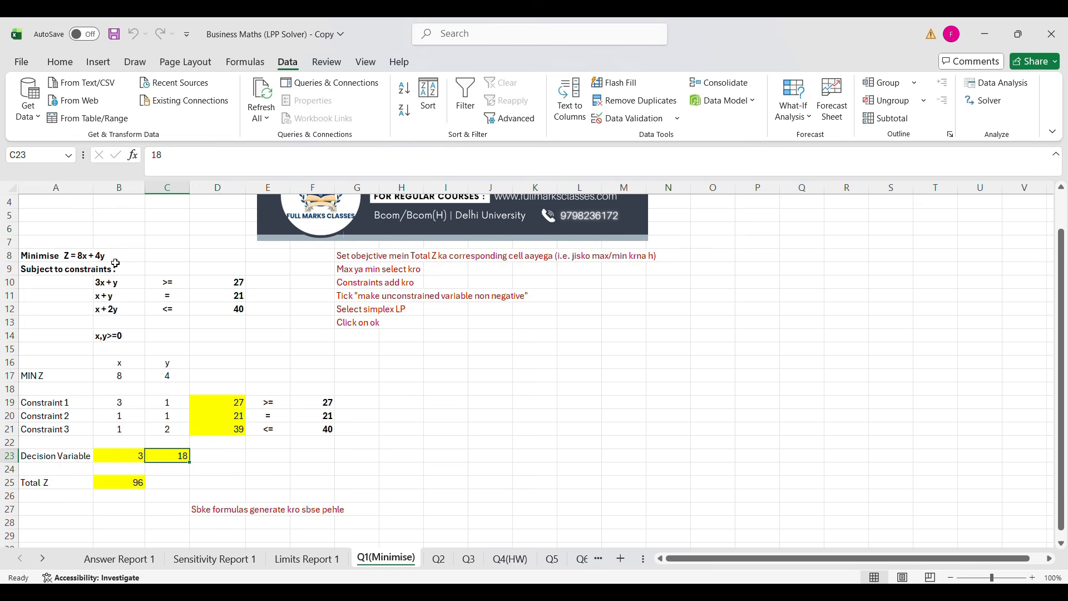
{"action": "left_click", "coordinate": [127, 480]}
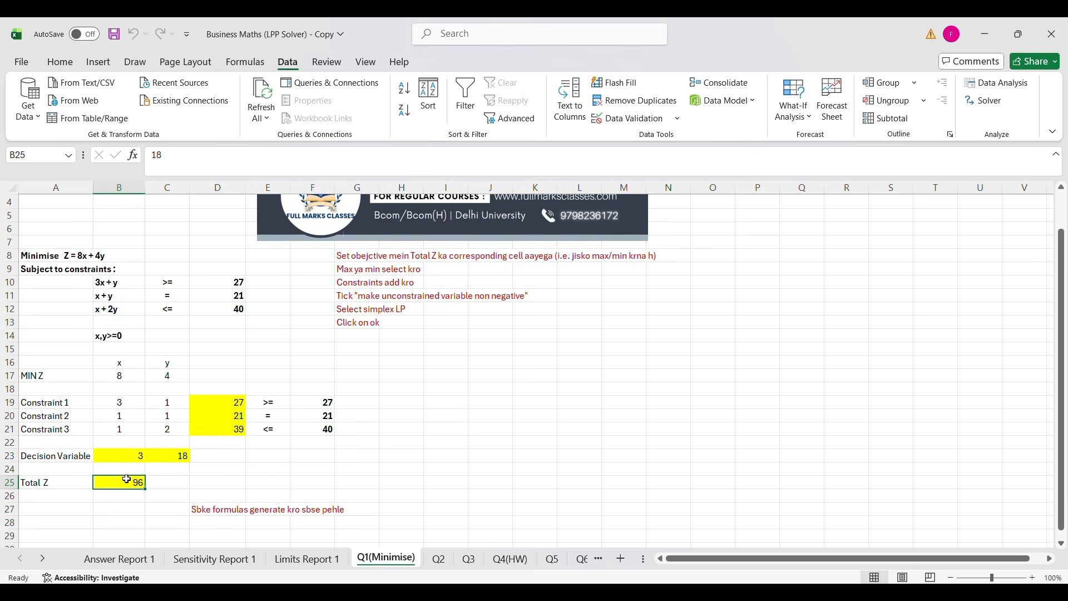
{"action": "left_click", "coordinate": [294, 165]}
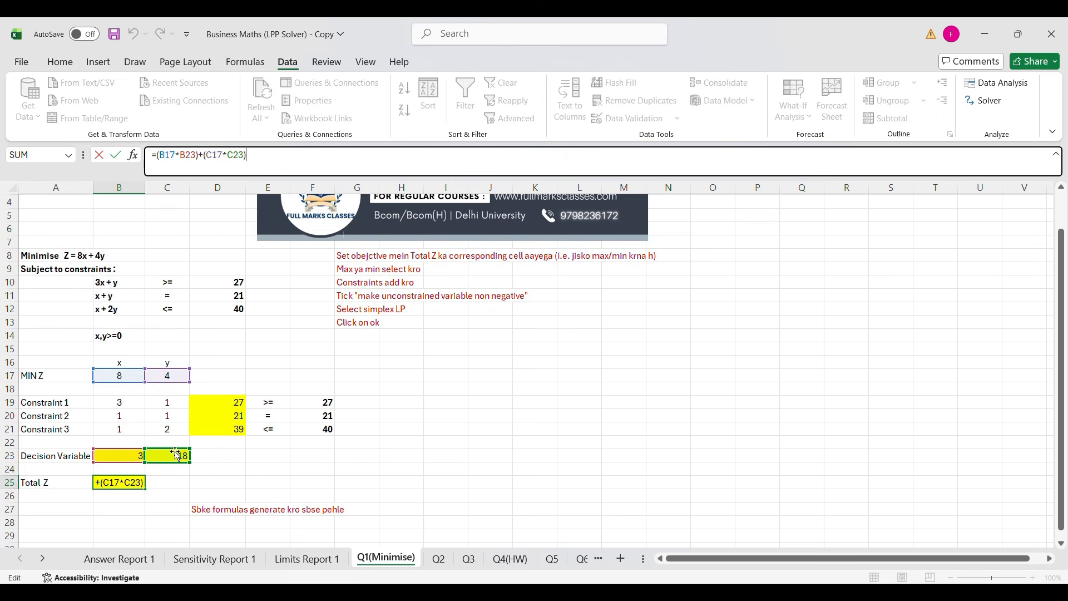
- Examine the generated Answer, Sensitivity and Limits reports for the Q1 model
{"action": "left_click", "coordinate": [349, 468]}
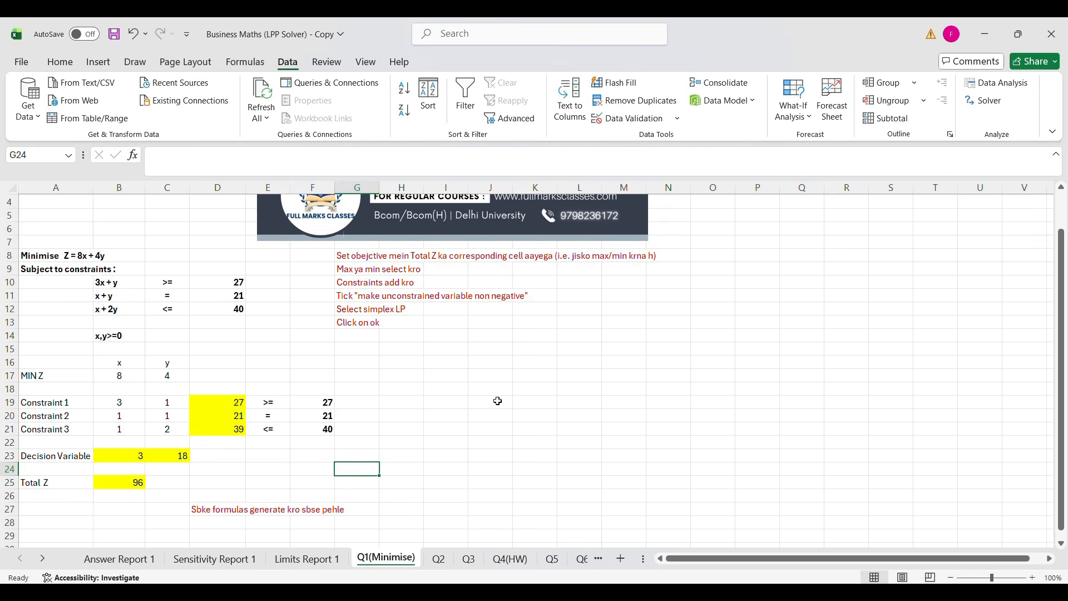
{"action": "left_click", "coordinate": [119, 558]}
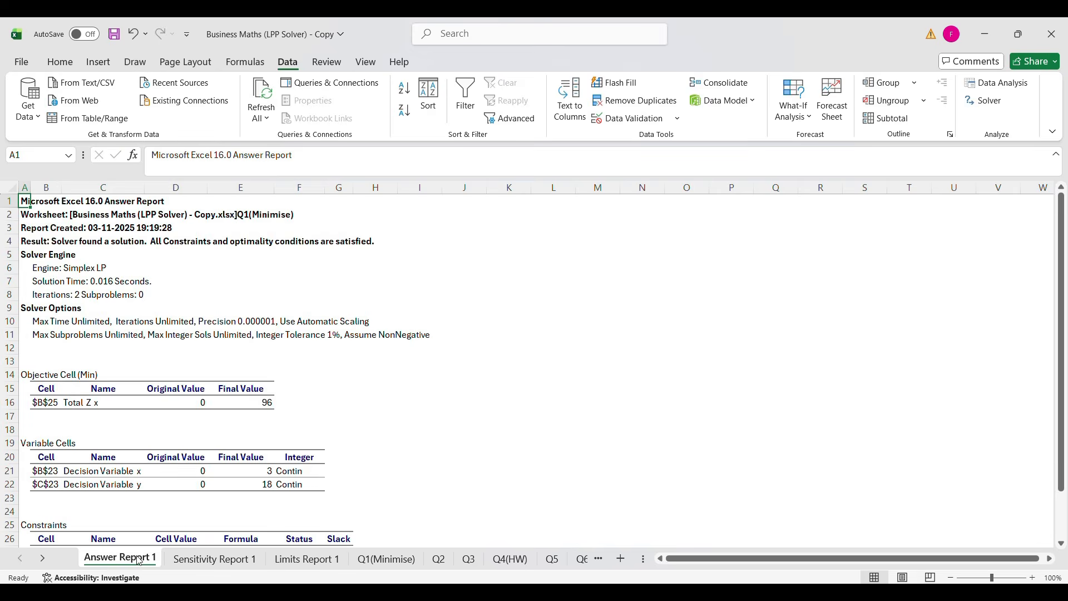
{"action": "scroll", "coordinate": [396, 382], "scroll_direction": "down", "scroll_amount": 3}
{"action": "scroll", "coordinate": [396, 382], "scroll_direction": "up", "scroll_amount": 3}
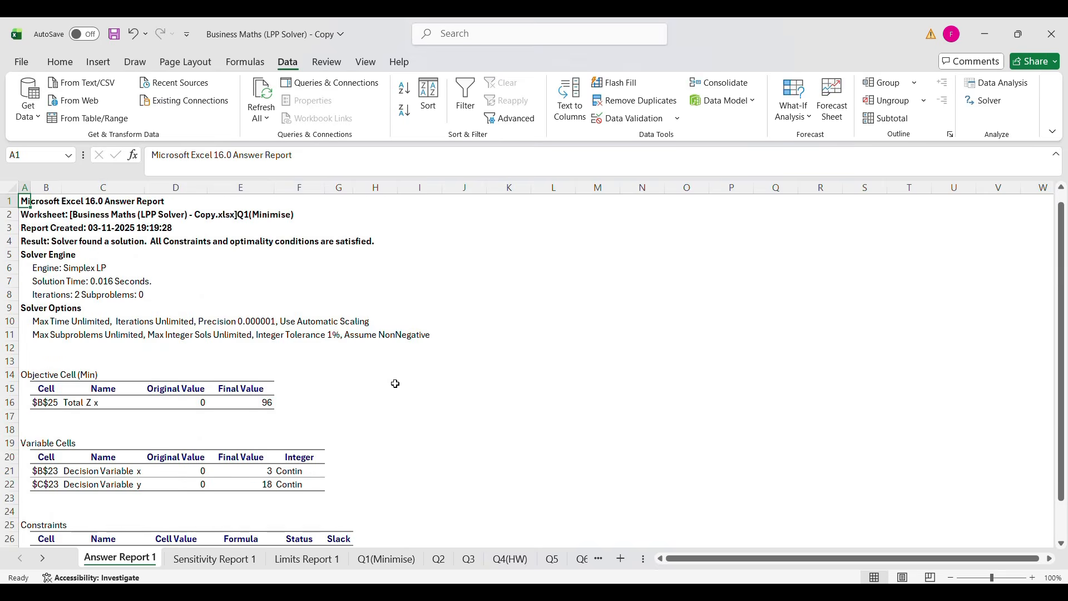
{"action": "left_click", "coordinate": [196, 560]}
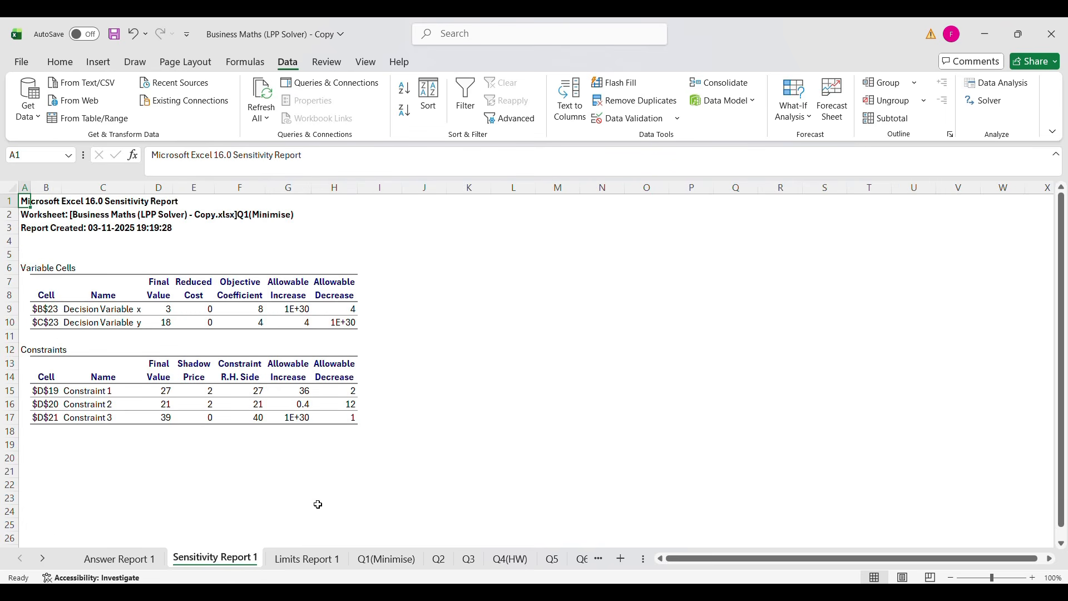
{"action": "left_click", "coordinate": [308, 560]}
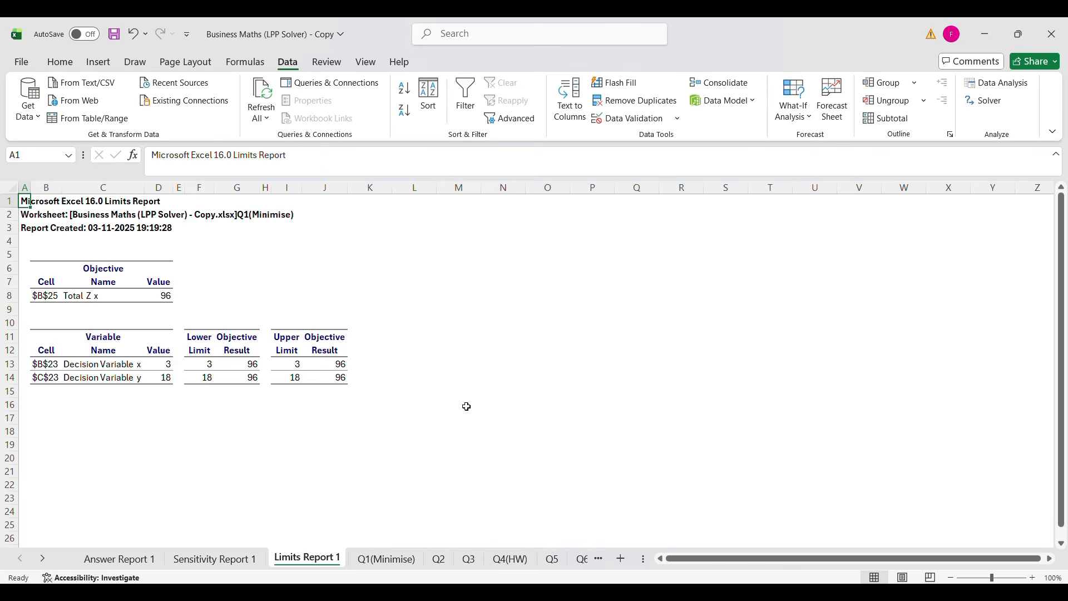
- Review the Q1(Minimise) sheet's constraint formulas in D19 and D20 and the Total Z formula in B25
{"action": "key", "text": "ctrl+Page_Down"}
{"action": "scroll", "coordinate": [453, 341], "scroll_direction": "up", "scroll_amount": 1}
{"action": "scroll", "coordinate": [232, 382], "scroll_direction": "down", "scroll_amount": 1}
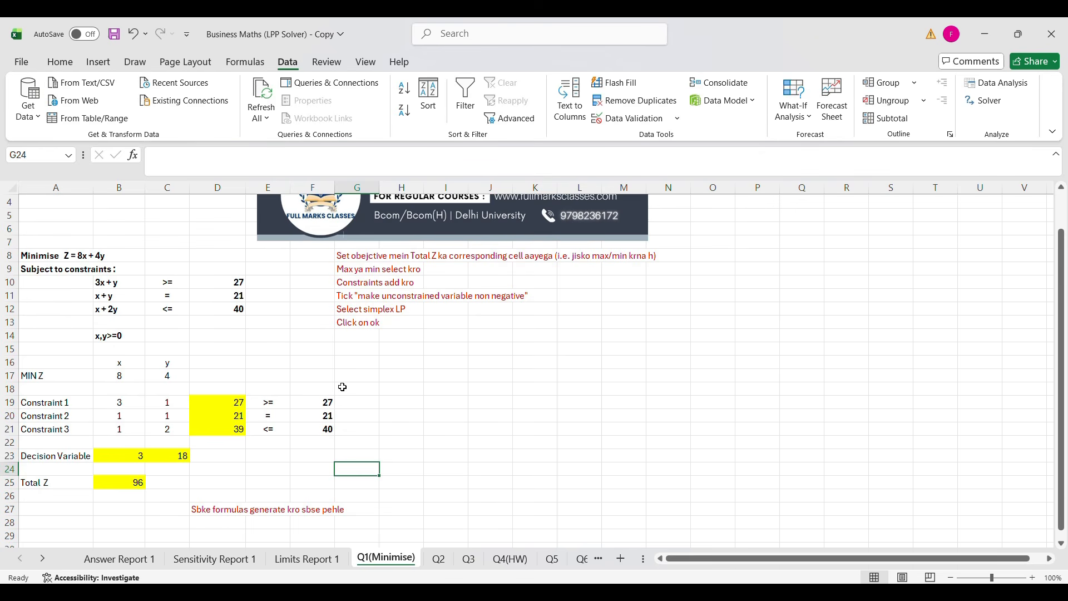
{"action": "left_click", "coordinate": [232, 400]}
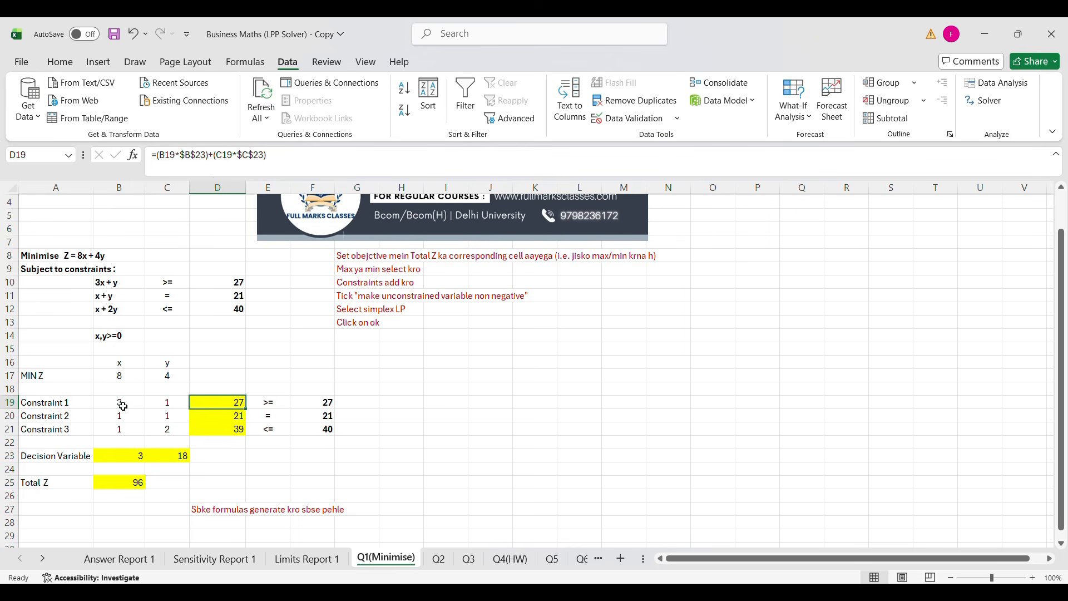
{"action": "left_click", "coordinate": [192, 414]}
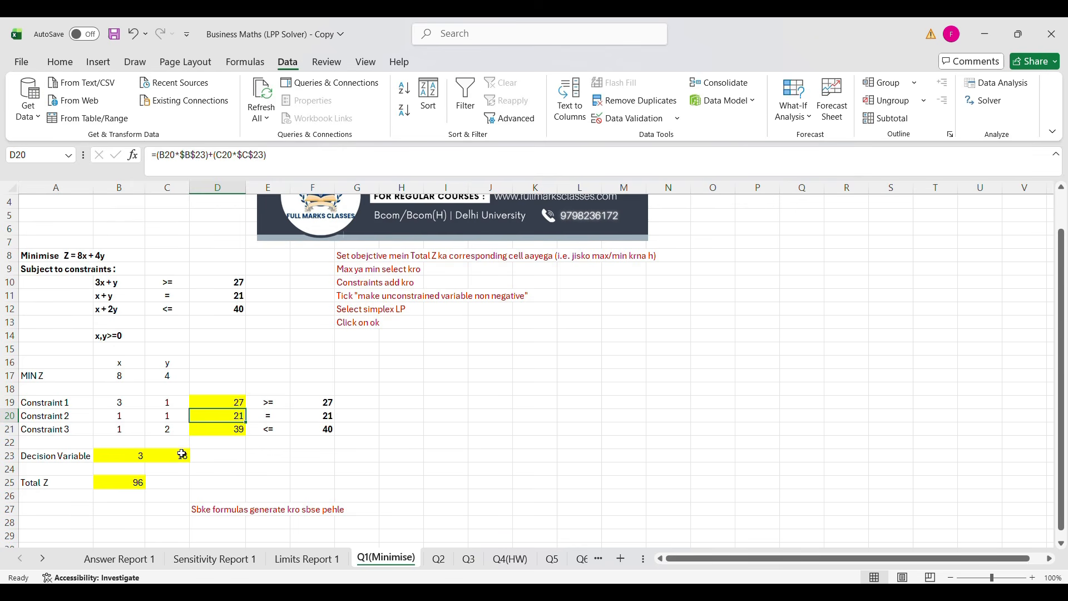
{"action": "left_click", "coordinate": [136, 482]}
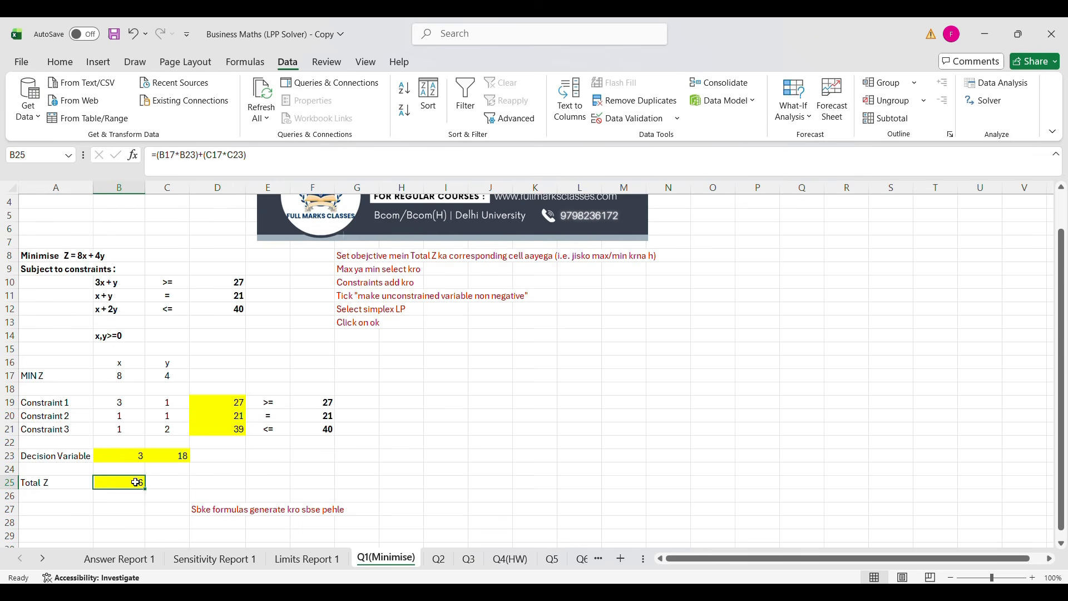
{"action": "double_click", "coordinate": [136, 482]}
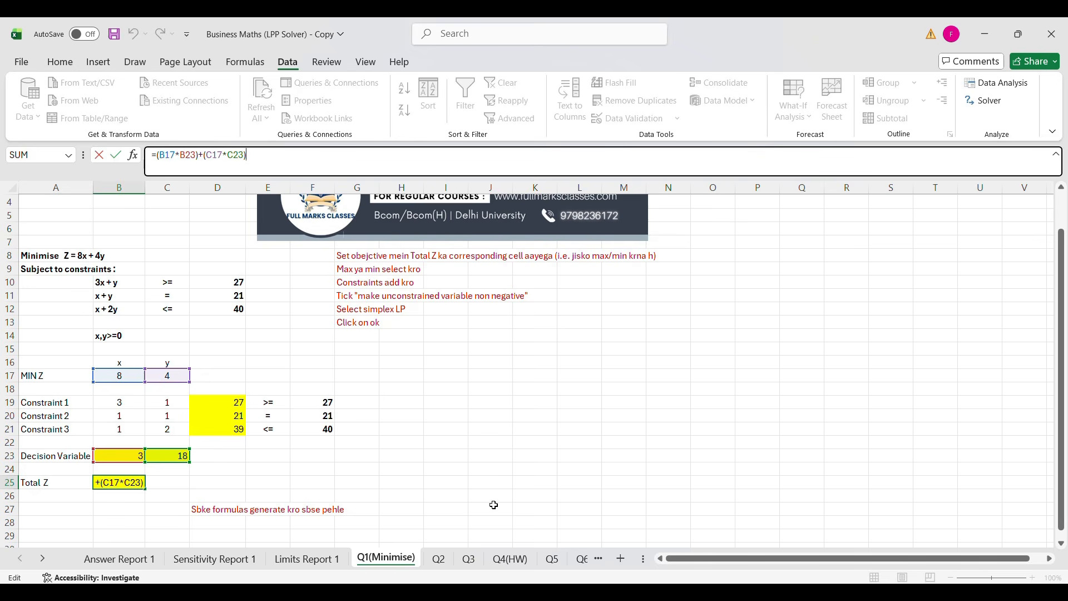
- Open the Q2 sheet and enter the MAX Z coefficients 8 for x in B8 and 12 for y in C8
{"action": "left_click", "coordinate": [439, 559]}
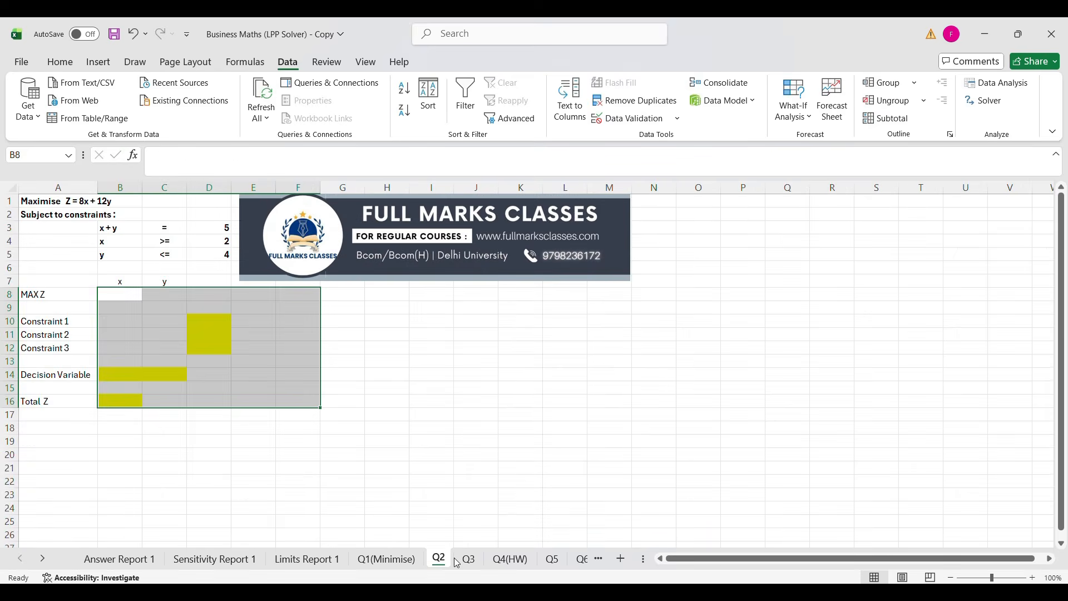
{"action": "left_click", "coordinate": [510, 407]}
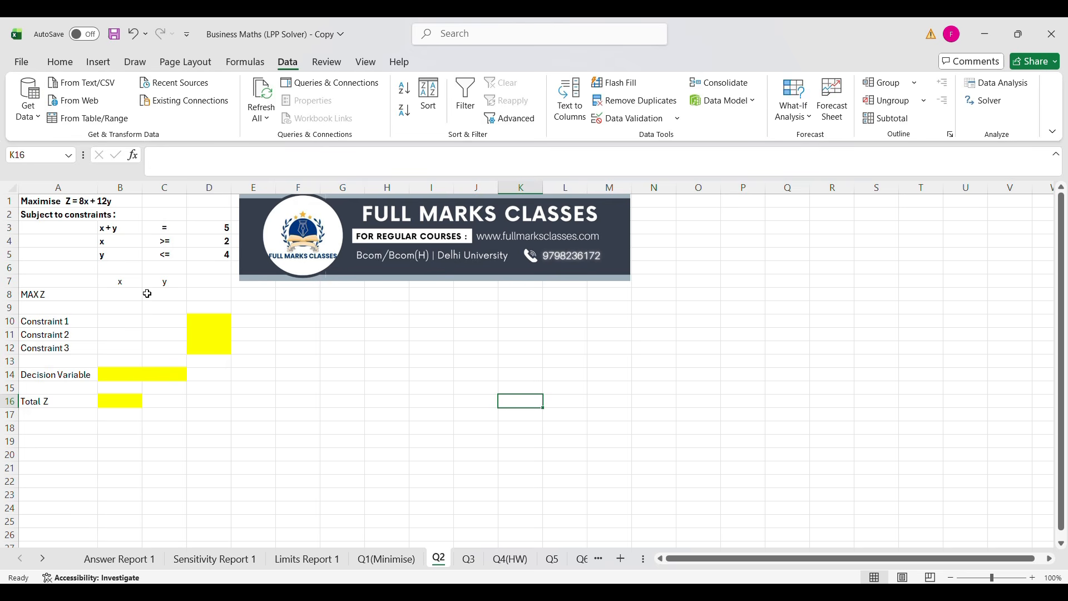
{"action": "left_click", "coordinate": [58, 296]}
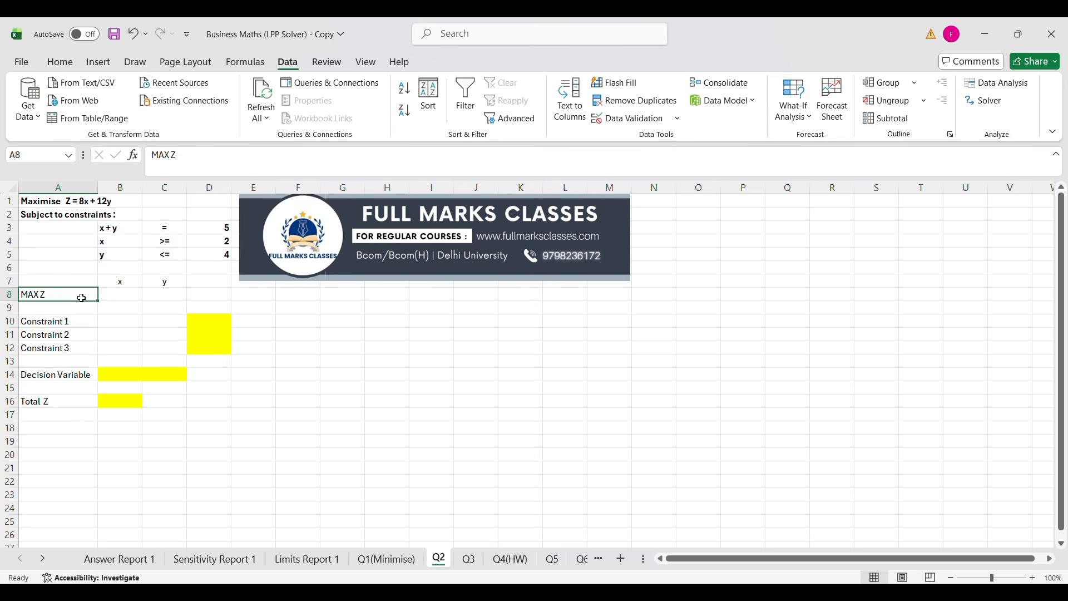
{"action": "left_click", "coordinate": [127, 294]}
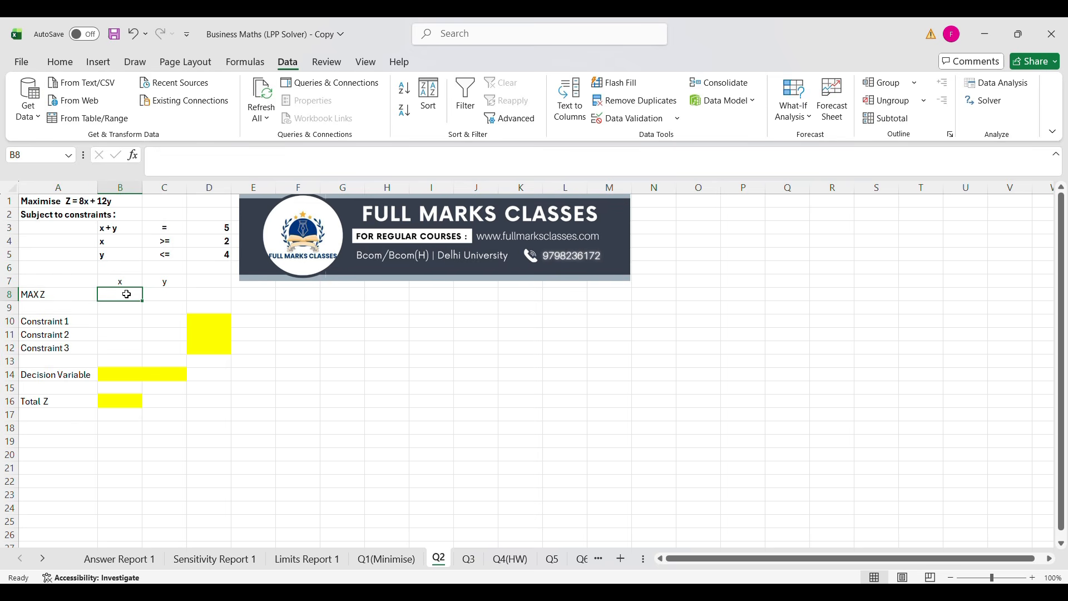
{"action": "type", "text": "8"}
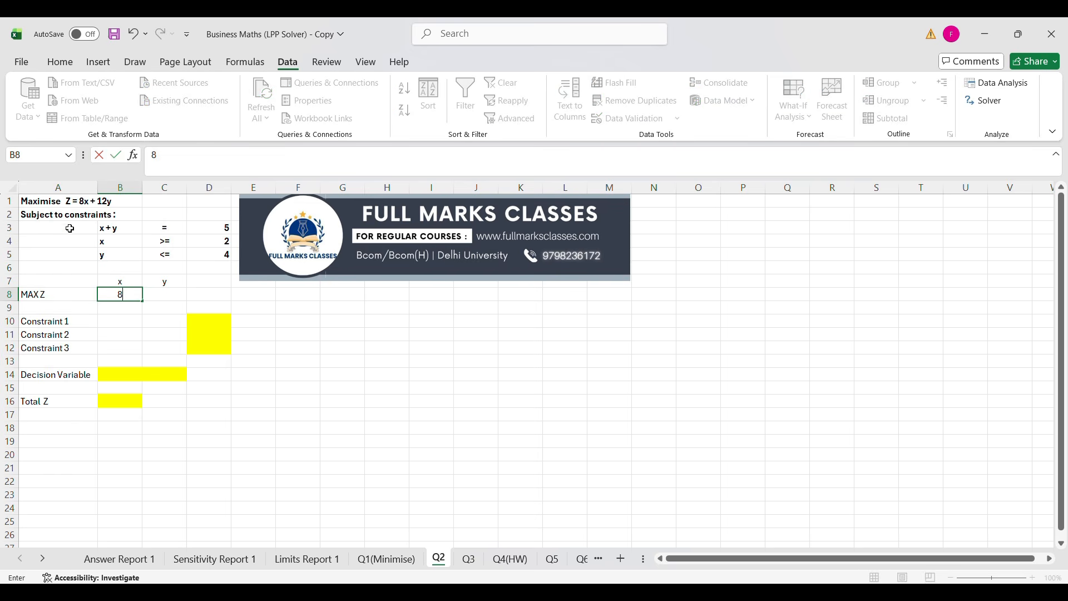
{"action": "key", "text": "Tab"}
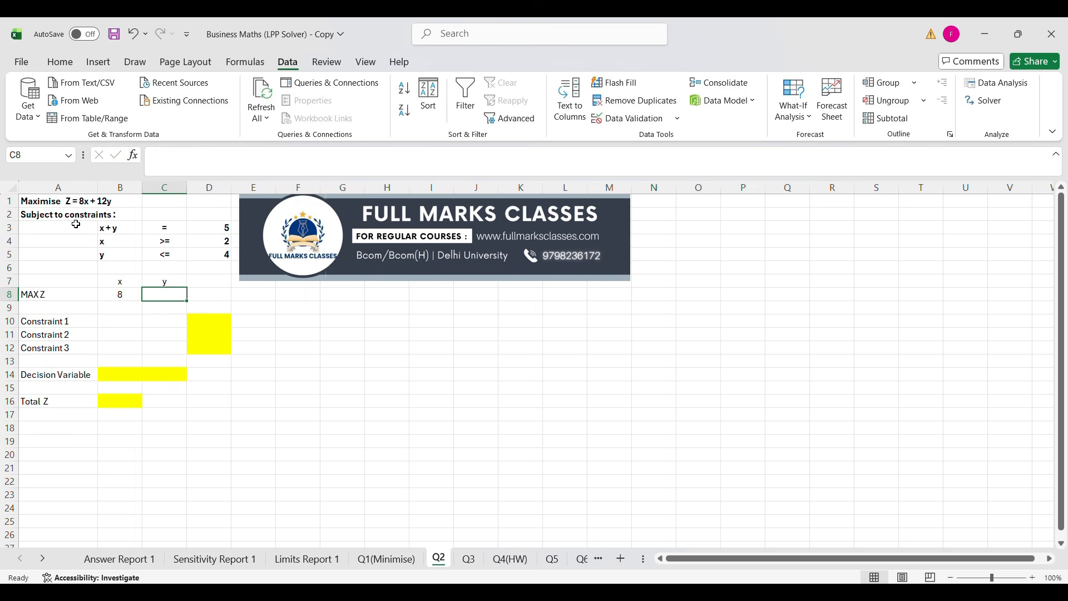
{"action": "type", "text": "12"}
{"action": "key", "text": "Return"}
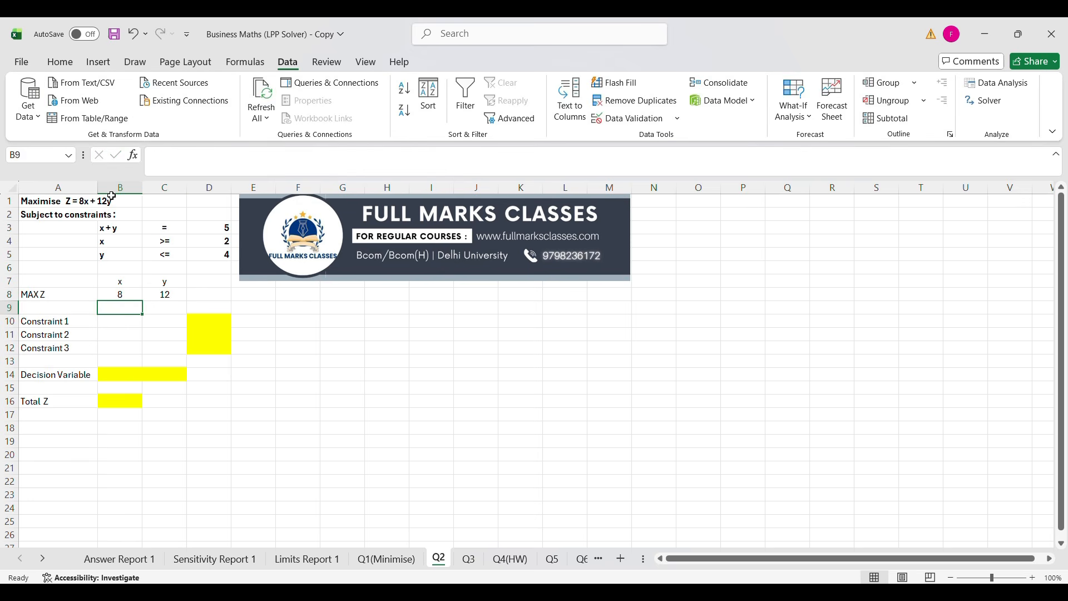
- Fill in Constraint 1 in row 10 with coefficients 1 and 1, the = sign in E10 and 5 in F10
{"action": "key", "text": "Down"}
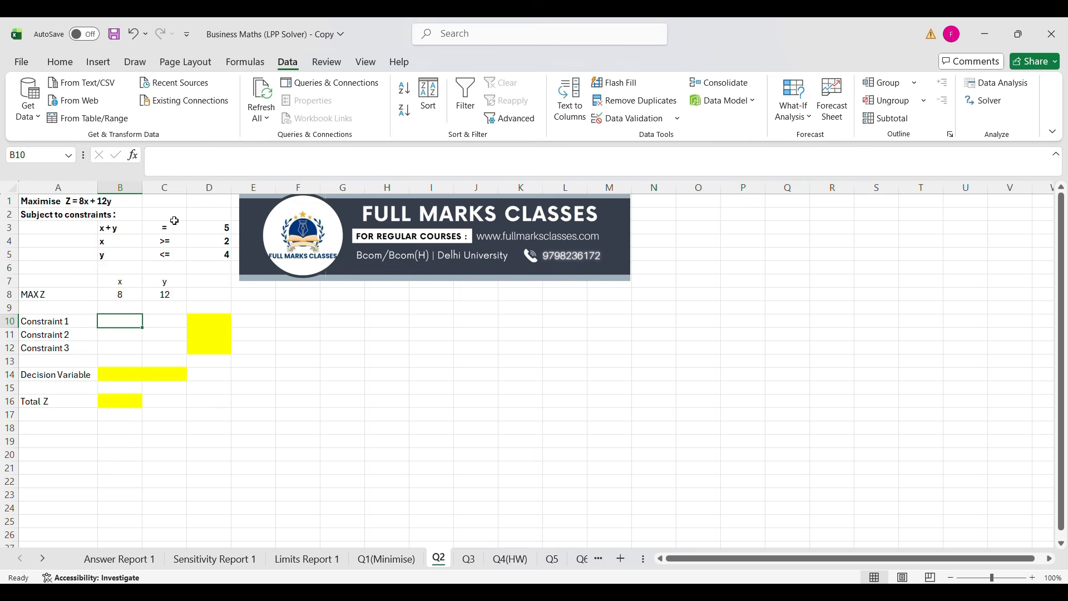
{"action": "type", "text": "1"}
{"action": "key", "text": "Tab"}
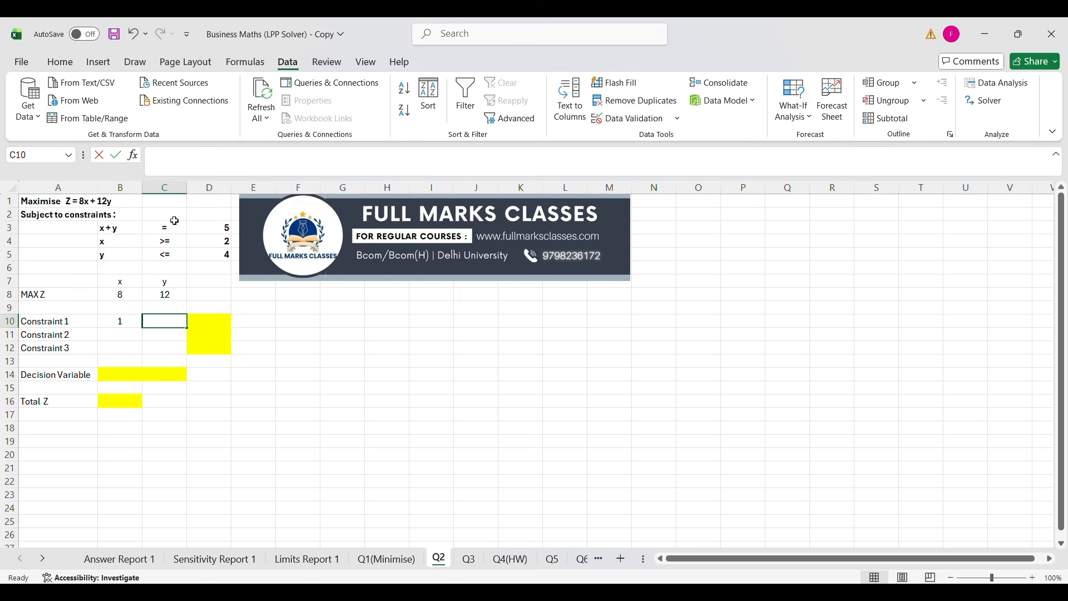
{"action": "type", "text": "1"}
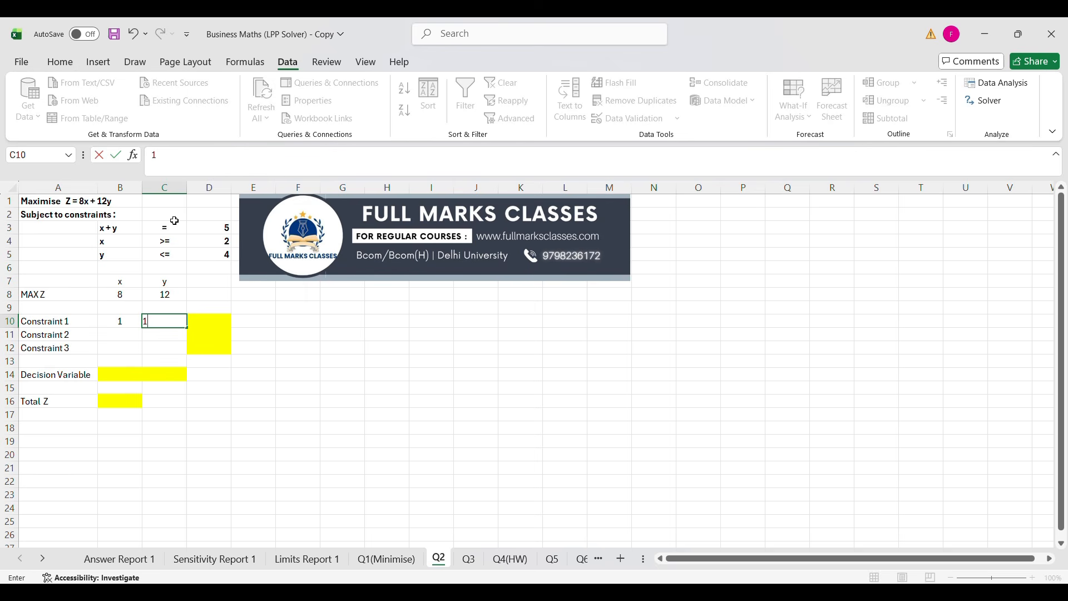
{"action": "left_click", "coordinate": [259, 318]}
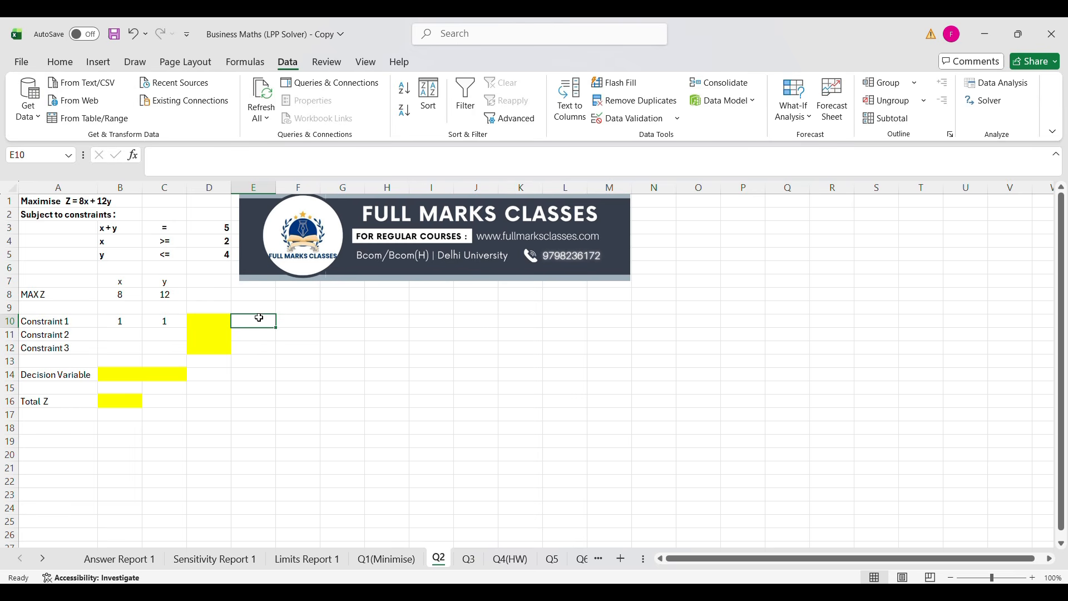
{"action": "left_click_drag", "start_coordinate": [219, 318], "coordinate": [215, 339]}
{"action": "left_click", "coordinate": [262, 322]}
{"action": "type", "text": "=F"}
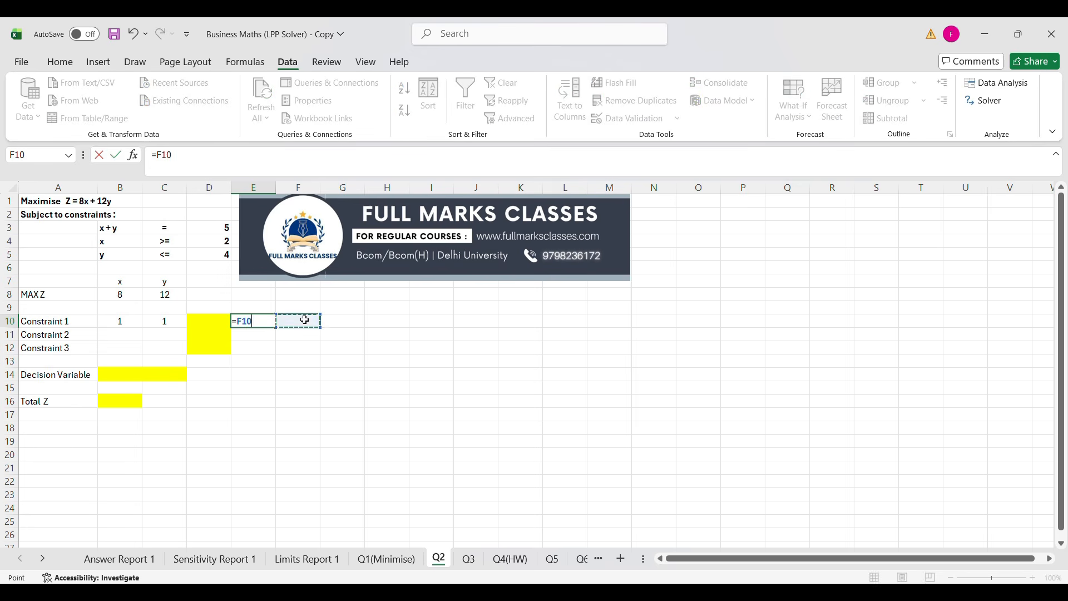
{"action": "key", "text": "BackSpace"}
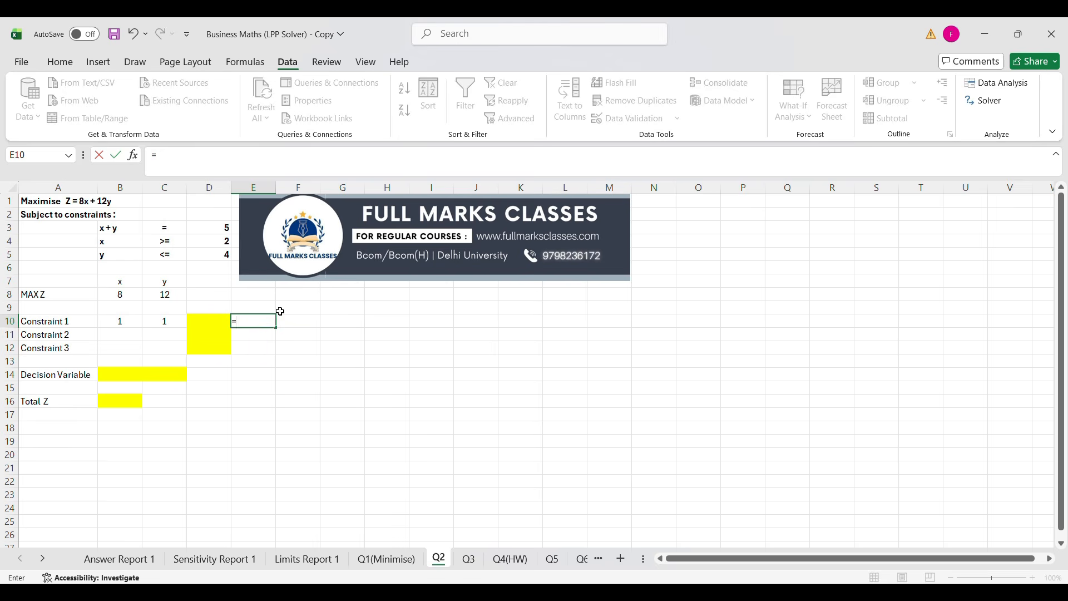
{"action": "key", "text": "Tab"}
{"action": "key", "text": "F2"}
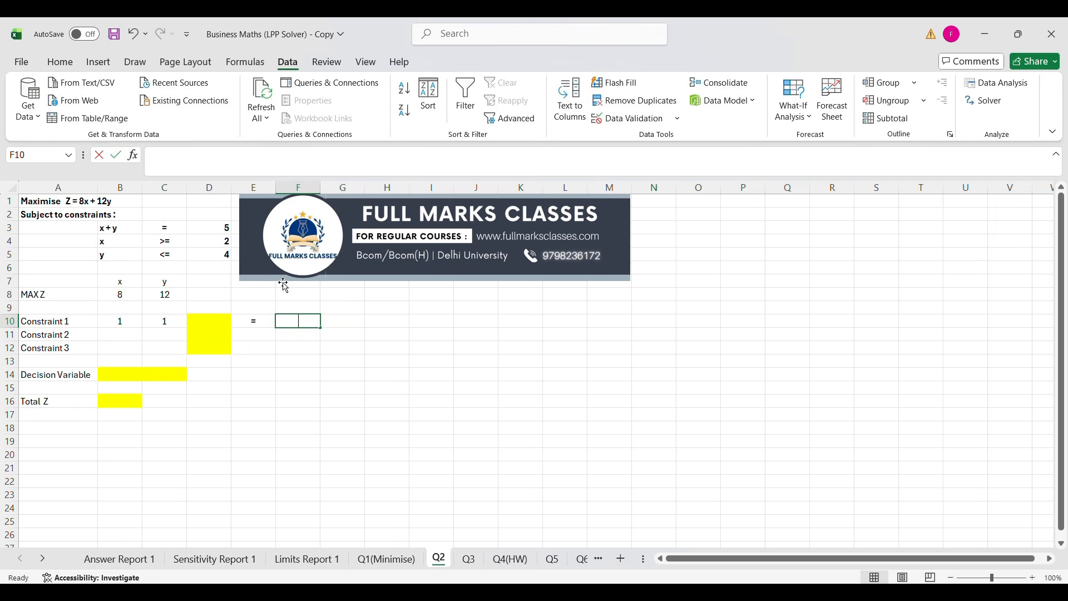
{"action": "type", "text": "5"}
- Fill in Constraint 2 in row 11 with x coefficient 1, the >= sign in E11 and 2 in F11, leaving y blank
{"action": "left_click", "coordinate": [127, 334]}
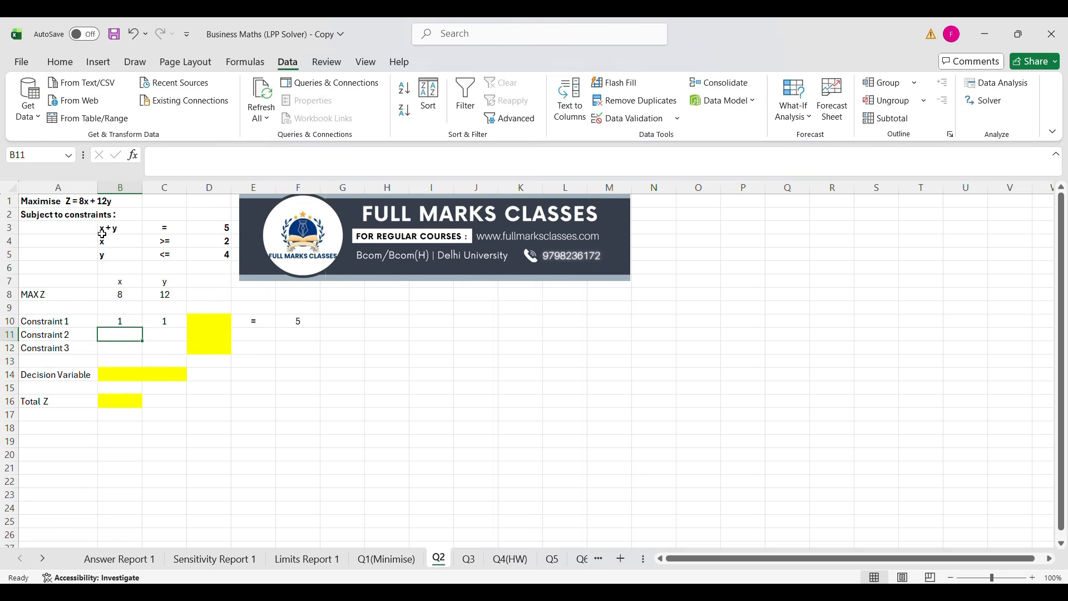
{"action": "key", "text": "F2"}
{"action": "type", "text": "1"}
{"action": "key", "text": "Tab"}
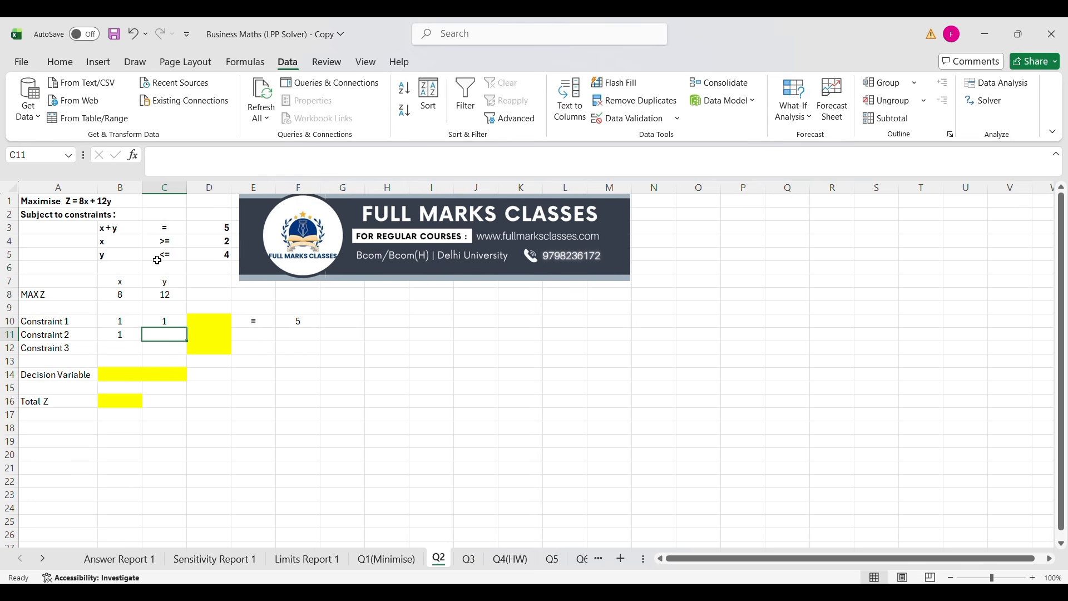
{"action": "key", "text": "Tab"}
{"action": "key", "text": "Tab"}
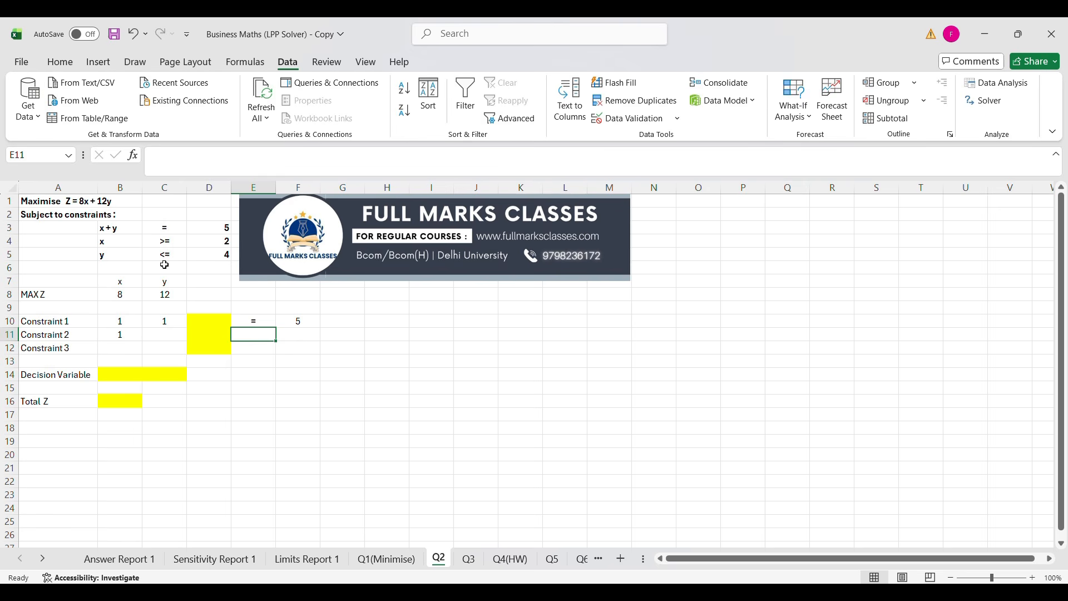
{"action": "type", "text": ">="}
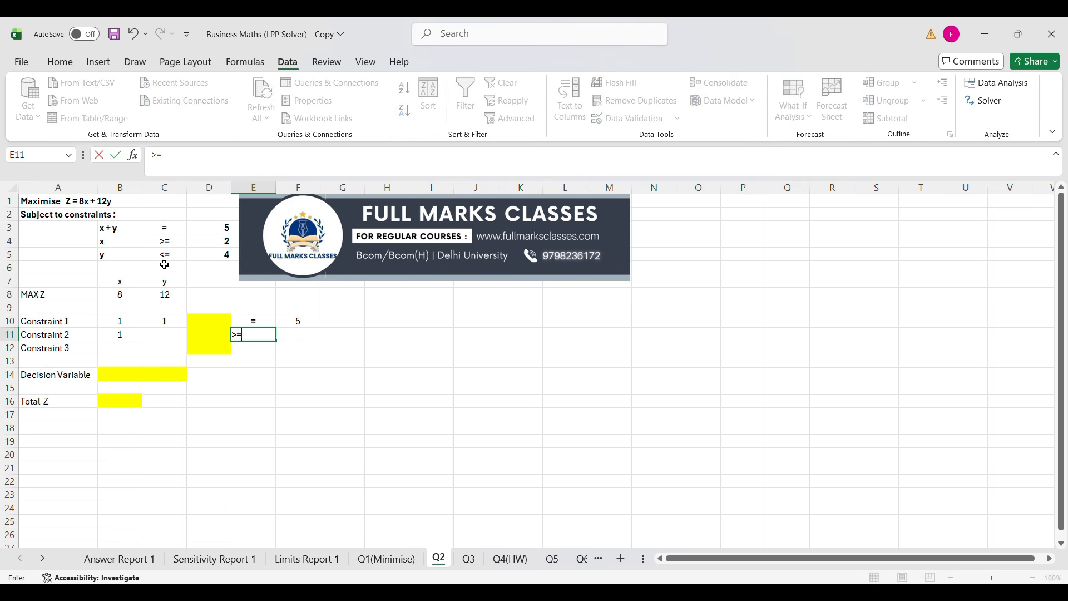
{"action": "left_click", "coordinate": [298, 333]}
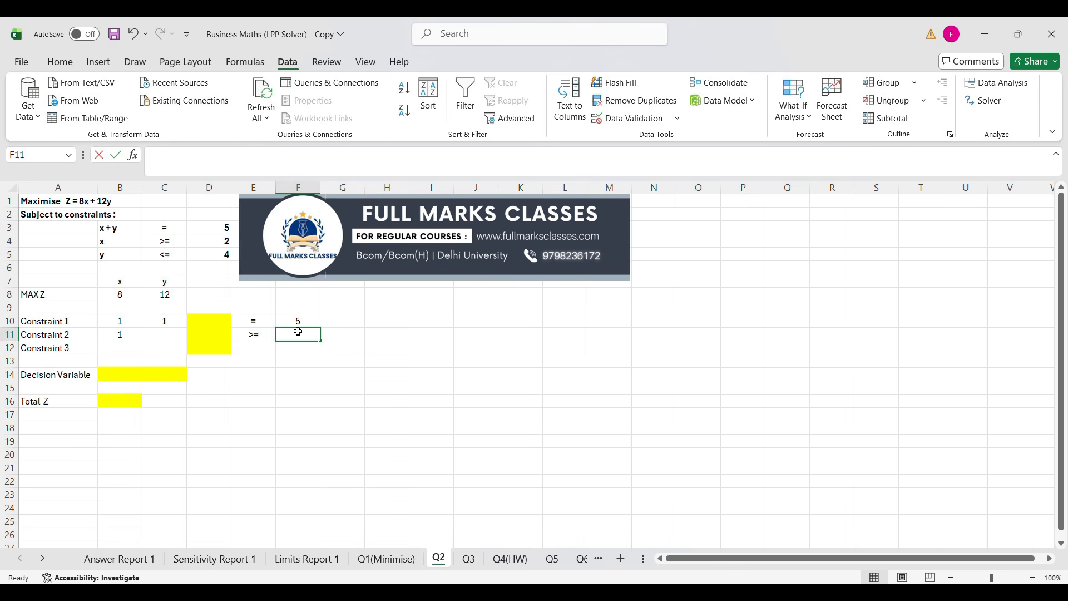
{"action": "type", "text": "2"}
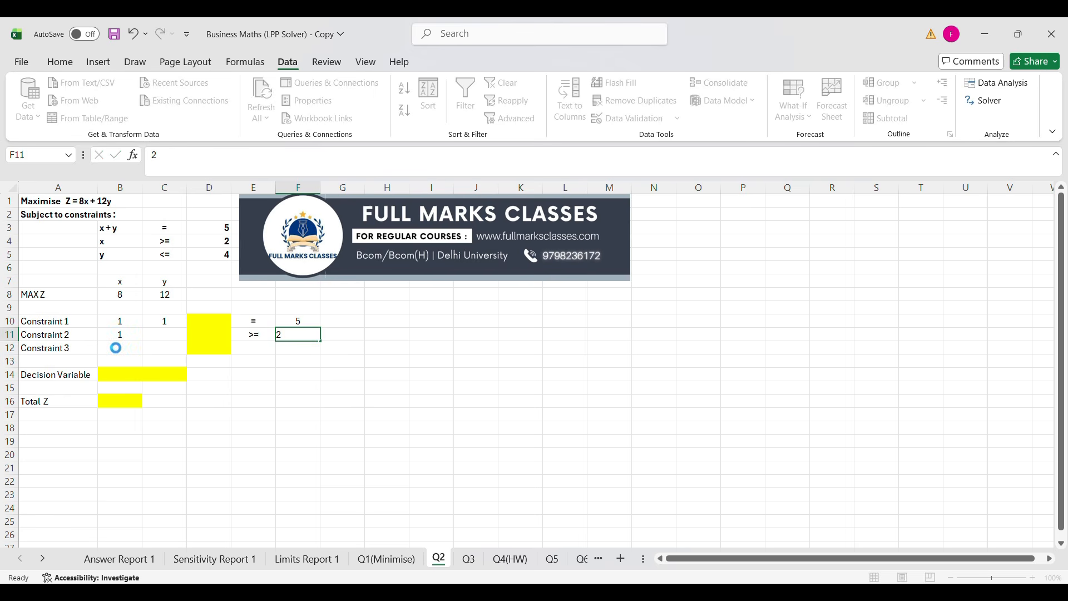
- Fill in Constraint 3 in row 12 with y coefficient 1, the <= sign in E12 and 4 in F12, leaving x blank
{"action": "left_click", "coordinate": [117, 347]}
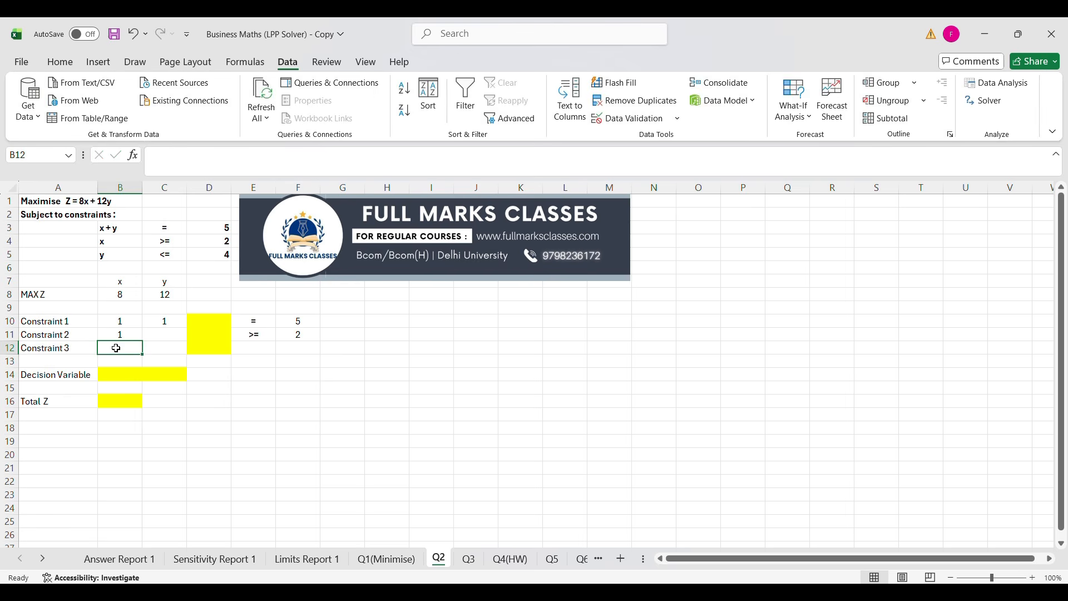
{"action": "key", "text": "Right"}
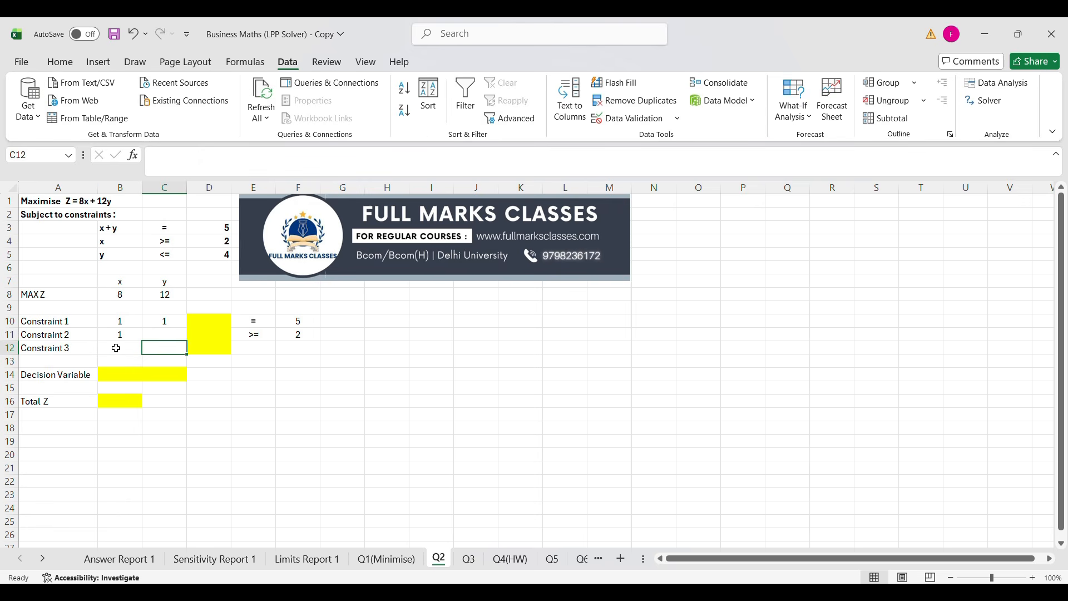
{"action": "type", "text": "1"}
{"action": "key", "text": "Tab"}
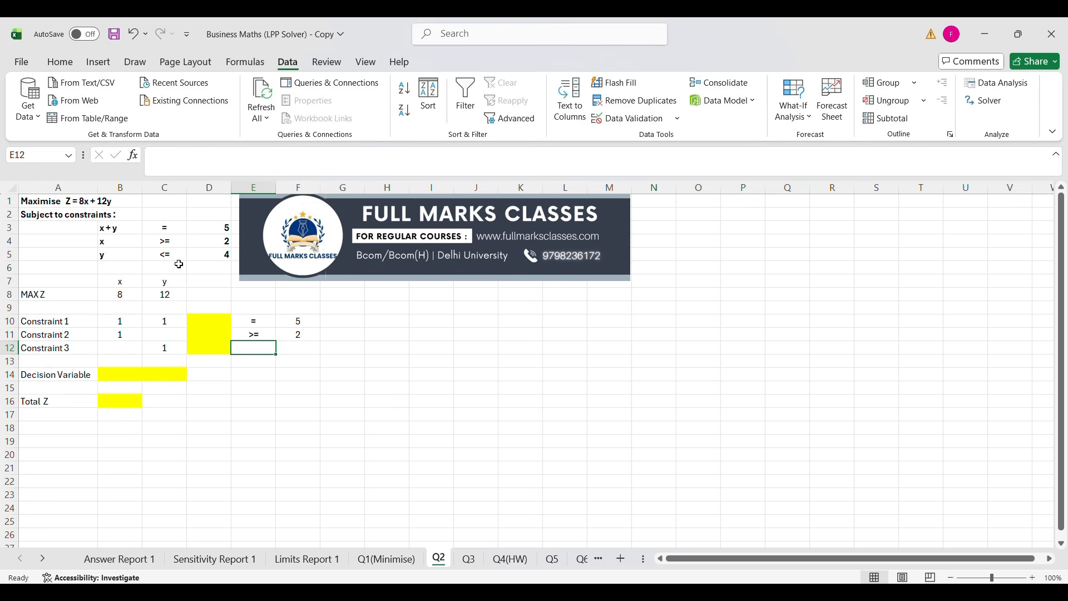
{"action": "type", "text": "<="}
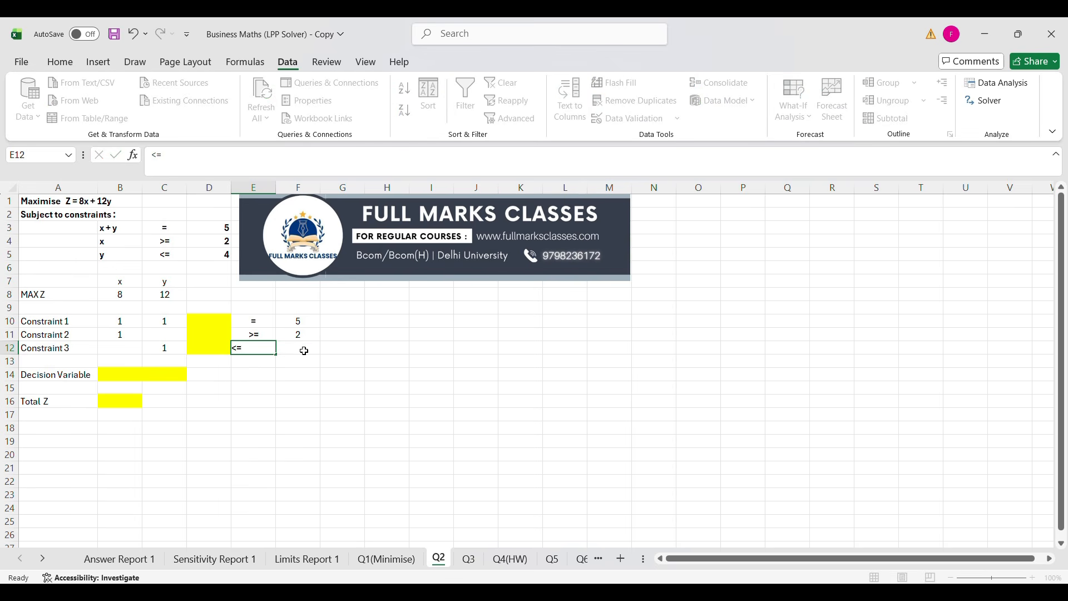
{"action": "left_click", "coordinate": [305, 349]}
{"action": "type", "text": "4"}
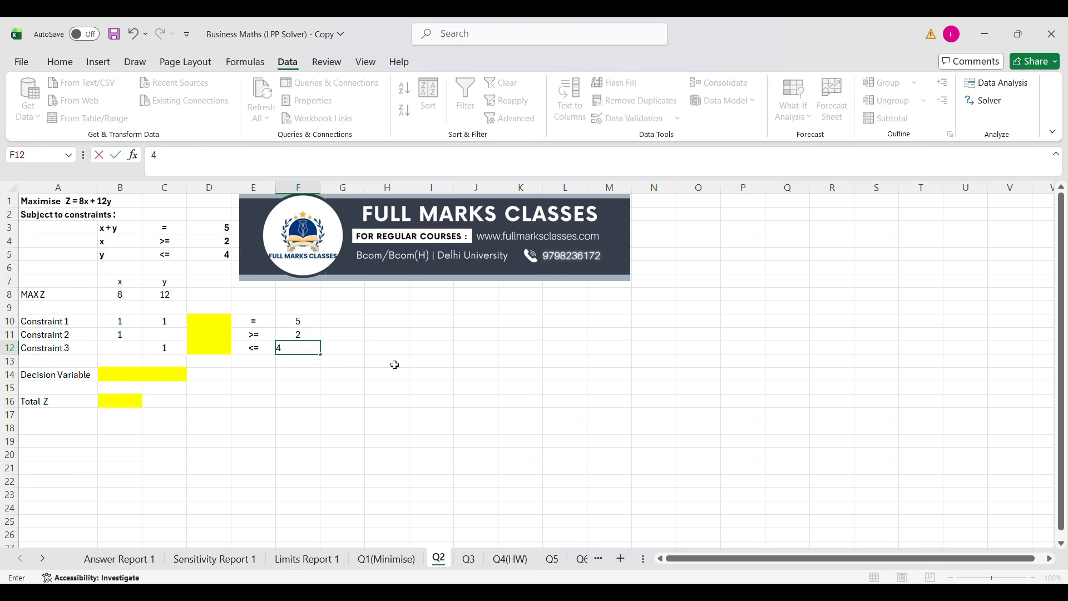
- Enter the Constraint 1 formula =(B10*$B$14)+(C10*$C$14) in D10, using absolute references to the decision variable cells
{"action": "key", "text": "Return"}
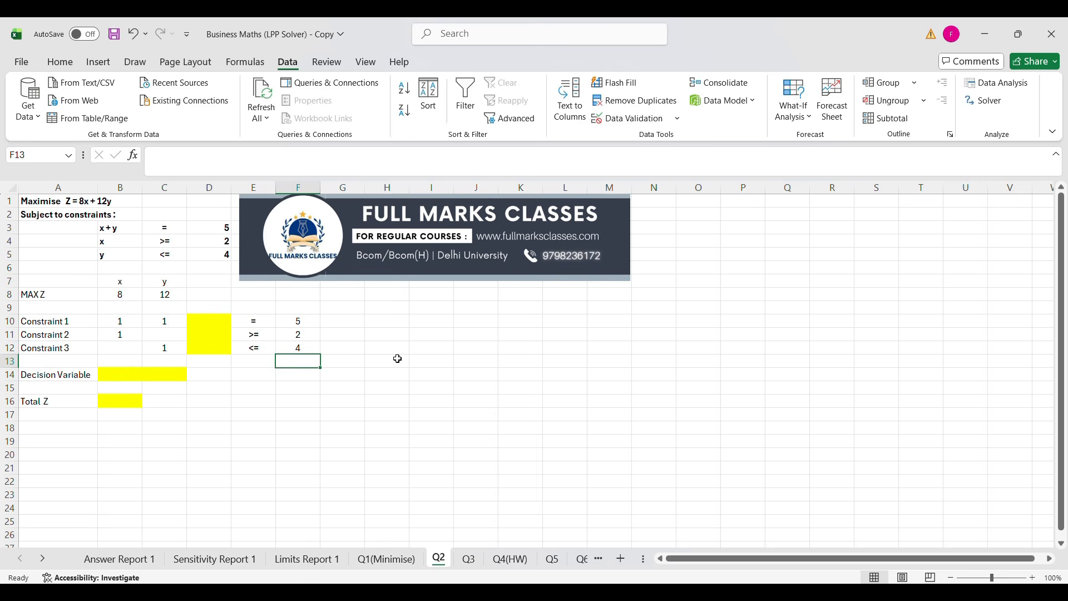
{"action": "left_click", "coordinate": [212, 321]}
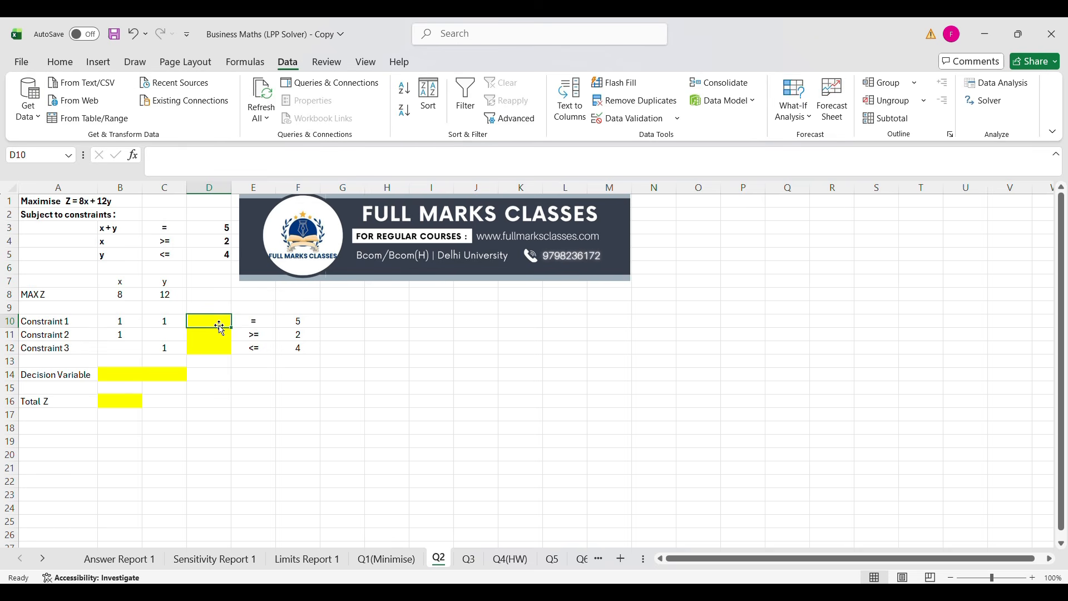
{"action": "type", "text": "=("}
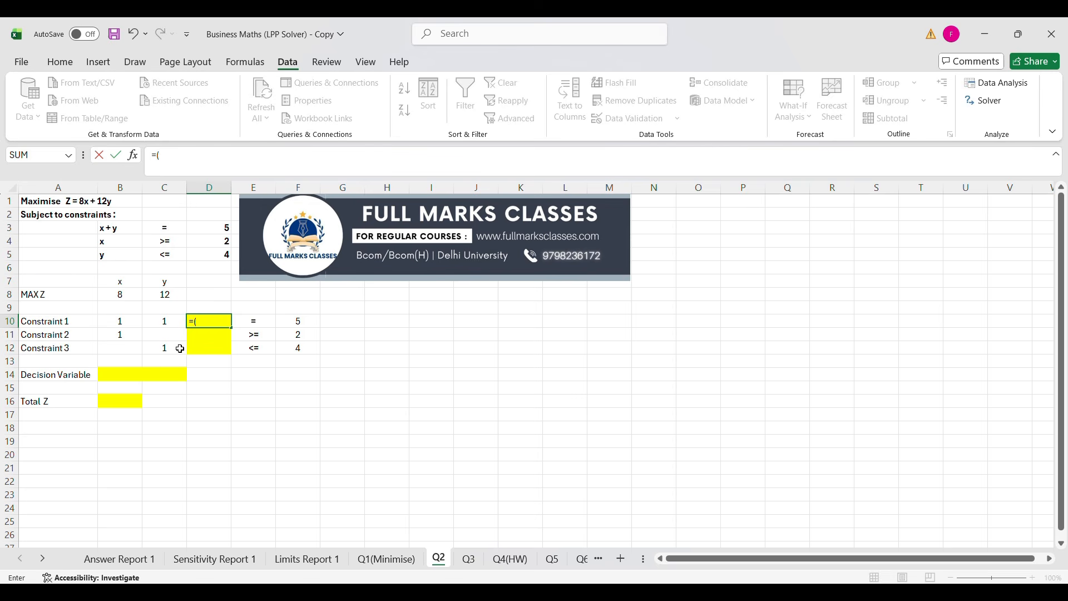
{"action": "left_click", "coordinate": [123, 319]}
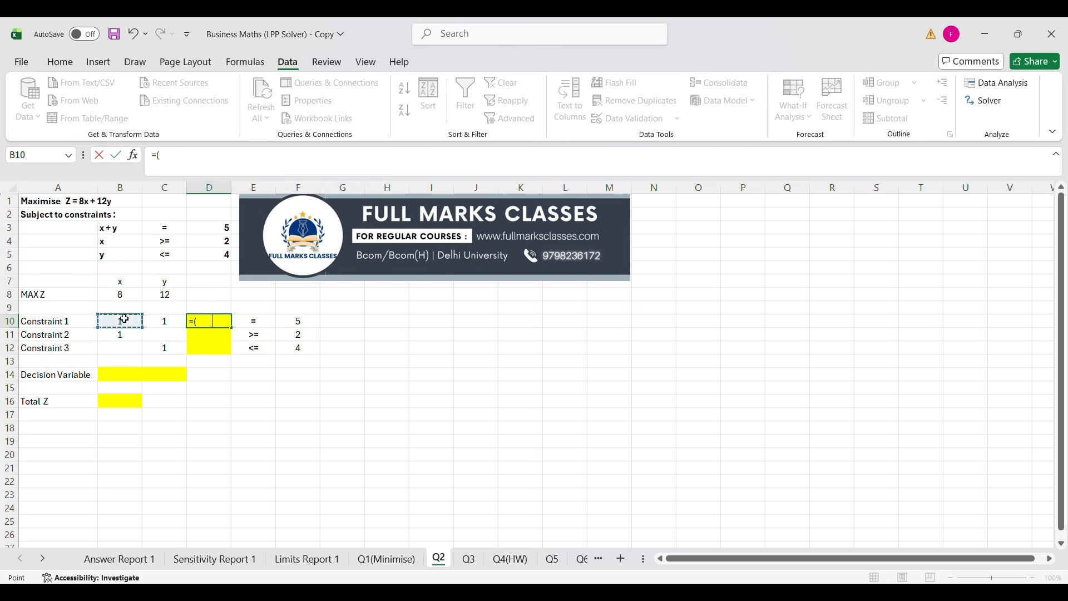
{"action": "type", "text": "*"}
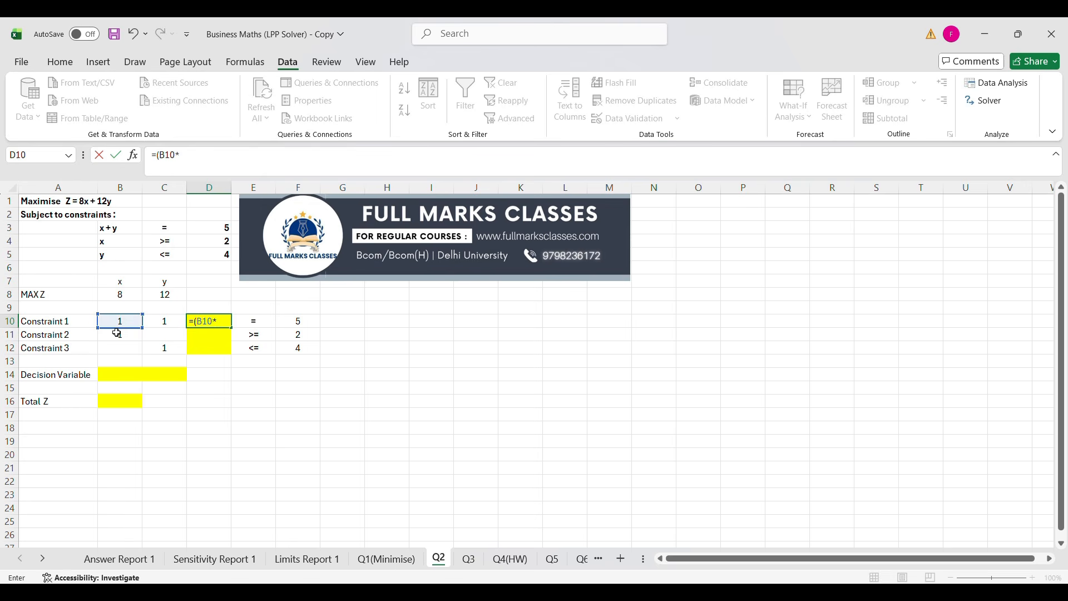
{"action": "left_click", "coordinate": [105, 378]}
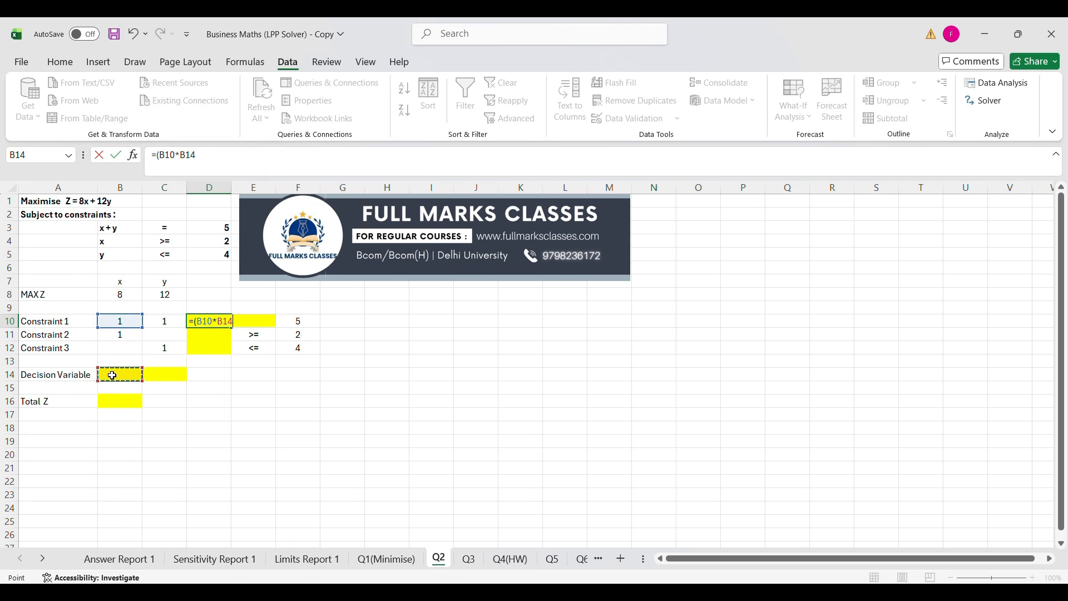
{"action": "key", "text": "F4"}
{"action": "type", "text": ")+"}
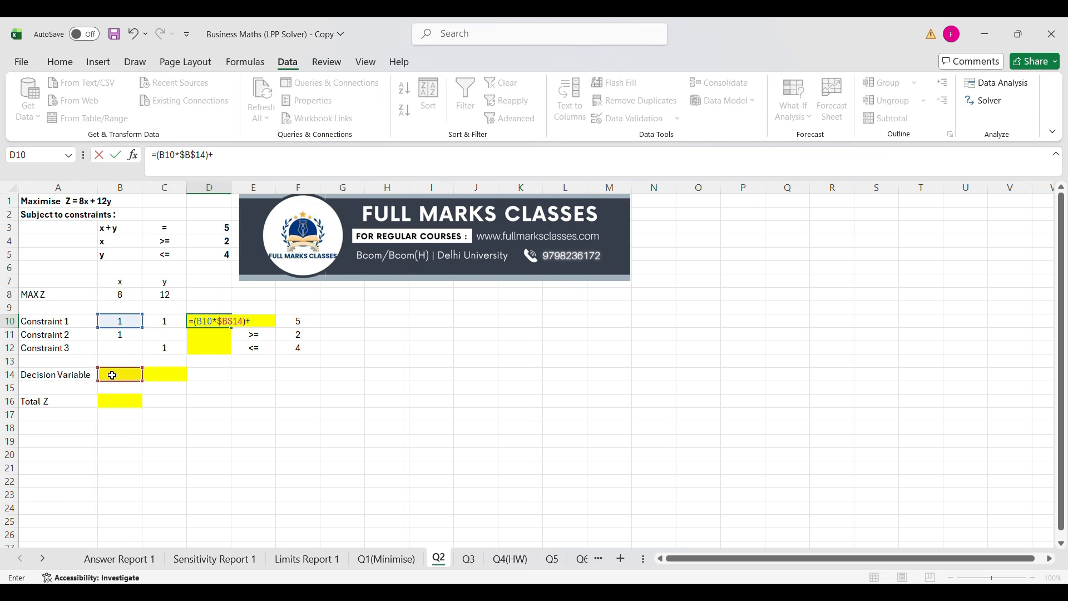
{"action": "type", "text": "("}
{"action": "left_click", "coordinate": [157, 321]}
{"action": "type", "text": "*"}
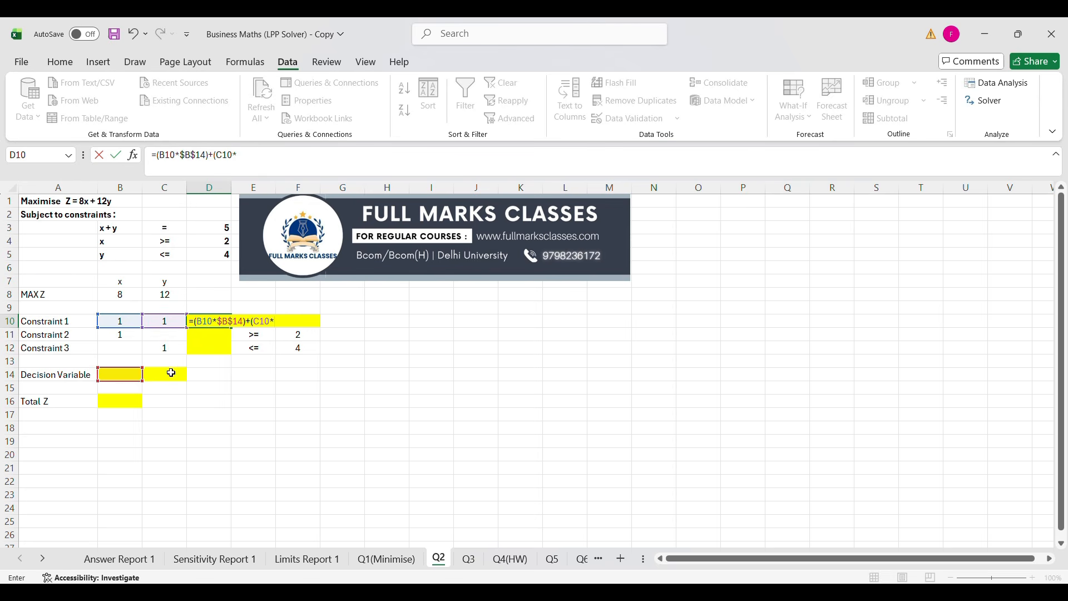
{"action": "left_click", "coordinate": [168, 376]}
{"action": "key", "text": "F4"}
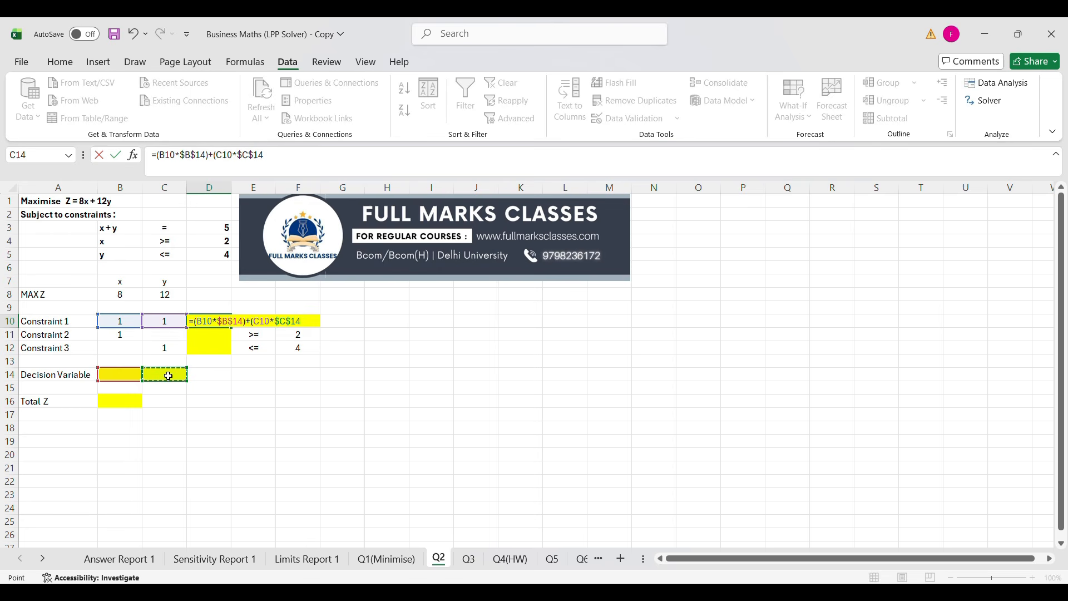
{"action": "type", "text": ")"}
{"action": "key", "text": "Return"}
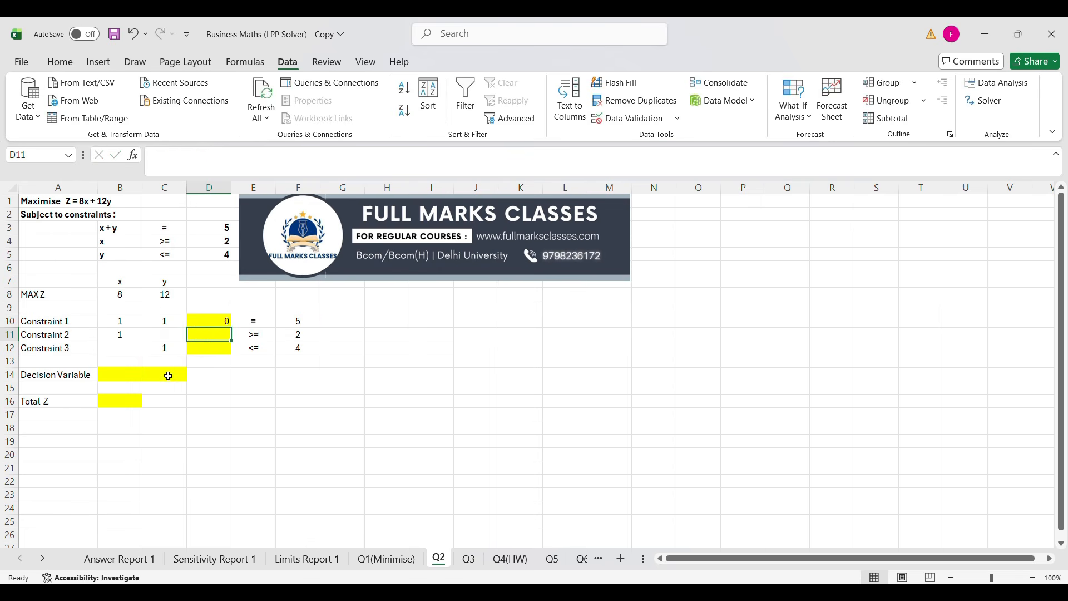
- Fill the Constraint 1 formula from D10 down through D12 and check the copied formula in D12
{"action": "left_click", "coordinate": [208, 321]}
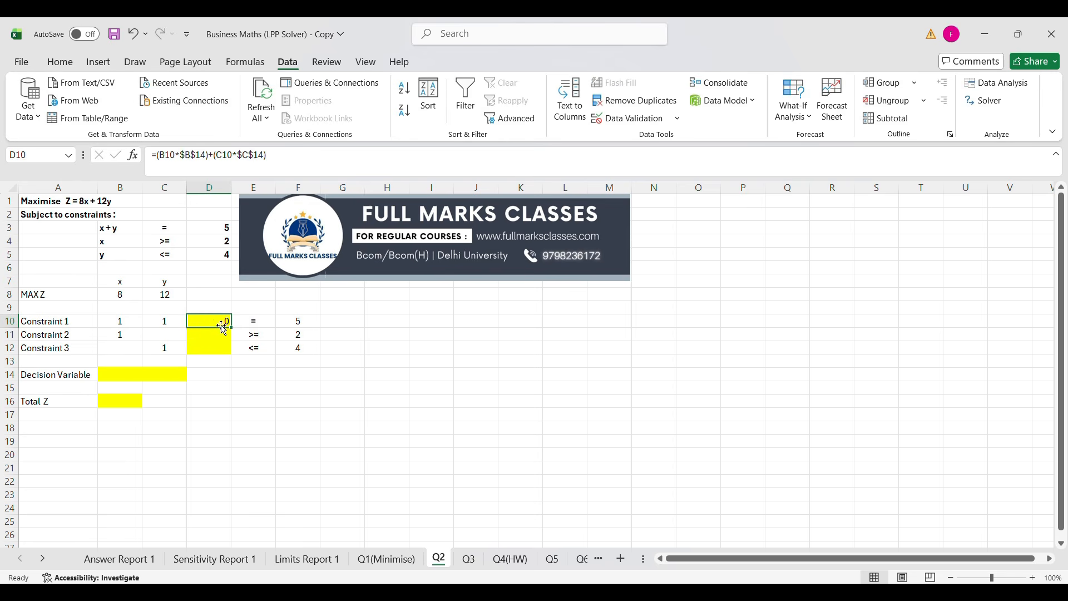
{"action": "left_click_drag", "start_coordinate": [229, 327], "coordinate": [235, 356]}
{"action": "left_click", "coordinate": [281, 386]}
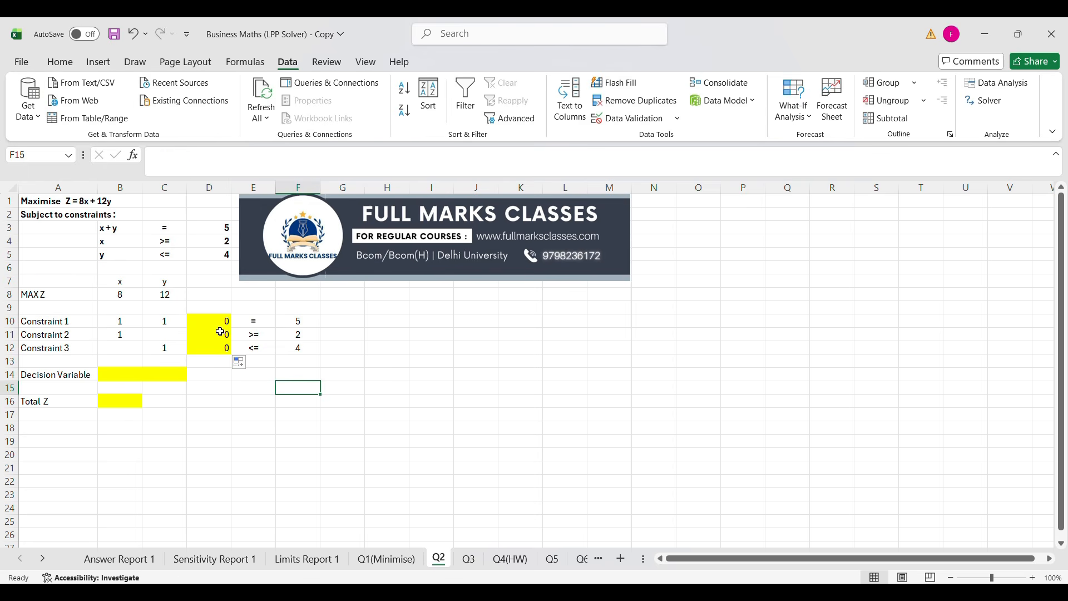
{"action": "left_click", "coordinate": [221, 348]}
{"action": "left_click", "coordinate": [290, 154]}
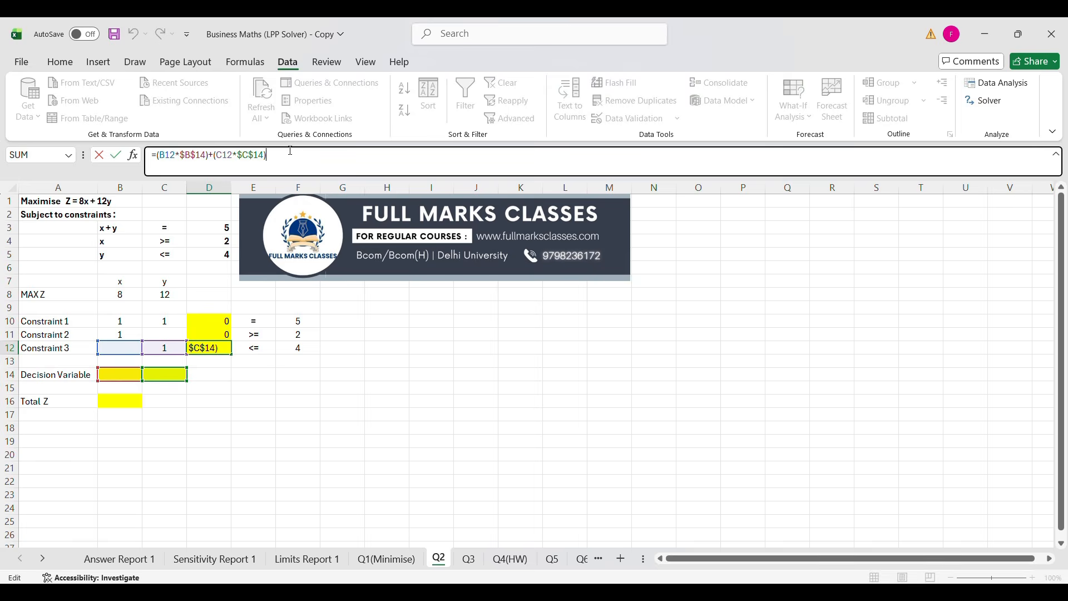
{"action": "key", "text": "Return"}
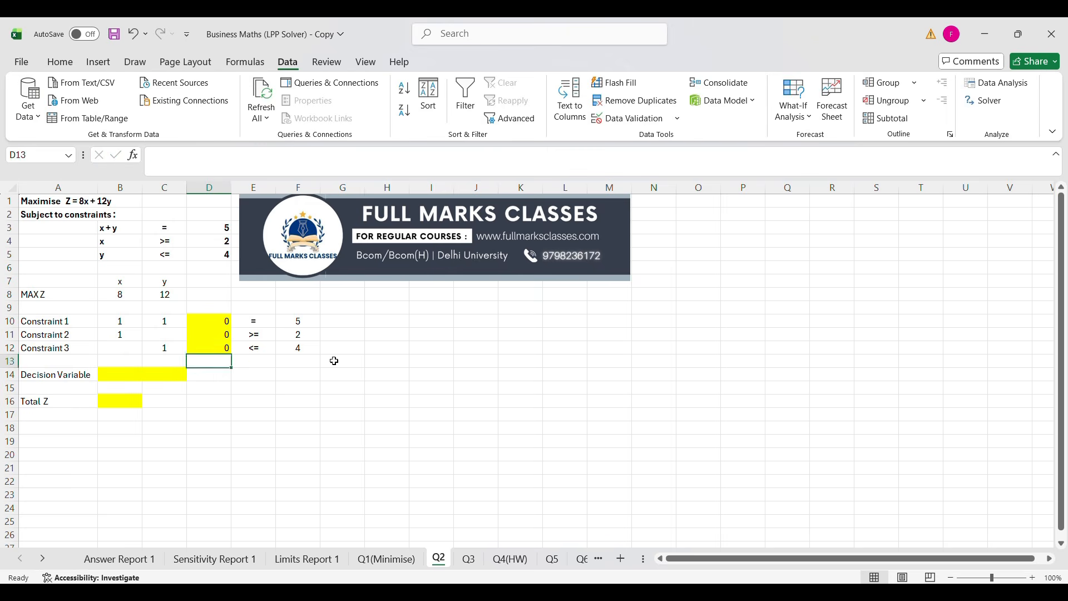
{"action": "left_click", "coordinate": [322, 413]}
- Enter the Total Z formula =(B8*B14)+(C8*C14) in cell B16
{"action": "left_click", "coordinate": [131, 404]}
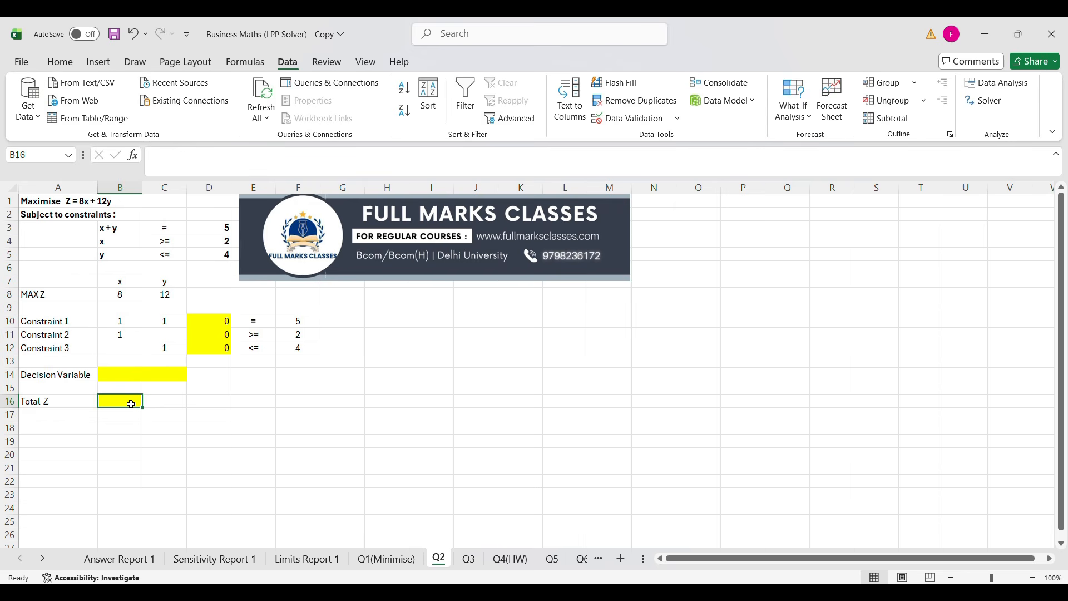
{"action": "type", "text": "=("}
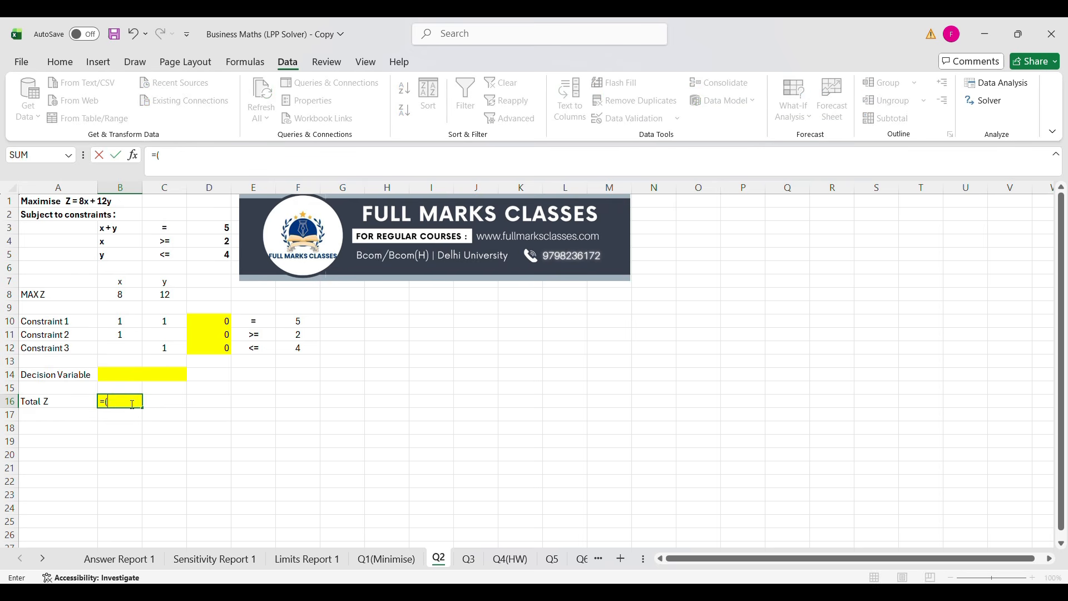
{"action": "left_click", "coordinate": [118, 294]}
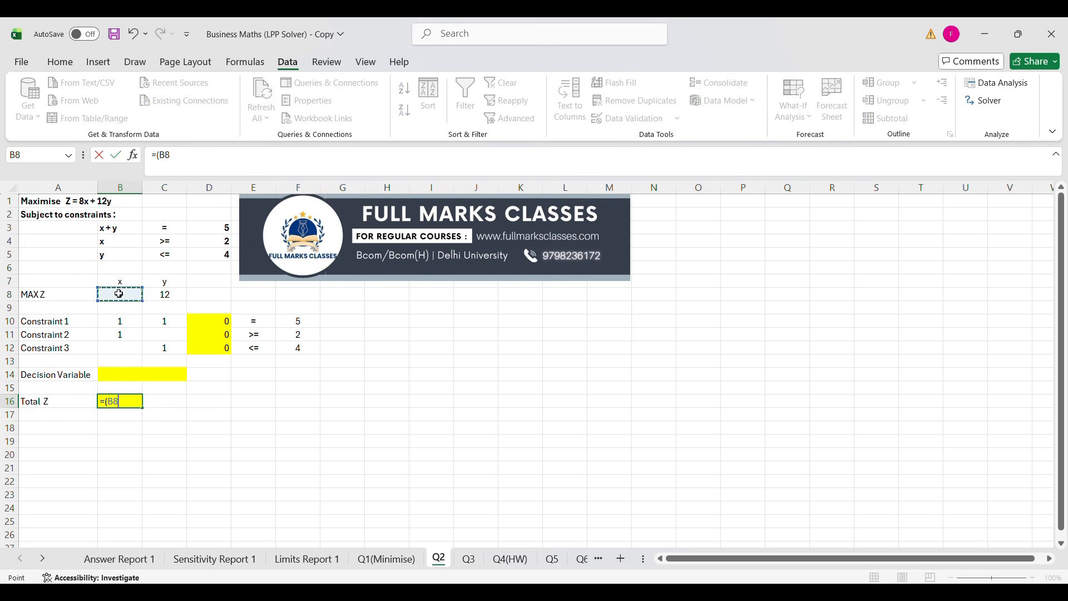
{"action": "type", "text": "*"}
{"action": "left_click", "coordinate": [119, 379]}
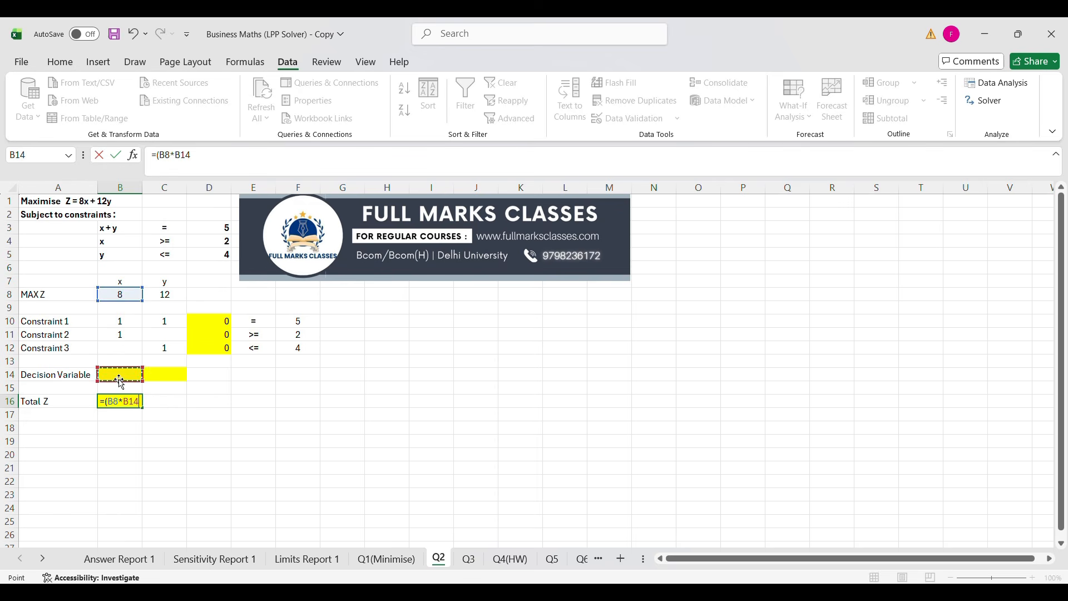
{"action": "type", "text": ")+"}
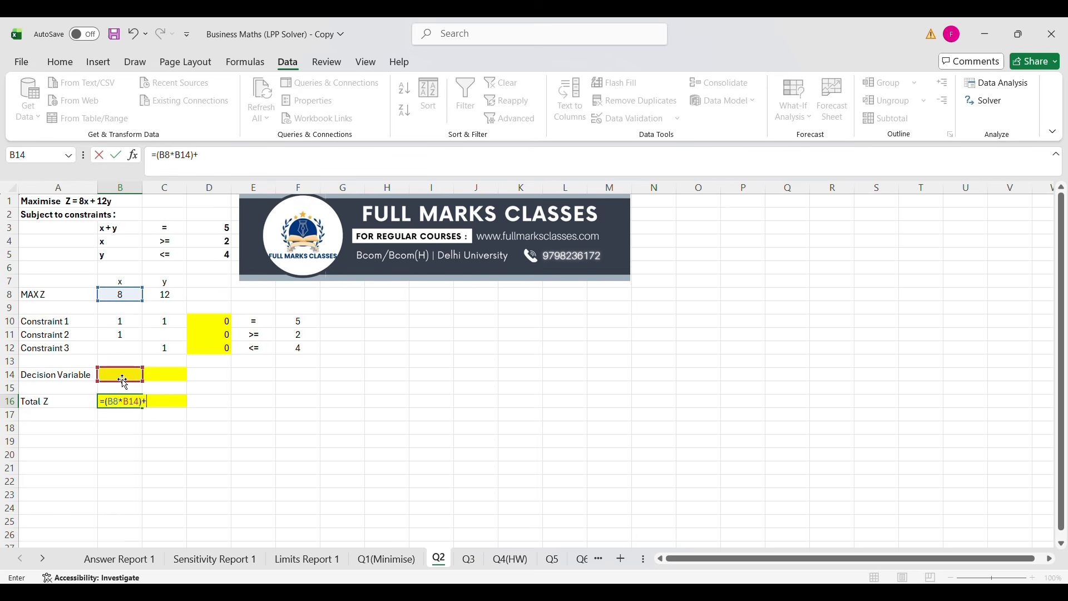
{"action": "type", "text": "("}
{"action": "left_click", "coordinate": [166, 299]}
{"action": "type", "text": "*"}
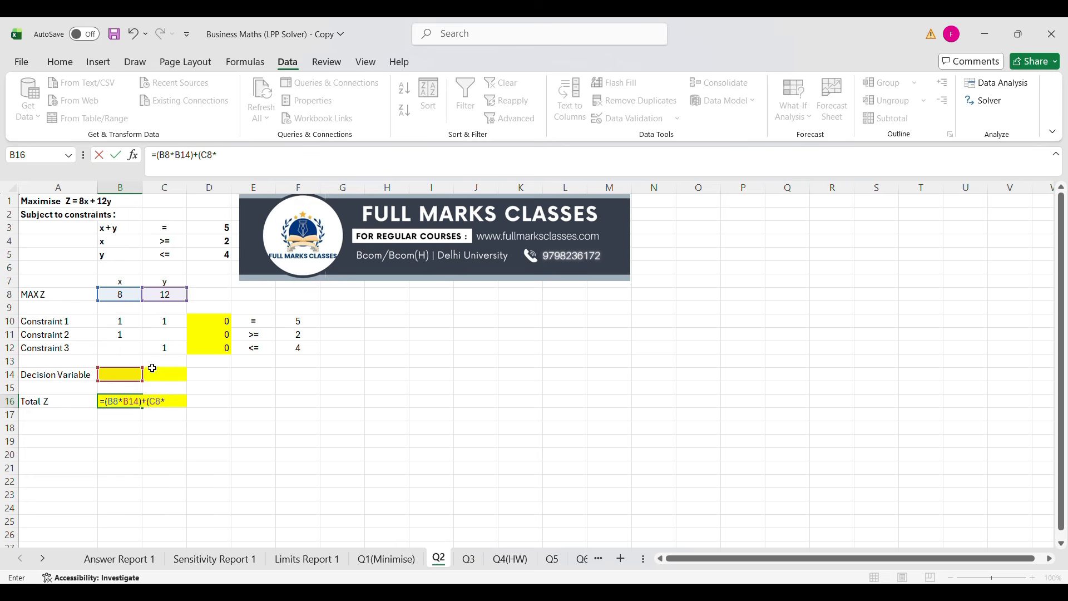
{"action": "left_click", "coordinate": [146, 372]}
{"action": "type", "text": ")"}
{"action": "key", "text": "Return"}
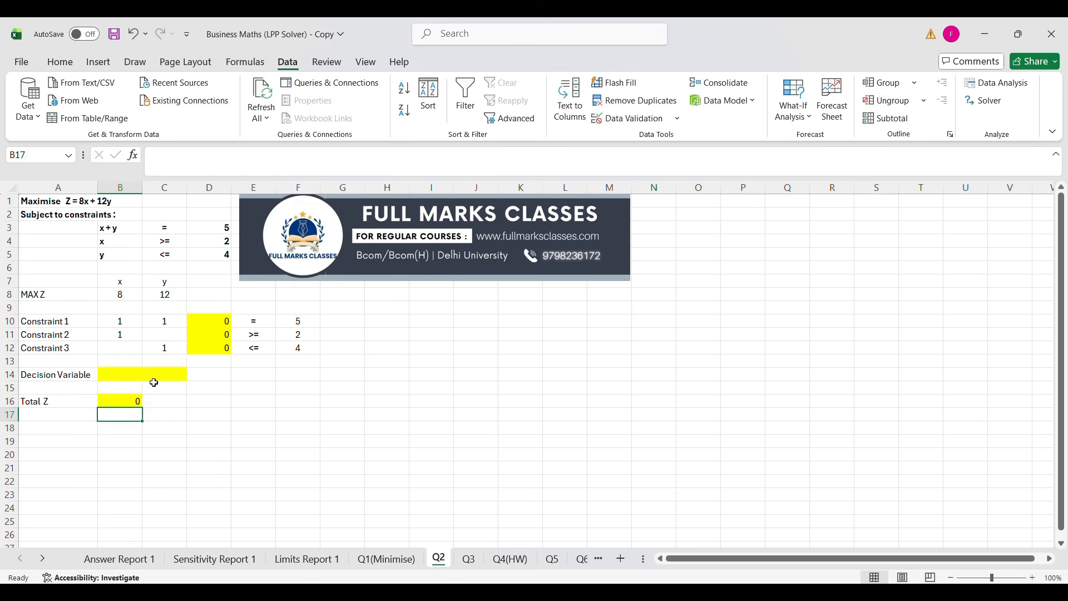
{"action": "left_click", "coordinate": [280, 430]}
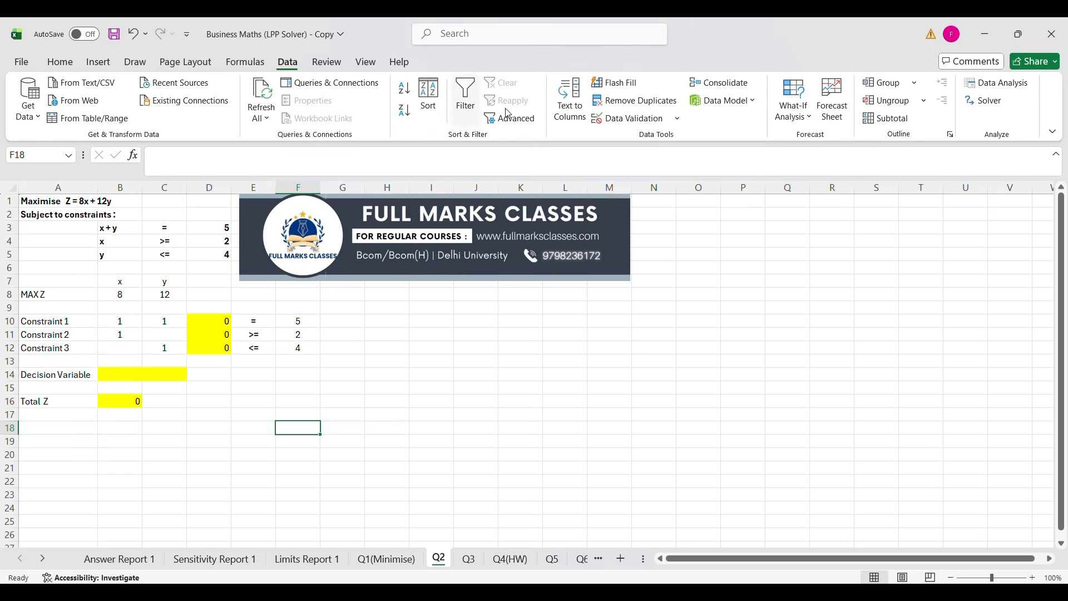
- Open Solver, set the objective cell to $B$16 again and choose Max as the optimisation goal
{"action": "left_click", "coordinate": [981, 101]}
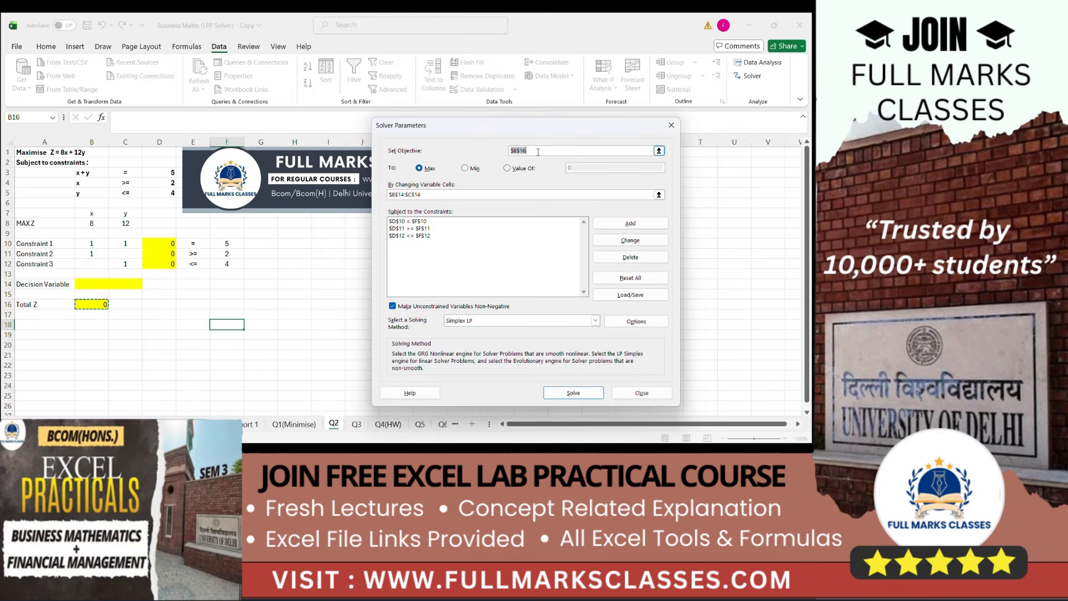
{"action": "left_click", "coordinate": [524, 151]}
{"action": "key", "text": "BackSpace"}
{"action": "key", "text": "BackSpace"}
{"action": "key", "text": "BackSpace"}
{"action": "key", "text": "BackSpace"}
{"action": "key", "text": "BackSpace"}
{"action": "left_click", "coordinate": [102, 306]}
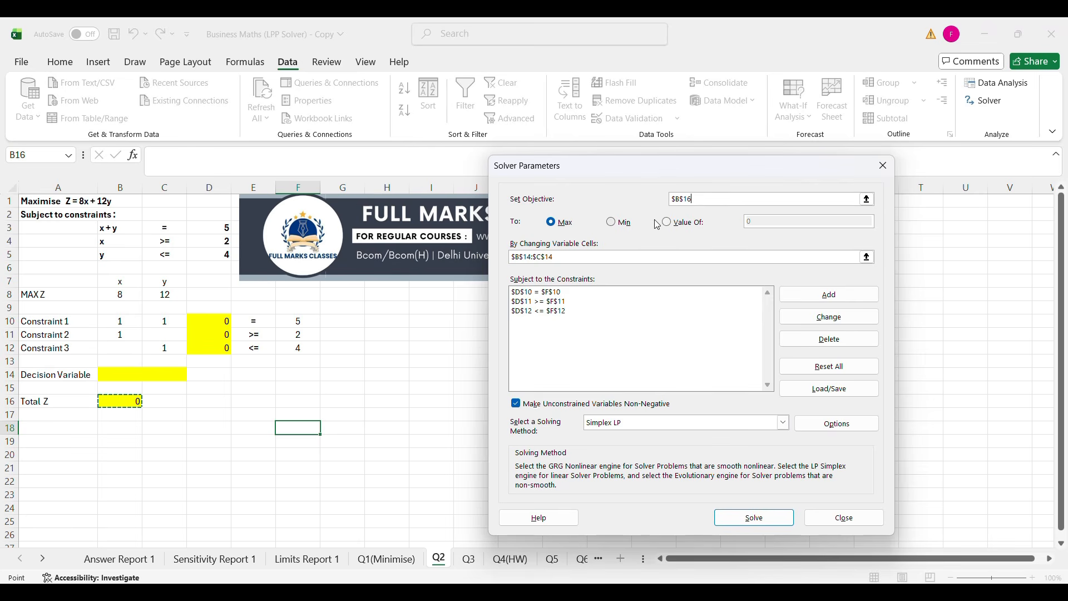
{"action": "left_click", "coordinate": [612, 223]}
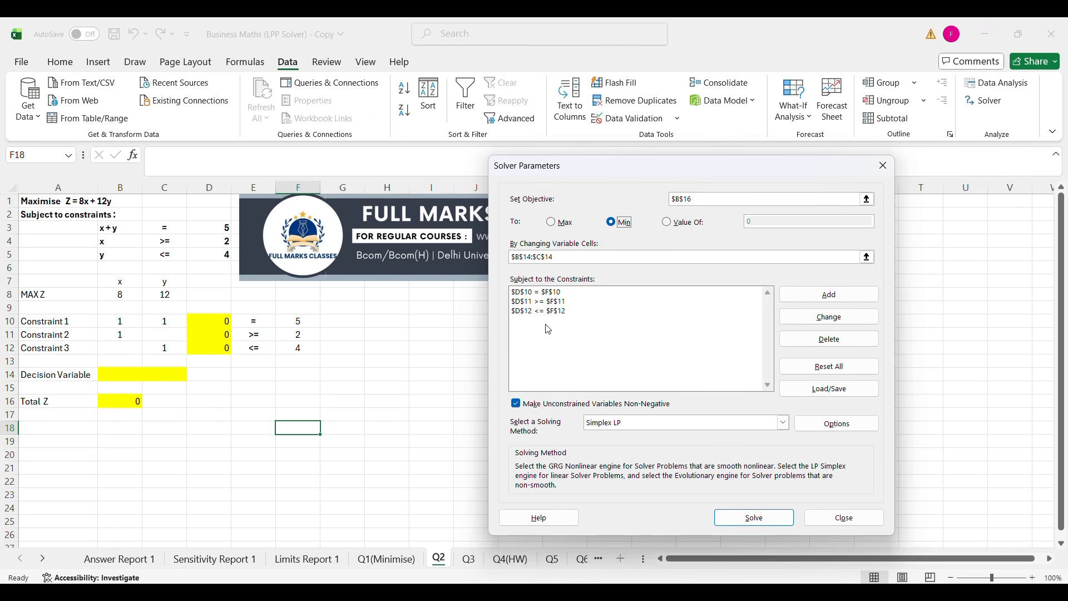
{"action": "left_click", "coordinate": [556, 226]}
- Clear Solver's changing variable cells and reselect the decision variable range $B$14:$C$14
{"action": "left_click", "coordinate": [586, 259]}
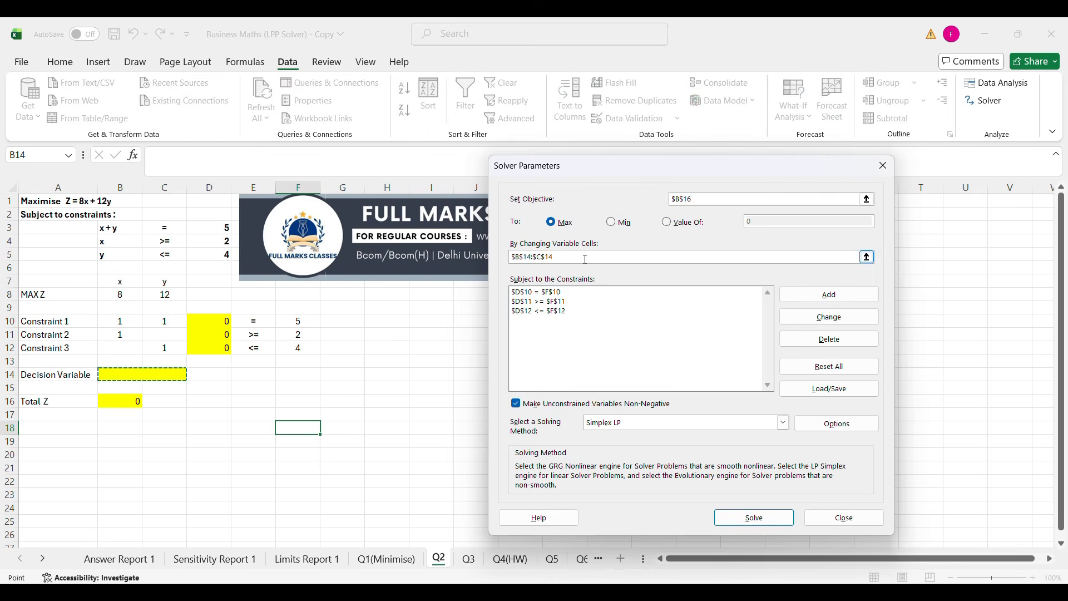
{"action": "key", "text": "ctrl+a"}
{"action": "key", "text": "BackSpace"}
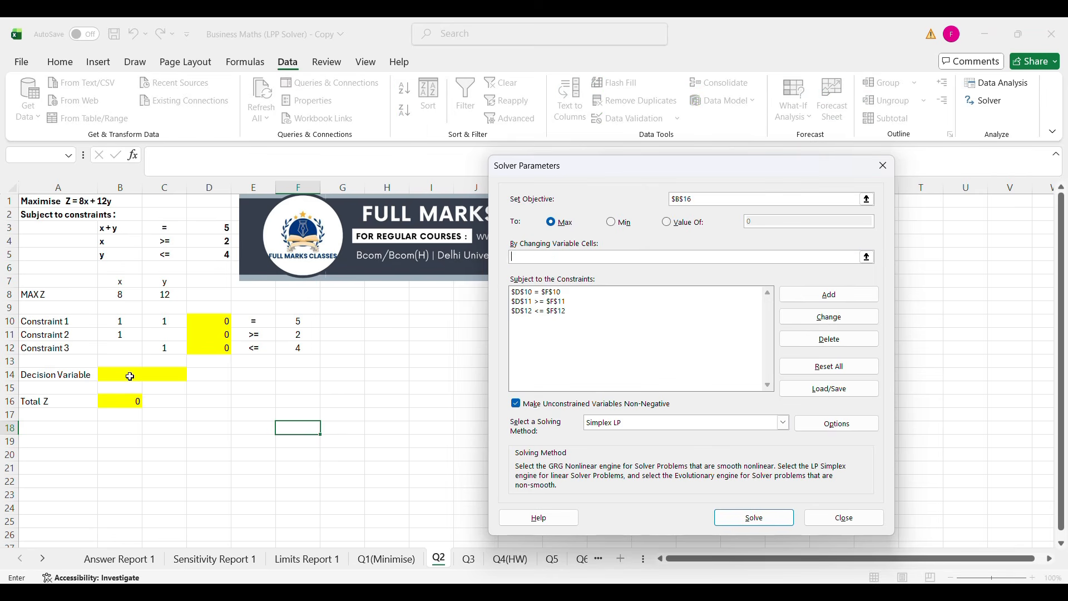
{"action": "left_click_drag", "start_coordinate": [130, 377], "coordinate": [159, 383]}
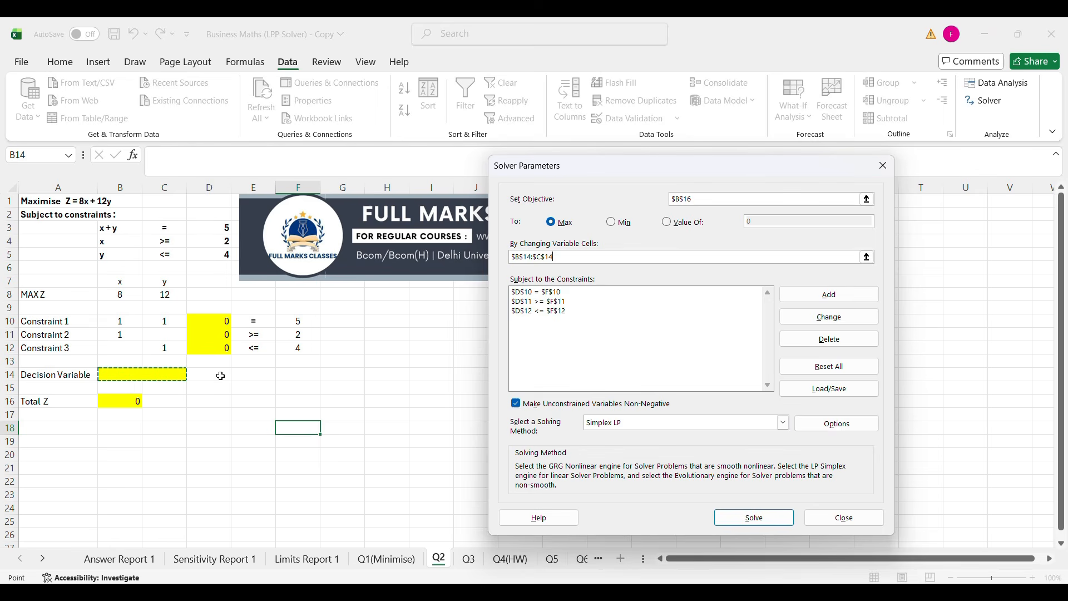
- Delete all three existing constraints from the Solver parameters
{"action": "left_click", "coordinate": [575, 293]}
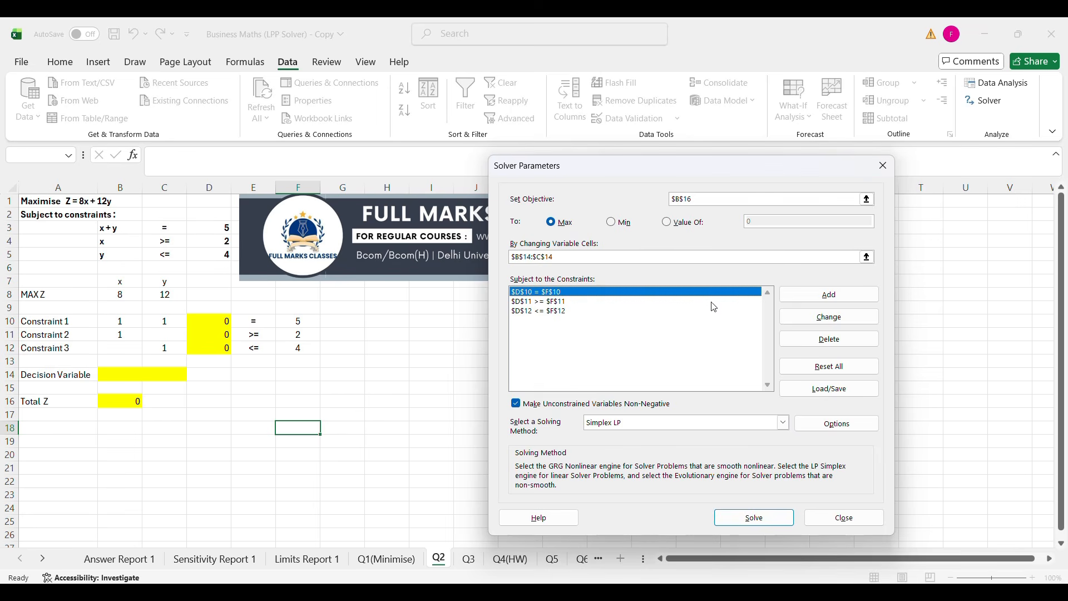
{"action": "left_click", "coordinate": [794, 342]}
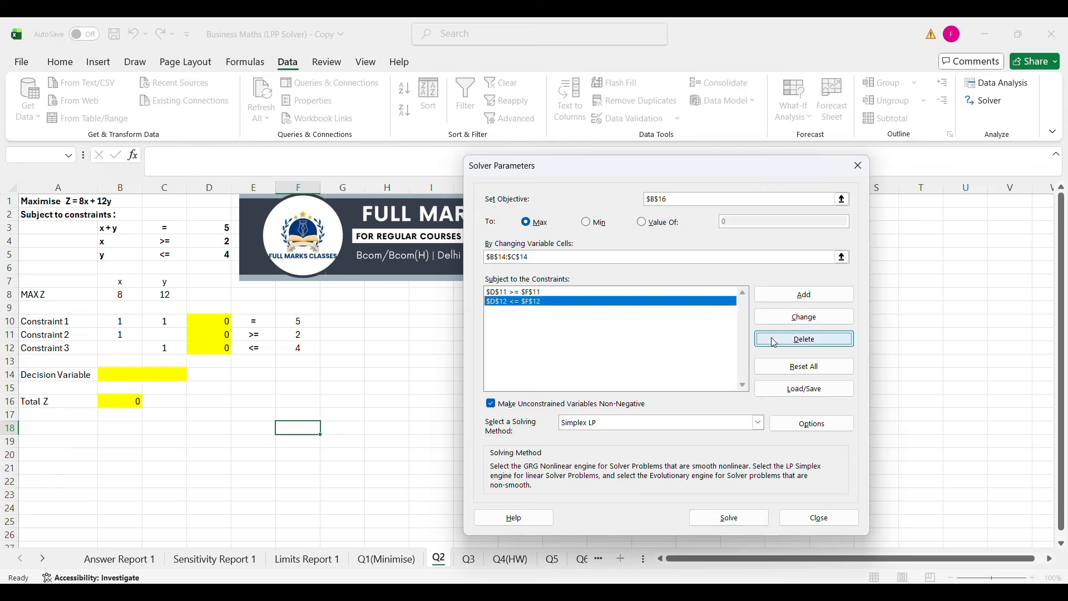
{"action": "left_click", "coordinate": [774, 342]}
{"action": "left_click", "coordinate": [529, 293]}
{"action": "left_click", "coordinate": [794, 341]}
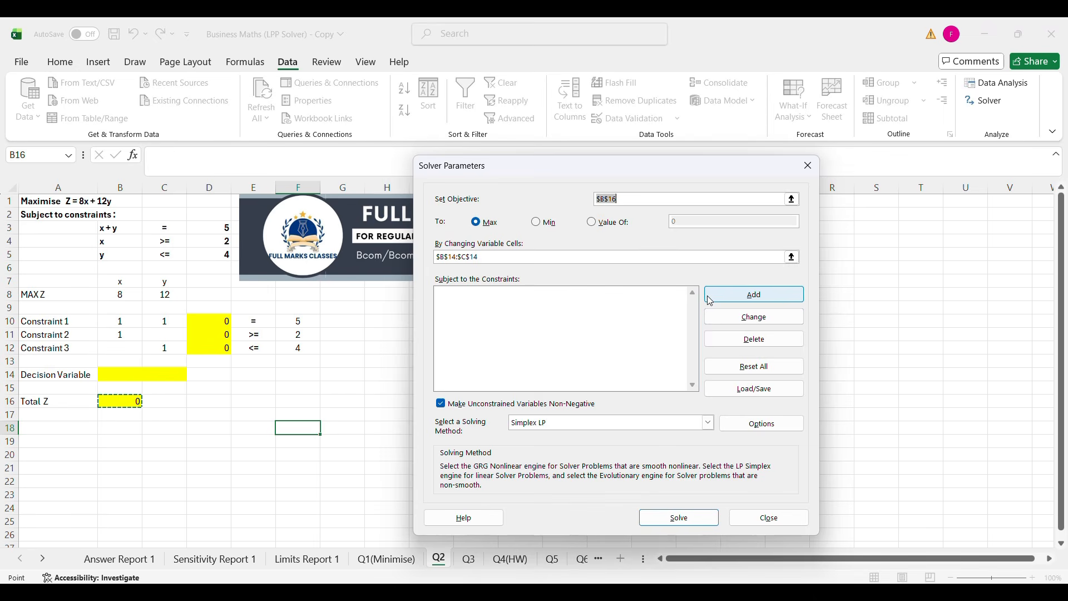
- Add the Solver constraint $D$10 = $F$10 for Constraint 1
{"action": "left_click", "coordinate": [711, 300]}
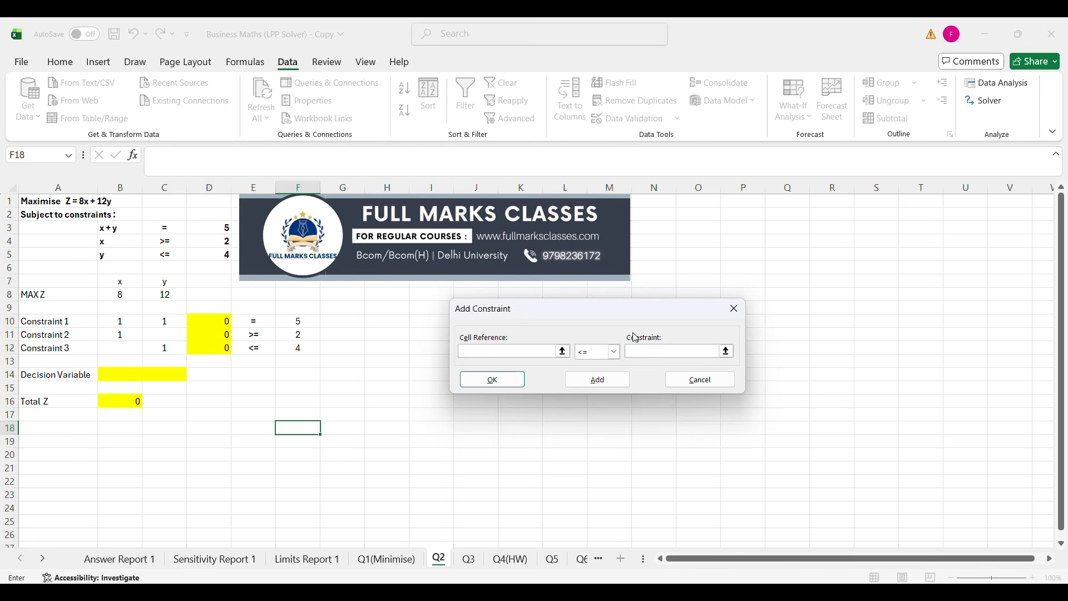
{"action": "left_click", "coordinate": [215, 321]}
{"action": "left_click", "coordinate": [614, 351]}
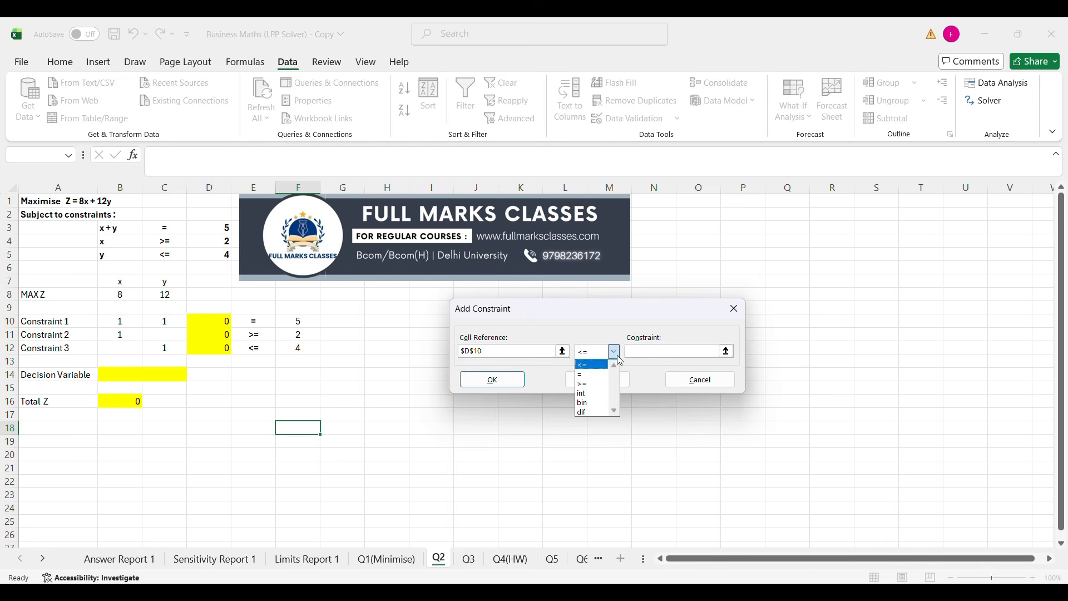
{"action": "left_click", "coordinate": [588, 374]}
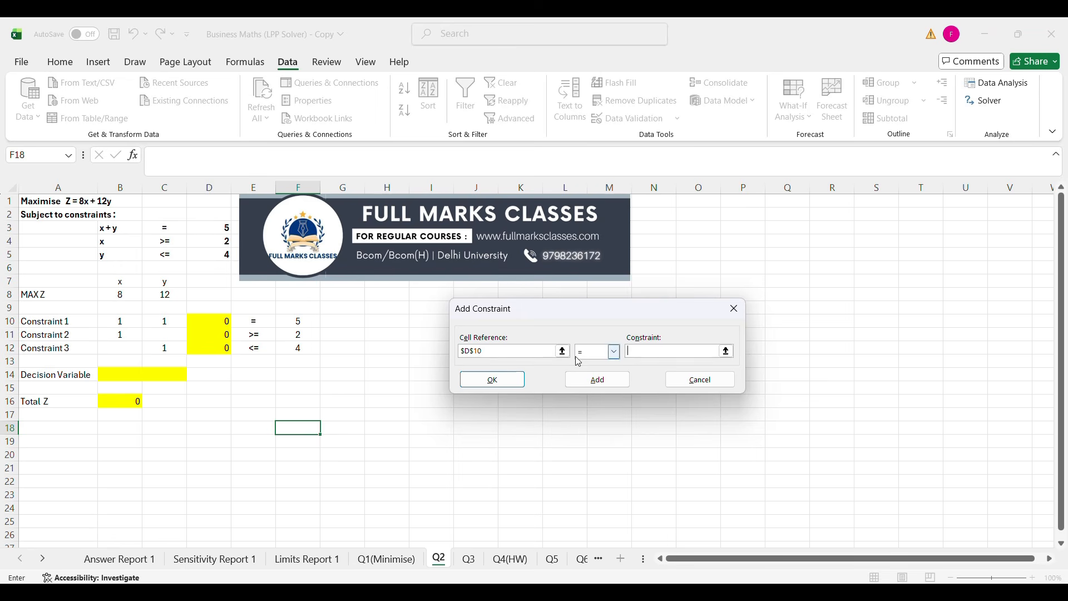
{"action": "left_click", "coordinate": [648, 349]}
{"action": "left_click", "coordinate": [295, 323]}
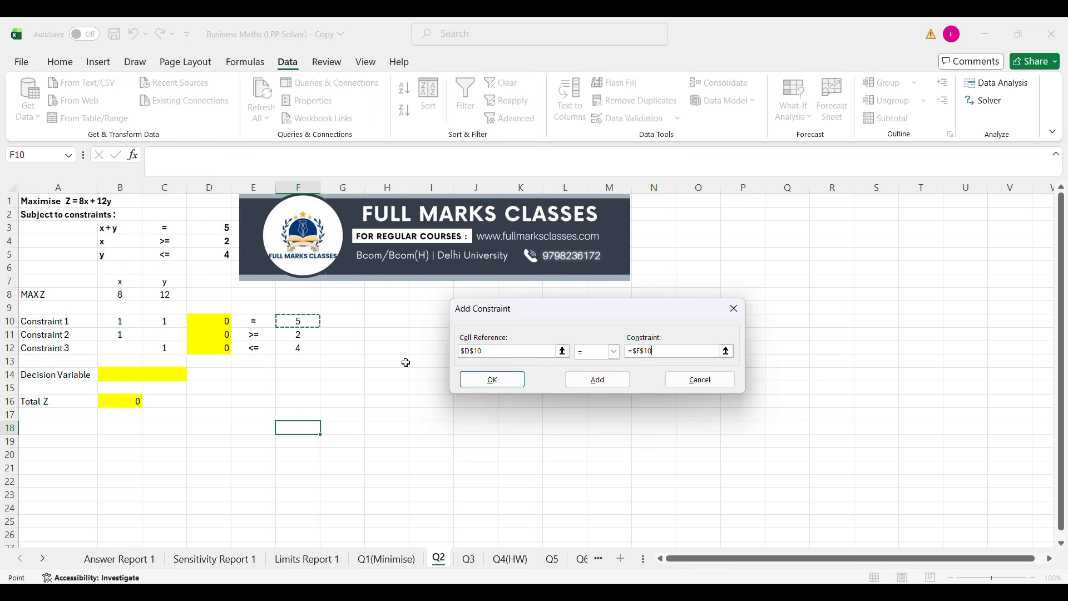
{"action": "left_click", "coordinate": [596, 380]}
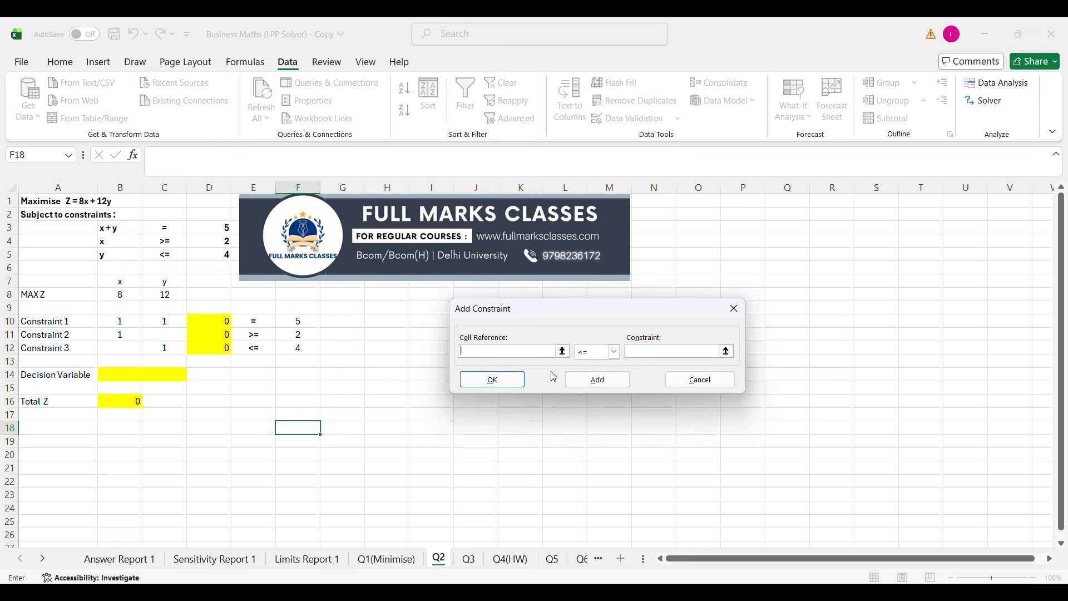
- Add the Solver constraint $D$11 >= $F$11 for Constraint 2
{"action": "left_click", "coordinate": [221, 337]}
{"action": "left_click", "coordinate": [614, 352]}
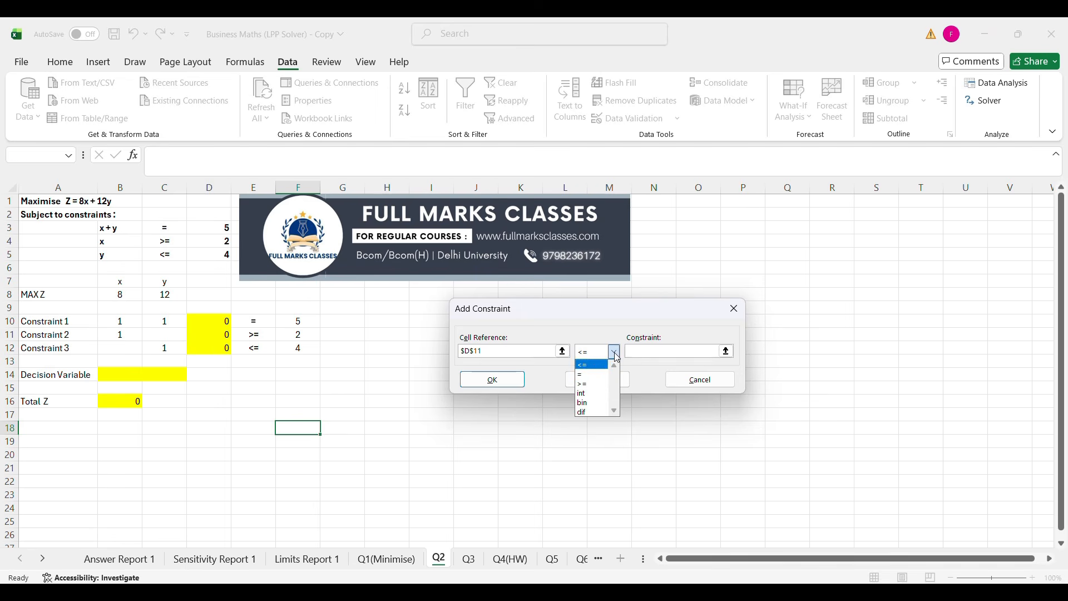
{"action": "left_click", "coordinate": [584, 384]}
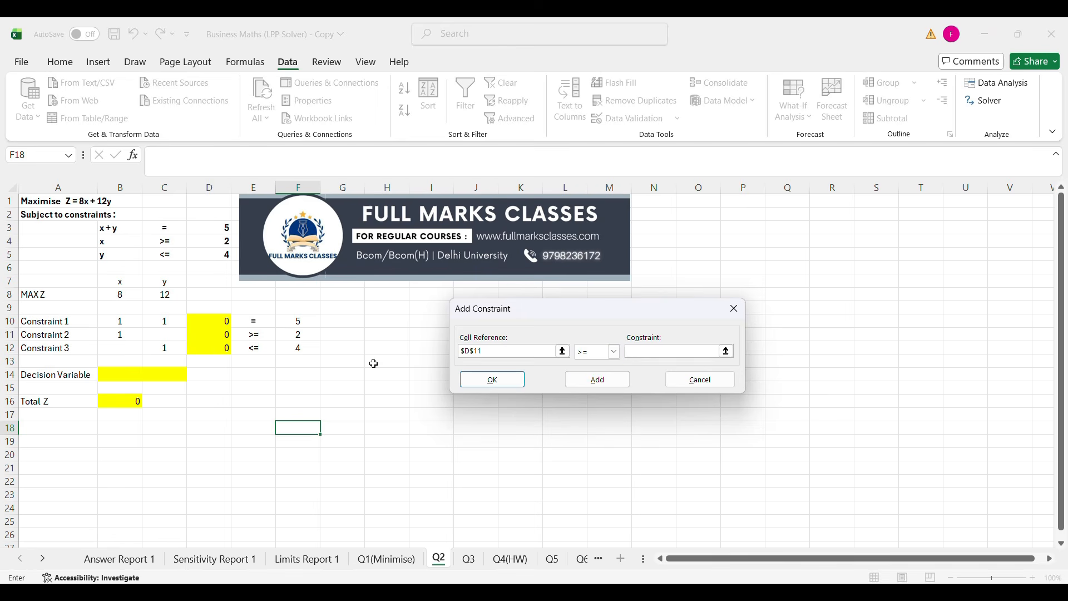
{"action": "left_click", "coordinate": [298, 335]}
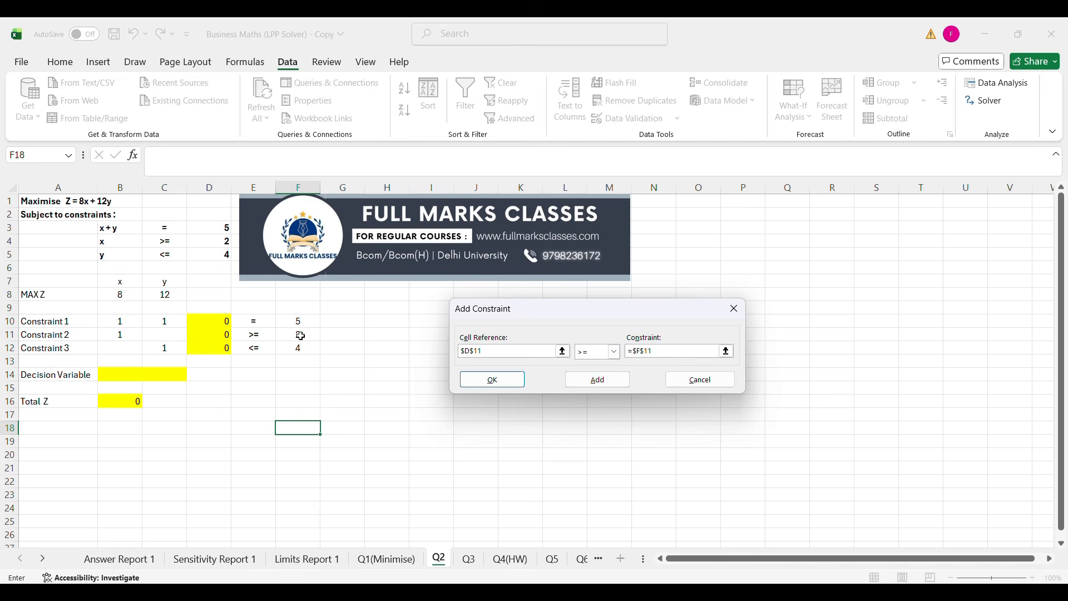
{"action": "left_click", "coordinate": [598, 380]}
- Add the Solver constraint $D$12 <= $F$12 for Constraint 3 and return to the Solver parameters
{"action": "left_click", "coordinate": [223, 346]}
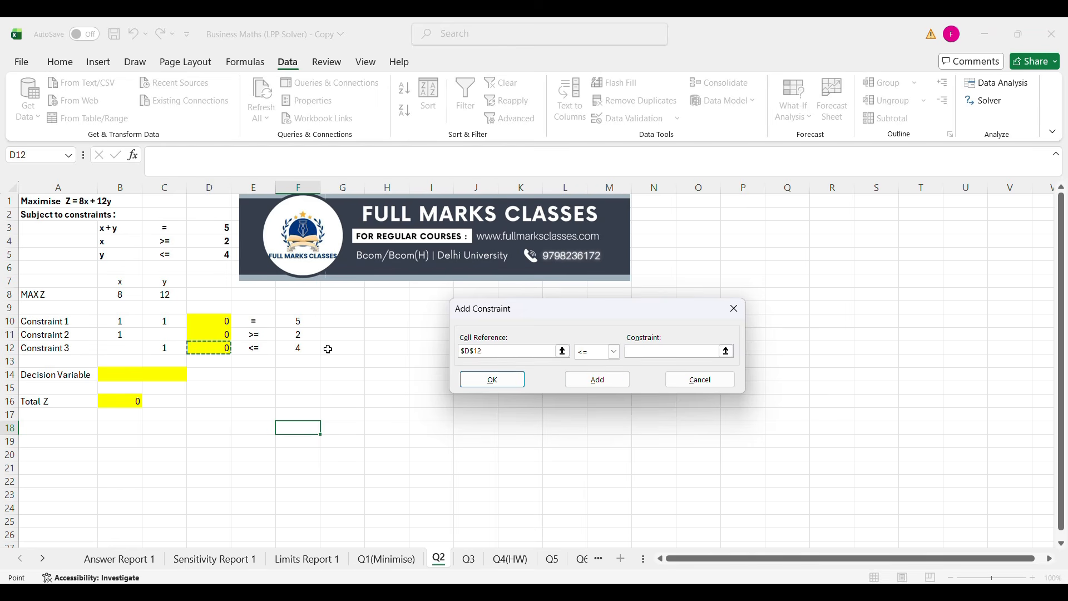
{"action": "left_click", "coordinate": [719, 351]}
{"action": "left_click", "coordinate": [302, 349]}
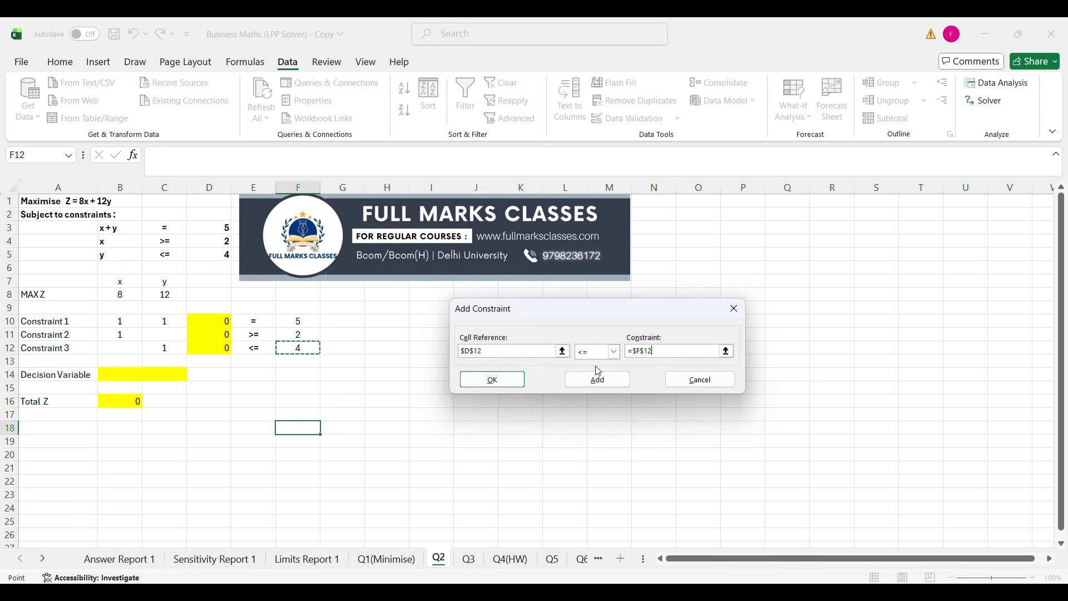
{"action": "left_click", "coordinate": [512, 382]}
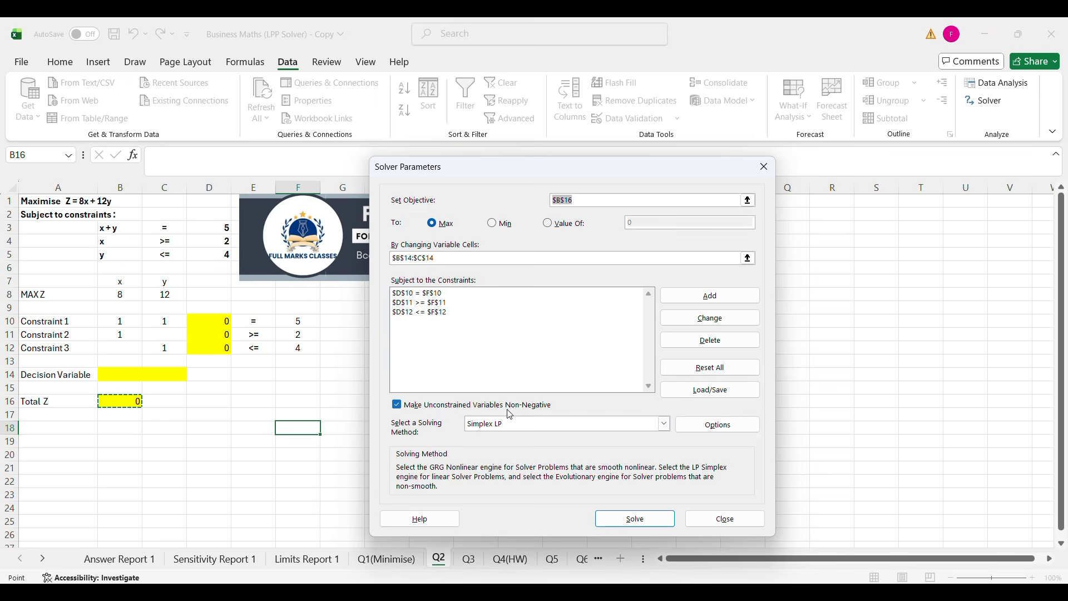
- Select Simplex LP as the solving method and solve the model
{"action": "left_click", "coordinate": [664, 423]}
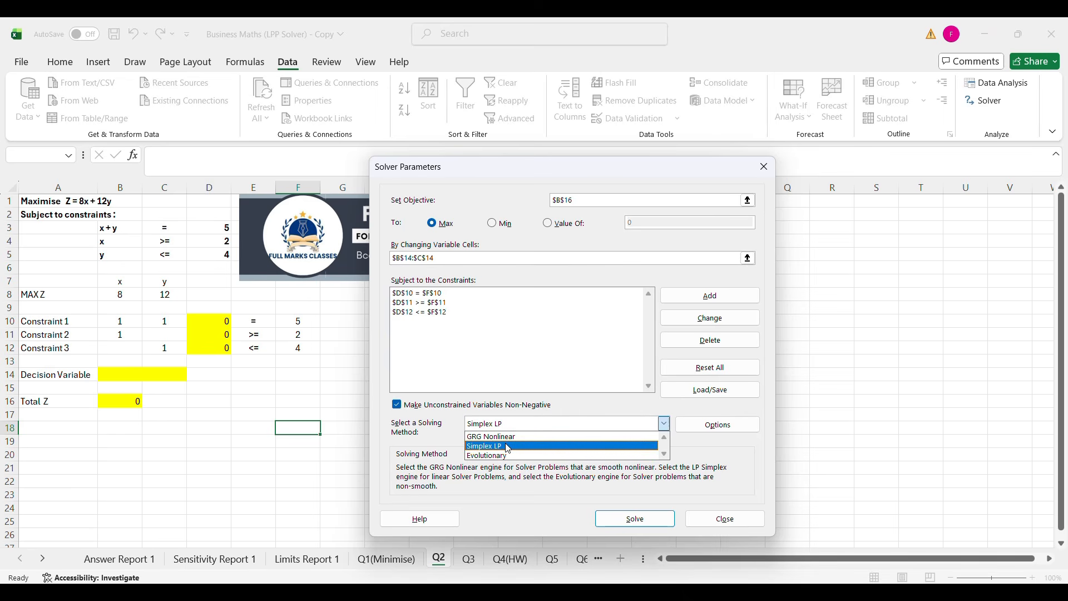
{"action": "left_click", "coordinate": [508, 448]}
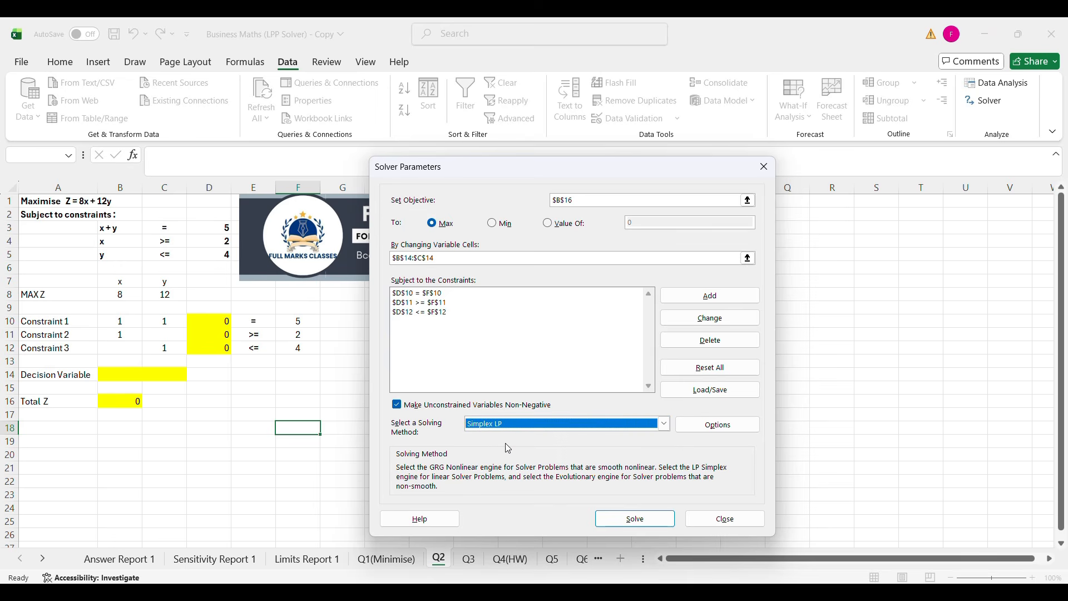
{"action": "left_click", "coordinate": [637, 518]}
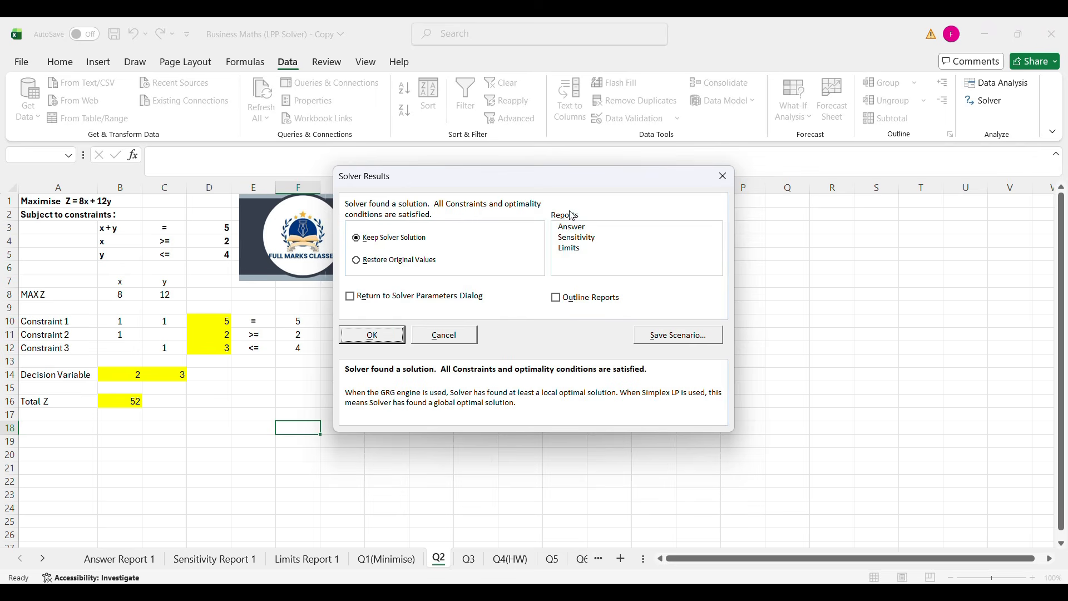
- Keep the Solver solution and check the Q2 decision variables and Total Z against the objective function
{"action": "left_click_drag", "start_coordinate": [560, 184], "coordinate": [623, 196]}
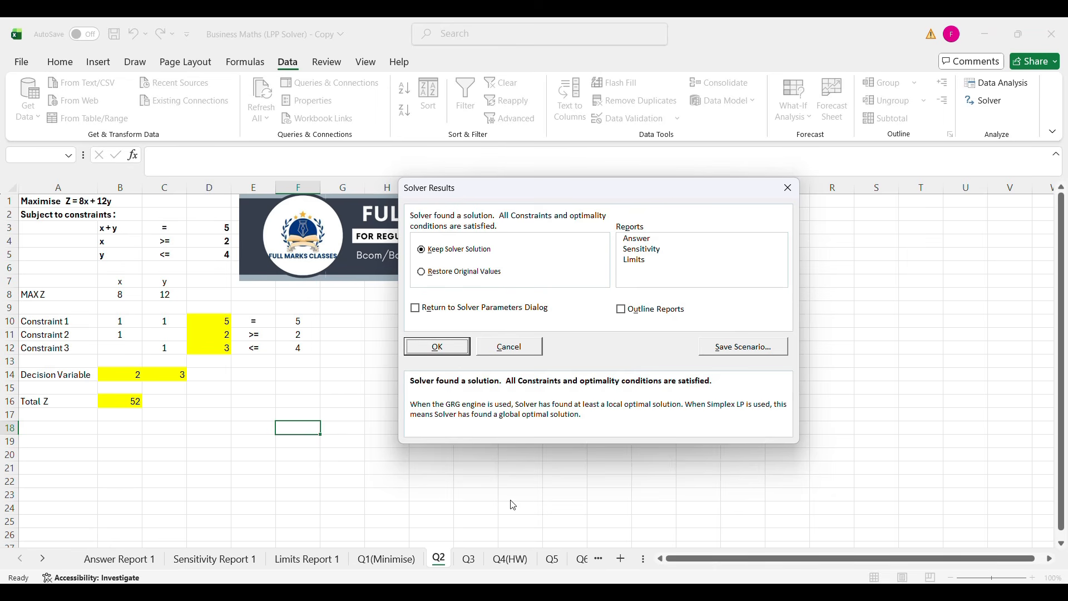
{"action": "left_click", "coordinate": [437, 349]}
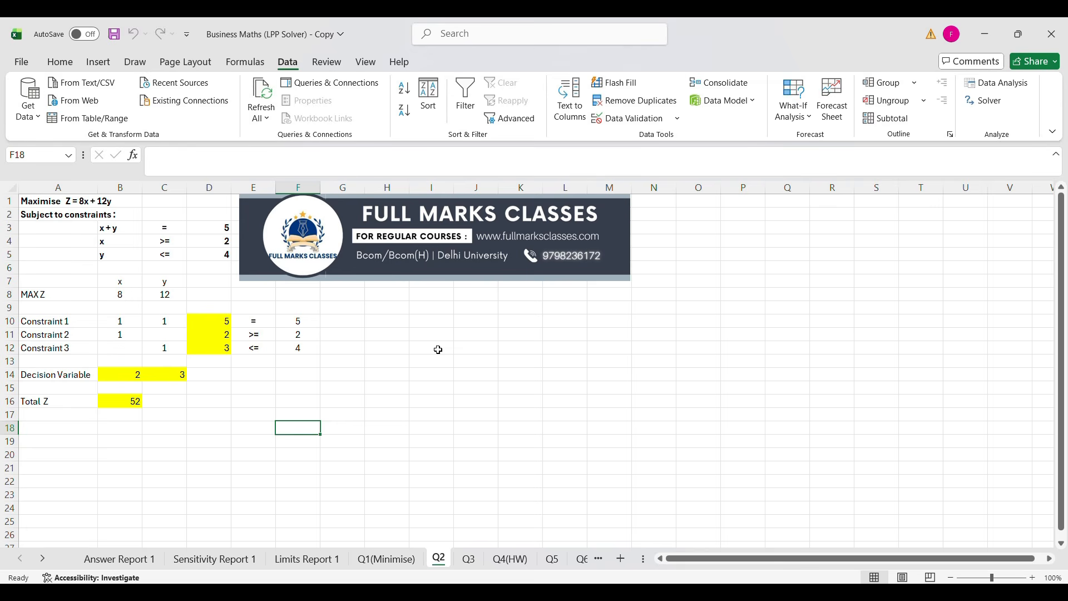
{"action": "left_click", "coordinate": [139, 374]}
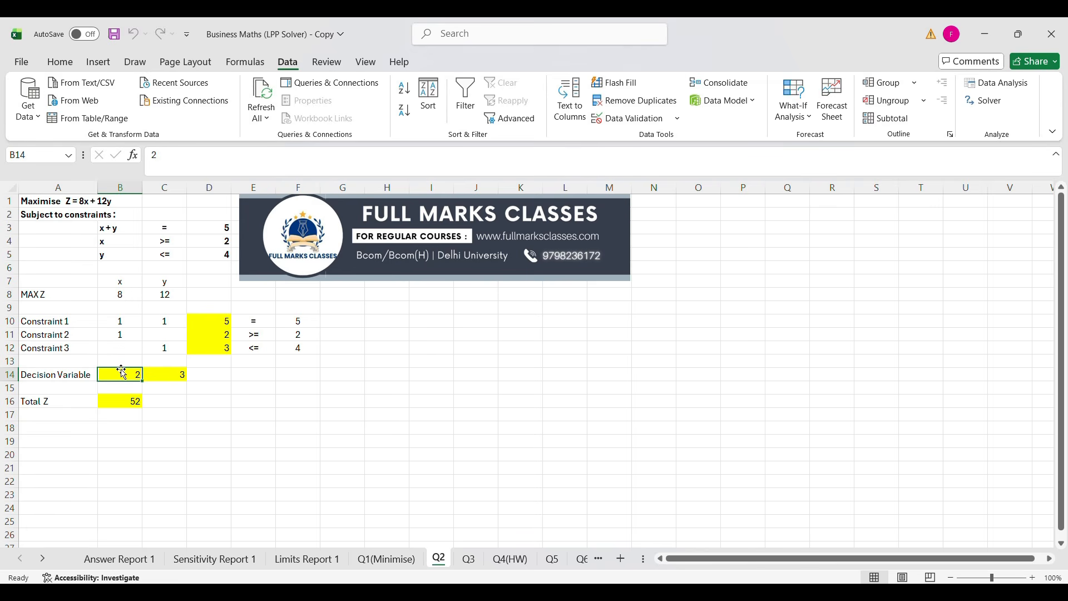
{"action": "left_click", "coordinate": [181, 380]}
{"action": "left_click", "coordinate": [134, 399]}
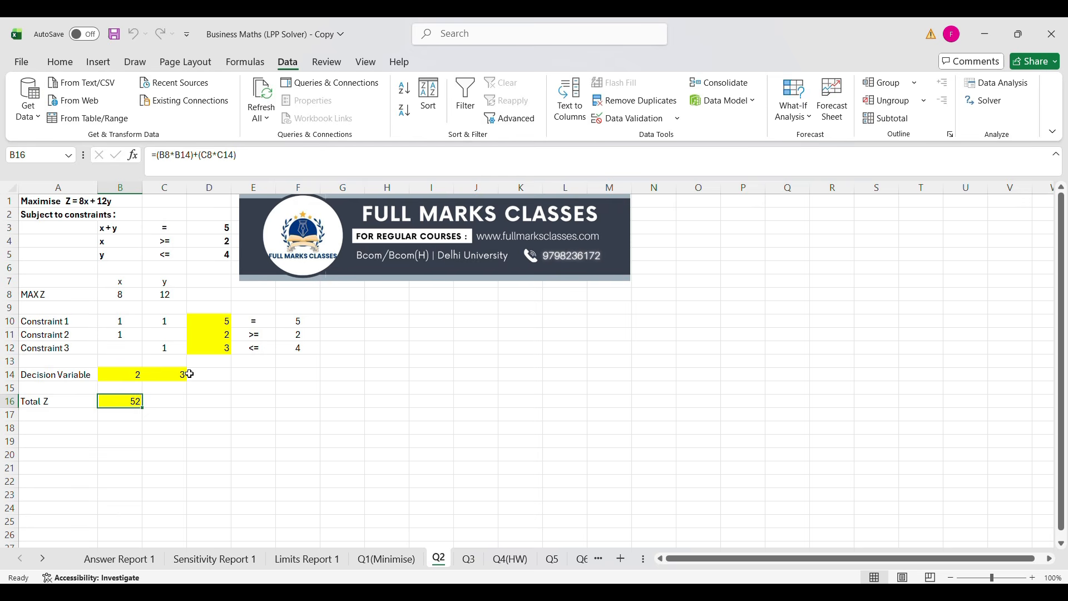
{"action": "left_click", "coordinate": [83, 202]}
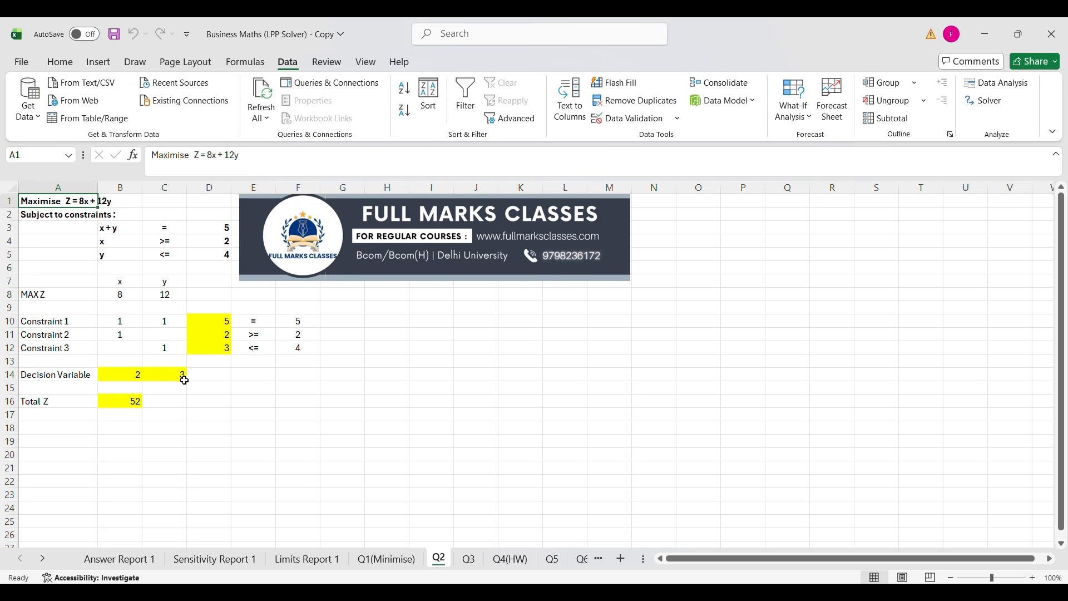
{"action": "left_click", "coordinate": [130, 401]}
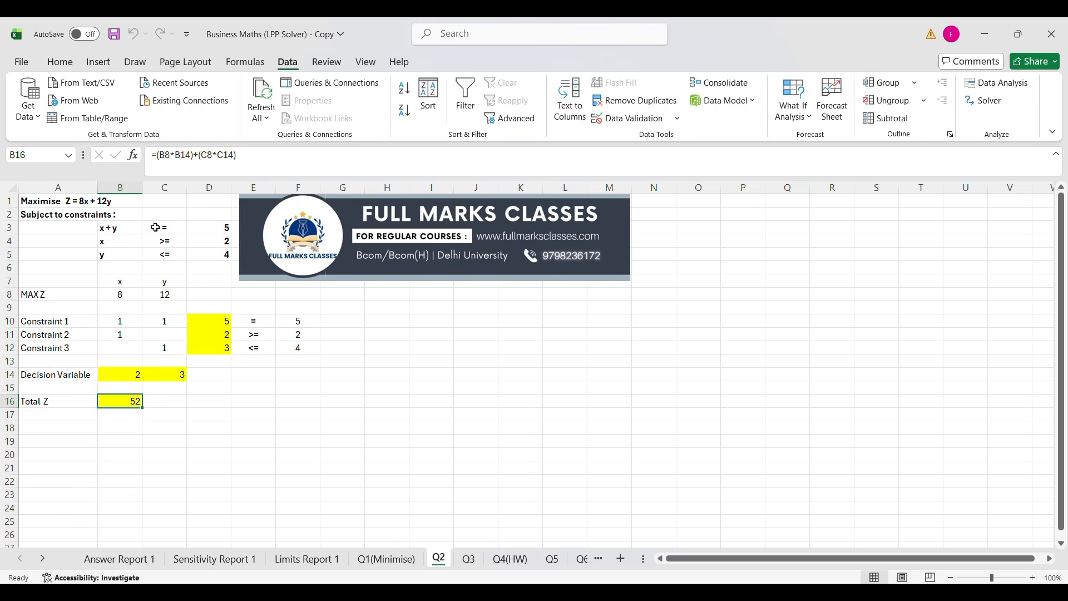
{"action": "left_click", "coordinate": [88, 202]}
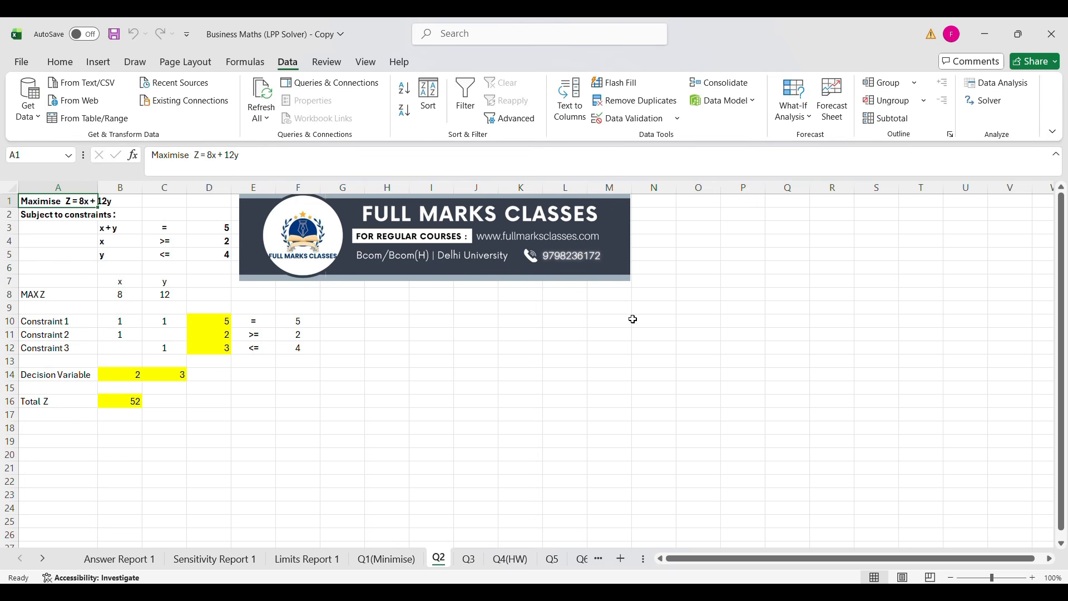
- On the Q3 sheet, enter the MAX Z coefficients 1 for x and 2 for y
{"action": "left_click", "coordinate": [468, 559]}
{"action": "left_click", "coordinate": [493, 418]}
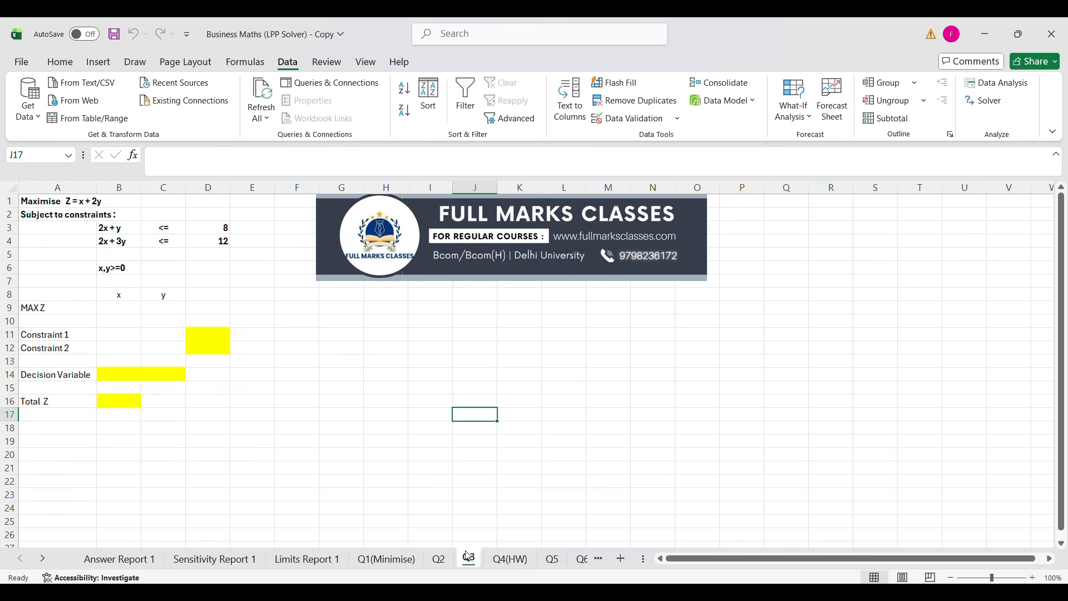
{"action": "left_click", "coordinate": [444, 558]}
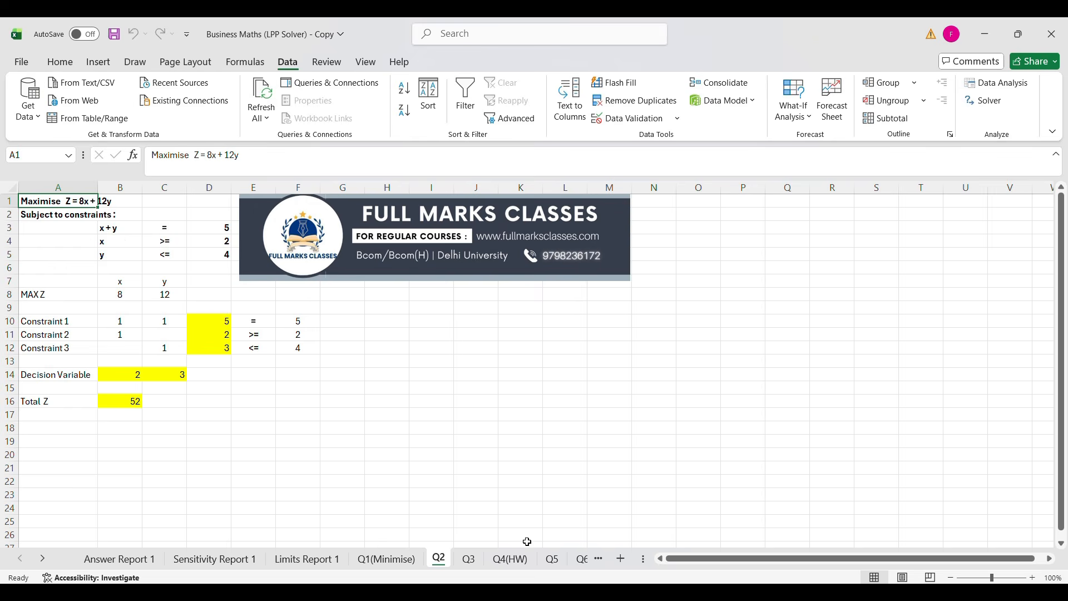
{"action": "left_click", "coordinate": [480, 561]}
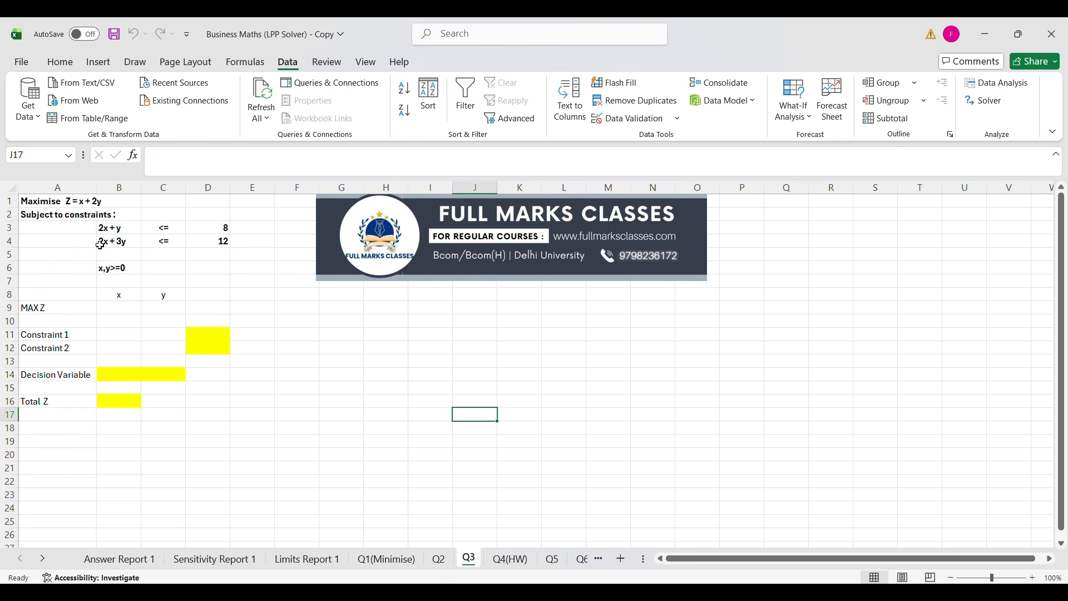
{"action": "left_click", "coordinate": [128, 309]}
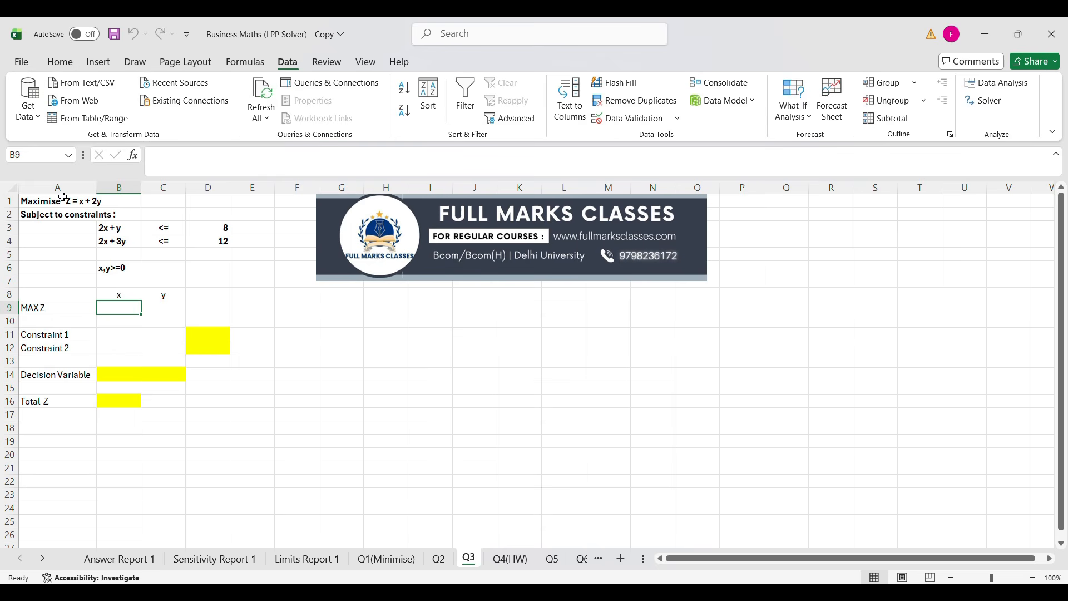
{"action": "key", "text": "F2"}
{"action": "type", "text": "1"}
{"action": "key", "text": "Tab"}
{"action": "type", "text": "2"}
{"action": "key", "text": "Return"}
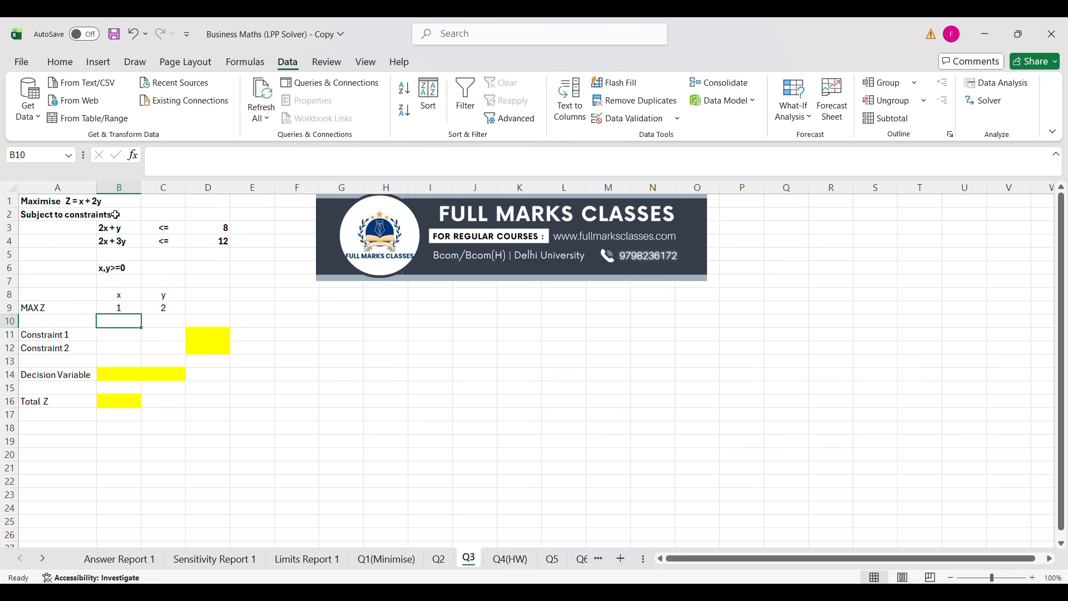
- Enter the Constraint 1 coefficients 2 for x and 1 for y in B11 and C11
{"action": "key", "text": "Return"}
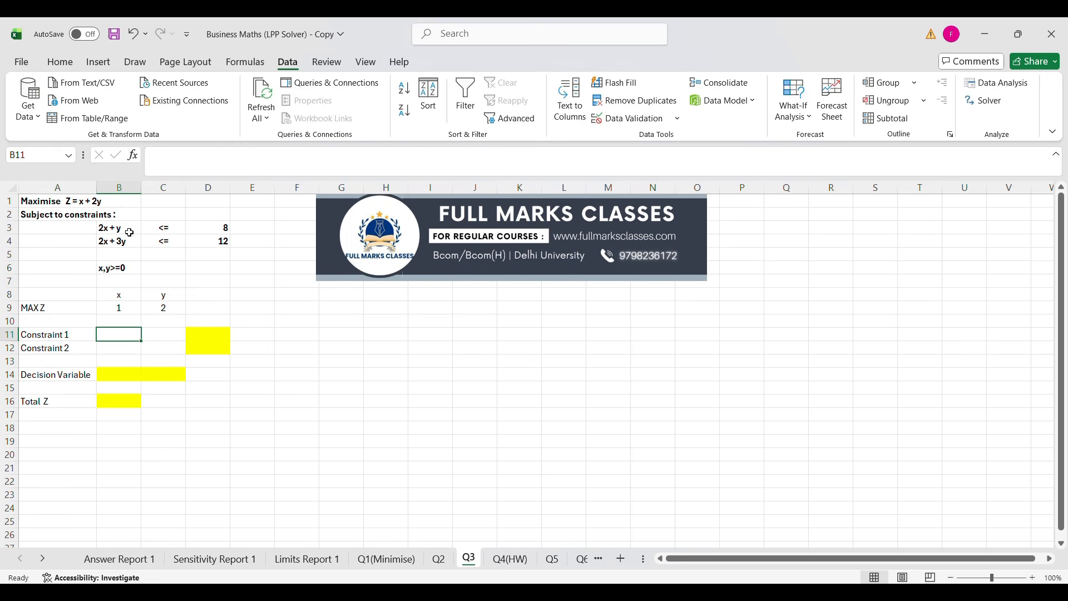
{"action": "type", "text": "2"}
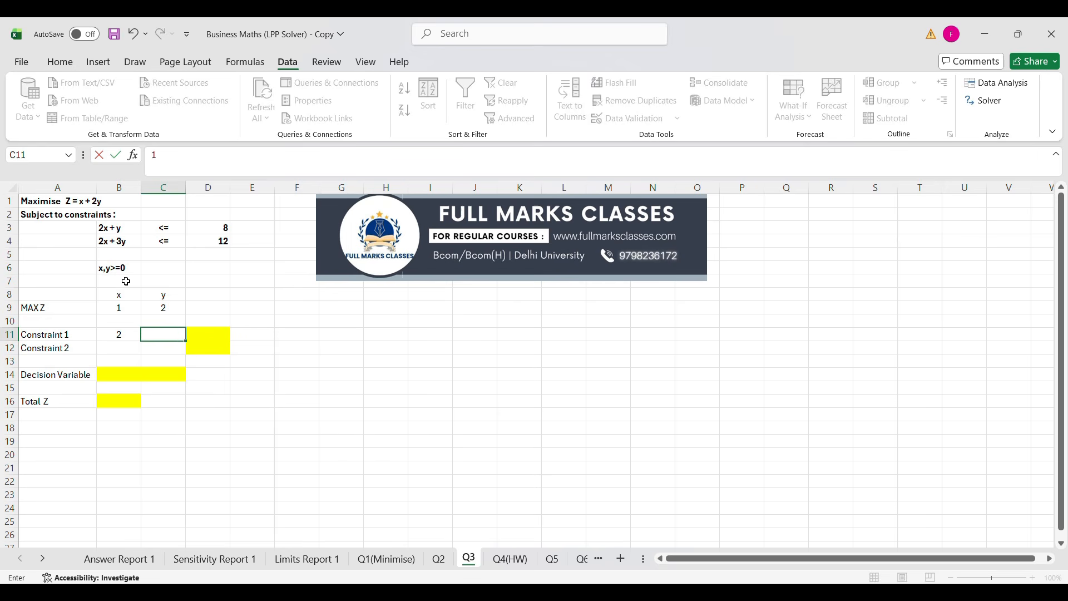
{"action": "key", "text": "Tab"}
{"action": "key", "text": "Tab"}
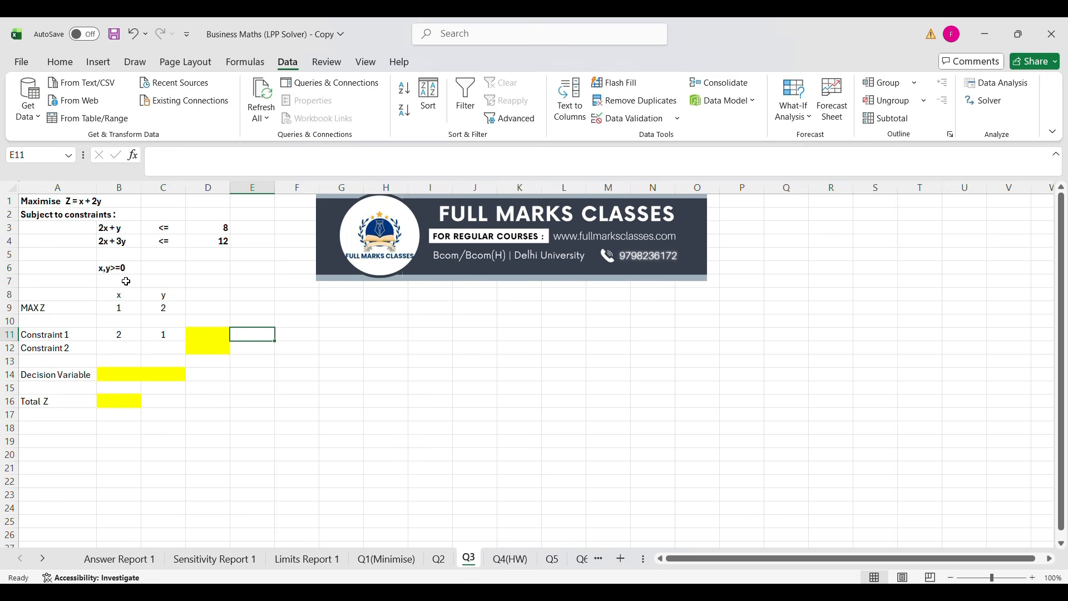
- Copy the constraint signs and limits from C3:D4 into E11:F12 beside Constraints 1 and 2
{"action": "left_click_drag", "start_coordinate": [163, 228], "coordinate": [227, 239]}
{"action": "key", "text": "ctrl+c"}
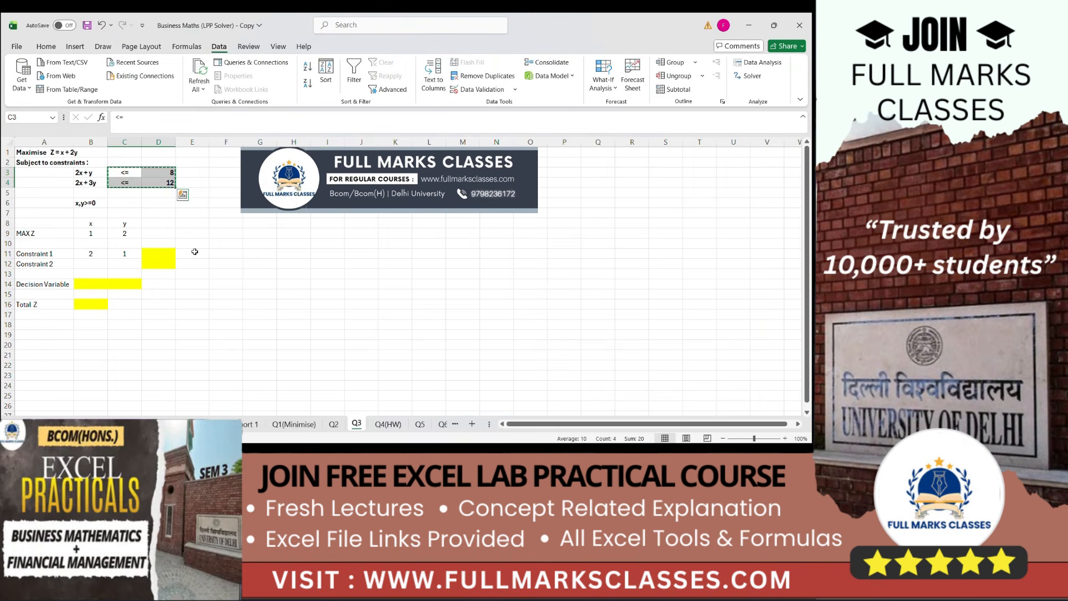
{"action": "left_click", "coordinate": [195, 252]}
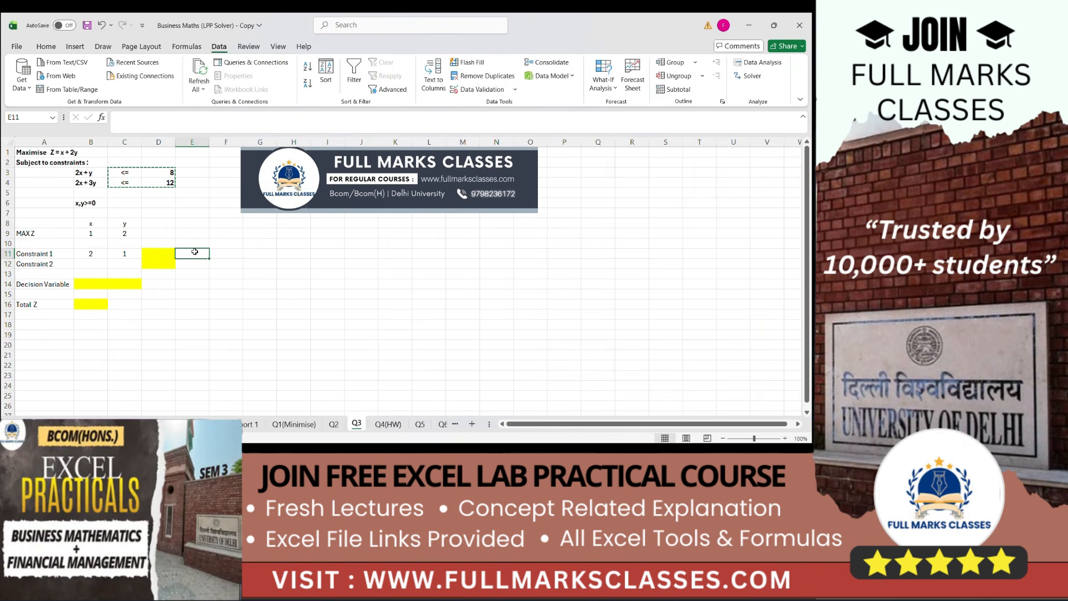
{"action": "key", "text": "ctrl+v"}
{"action": "left_click", "coordinate": [260, 313]}
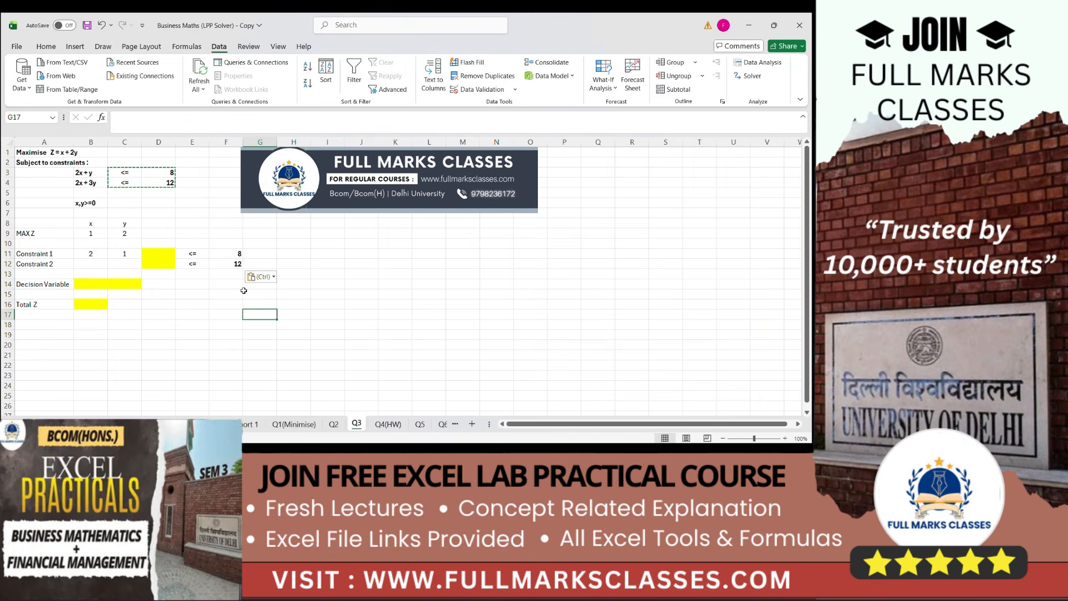
{"action": "left_click", "coordinate": [202, 253]}
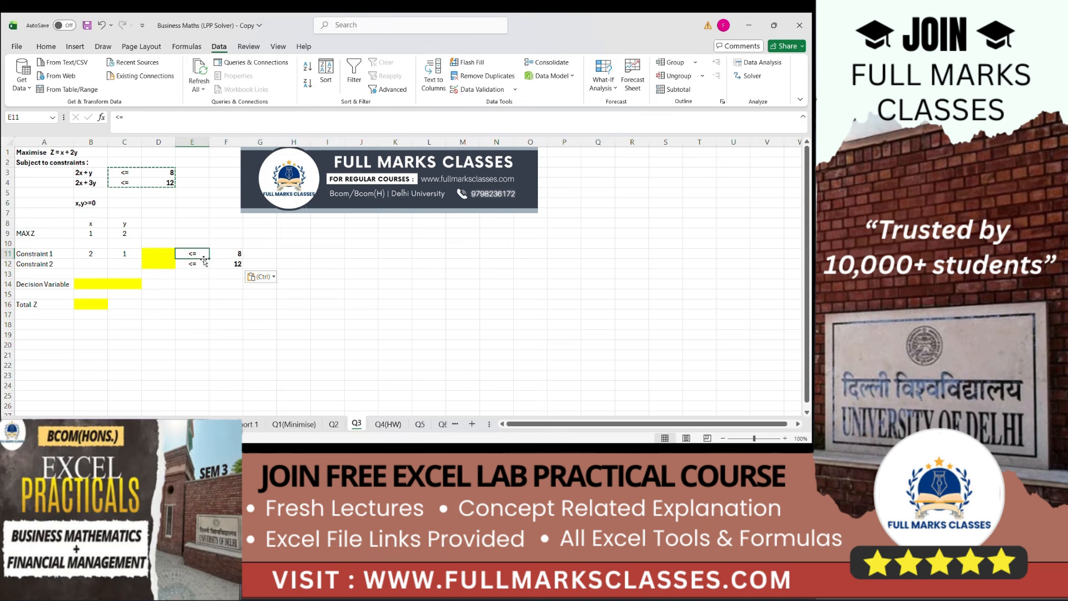
{"action": "left_click", "coordinate": [231, 249]}
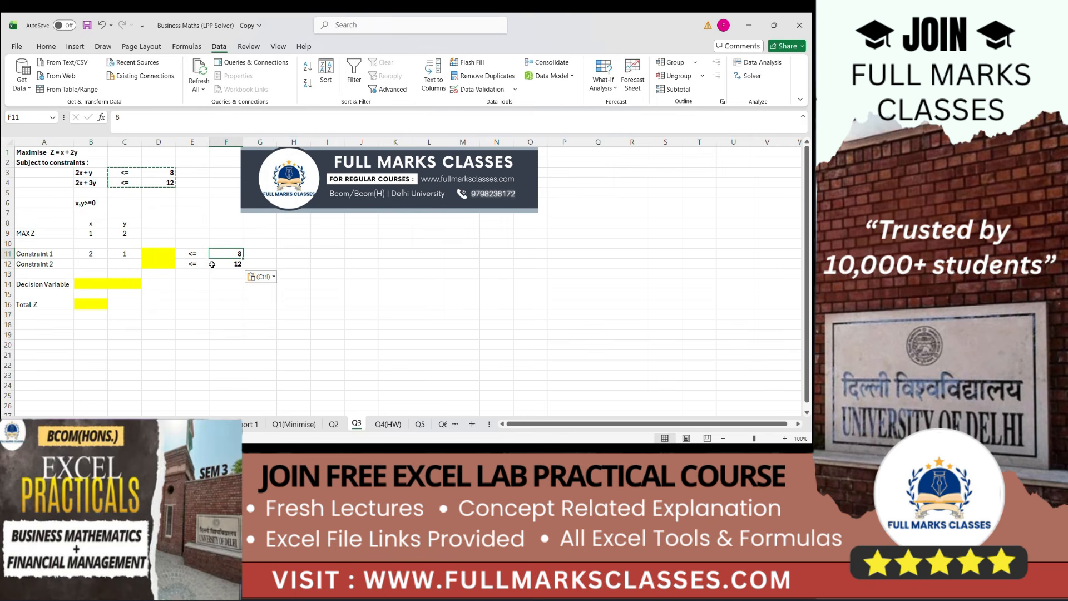
{"action": "left_click", "coordinate": [128, 184]}
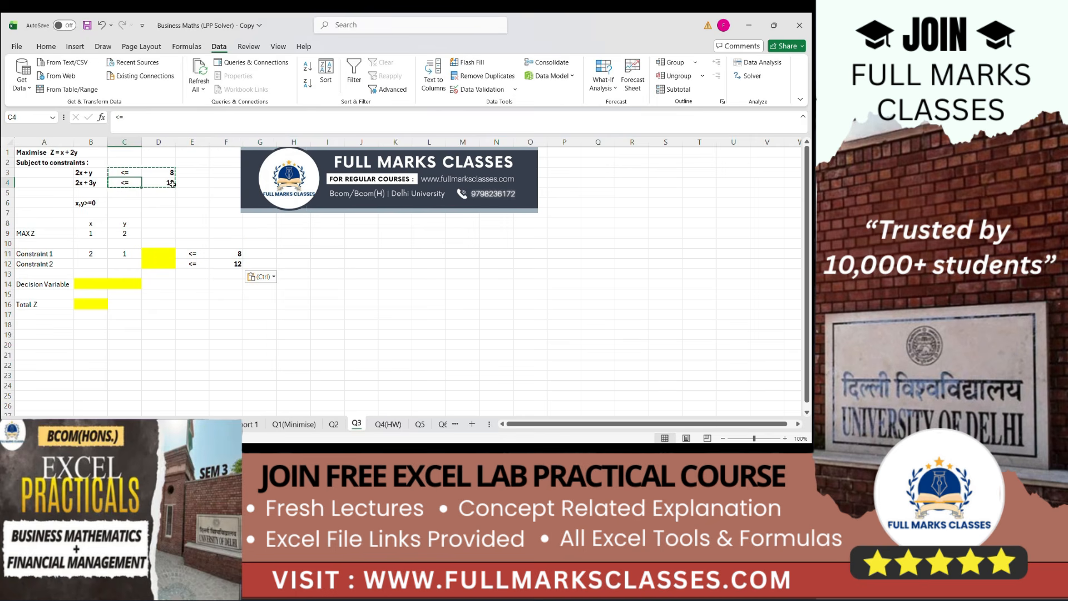
{"action": "left_click", "coordinate": [220, 275]}
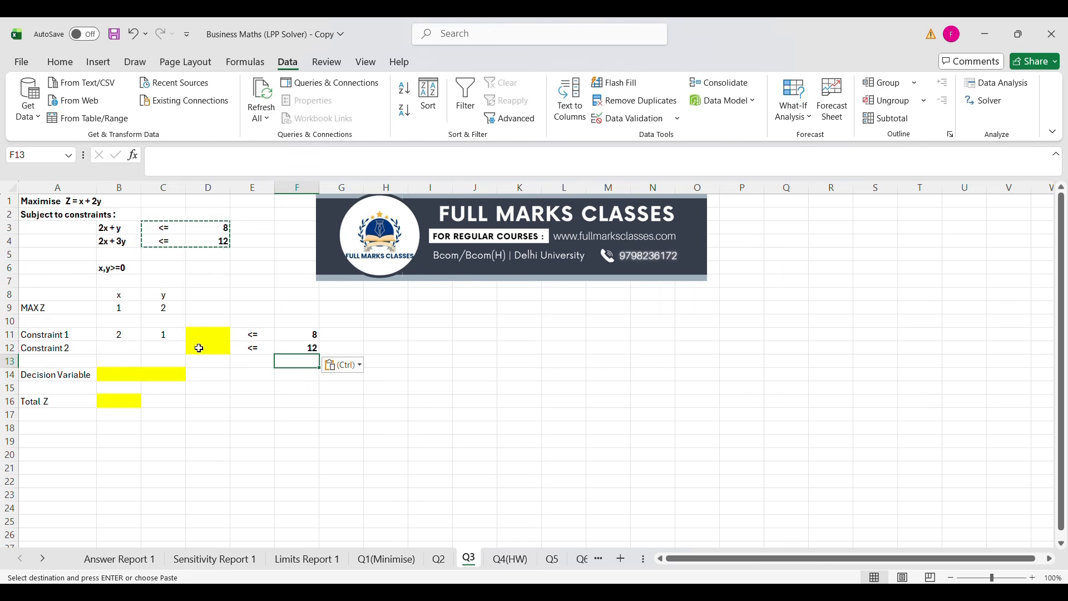
- Enter the Constraint 2 coefficients 2 for x and 3 for y in B12 and C12
{"action": "left_click", "coordinate": [133, 350]}
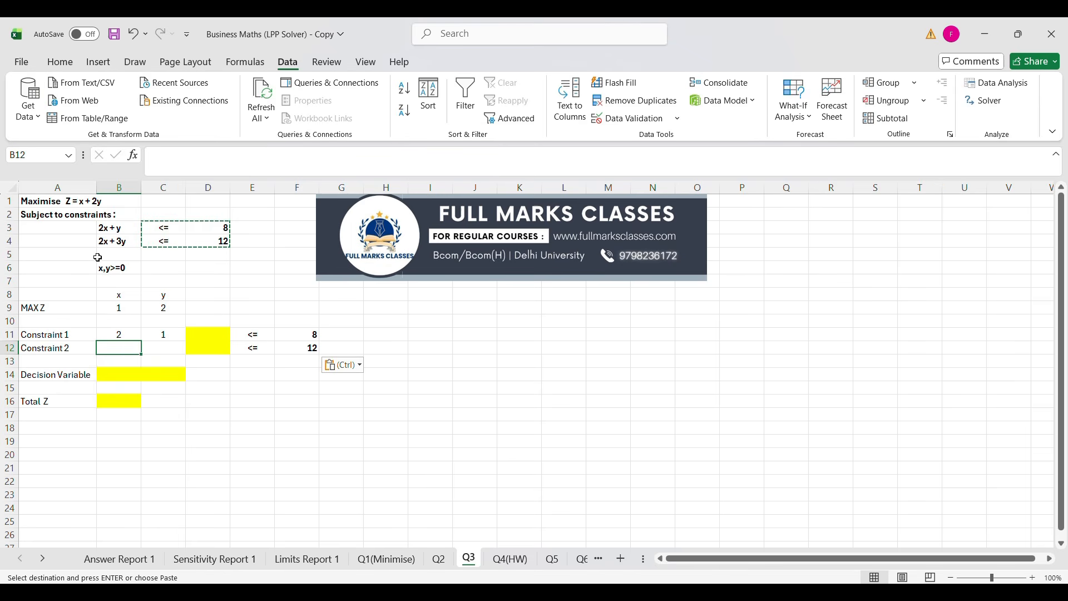
{"action": "type", "text": "2"}
{"action": "key", "text": "Tab"}
{"action": "type", "text": "3"}
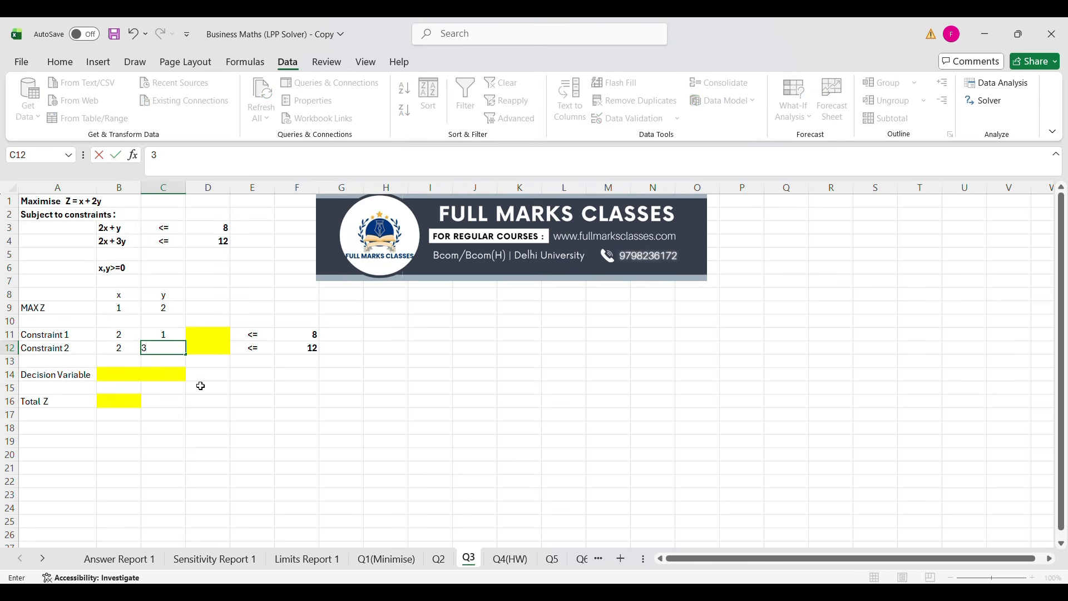
{"action": "key", "text": "Return"}
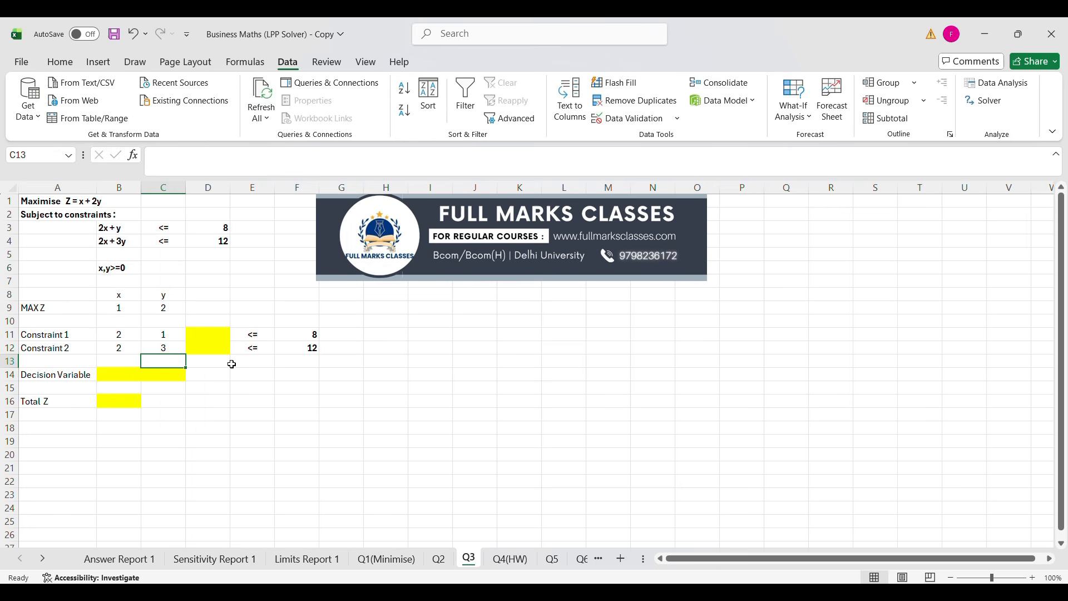
- Enter the formula =(B11*$B$14)+(C11*$C$14) in D11 for Constraint 1 and fill it down to D12
{"action": "left_click", "coordinate": [212, 333]}
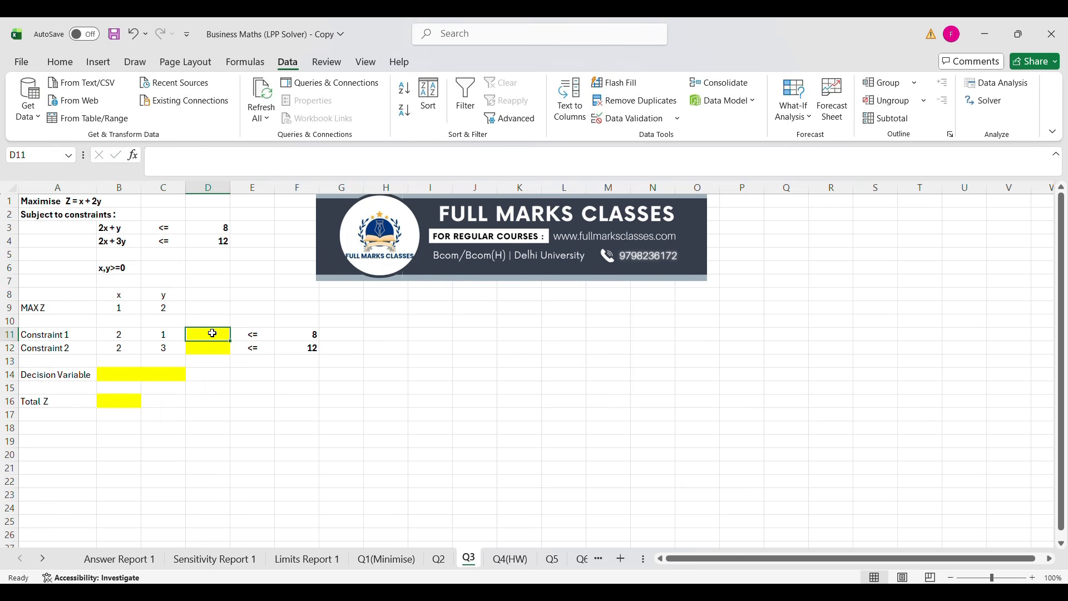
{"action": "type", "text": "="}
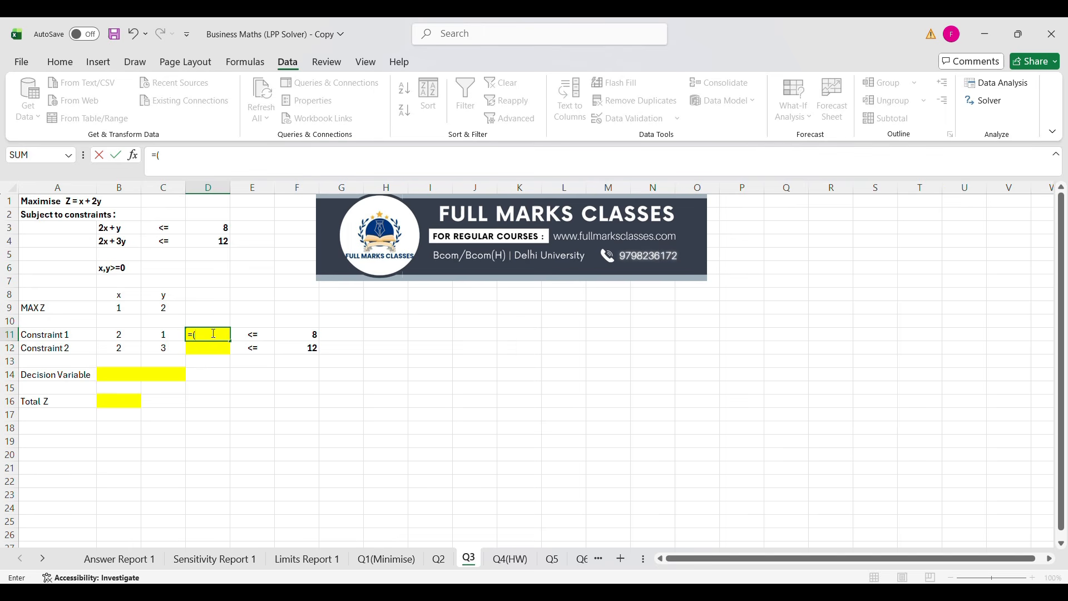
{"action": "type", "text": "("}
{"action": "left_click", "coordinate": [128, 335]}
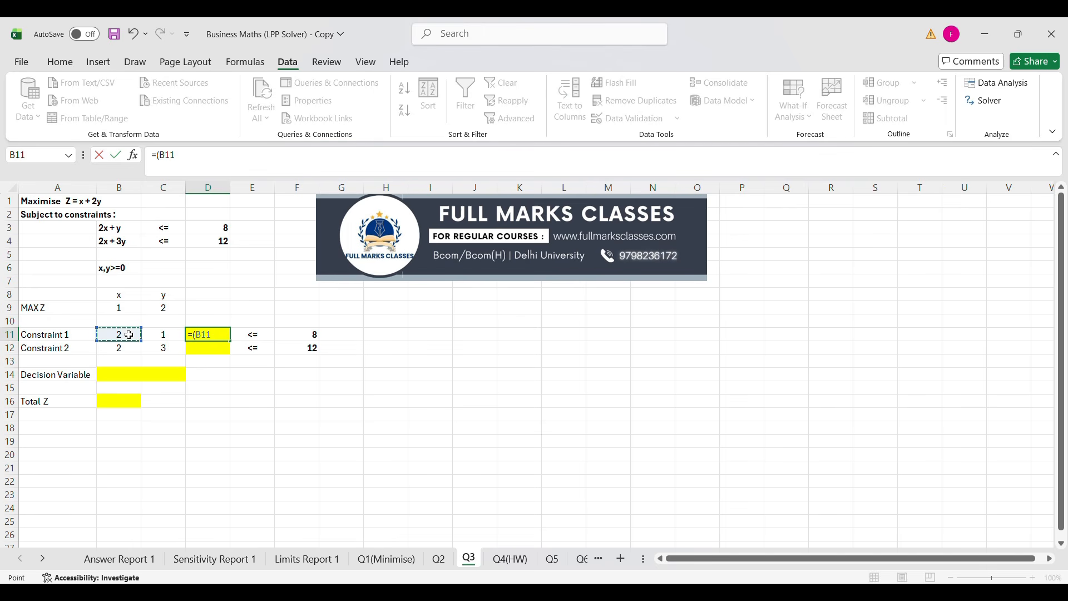
{"action": "type", "text": "*"}
{"action": "left_click", "coordinate": [122, 373]}
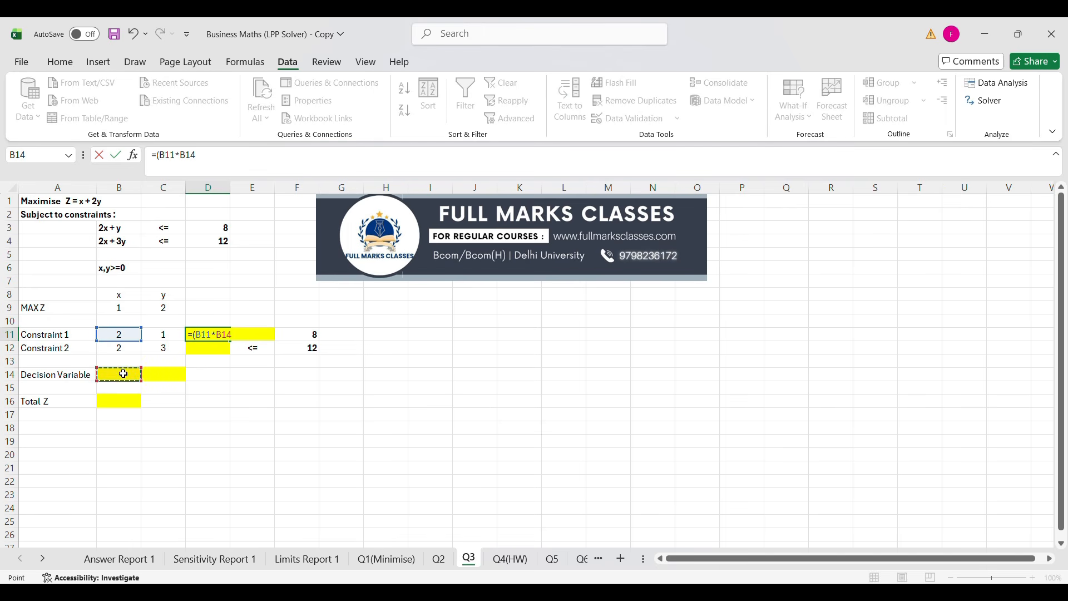
{"action": "key", "text": "F4"}
{"action": "type", "text": ")+("}
{"action": "left_click", "coordinate": [154, 334]}
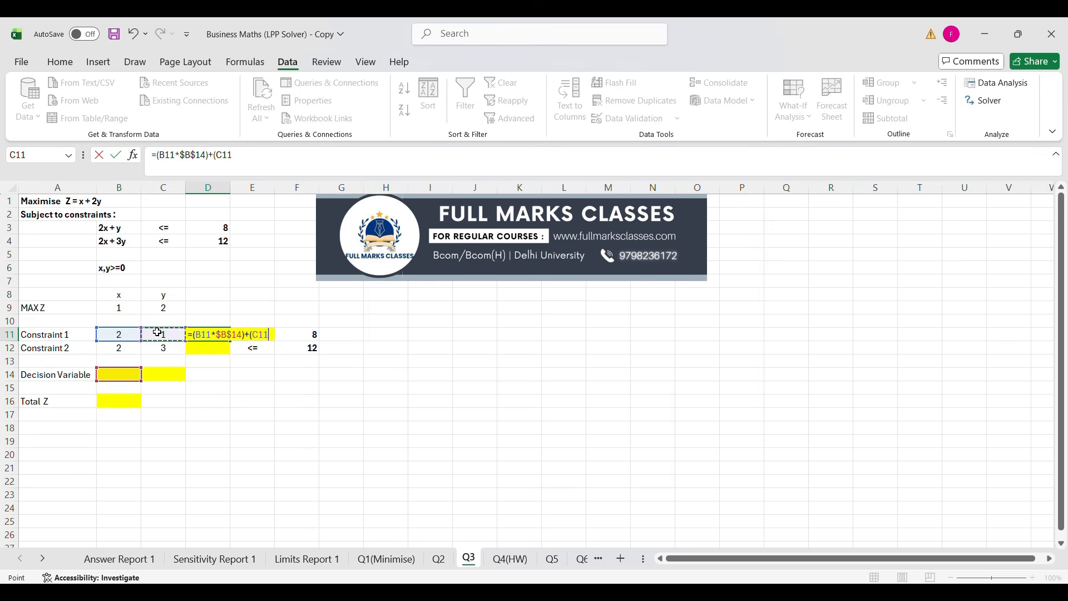
{"action": "type", "text": "*"}
{"action": "left_click", "coordinate": [160, 371]}
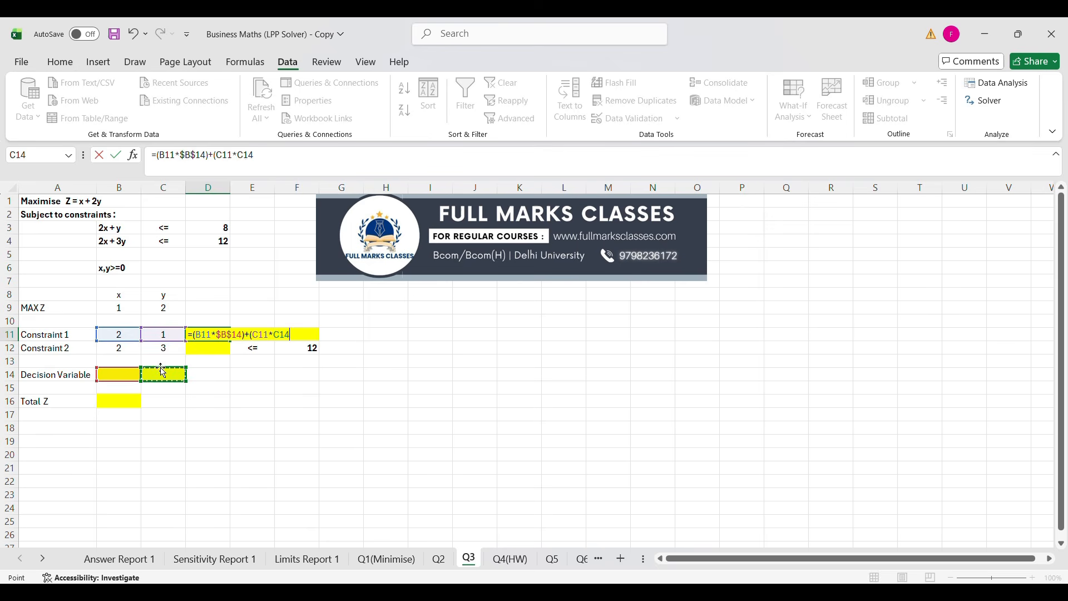
{"action": "key", "text": "F4"}
{"action": "type", "text": ")"}
{"action": "key", "text": "Return"}
{"action": "left_click", "coordinate": [225, 335]}
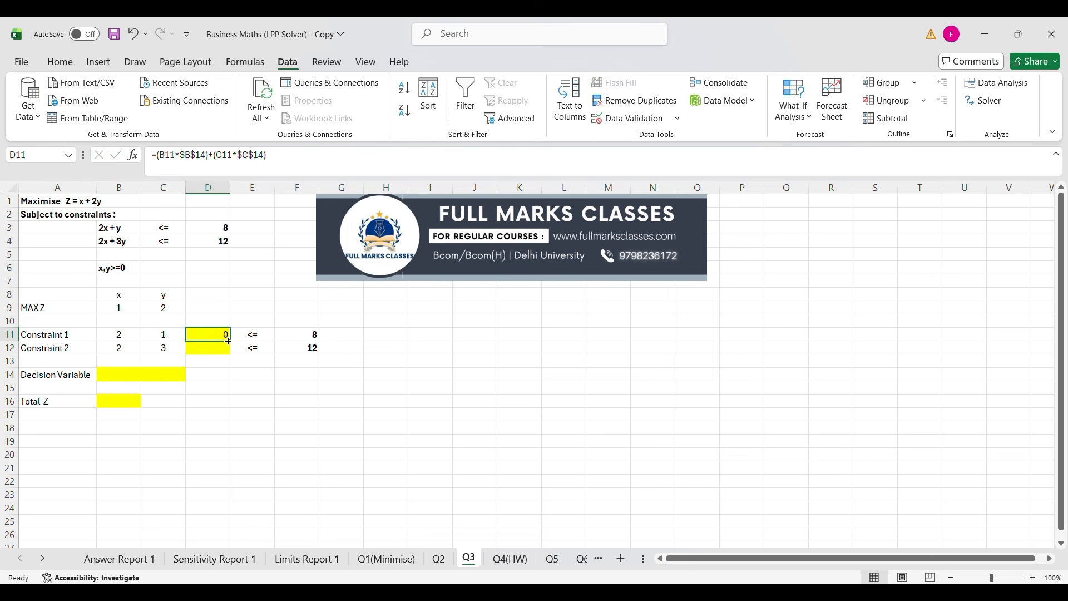
{"action": "left_click_drag", "start_coordinate": [228, 341], "coordinate": [228, 354]}
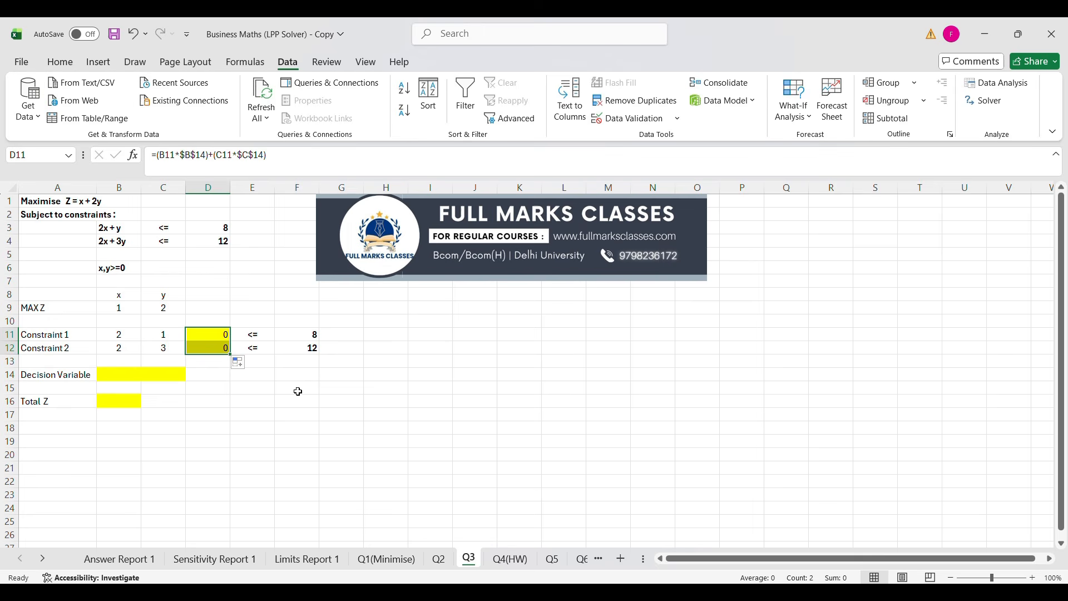
- Enter the formula =(B9*B14)+(C9*C14) for Total Z in B16
{"action": "double_click", "coordinate": [124, 400]}
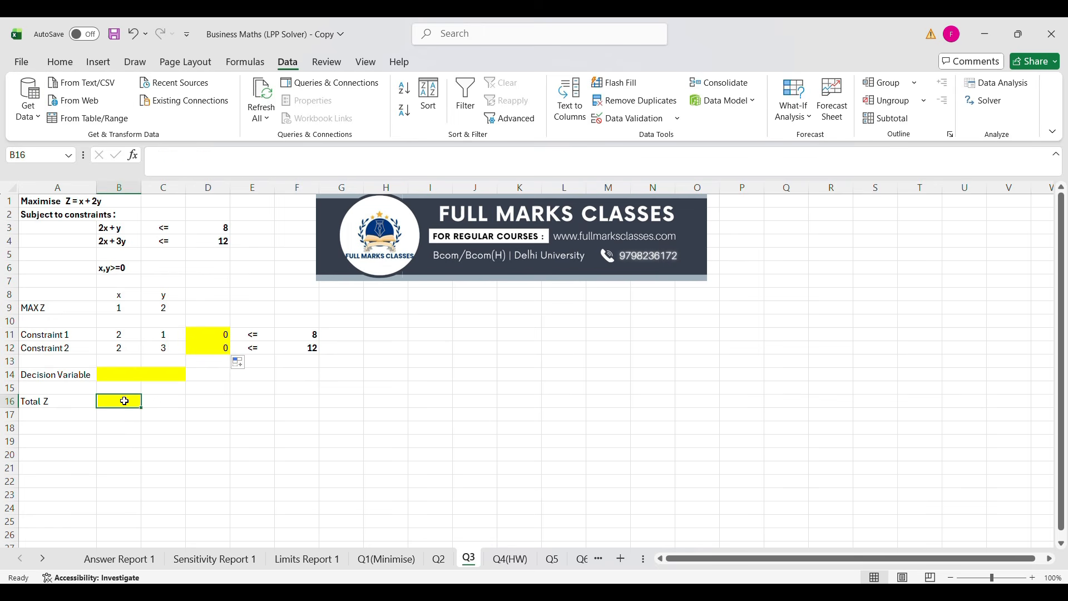
{"action": "type", "text": "=("}
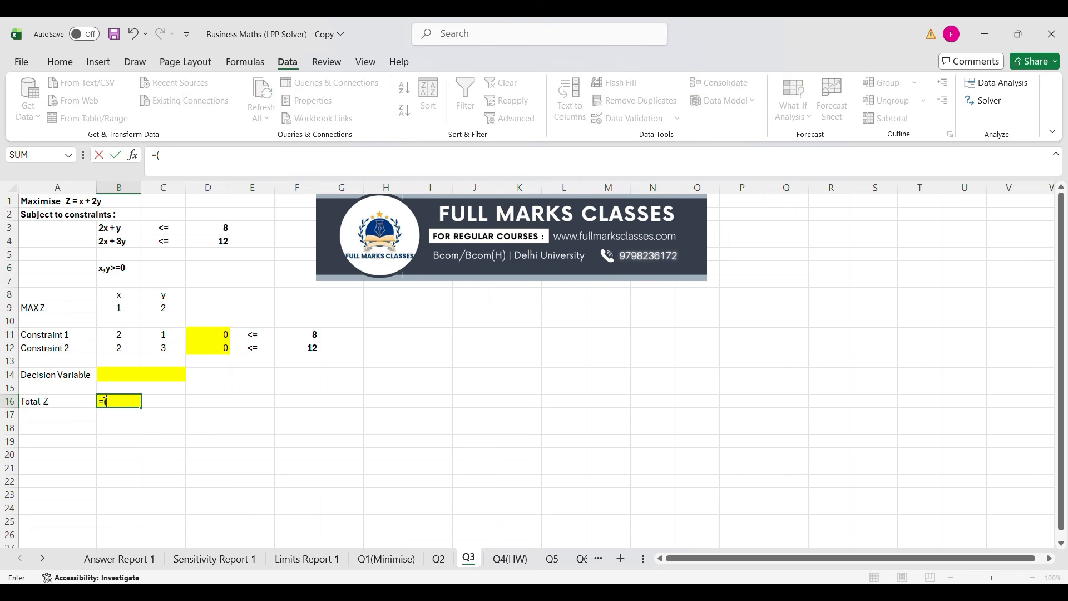
{"action": "left_click", "coordinate": [116, 304]}
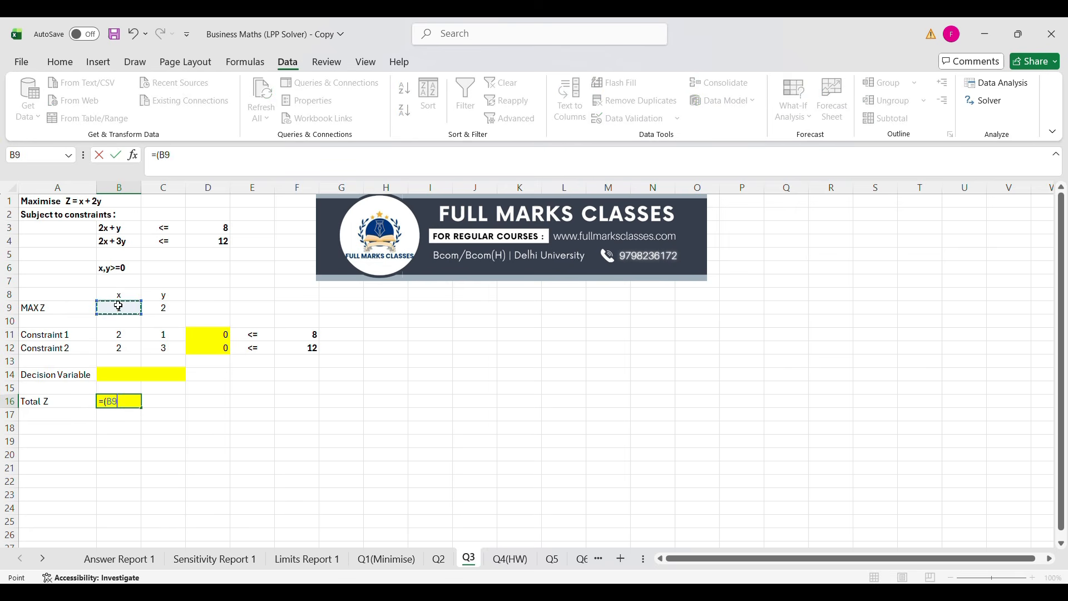
{"action": "type", "text": "*"}
{"action": "left_click", "coordinate": [112, 375]}
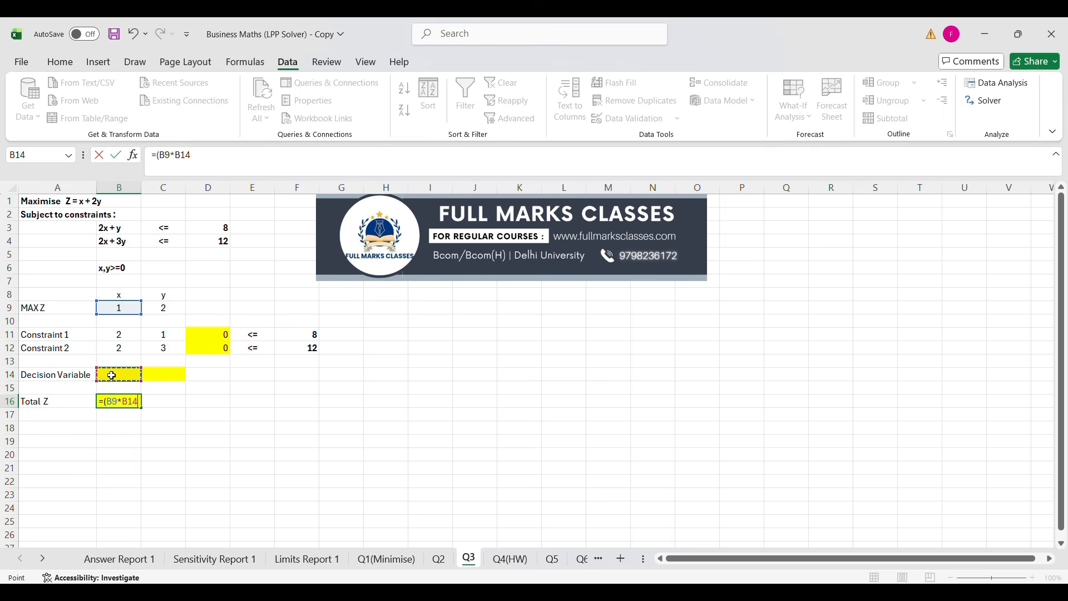
{"action": "type", "text": ")+"}
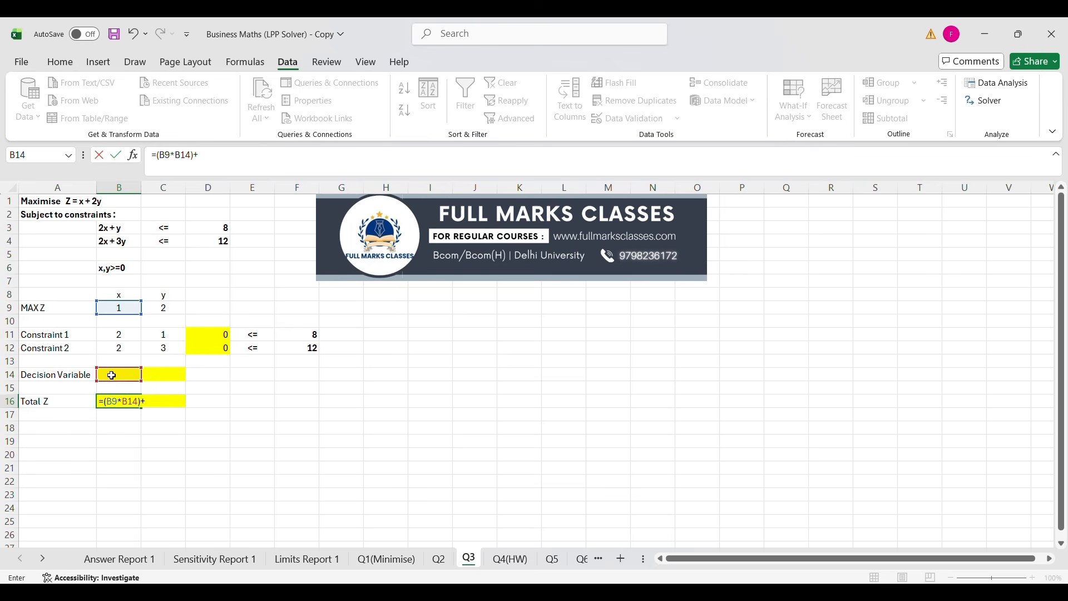
{"action": "type", "text": "("}
{"action": "left_click", "coordinate": [162, 307]}
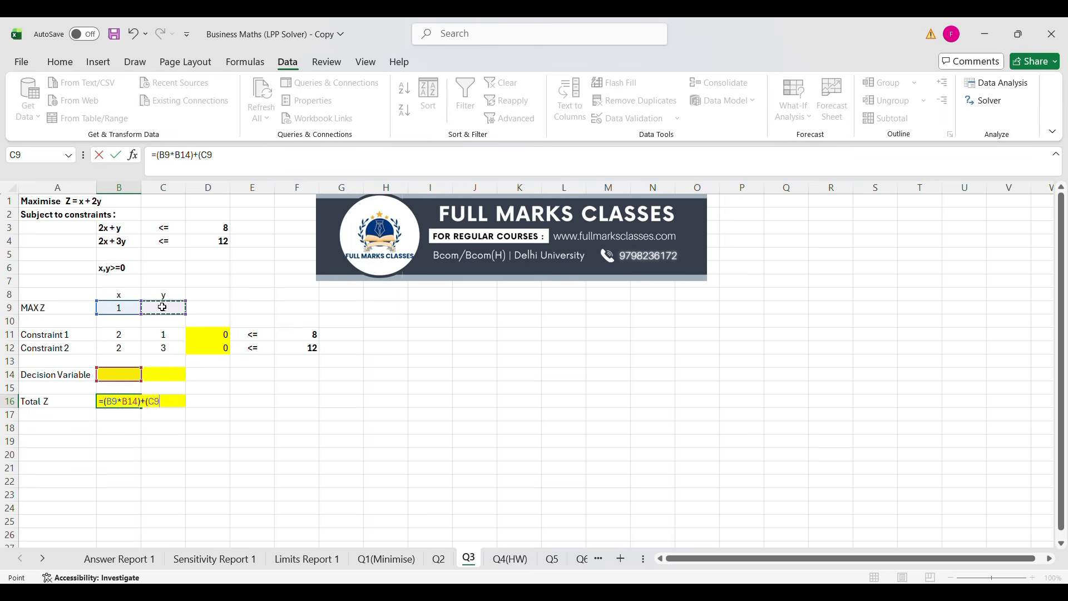
{"action": "type", "text": "*"}
{"action": "left_click", "coordinate": [156, 376]}
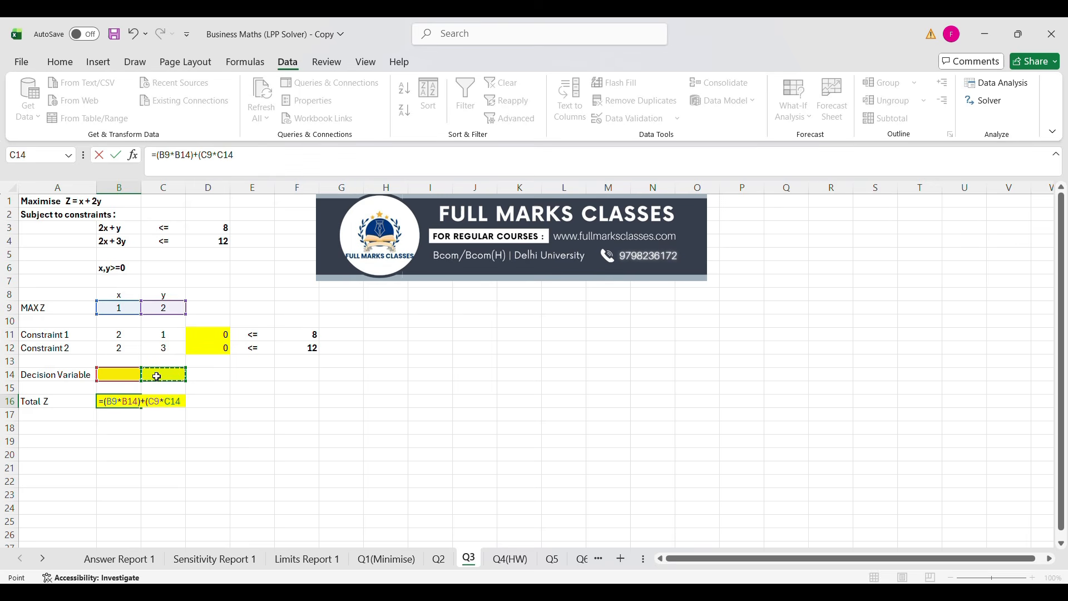
{"action": "type", "text": ")"}
{"action": "key", "text": "Return"}
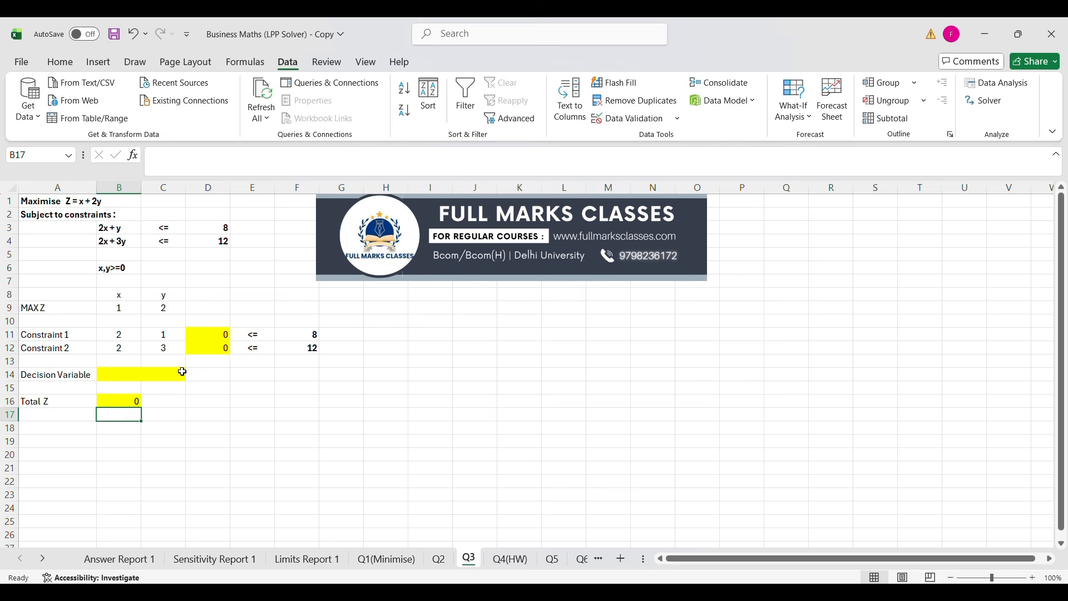
- Open Solver and set the objective to maximise cell $B$16
{"action": "left_click", "coordinate": [983, 101]}
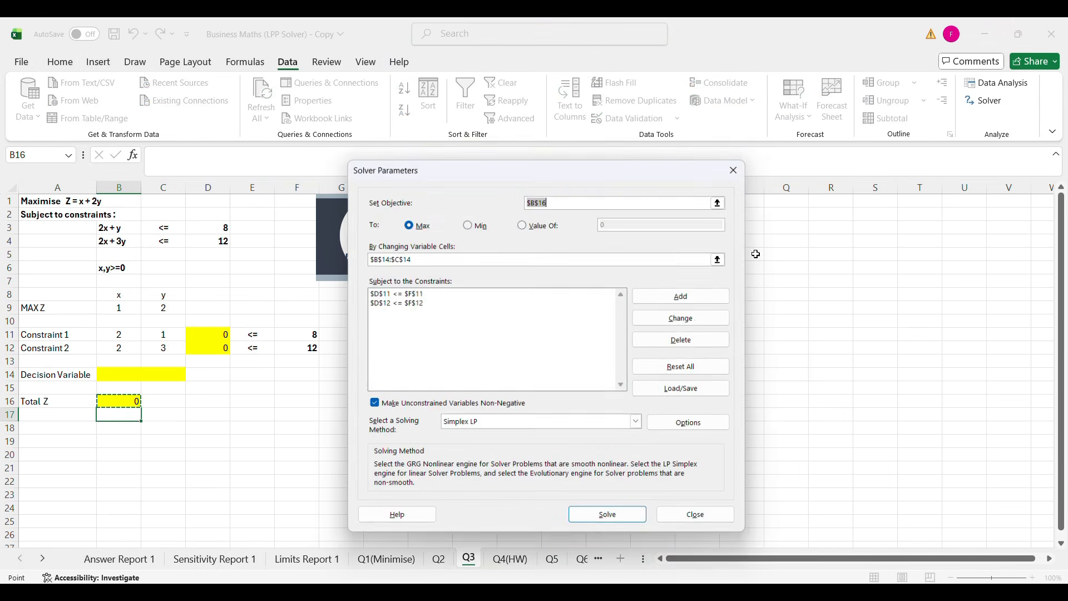
{"action": "left_click", "coordinate": [548, 201]}
{"action": "key", "text": "BackSpace"}
{"action": "key", "text": "BackSpace"}
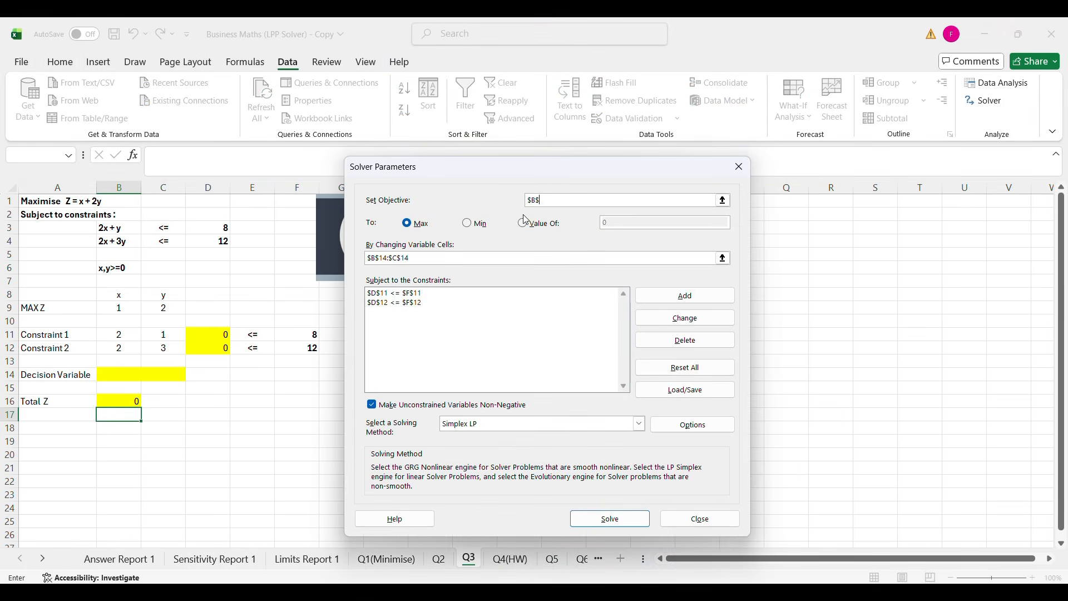
{"action": "key", "text": "BackSpace"}
{"action": "key", "text": "BackSpace"}
{"action": "key", "text": "BackSpace"}
{"action": "left_click", "coordinate": [128, 400]}
- Set Solver's changing variable cells to the decision variables $B$14:$C$14
{"action": "left_click", "coordinate": [420, 258]}
{"action": "key", "text": "BackSpace"}
{"action": "key", "text": "BackSpace"}
{"action": "key", "text": "BackSpace"}
{"action": "key", "text": "BackSpace"}
{"action": "key", "text": "BackSpace"}
{"action": "key", "text": "BackSpace"}
{"action": "key", "text": "BackSpace"}
{"action": "key", "text": "BackSpace"}
{"action": "key", "text": "BackSpace"}
{"action": "key", "text": "BackSpace"}
{"action": "left_click_drag", "start_coordinate": [125, 377], "coordinate": [161, 377]}
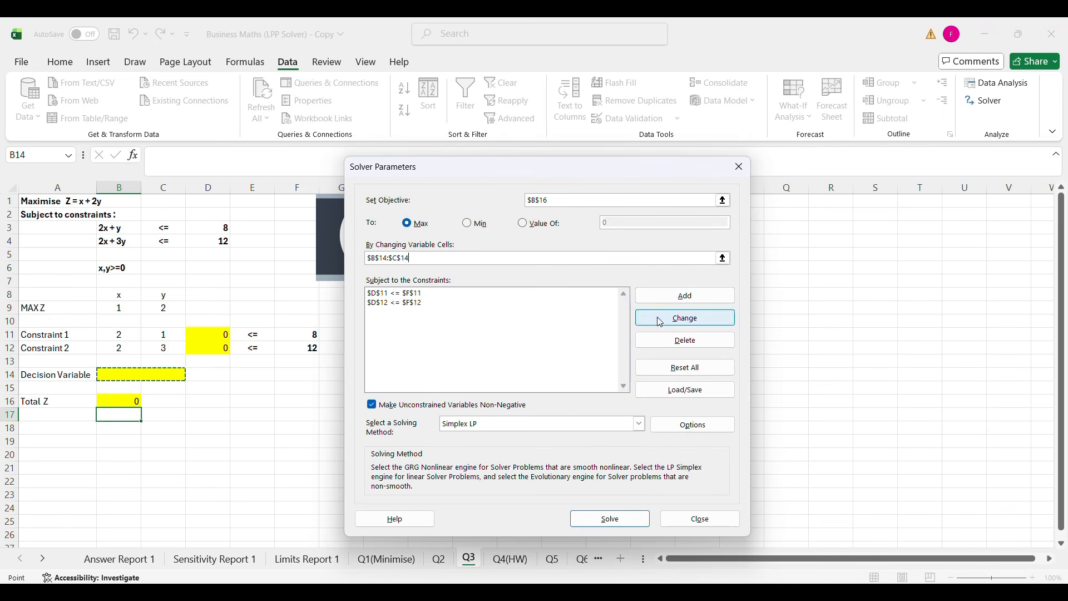
- Delete both existing constraints from the Solver model
{"action": "left_click", "coordinate": [519, 295]}
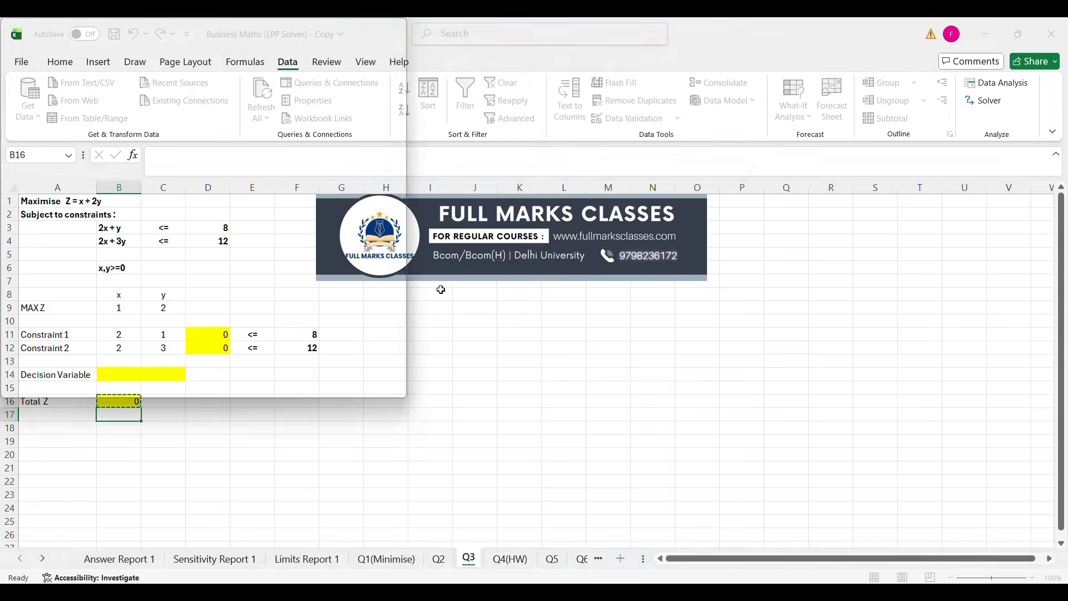
{"action": "left_click", "coordinate": [640, 346]}
{"action": "left_click", "coordinate": [639, 348]}
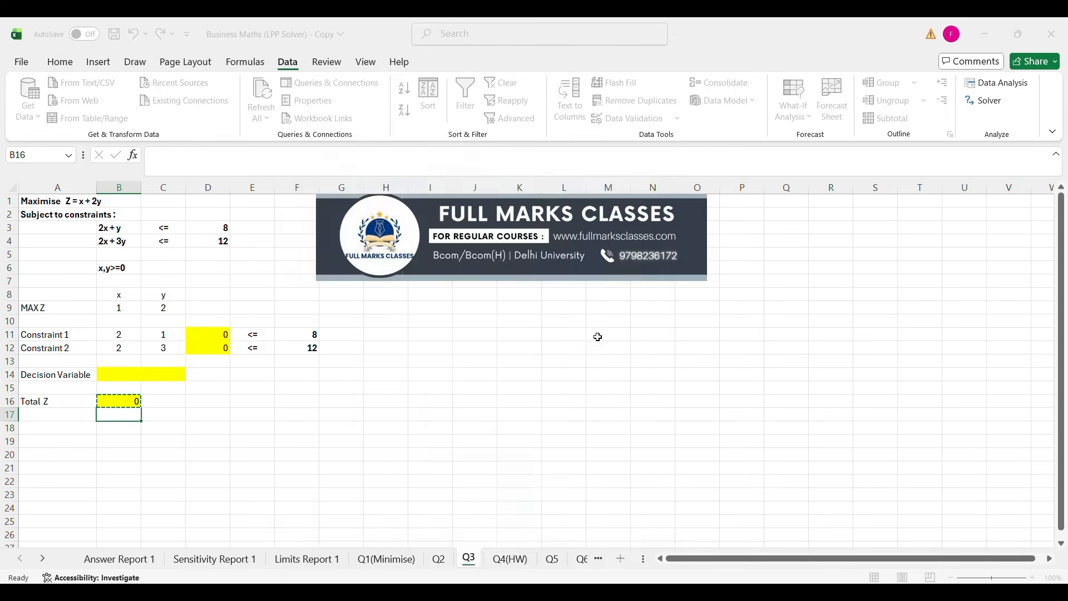
- Add the Solver constraints $D$11 <= $F$11 and $D$12 <= $F$12
{"action": "left_click", "coordinate": [624, 293]}
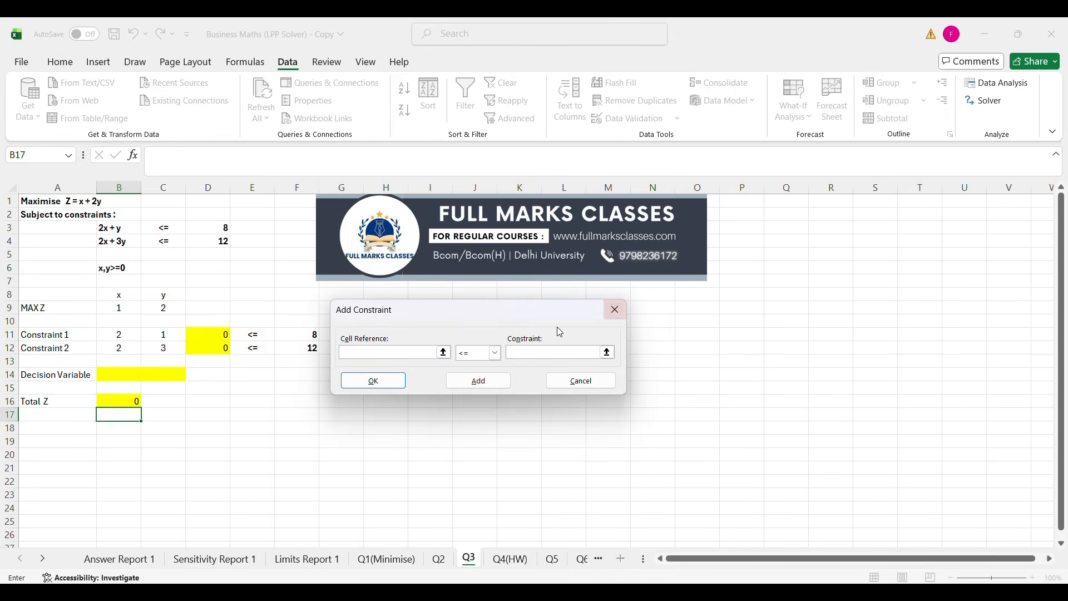
{"action": "left_click", "coordinate": [215, 335]}
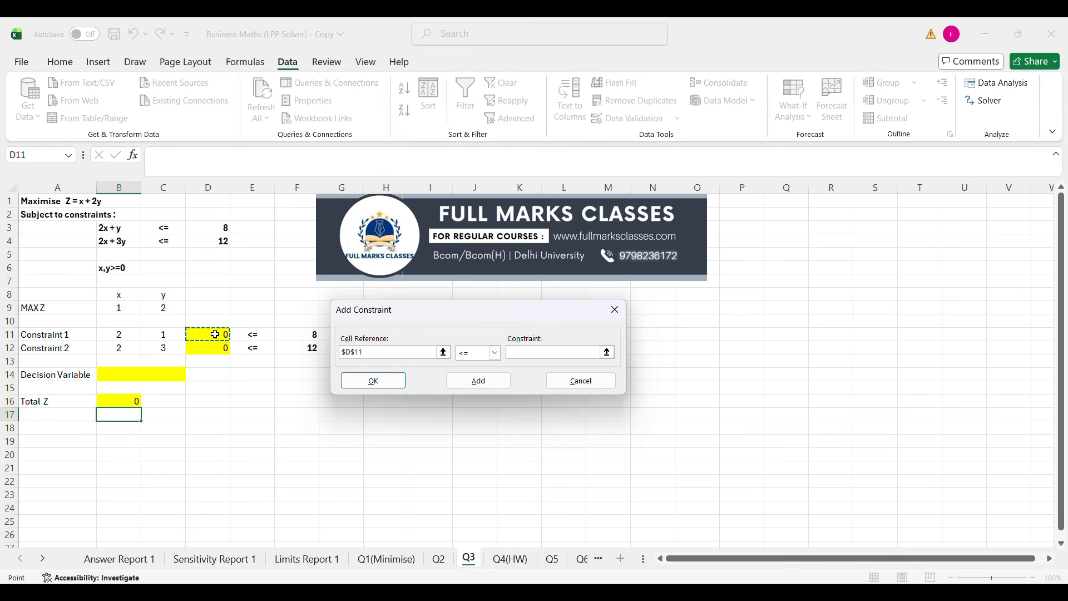
{"action": "left_click", "coordinate": [534, 357]}
{"action": "left_click", "coordinate": [309, 337]}
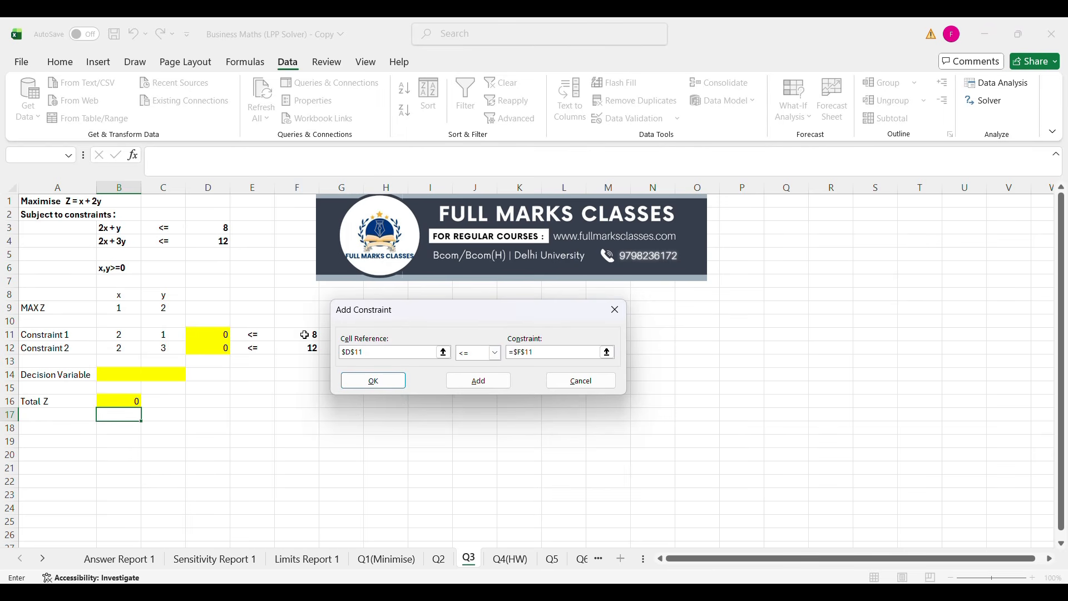
{"action": "left_click", "coordinate": [476, 380]}
{"action": "left_click", "coordinate": [223, 348]}
{"action": "left_click", "coordinate": [531, 348]}
{"action": "left_click", "coordinate": [296, 349]}
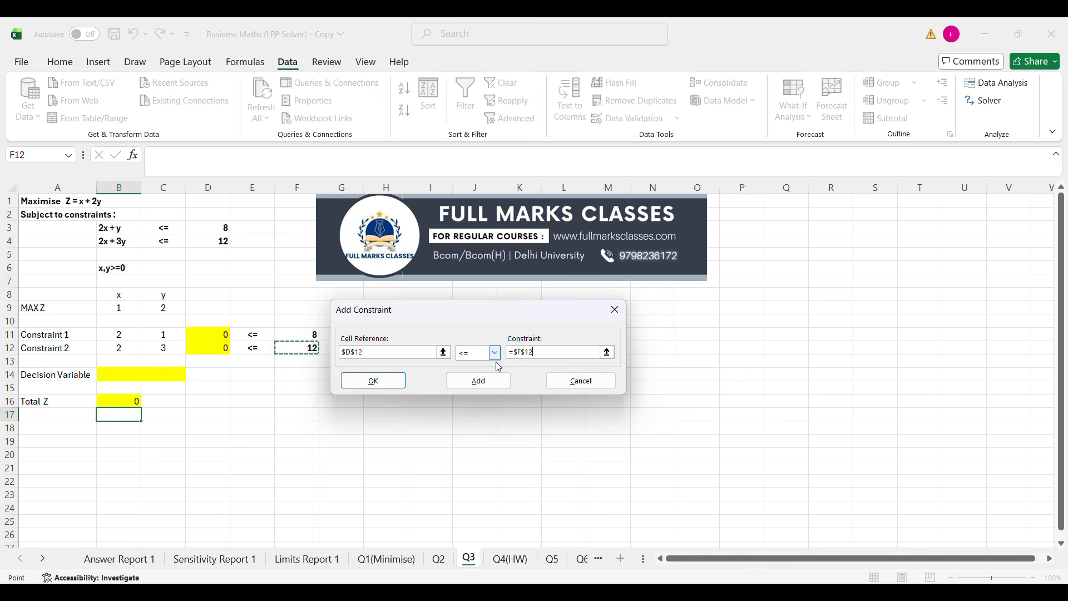
{"action": "left_click", "coordinate": [373, 381]}
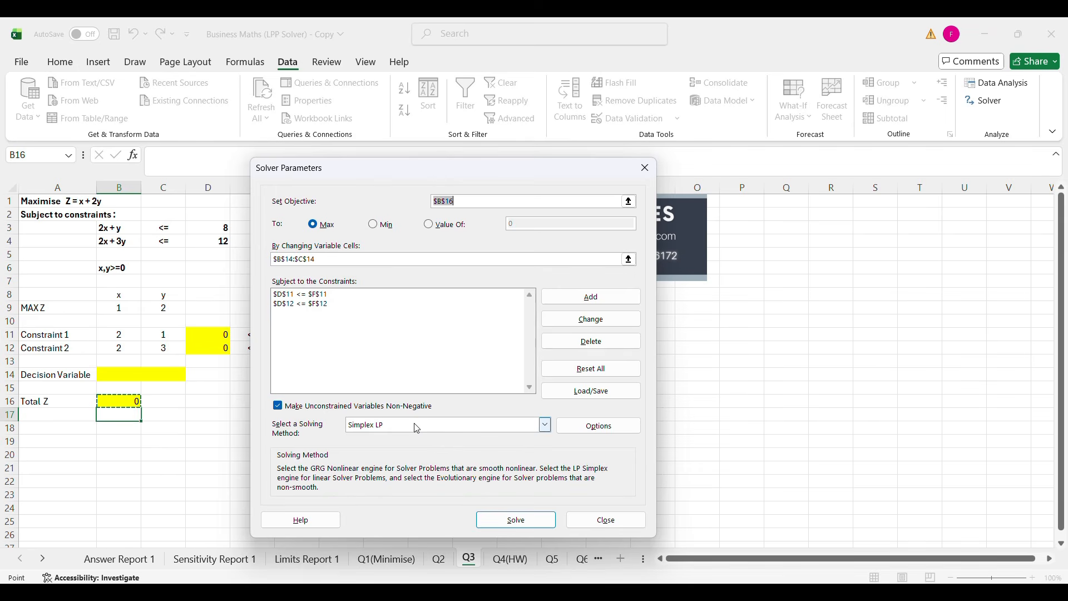
- Solve the Q3 model with Simplex LP and accept the Solver result
{"action": "left_click", "coordinate": [515, 519]}
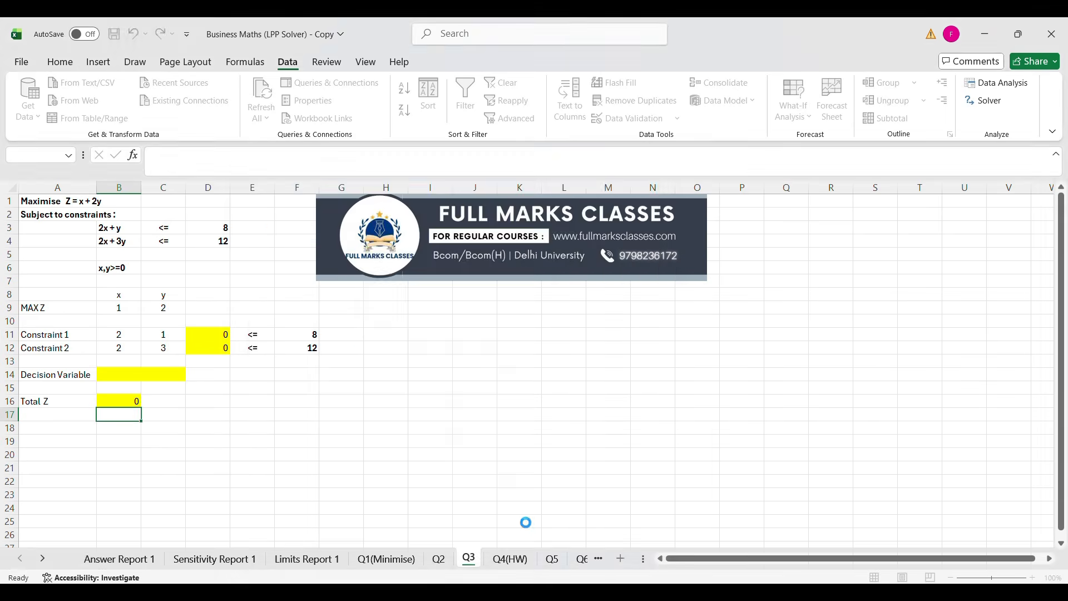
{"action": "left_click", "coordinate": [385, 340]}
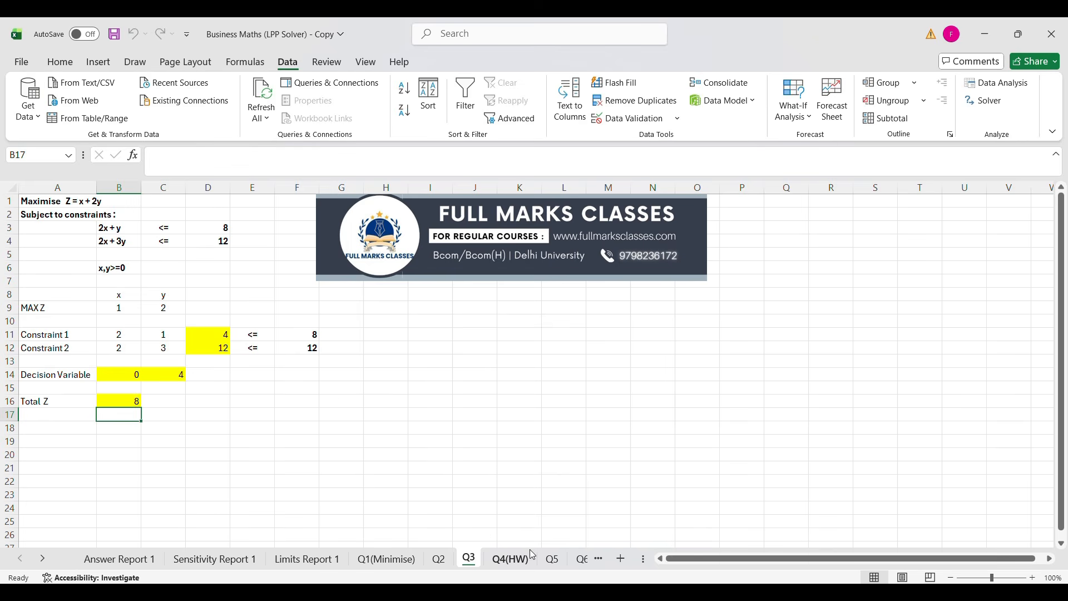
- Compare the problem statements and solved layouts on the Q3, Q4(HW), Q1(Minimise) and Q2 sheets
{"action": "left_click", "coordinate": [510, 559]}
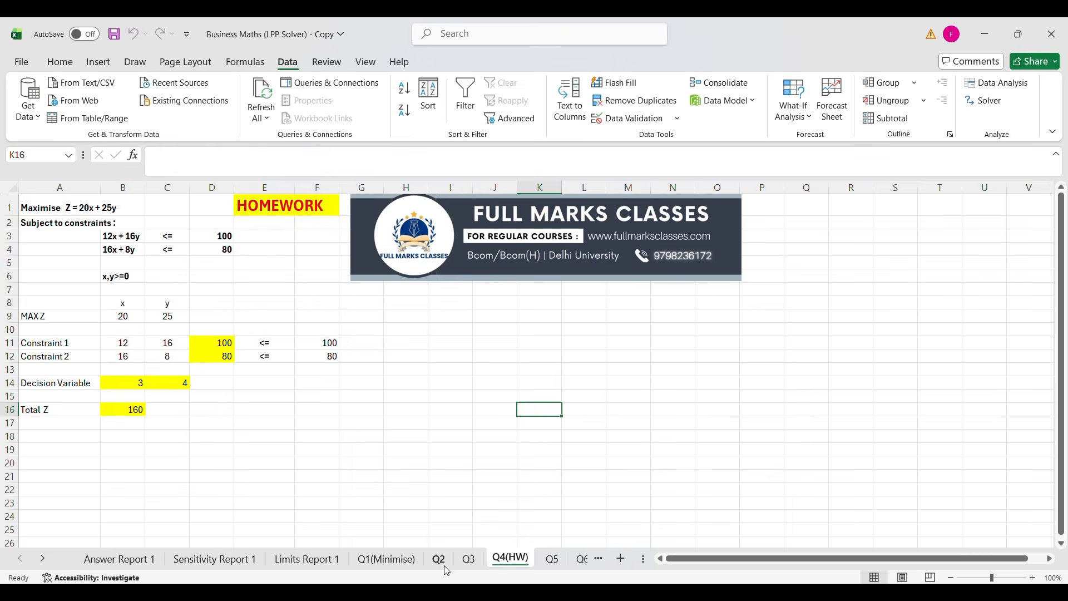
{"action": "left_click", "coordinate": [469, 558]}
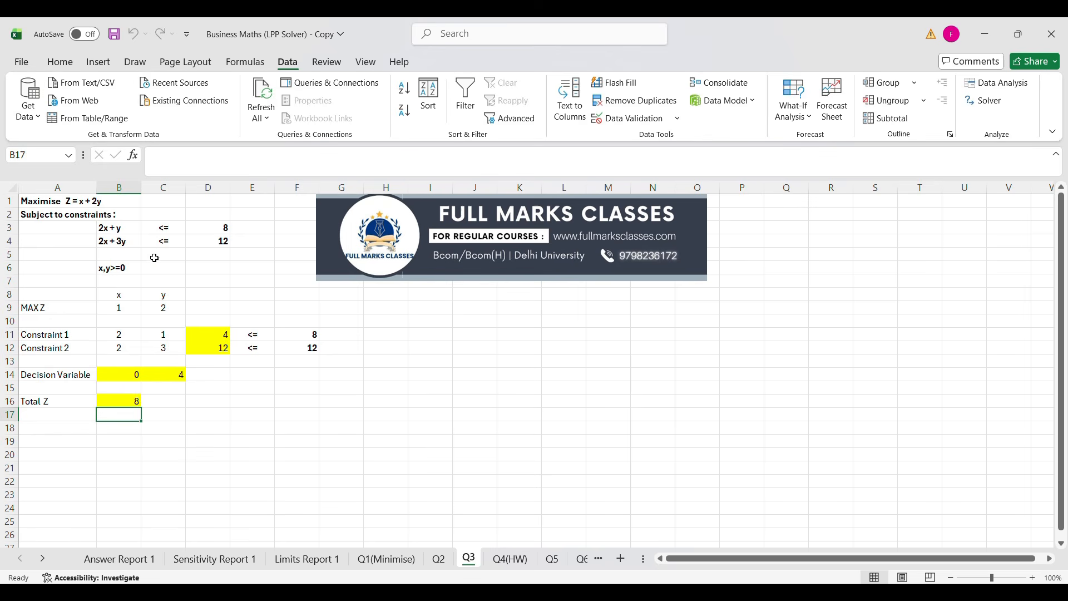
{"action": "left_click", "coordinate": [510, 558]}
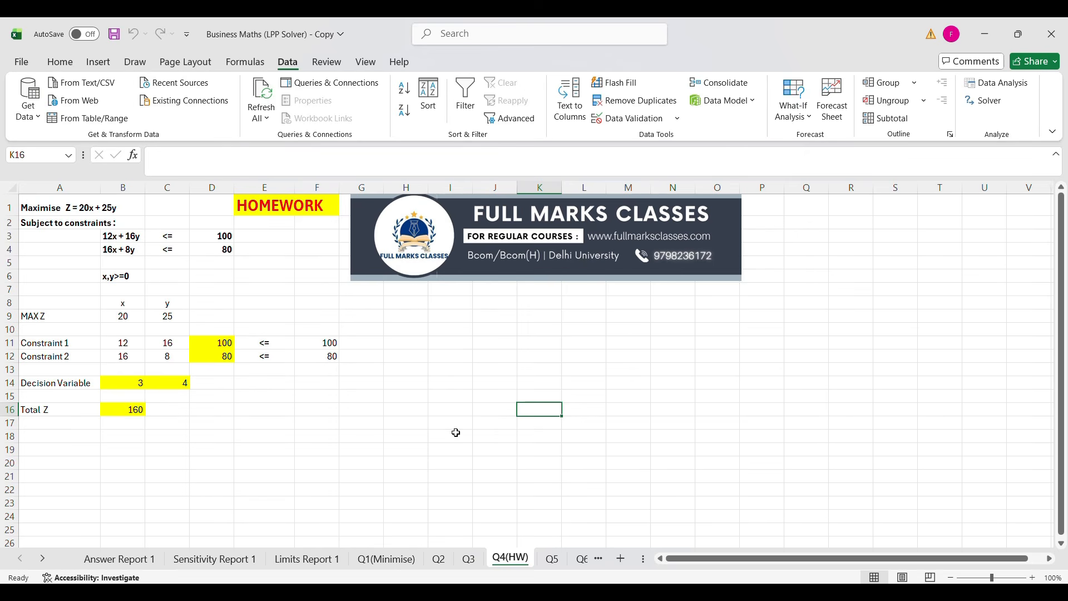
{"action": "left_click", "coordinate": [469, 559]}
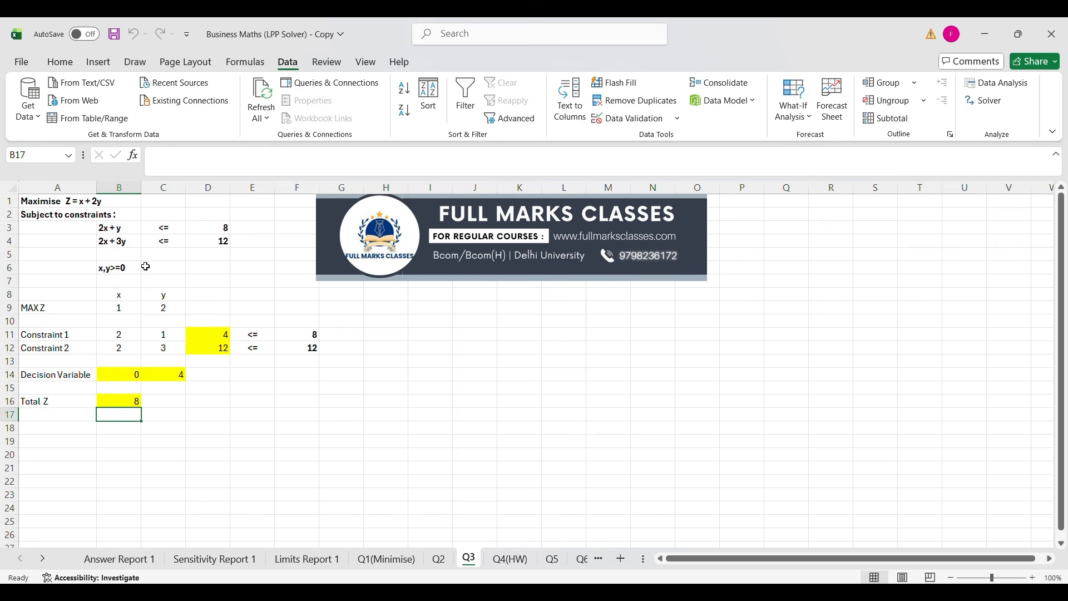
{"action": "left_click", "coordinate": [511, 559]}
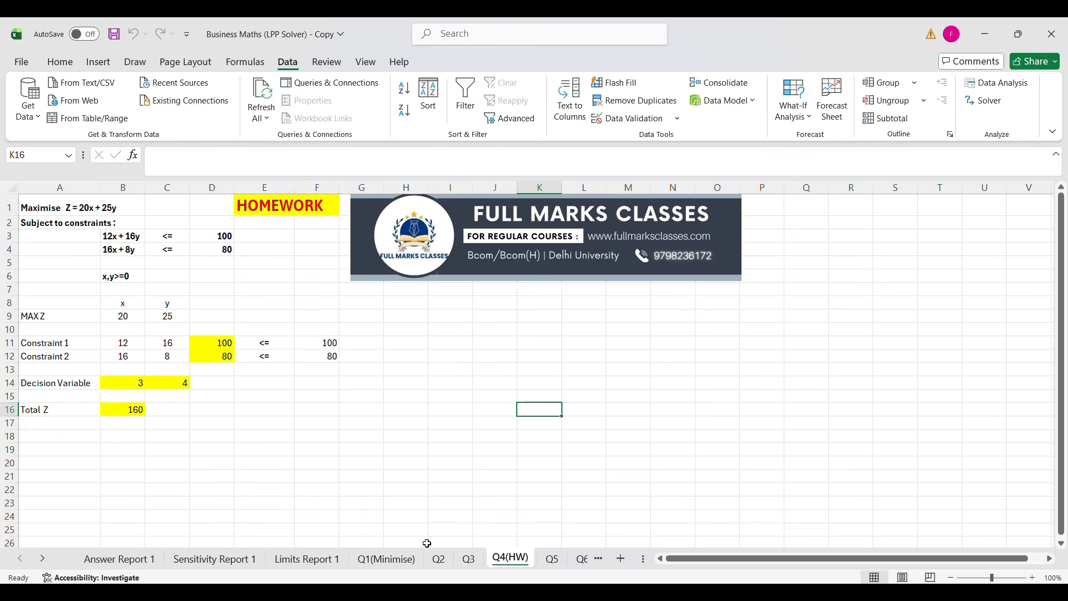
{"action": "left_click", "coordinate": [412, 558]}
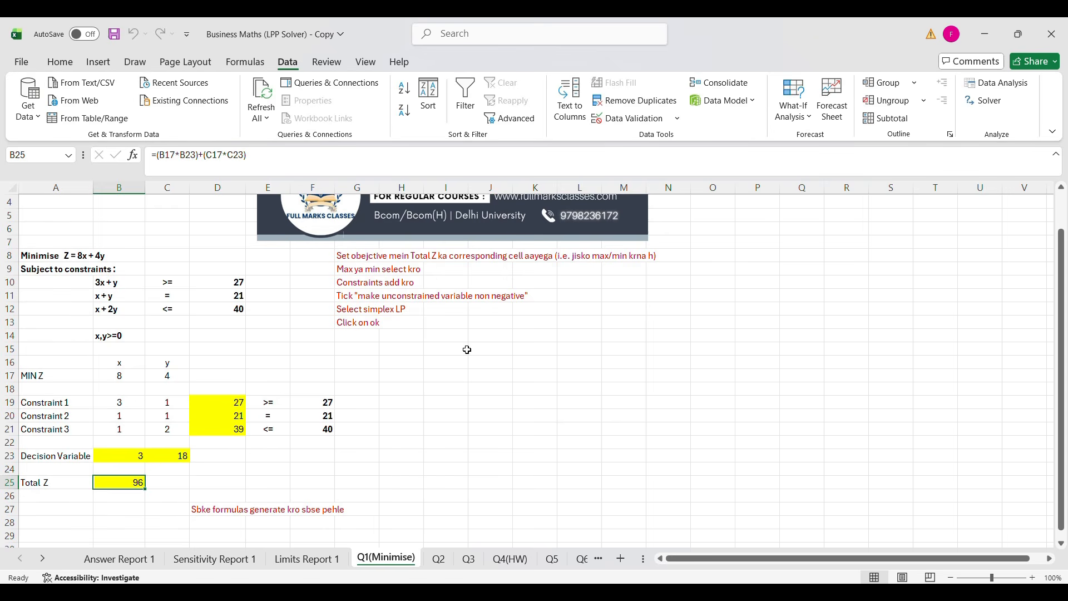
{"action": "left_click", "coordinate": [439, 558]}
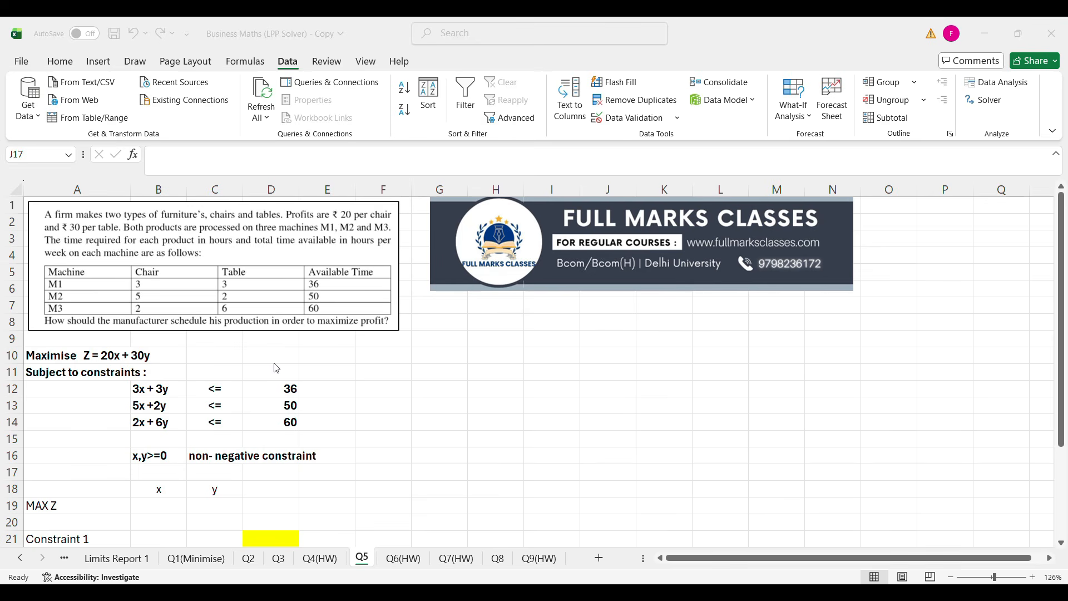
- Enter the objective coefficients 20 for x and 30 for y in the MAX Z row of the Q5 sheet
{"action": "scroll", "coordinate": [673, 418], "scroll_direction": "down", "scroll_amount": 3}
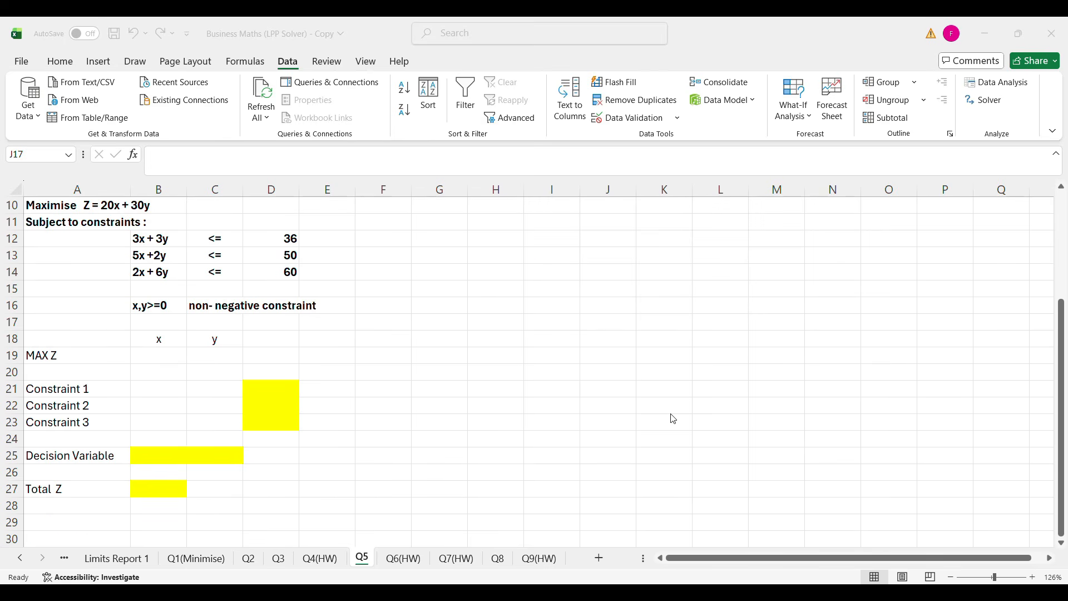
{"action": "scroll", "coordinate": [383, 322], "scroll_direction": "up", "scroll_amount": 3}
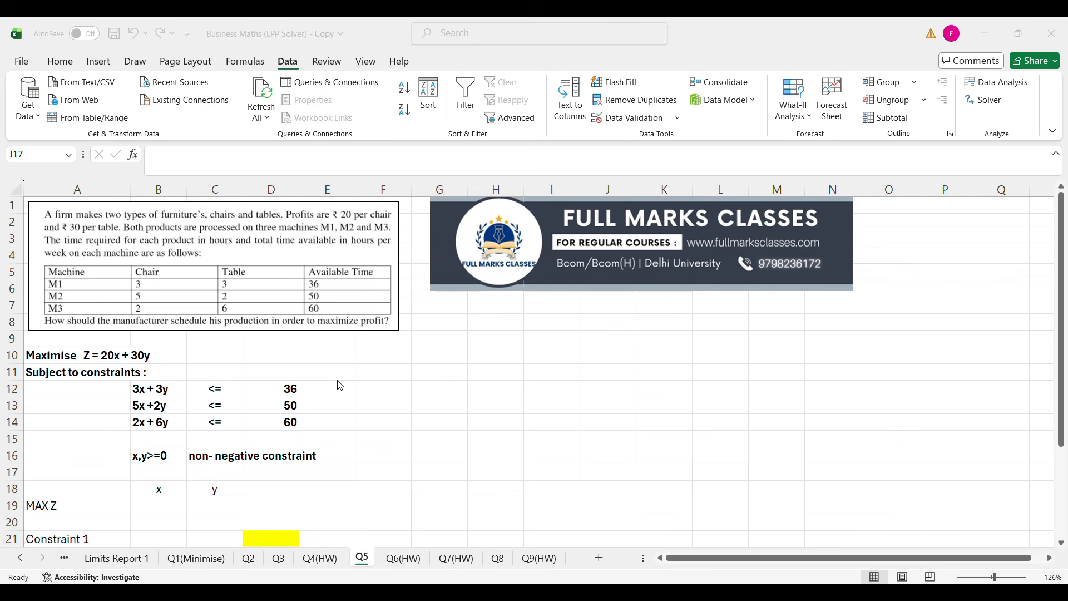
{"action": "scroll", "coordinate": [339, 385], "scroll_direction": "down", "scroll_amount": 1}
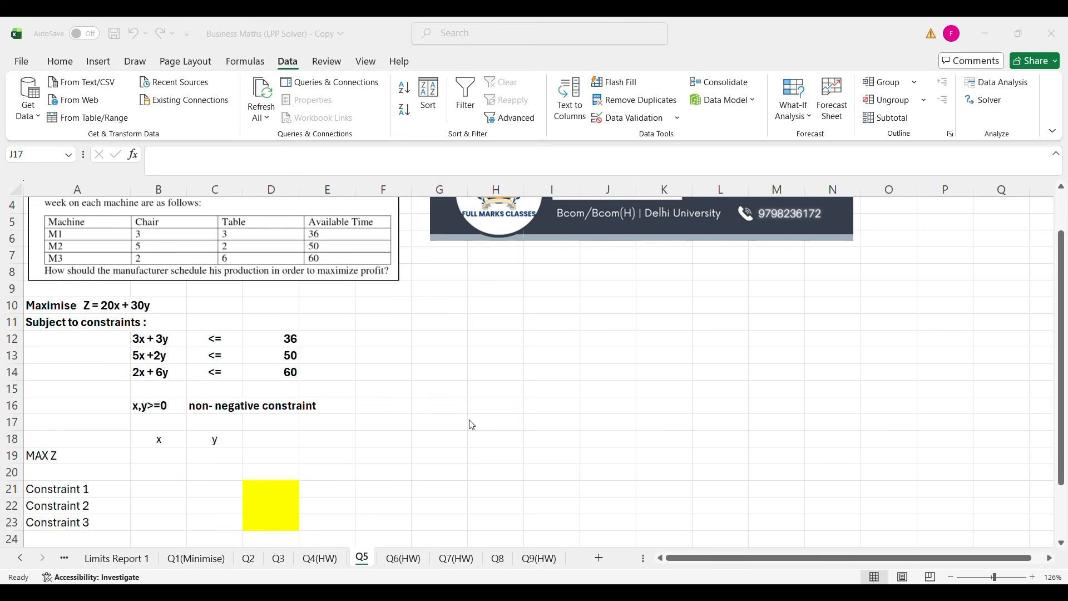
{"action": "scroll", "coordinate": [471, 425], "scroll_direction": "down", "scroll_amount": 1}
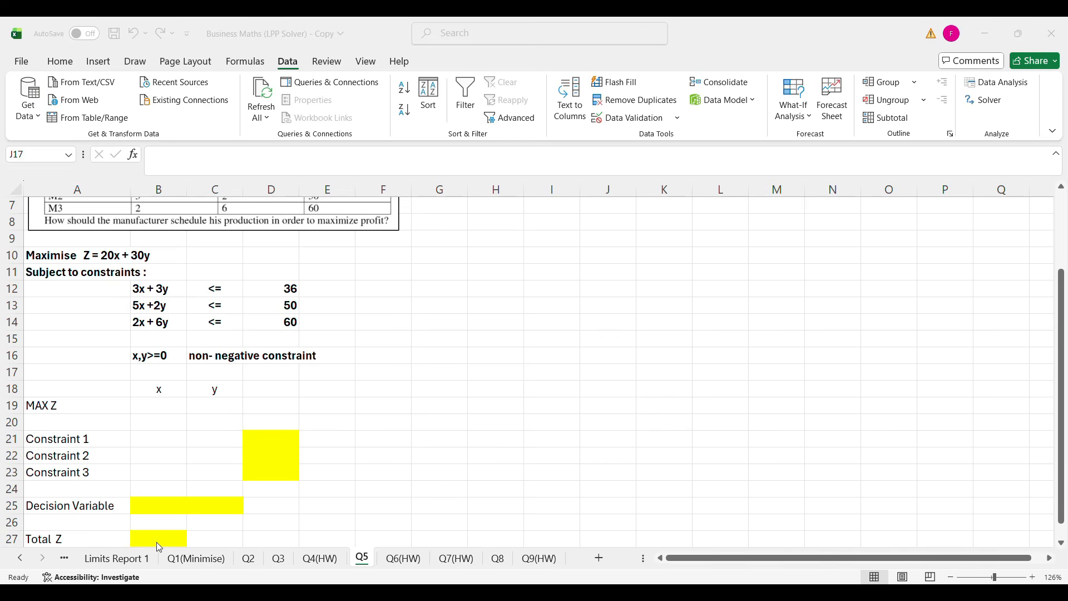
{"action": "scroll", "coordinate": [156, 542], "scroll_direction": "down", "scroll_amount": 2}
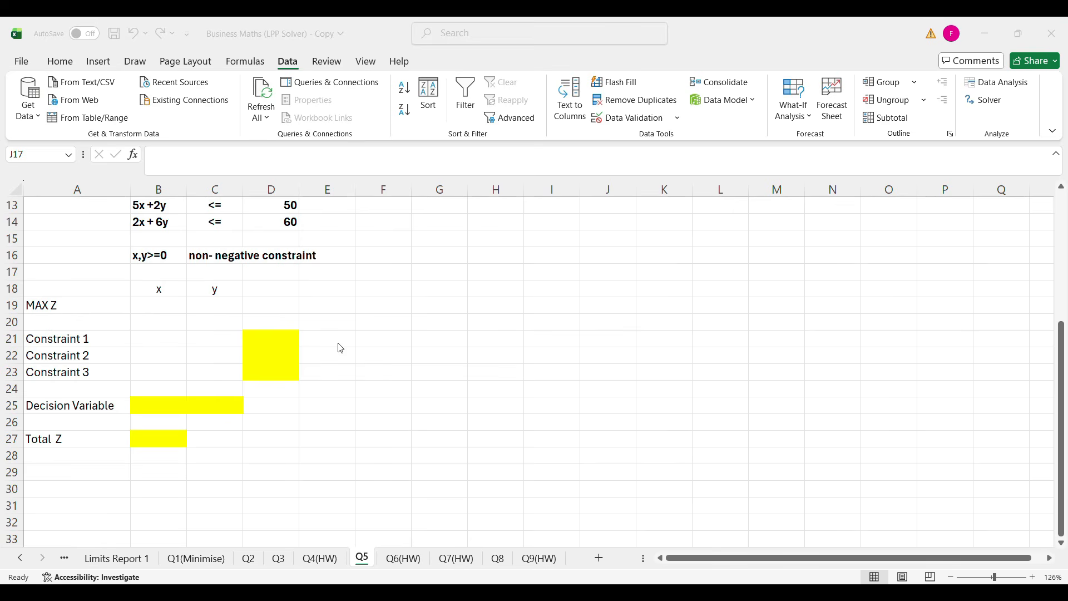
{"action": "scroll", "coordinate": [220, 354], "scroll_direction": "up", "scroll_amount": 1}
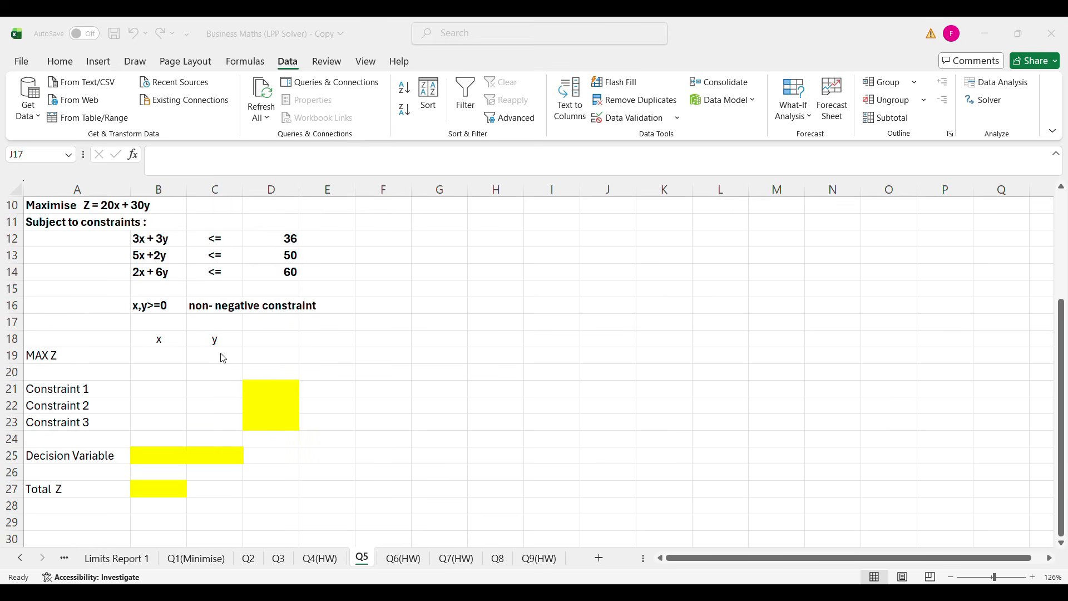
{"action": "left_click", "coordinate": [161, 354]}
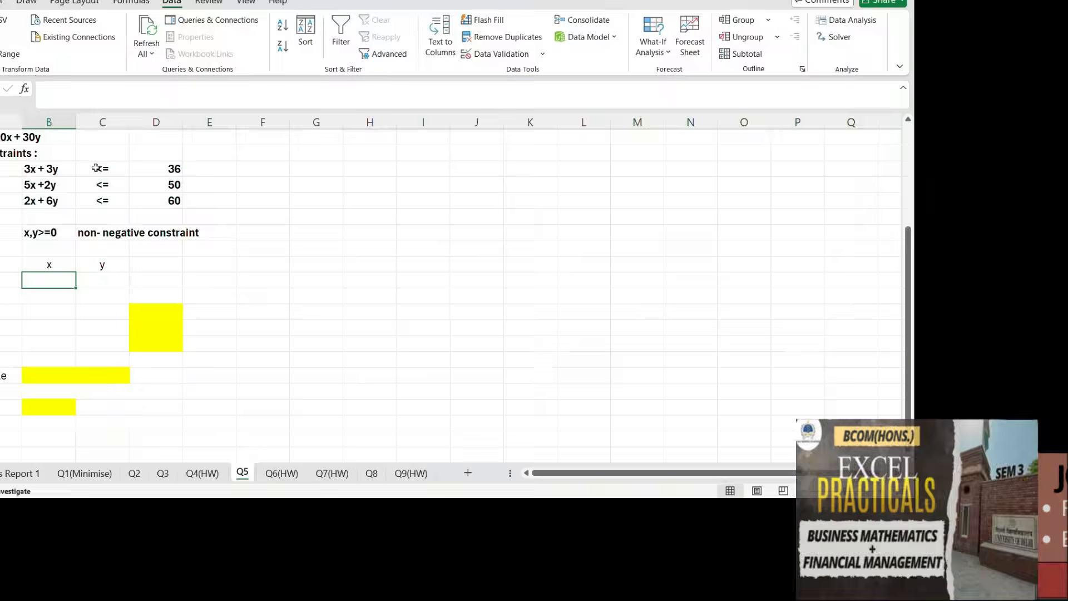
{"action": "type", "text": "20"}
{"action": "key", "text": "Tab"}
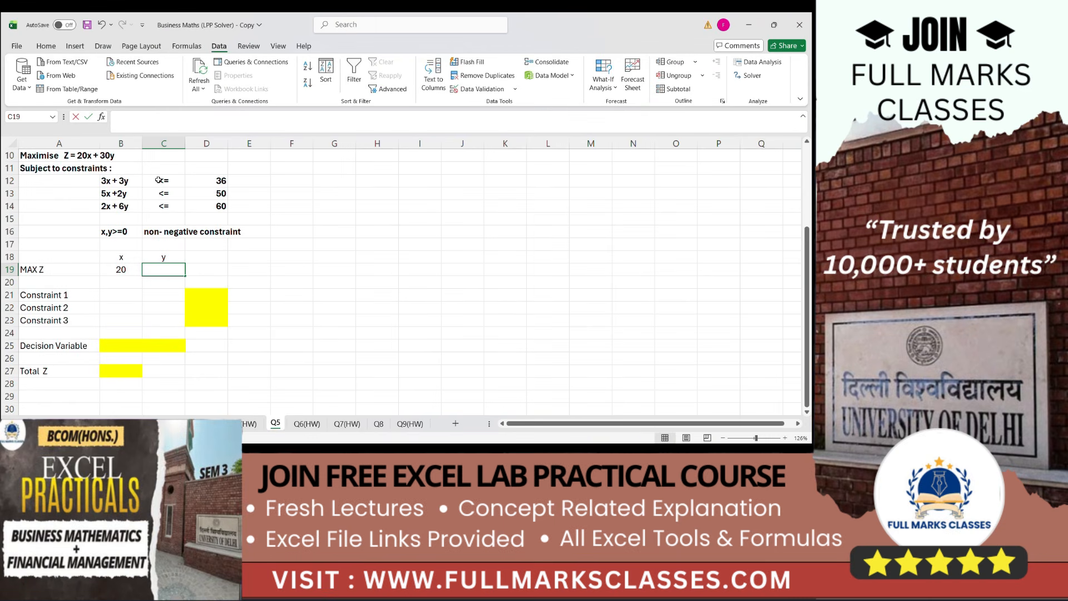
{"action": "type", "text": "30"}
{"action": "key", "text": "Down"}
- Enter the x and y coefficients of the three constraints in B21:C23: 3 and 3, 5 and 2, 2 and 6
{"action": "key", "text": "Down"}
{"action": "key", "text": "Left"}
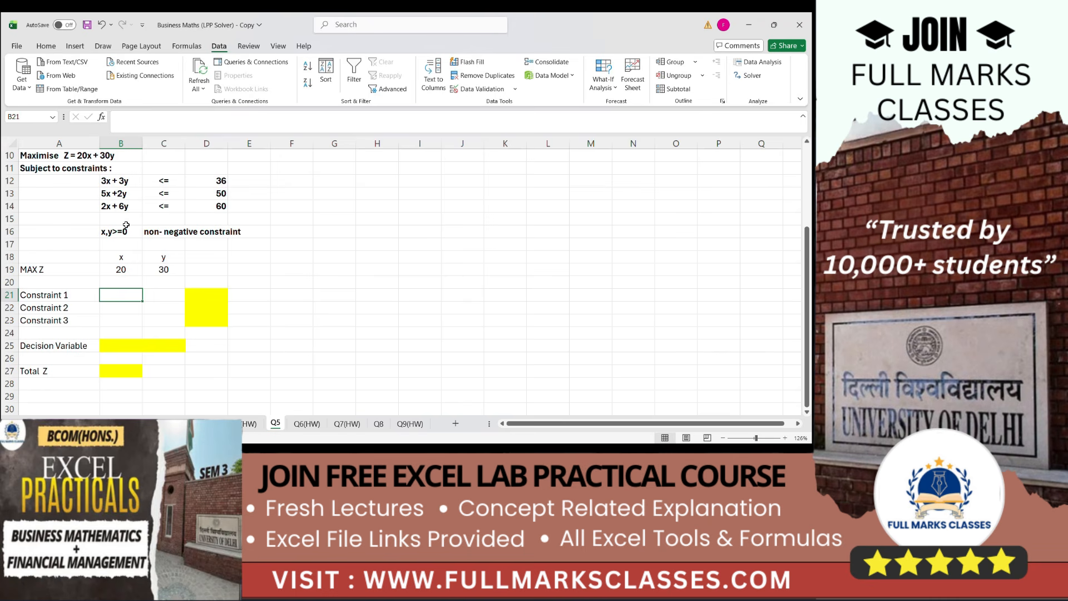
{"action": "type", "text": "3"}
{"action": "key", "text": "Tab"}
{"action": "type", "text": "3"}
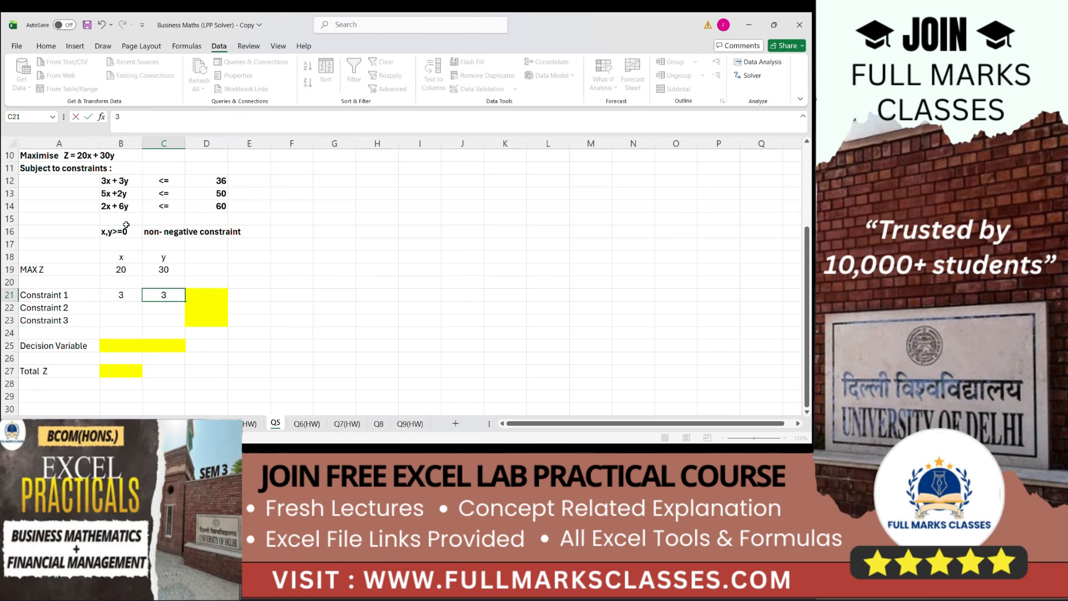
{"action": "key", "text": "Return"}
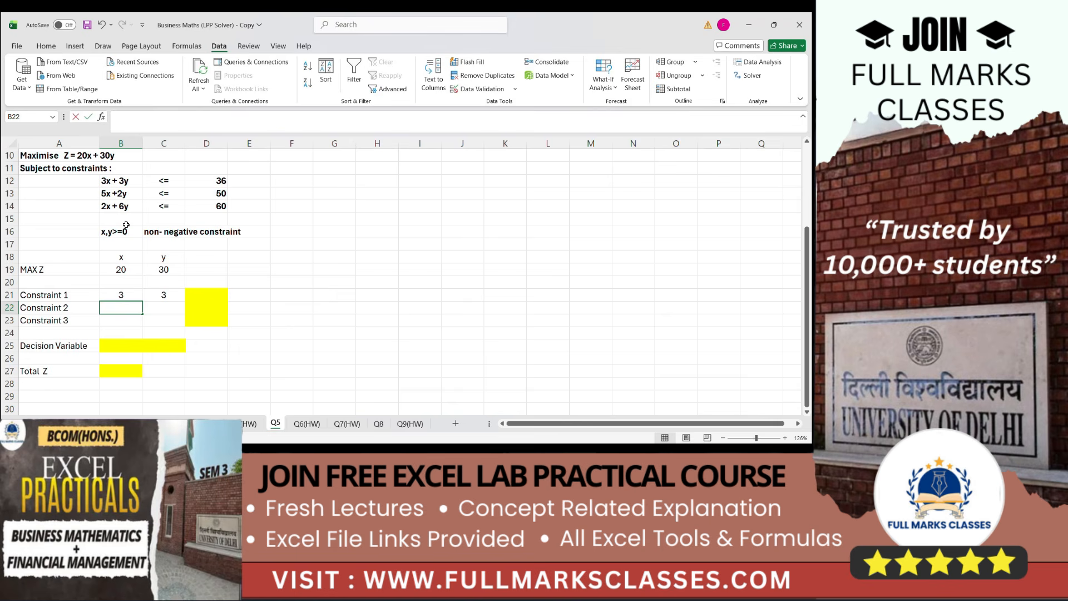
{"action": "type", "text": "5"}
{"action": "key", "text": "Tab"}
{"action": "type", "text": "2"}
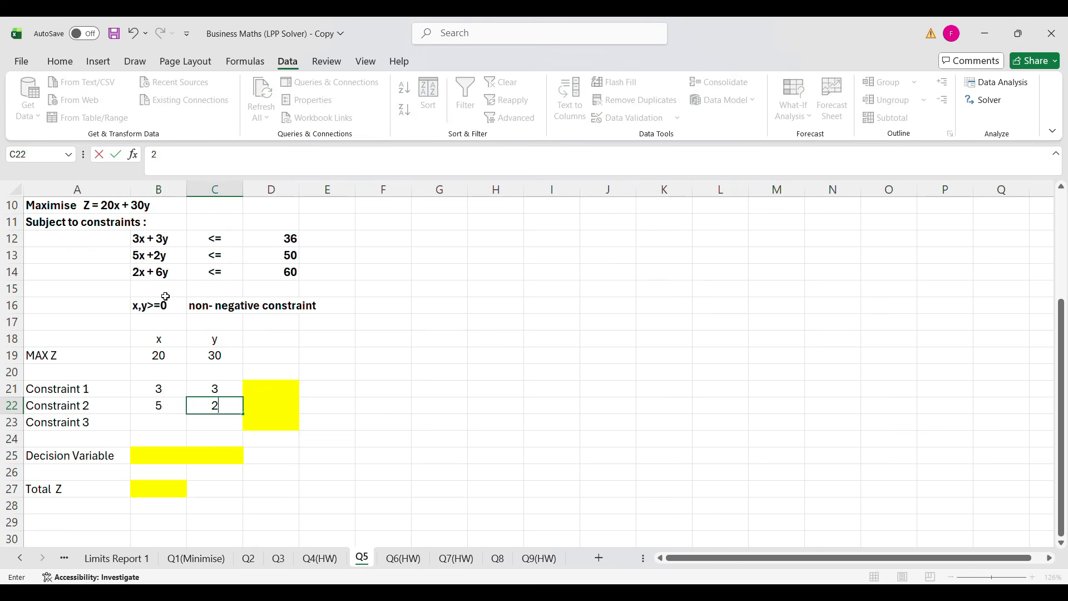
{"action": "key", "text": "Return"}
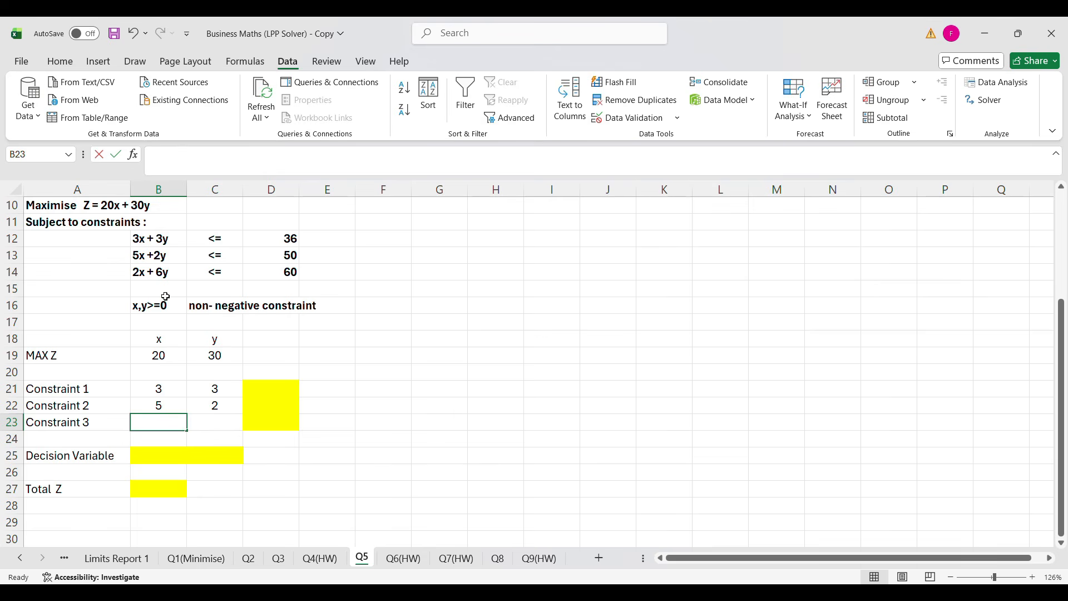
{"action": "type", "text": "2"}
{"action": "key", "text": "Tab"}
{"action": "type", "text": "6"}
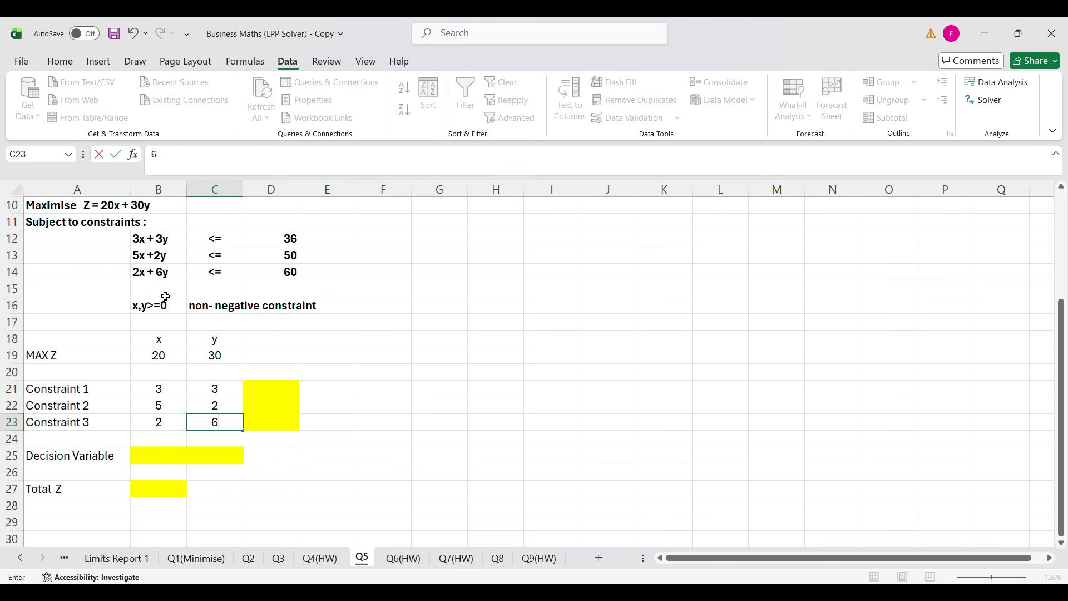
- Copy the <= signs and limits from C12:D14 into the constraint rows starting at E21
{"action": "left_click_drag", "start_coordinate": [205, 237], "coordinate": [278, 273]}
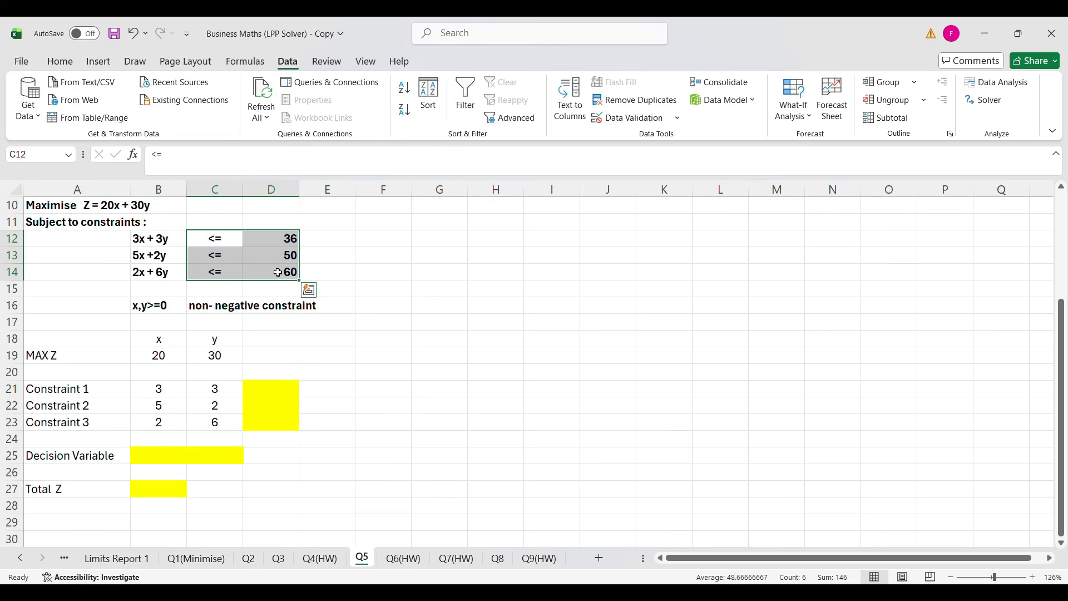
{"action": "key", "text": "ctrl+c"}
{"action": "left_click", "coordinate": [337, 384]}
{"action": "key", "text": "ctrl+v"}
{"action": "left_click", "coordinate": [512, 403]}
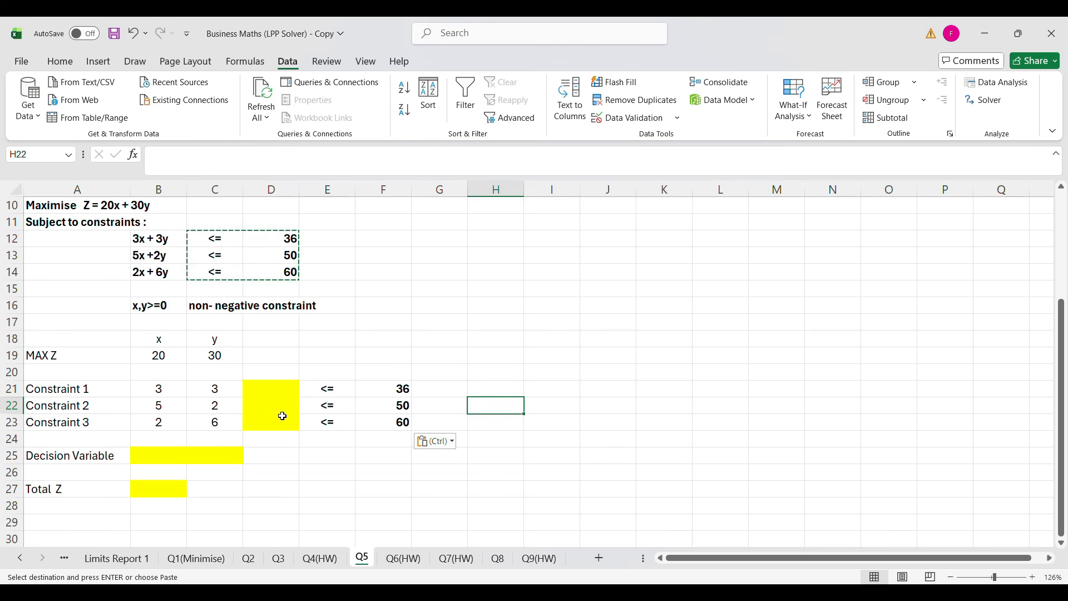
- Enter =(B21*$B$25)+(C21*$C$25) in D21 and fill the formula down to D23
{"action": "left_click", "coordinate": [271, 388]}
{"action": "double_click", "coordinate": [272, 389]}
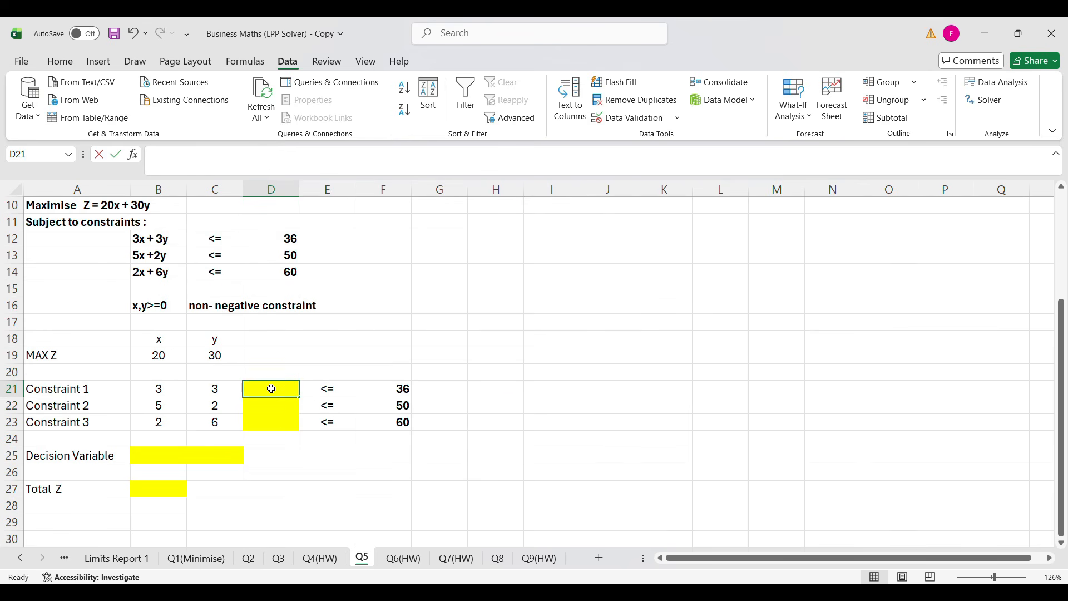
{"action": "type", "text": "=("}
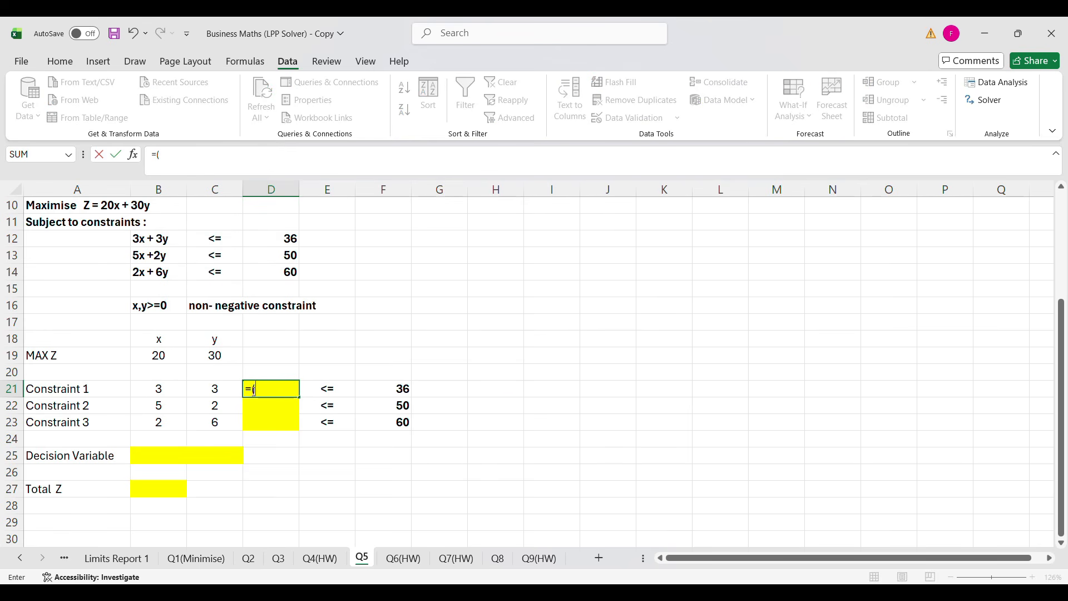
{"action": "left_click", "coordinate": [158, 388]}
{"action": "type", "text": "*"}
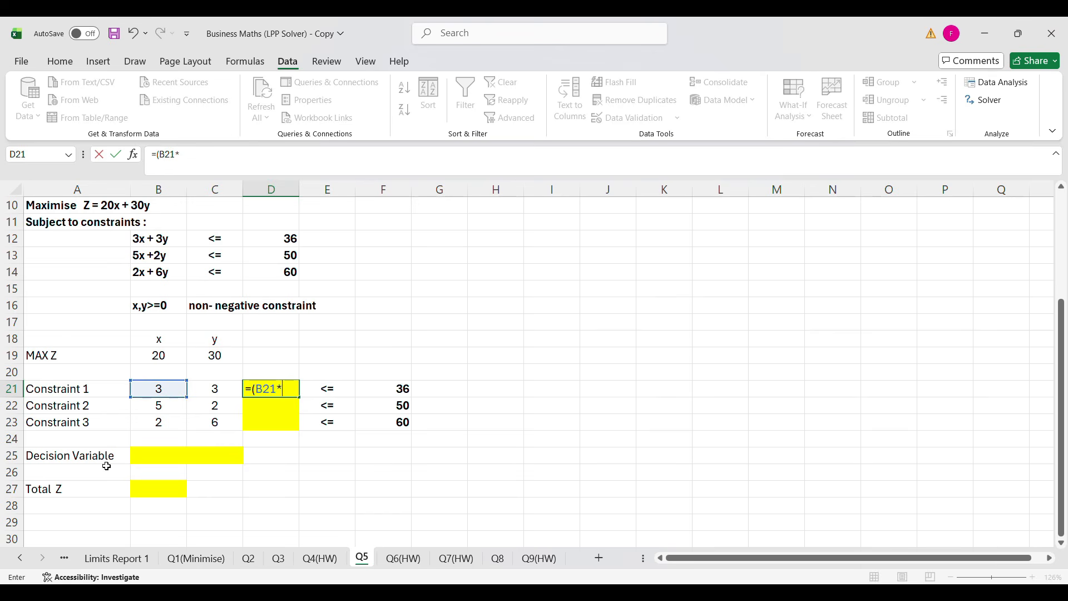
{"action": "left_click", "coordinate": [153, 456]}
{"action": "key", "text": "F4"}
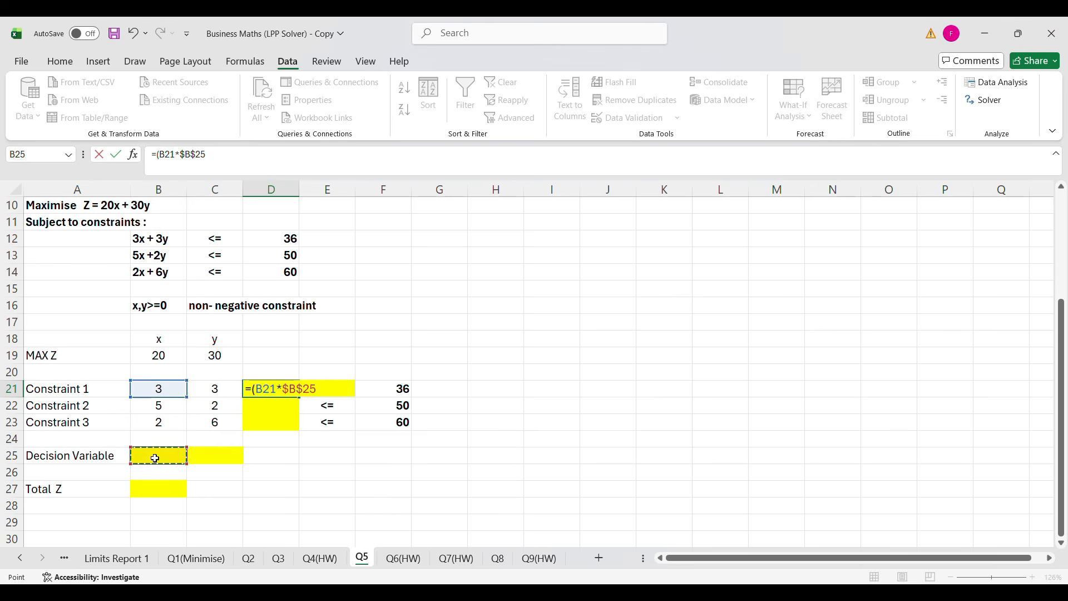
{"action": "type", "text": ")+("}
{"action": "left_click", "coordinate": [216, 389]}
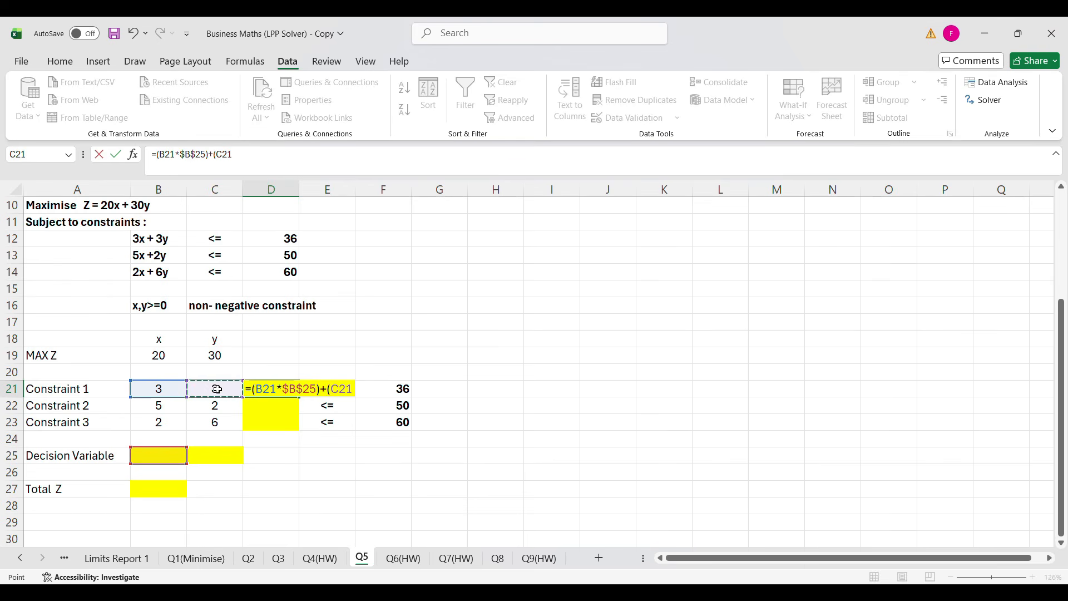
{"action": "type", "text": "*"}
{"action": "left_click", "coordinate": [217, 454]}
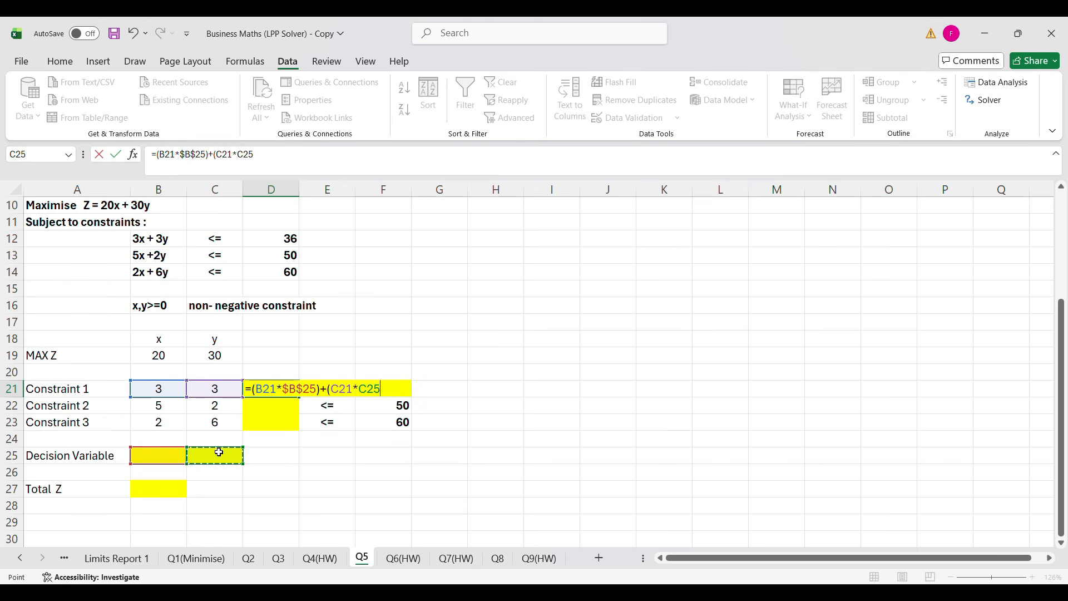
{"action": "key", "text": "F4"}
{"action": "type", "text": ")"}
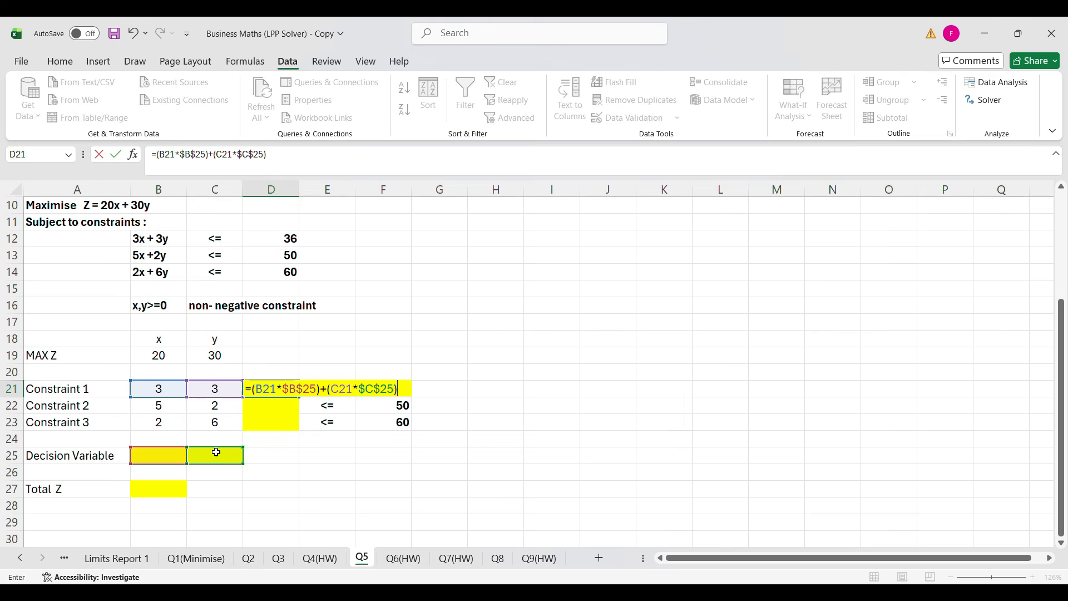
{"action": "key", "text": "Return"}
{"action": "left_click", "coordinate": [291, 391]}
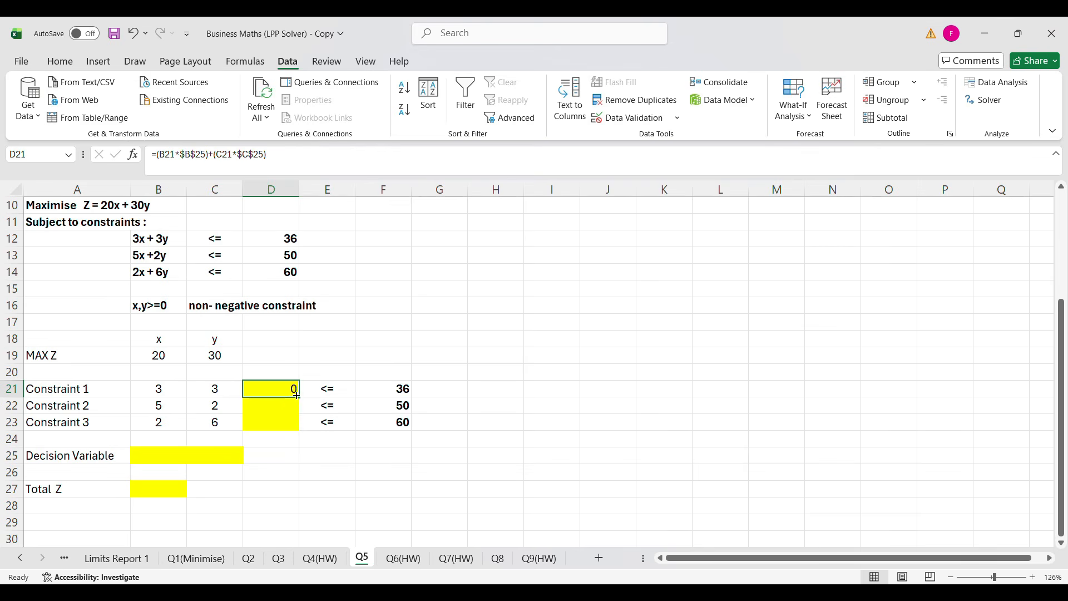
{"action": "left_click_drag", "start_coordinate": [301, 395], "coordinate": [301, 430]}
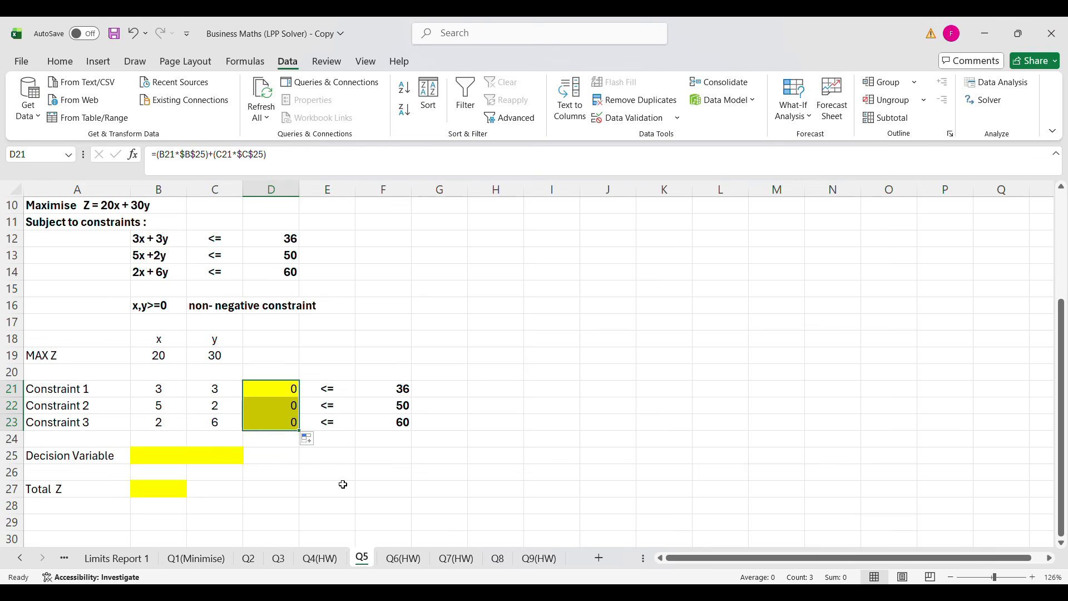
- Enter the Total Z formula =(B19*B25)+(C19*C25) in B27
{"action": "left_click", "coordinate": [172, 490]}
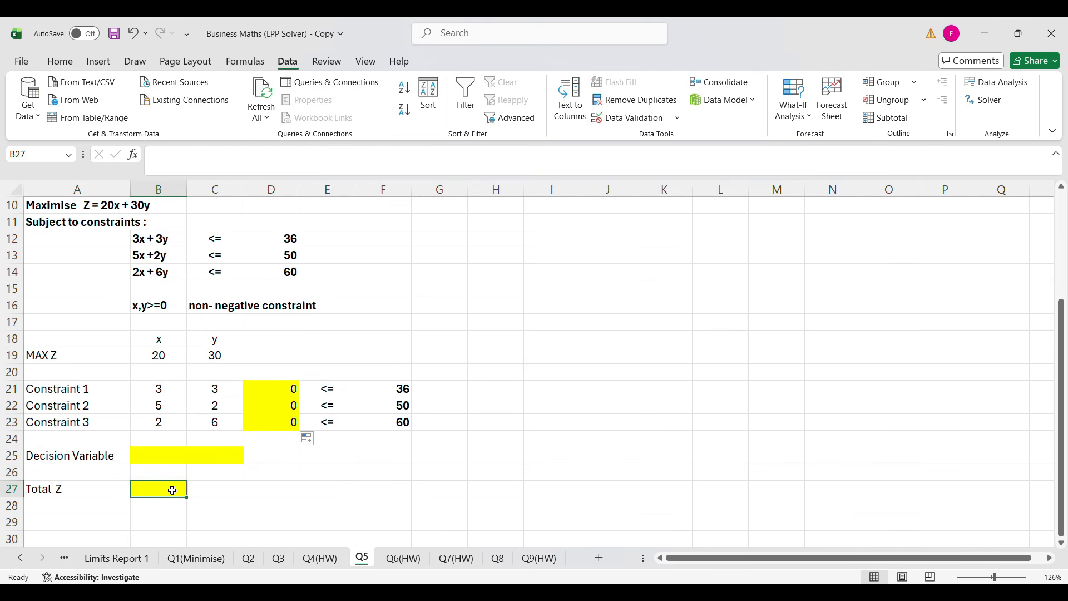
{"action": "double_click", "coordinate": [172, 490]}
{"action": "type", "text": "="}
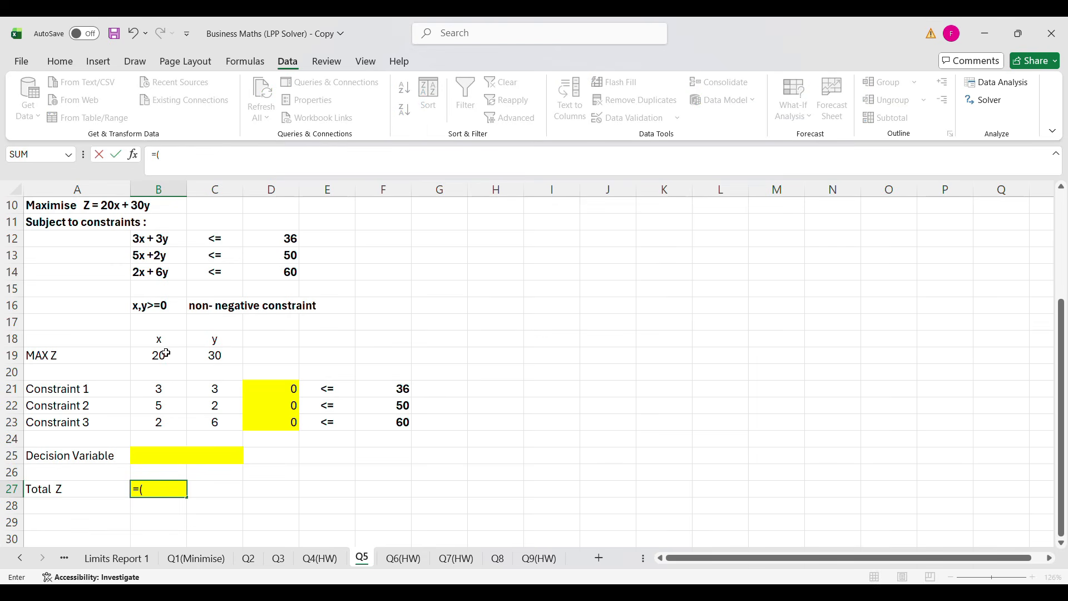
{"action": "type", "text": "("}
{"action": "left_click", "coordinate": [164, 358]}
{"action": "type", "text": "*"}
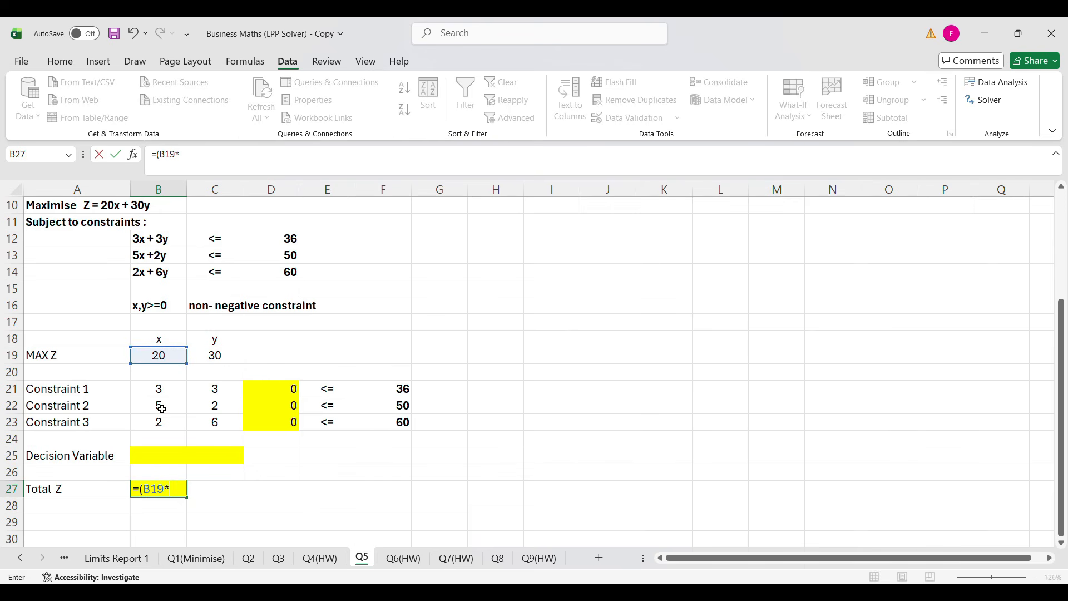
{"action": "left_click", "coordinate": [159, 458]}
{"action": "type", "text": ")"}
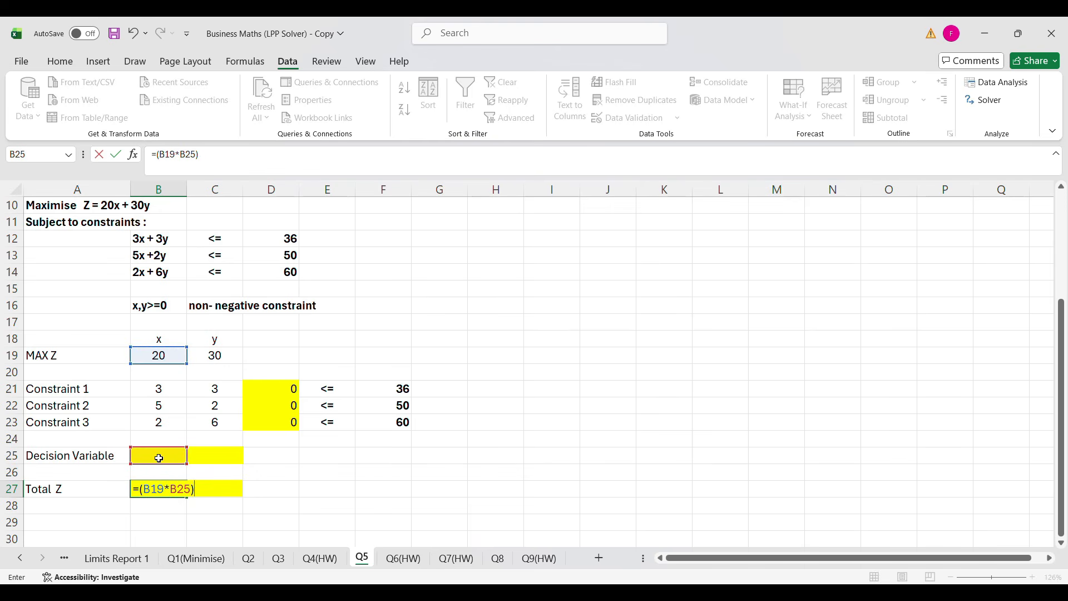
{"action": "type", "text": "+("}
{"action": "left_click", "coordinate": [214, 356]}
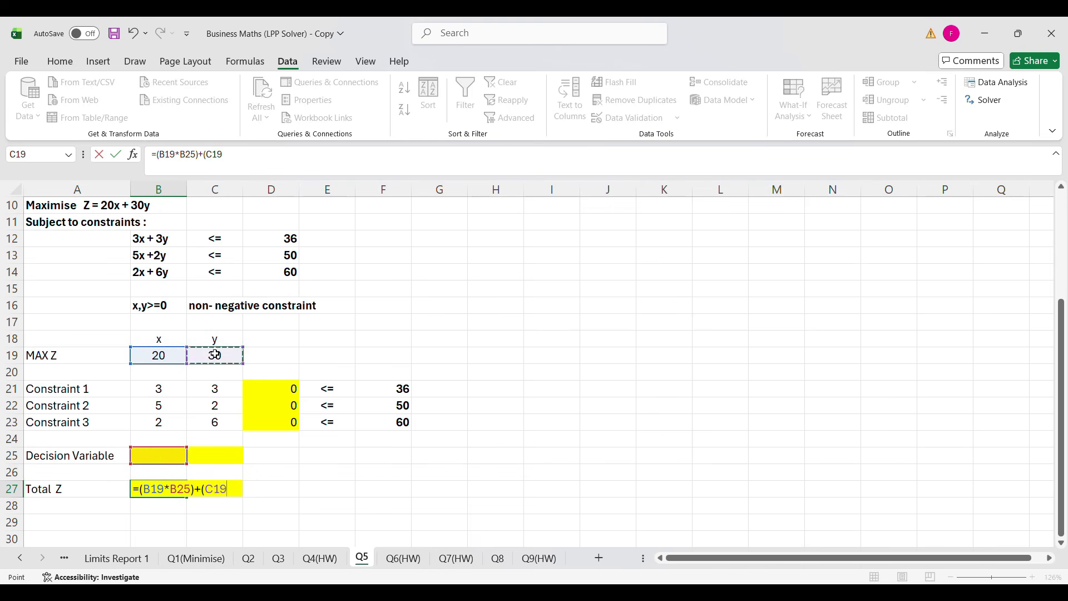
{"action": "type", "text": "*"}
{"action": "left_click", "coordinate": [212, 457]}
{"action": "type", "text": ")"}
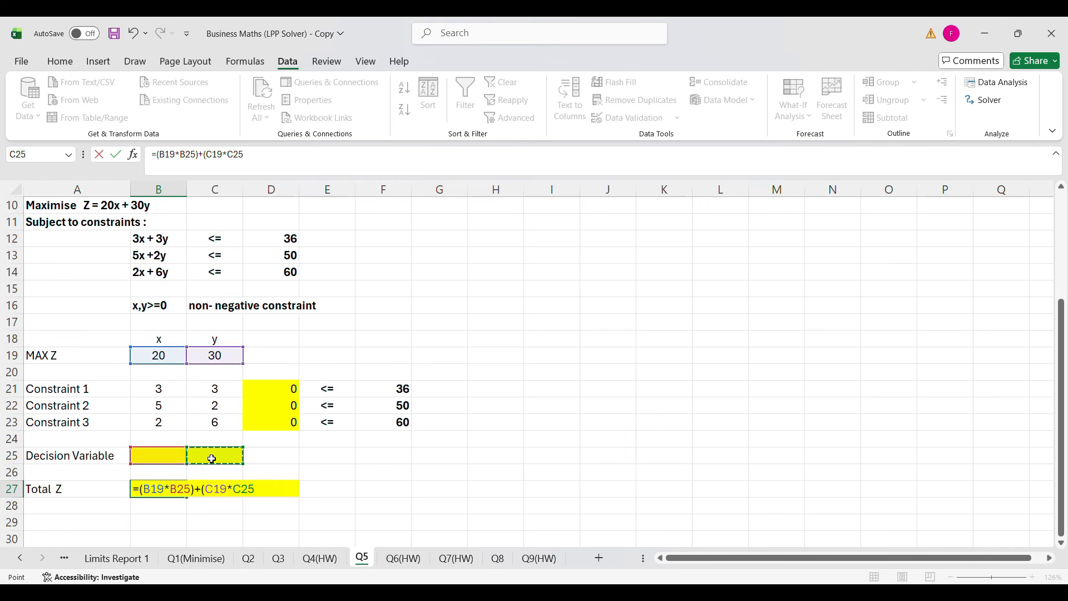
{"action": "key", "text": "Return"}
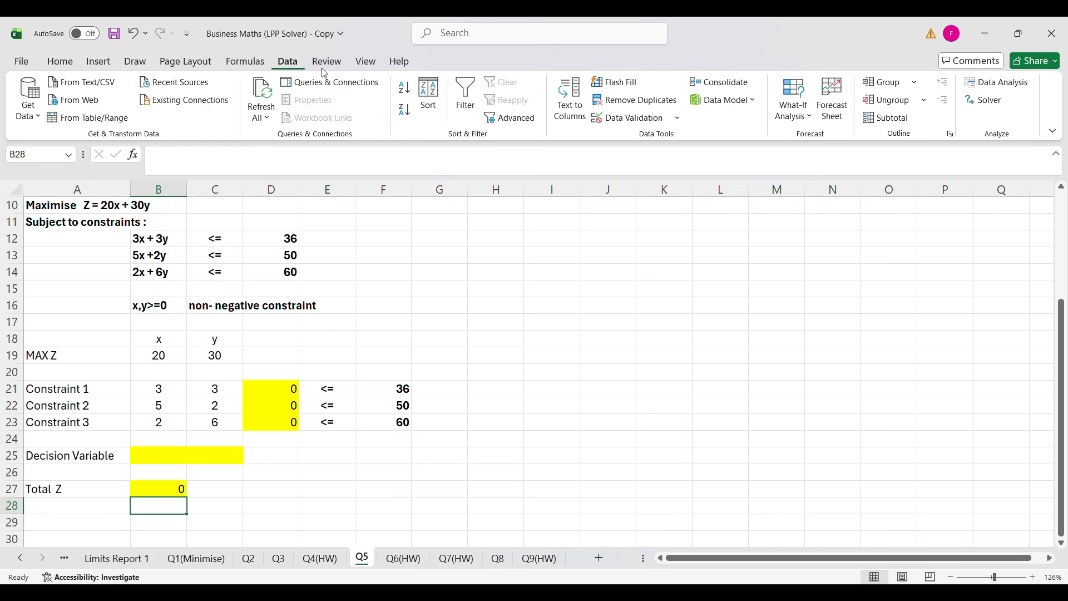
- Open Solver and replace its objective reference by picking the Total Z cell $B$27
{"action": "left_click", "coordinate": [984, 101]}
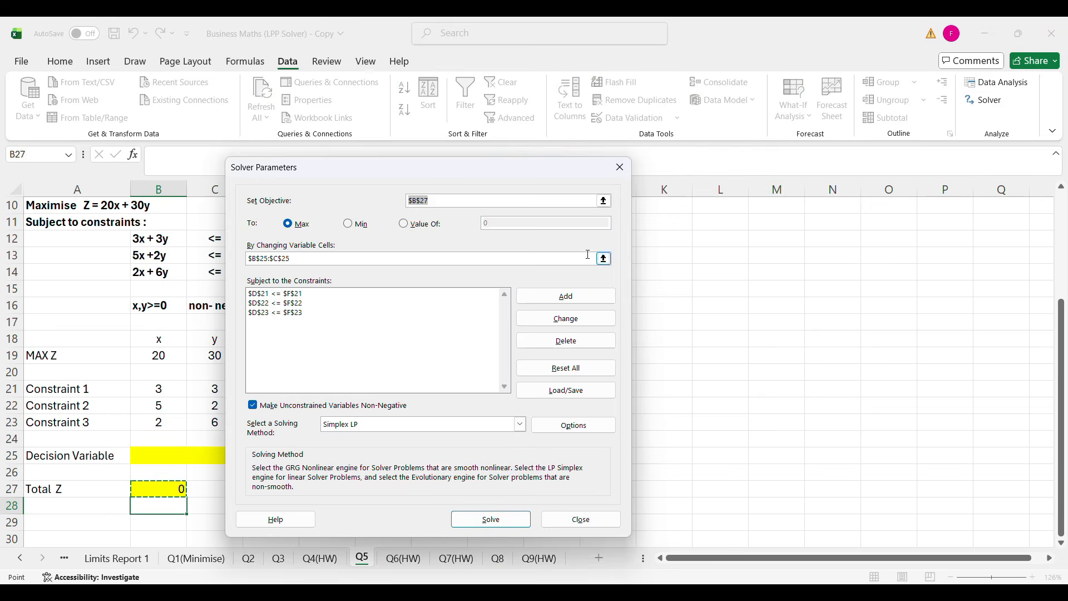
{"action": "left_click_drag", "start_coordinate": [495, 162], "coordinate": [726, 134]}
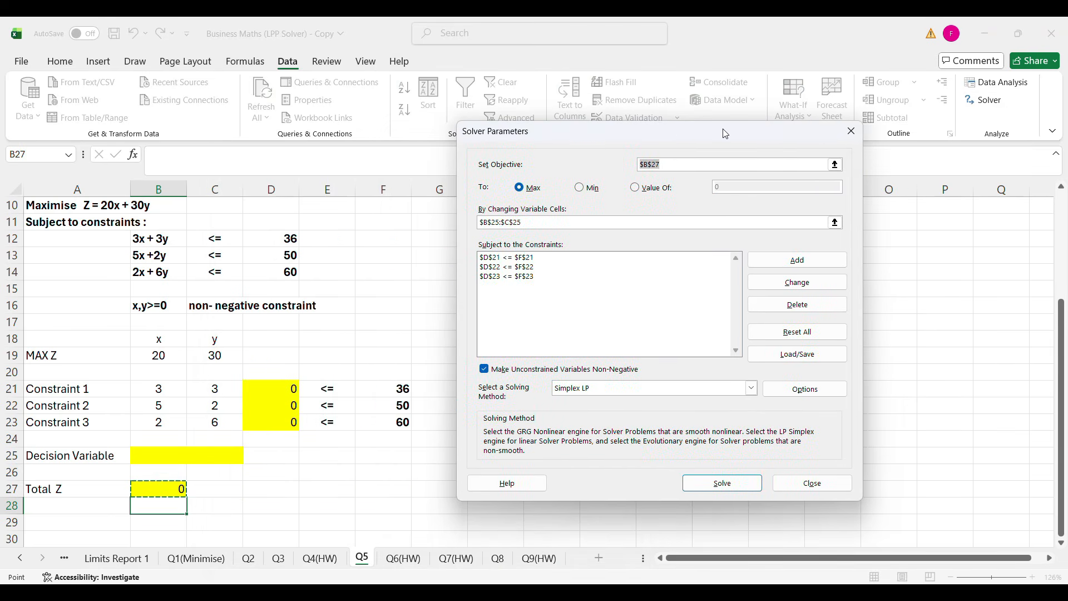
{"action": "left_click", "coordinate": [670, 166]}
{"action": "key", "text": "BackSpace"}
{"action": "key", "text": "BackSpace"}
{"action": "key", "text": "BackSpace"}
{"action": "left_click", "coordinate": [170, 487]}
- Replace Solver's changing variable cells reference by picking the decision variable range $B$25:$C$25
{"action": "left_click", "coordinate": [536, 225]}
{"action": "key", "text": "BackSpace"}
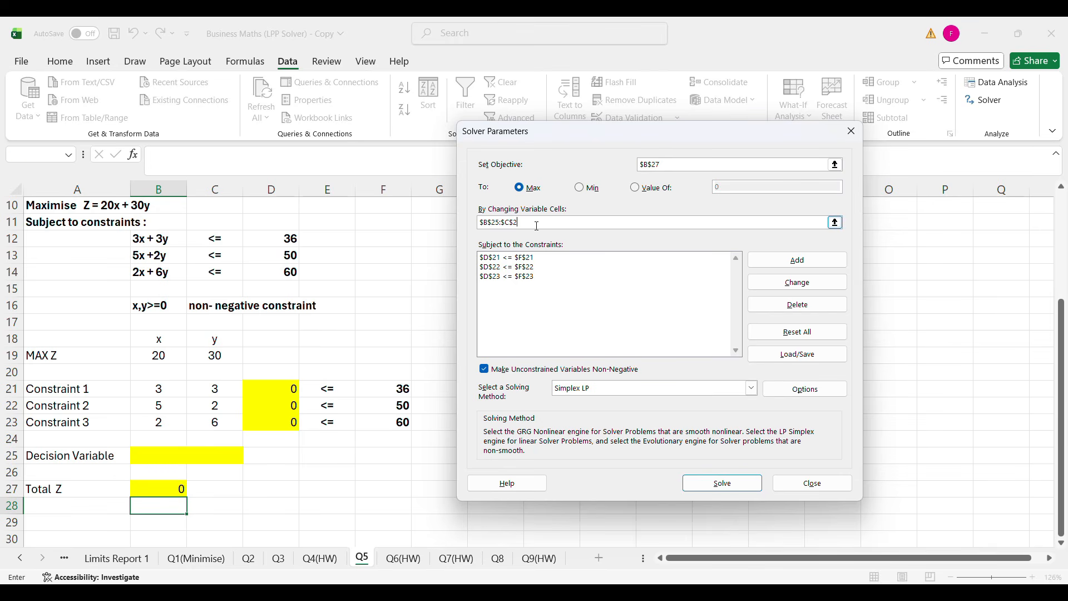
{"action": "left_click_drag", "start_coordinate": [161, 457], "coordinate": [206, 455]}
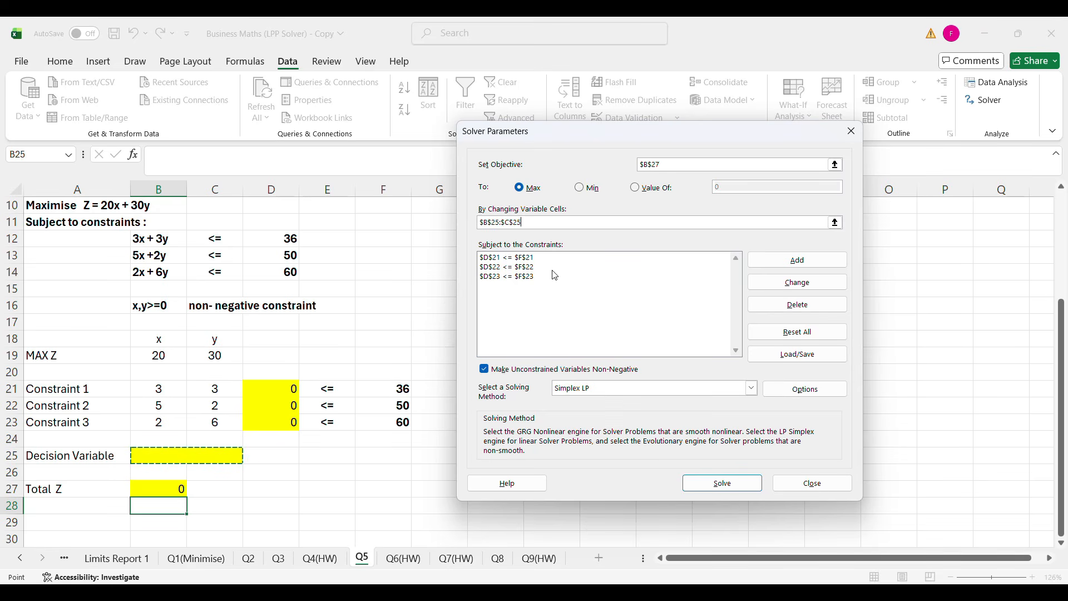
- Delete all three existing constraints from the Solver parameters
{"action": "left_click", "coordinate": [656, 267]}
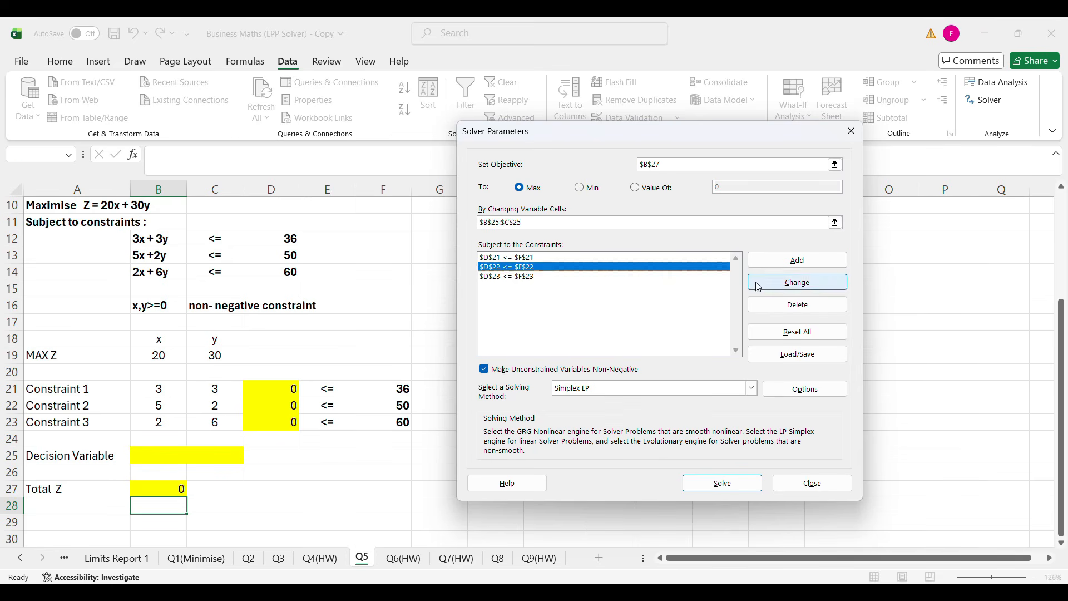
{"action": "left_click", "coordinate": [796, 304]}
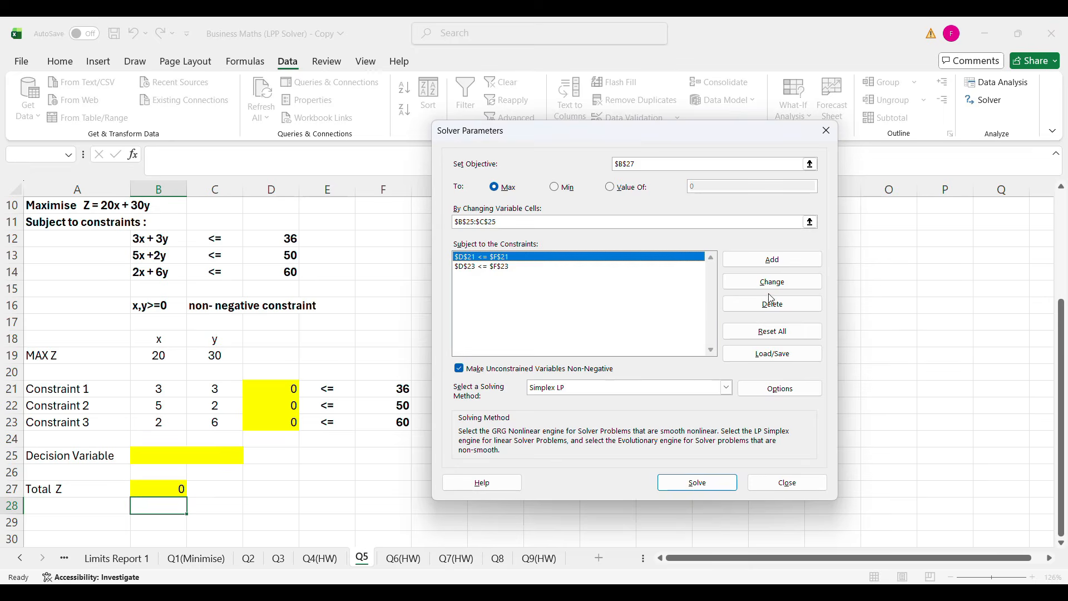
{"action": "left_click", "coordinate": [770, 301]}
{"action": "left_click", "coordinate": [771, 304]}
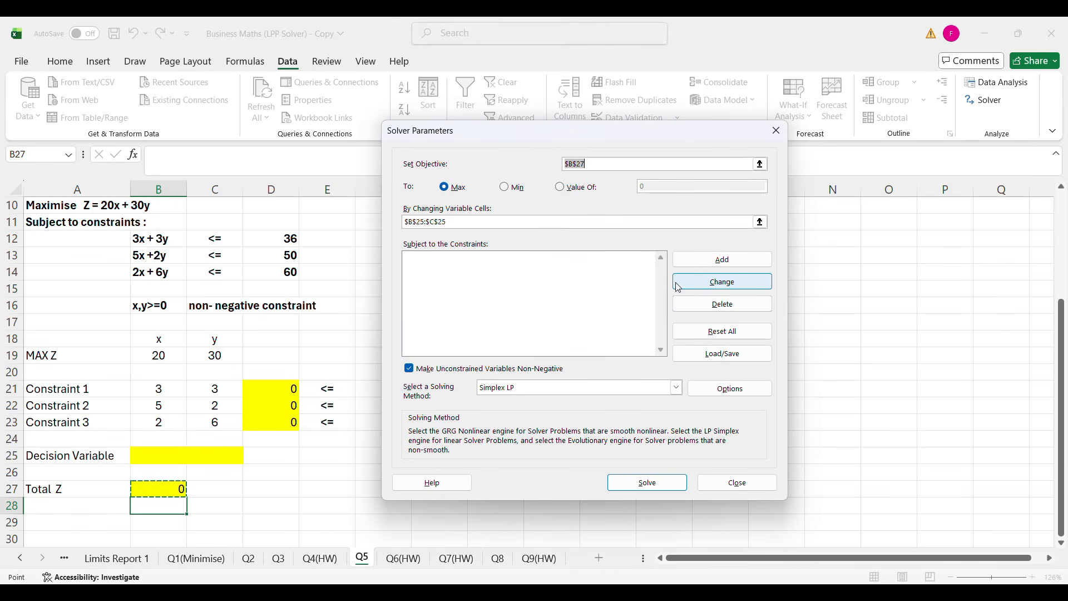
- Add the Solver constraint $D$21 <= $F$21 for Constraint 1
{"action": "left_click", "coordinate": [679, 260]}
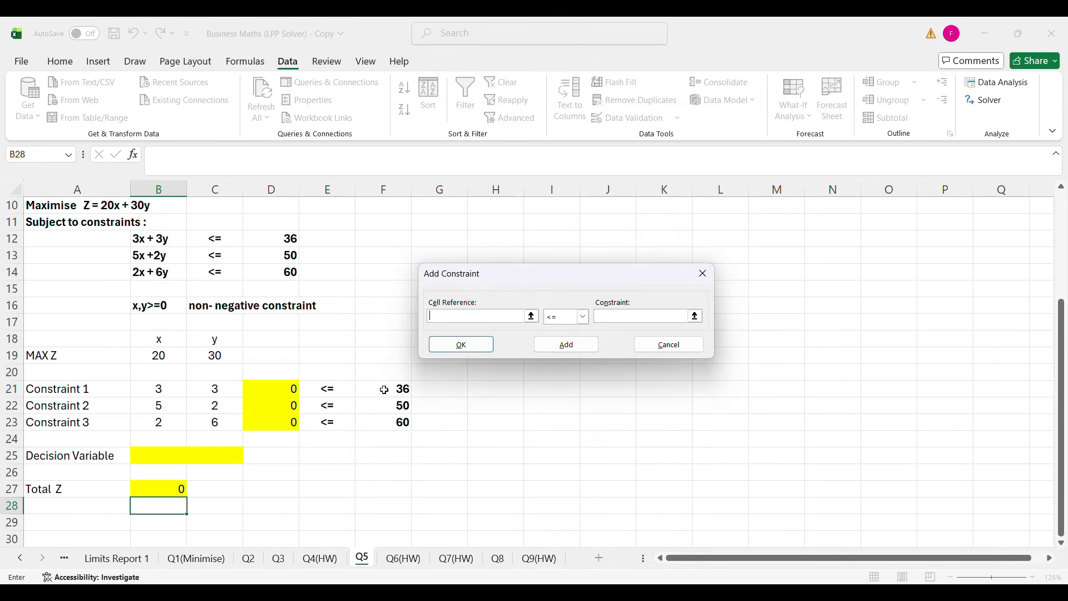
{"action": "left_click", "coordinate": [272, 387]}
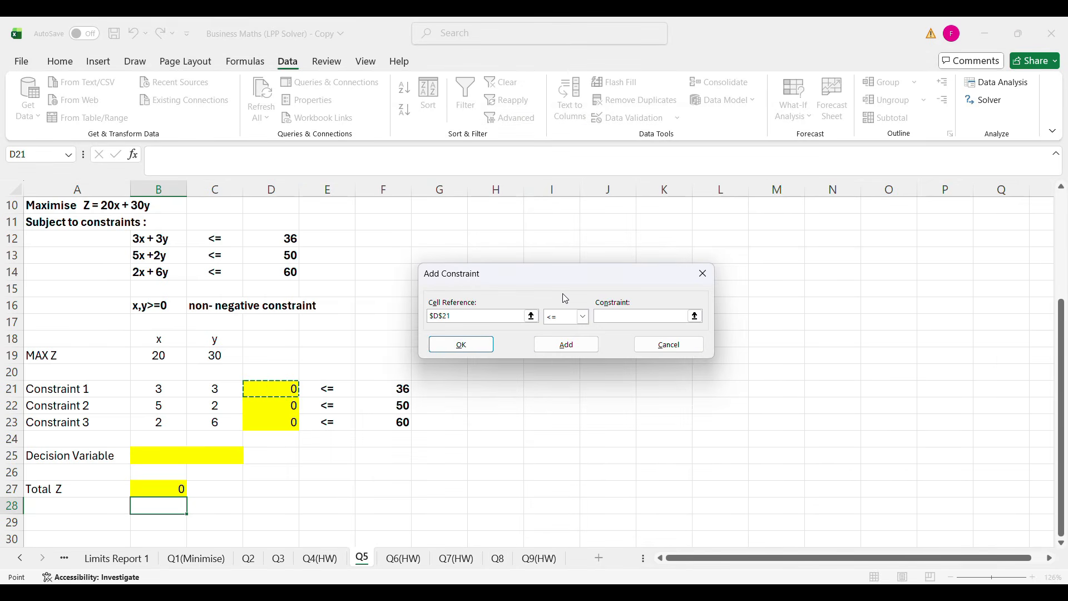
{"action": "left_click", "coordinate": [673, 320]}
{"action": "left_click", "coordinate": [398, 388]}
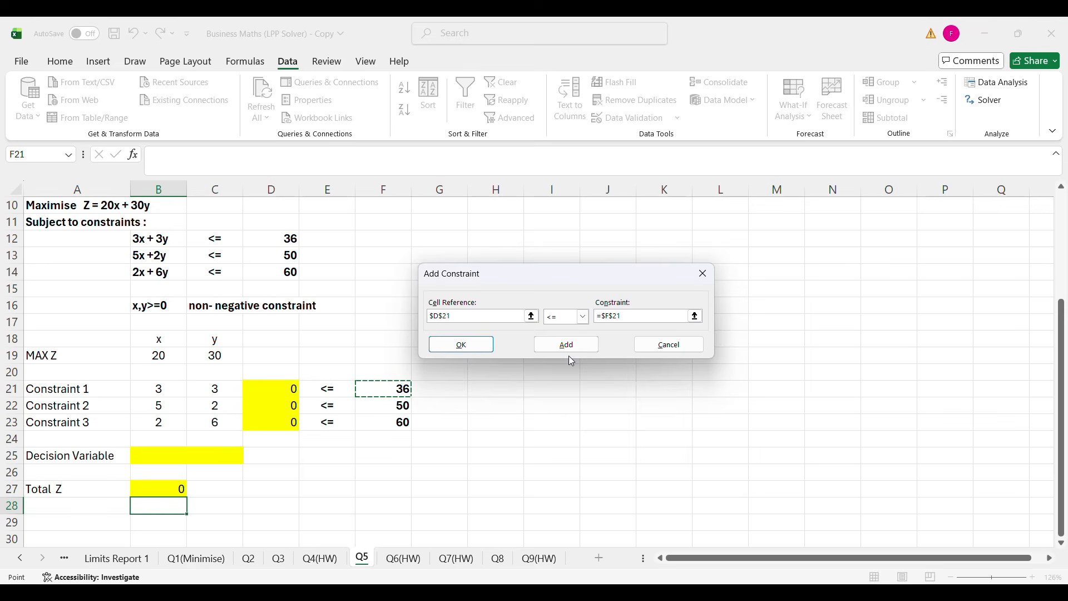
{"action": "left_click", "coordinate": [555, 343]}
- Add the Solver constraints $D$22 <= $F$22 and $D$23 <= $F$23 and return to the Solver parameters
{"action": "left_click", "coordinate": [278, 405]}
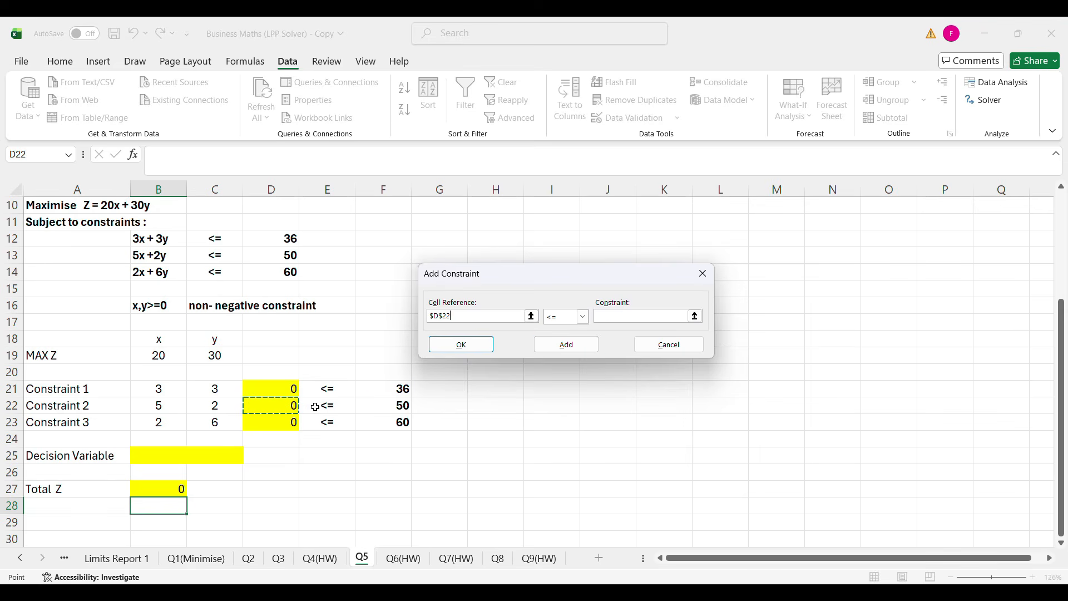
{"action": "left_click", "coordinate": [640, 315]}
{"action": "left_click", "coordinate": [396, 405]}
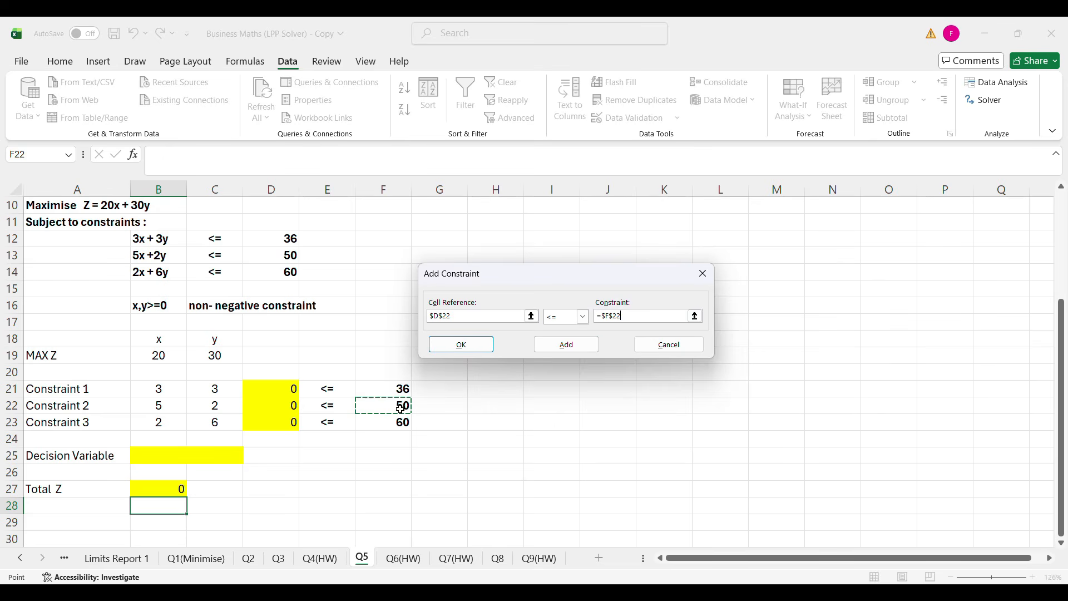
{"action": "left_click", "coordinate": [580, 350]}
{"action": "left_click", "coordinate": [276, 423]}
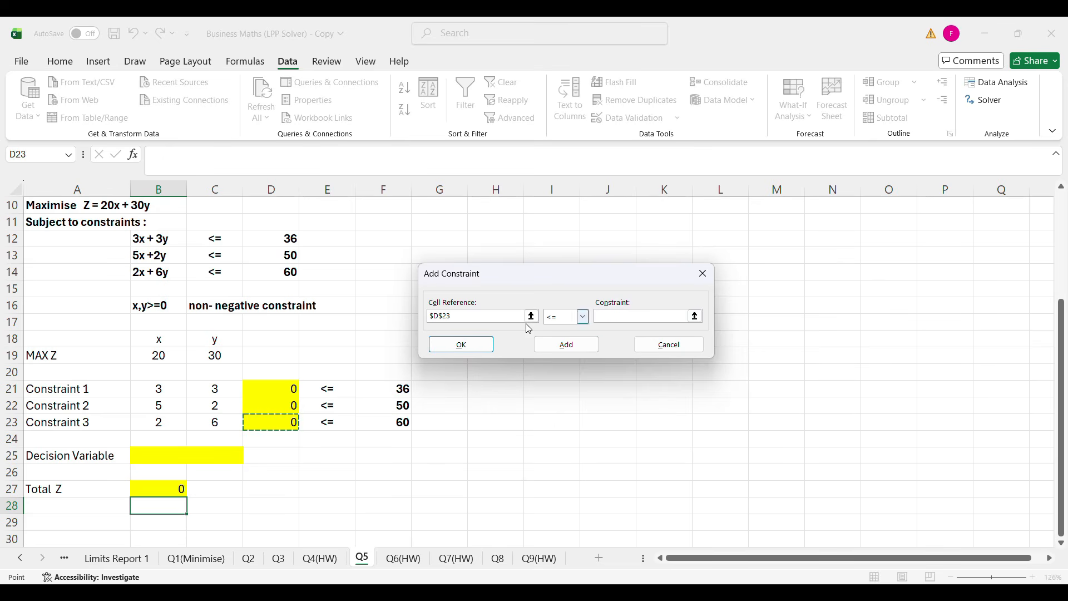
{"action": "key", "text": "Tab"}
{"action": "left_click", "coordinate": [397, 421]}
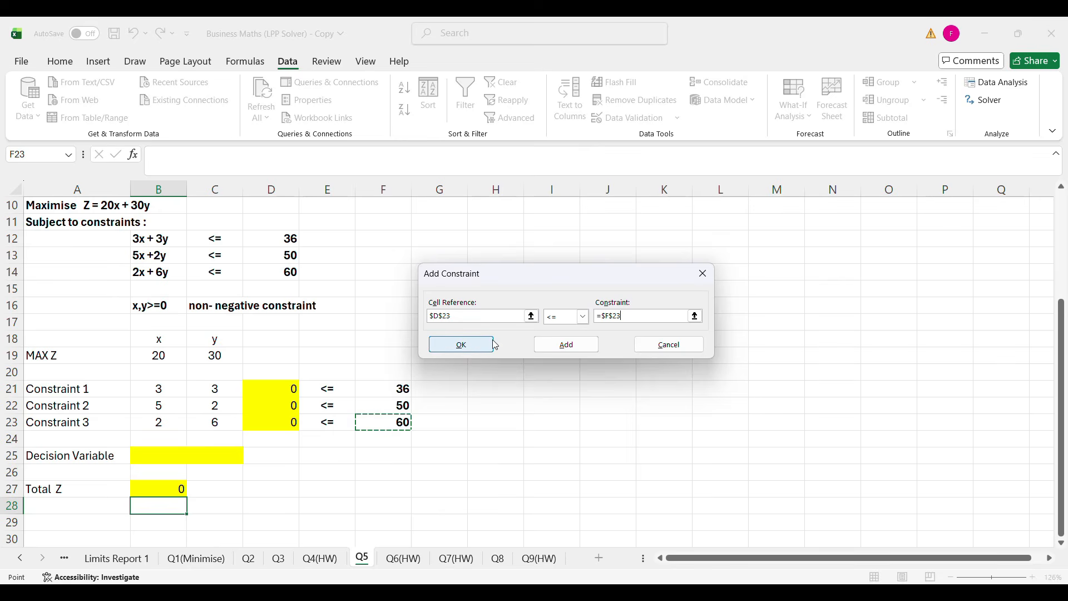
{"action": "left_click", "coordinate": [476, 345]}
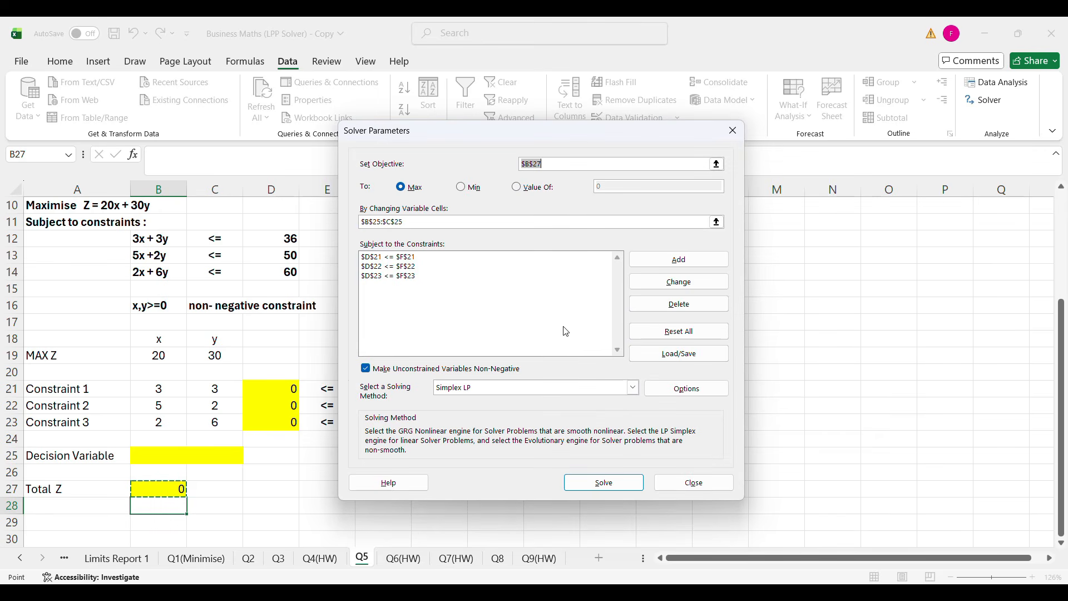
- Solve the Q5 model for the maximum with Simplex LP and keep the Solver solution
{"action": "left_click_drag", "start_coordinate": [662, 136], "coordinate": [813, 116]}
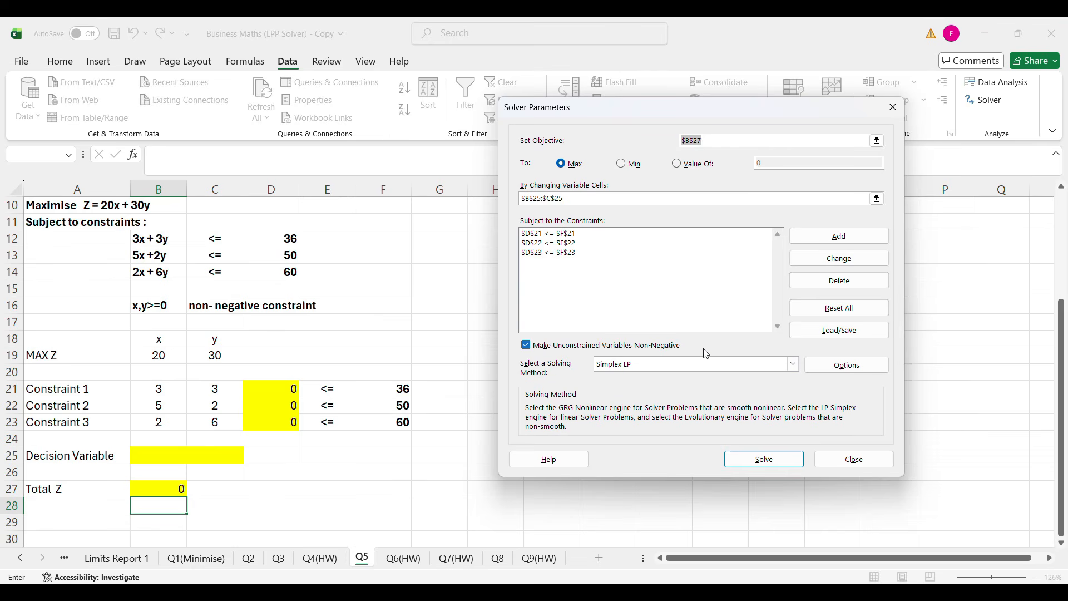
{"action": "left_click", "coordinate": [776, 457]}
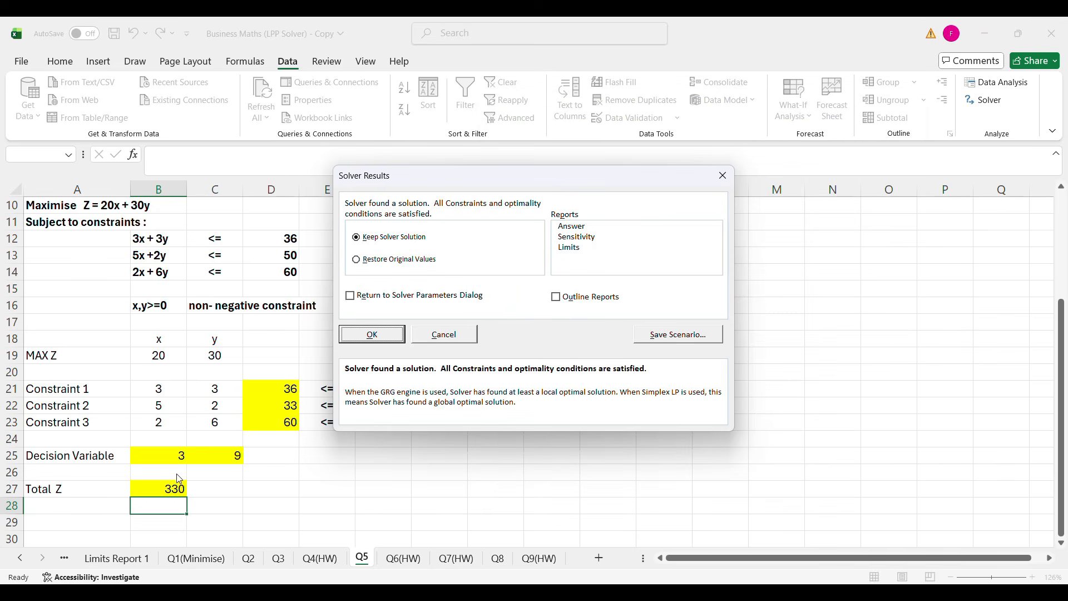
{"action": "left_click", "coordinate": [381, 334]}
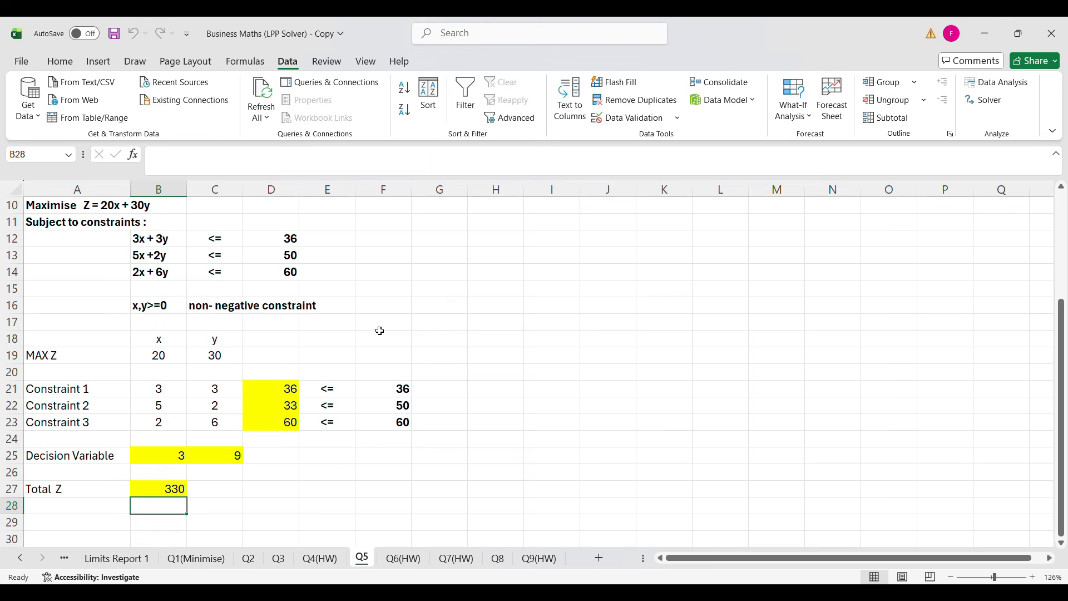
- Review the Q5 problem statement against its solved model, and look over the homework problems on Q6(HW) and Q7(HW)
{"action": "scroll", "coordinate": [380, 330], "scroll_direction": "up", "scroll_amount": 3}
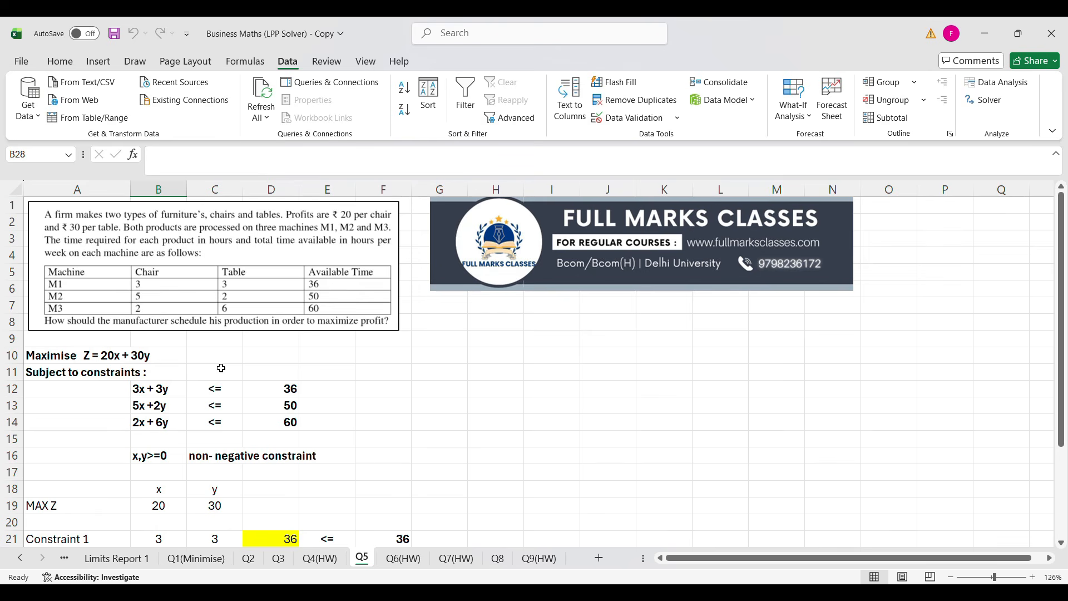
{"action": "scroll", "coordinate": [282, 351], "scroll_direction": "down", "scroll_amount": 1}
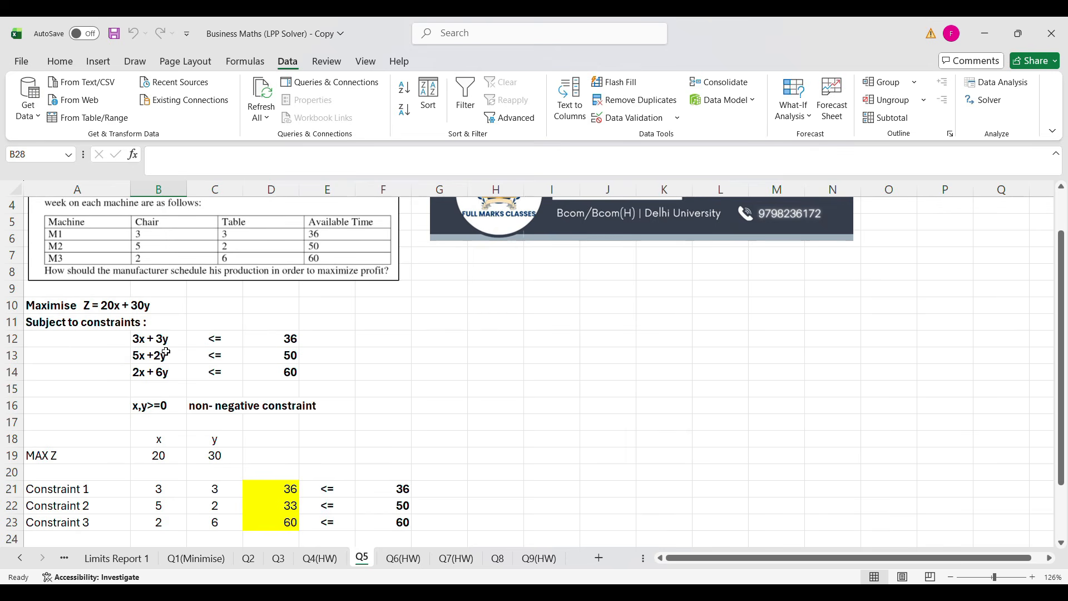
{"action": "scroll", "coordinate": [170, 343], "scroll_direction": "down", "scroll_amount": 2}
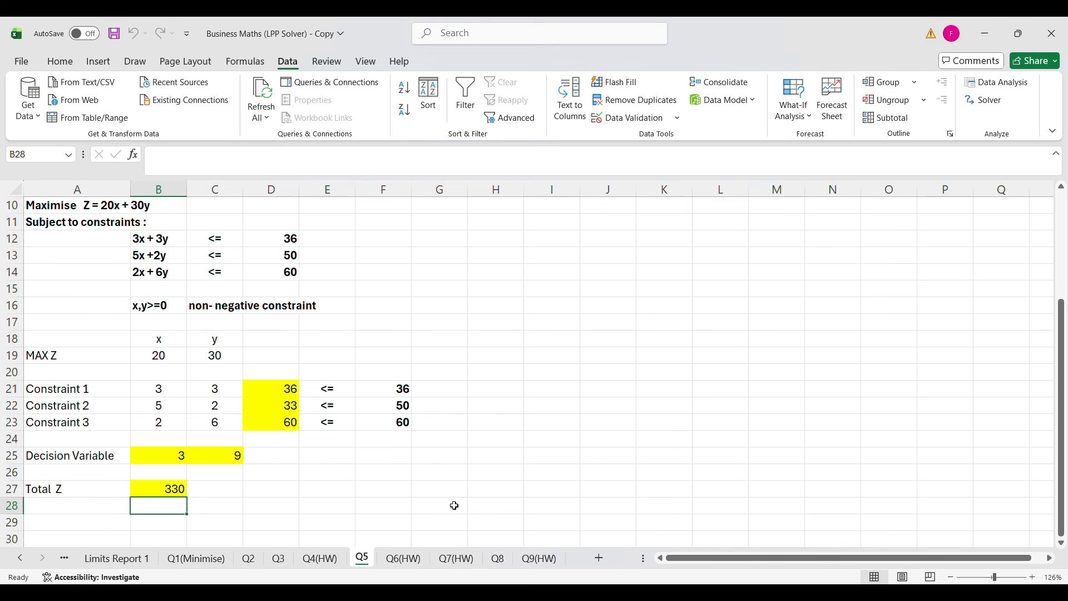
{"action": "left_click", "coordinate": [404, 558]}
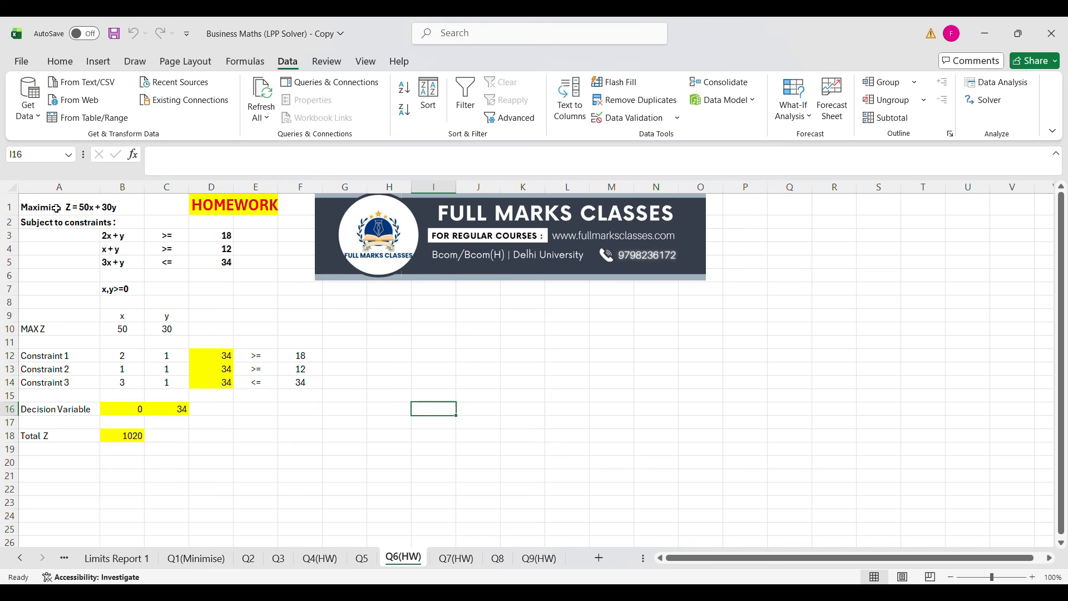
{"action": "left_click", "coordinate": [362, 559]}
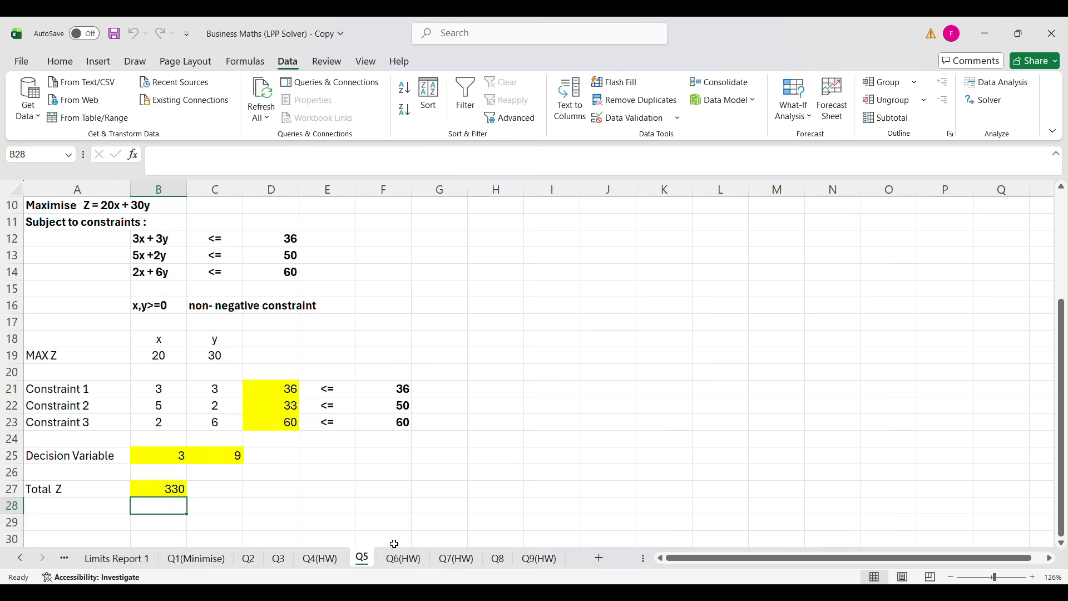
{"action": "left_click", "coordinate": [403, 558]}
{"action": "left_click", "coordinate": [457, 559]}
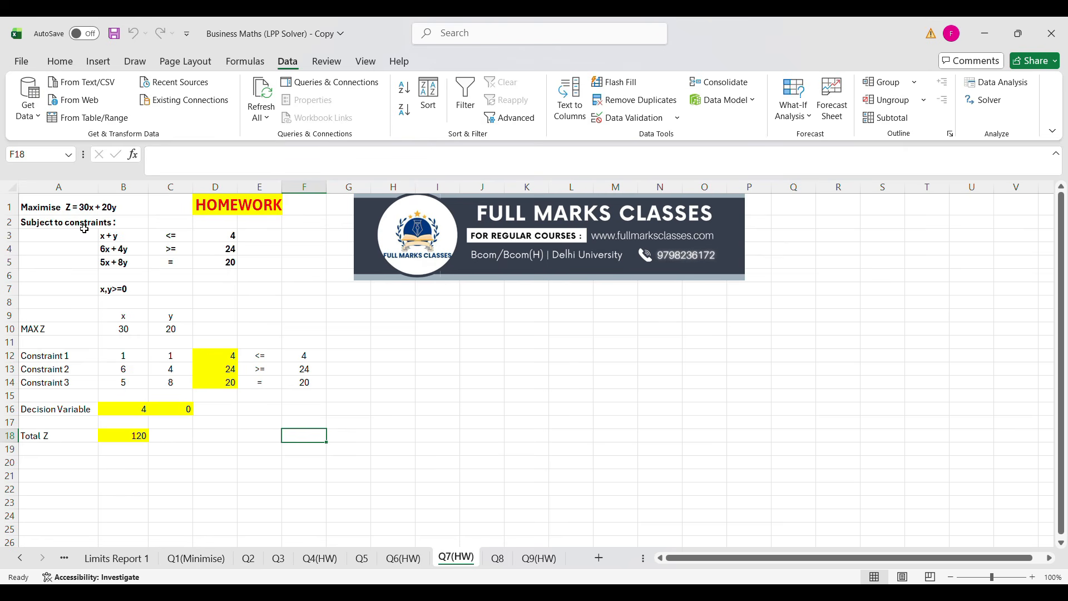
{"action": "left_click", "coordinate": [363, 558]}
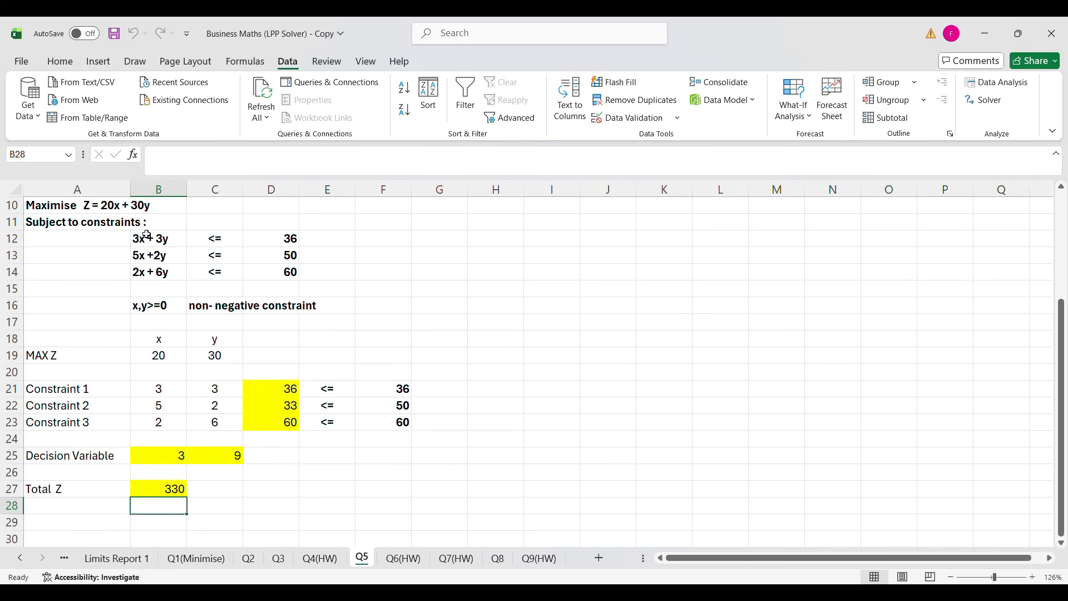
{"action": "left_click", "coordinate": [404, 559]}
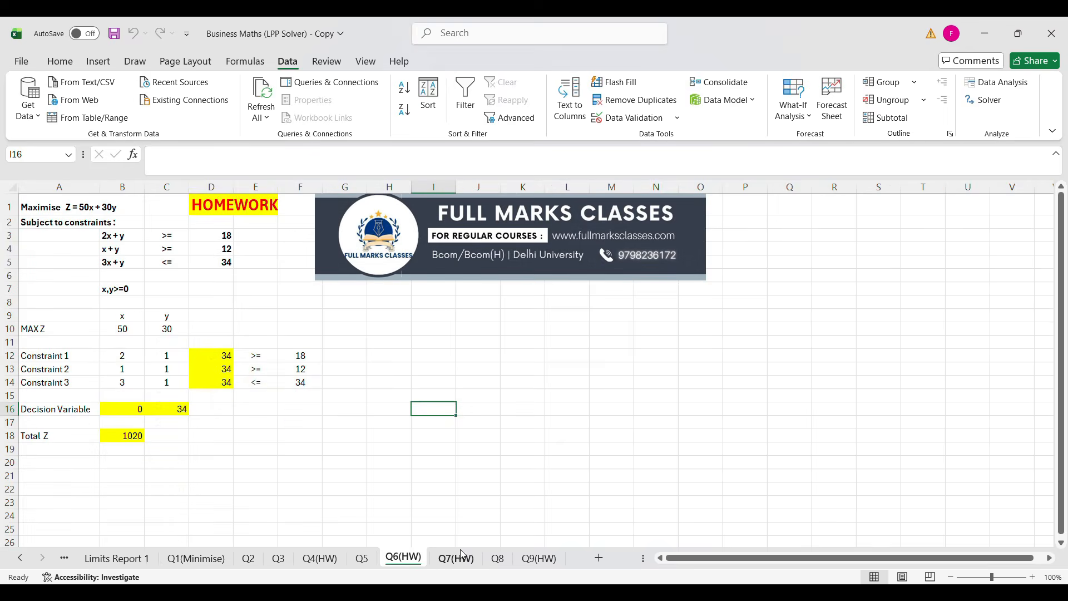
{"action": "left_click", "coordinate": [462, 556]}
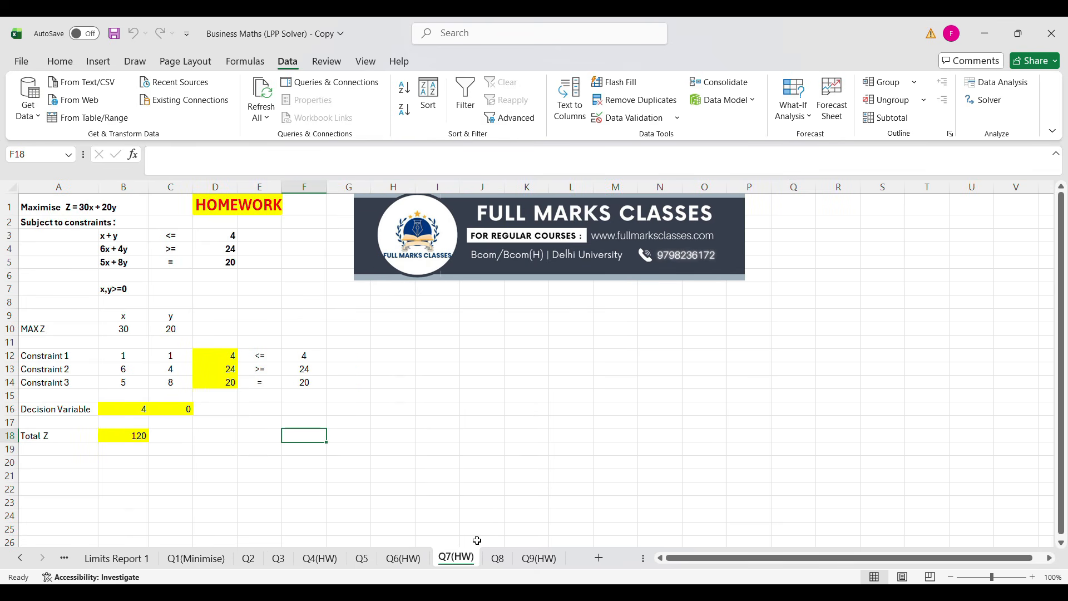
- On the Q8 sheet, change the objective row label in A10 to MAX Z
{"action": "left_click", "coordinate": [499, 558]}
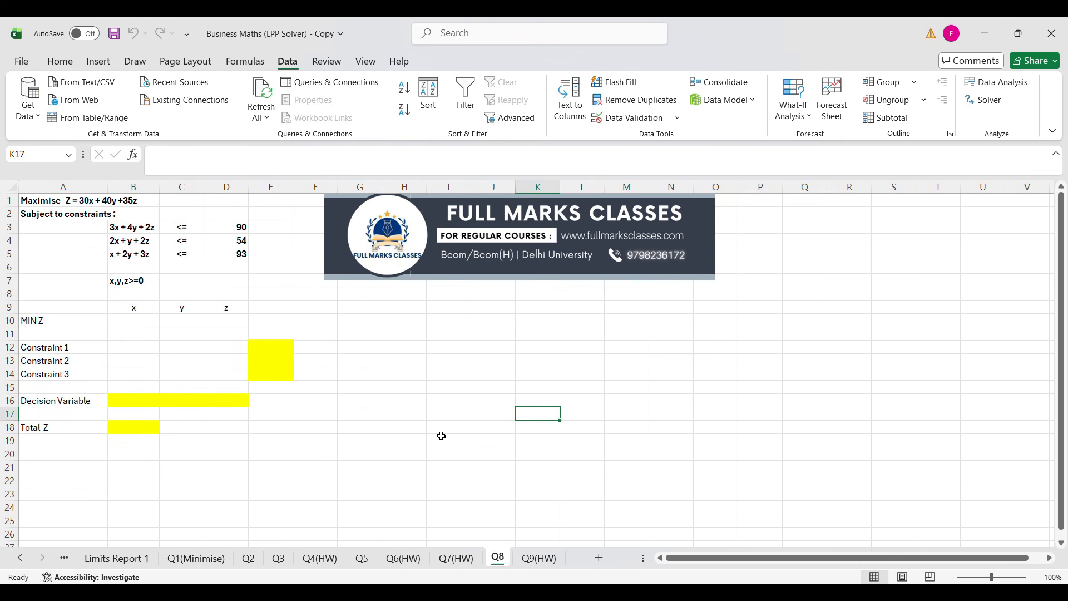
{"action": "left_click", "coordinate": [122, 230]}
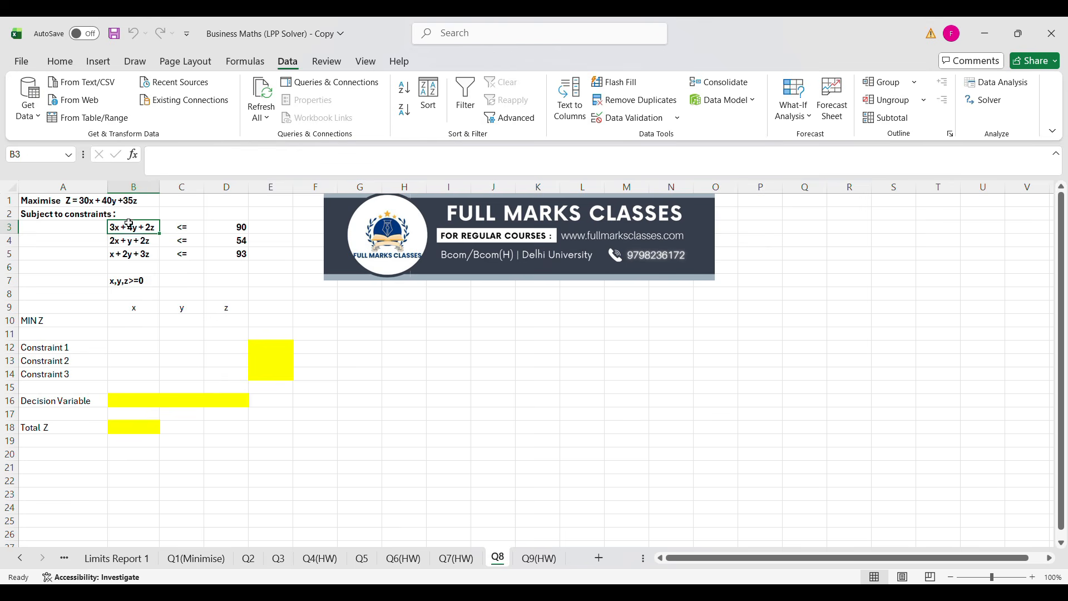
{"action": "left_click", "coordinate": [133, 240]}
{"action": "left_click", "coordinate": [137, 252]}
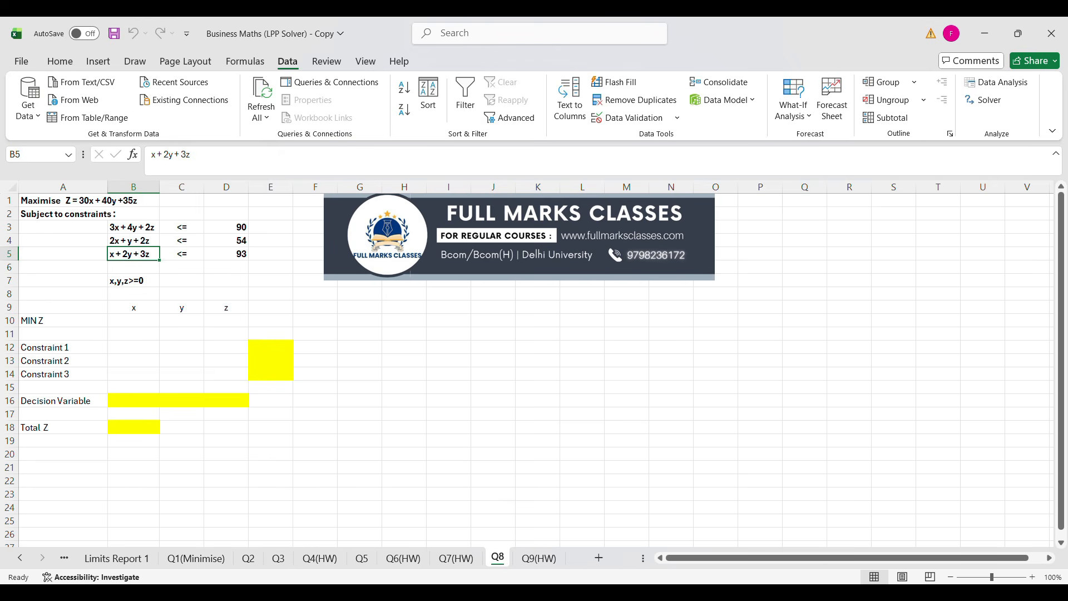
{"action": "left_click", "coordinate": [1001, 579]}
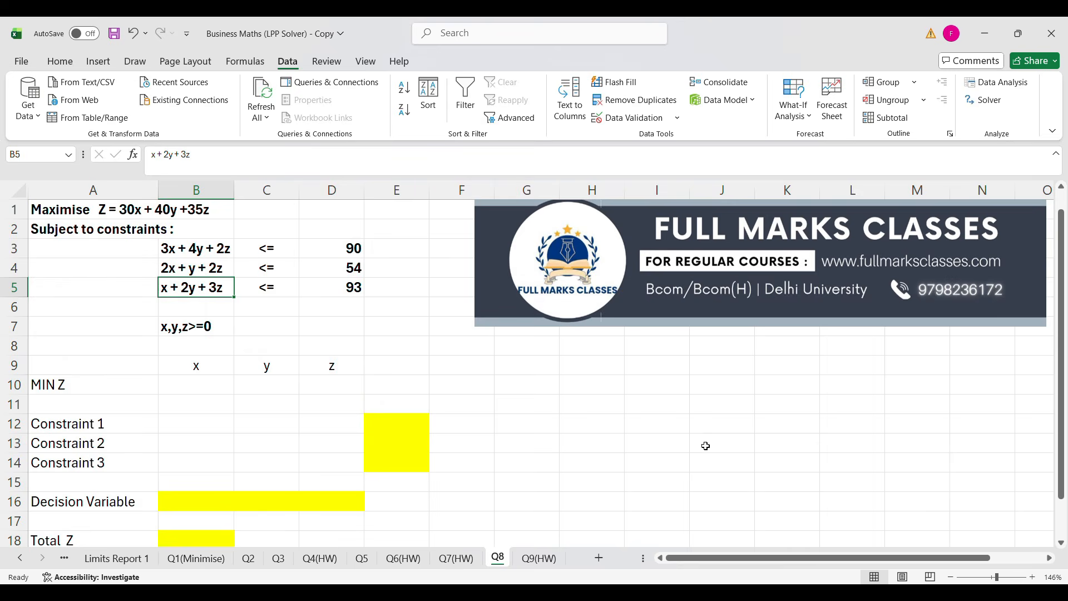
{"action": "scroll", "coordinate": [705, 444], "scroll_direction": "down", "scroll_amount": 1}
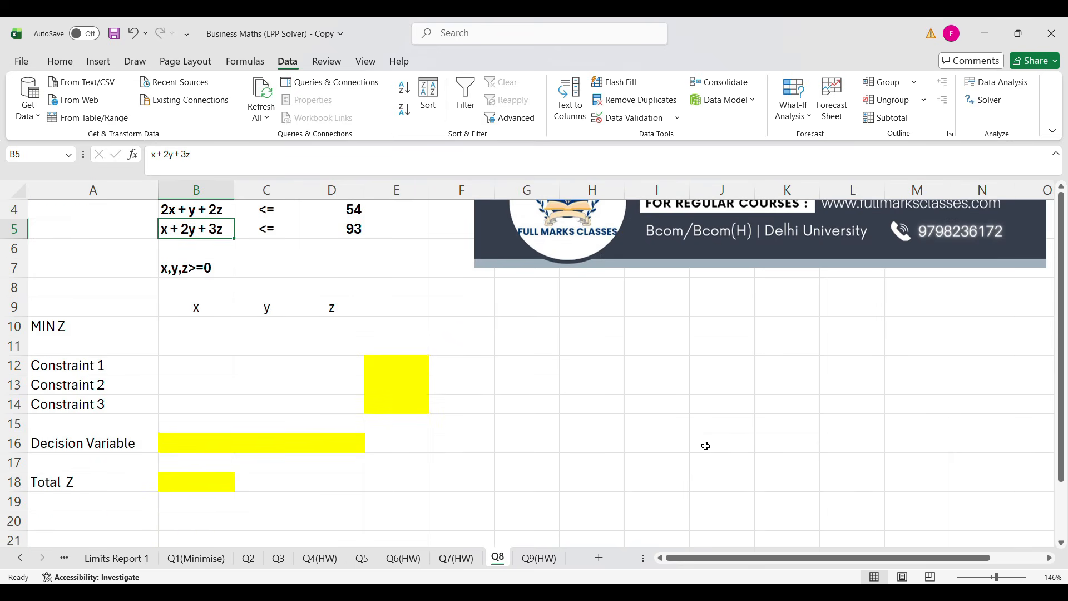
{"action": "left_click", "coordinate": [951, 577]}
{"action": "scroll", "coordinate": [846, 500], "scroll_direction": "up", "scroll_amount": 1}
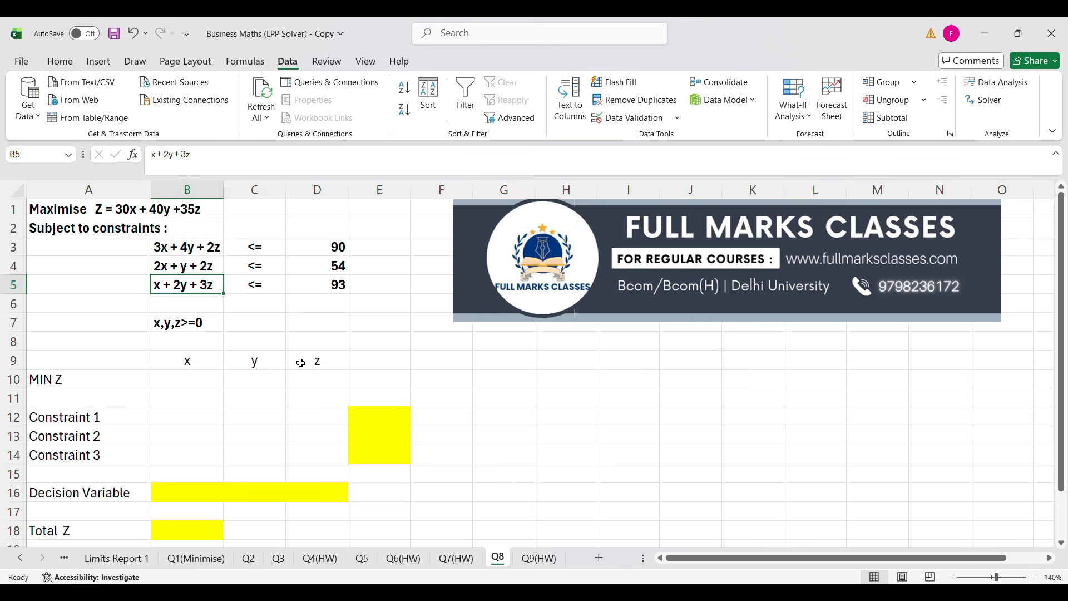
{"action": "left_click", "coordinate": [68, 379]}
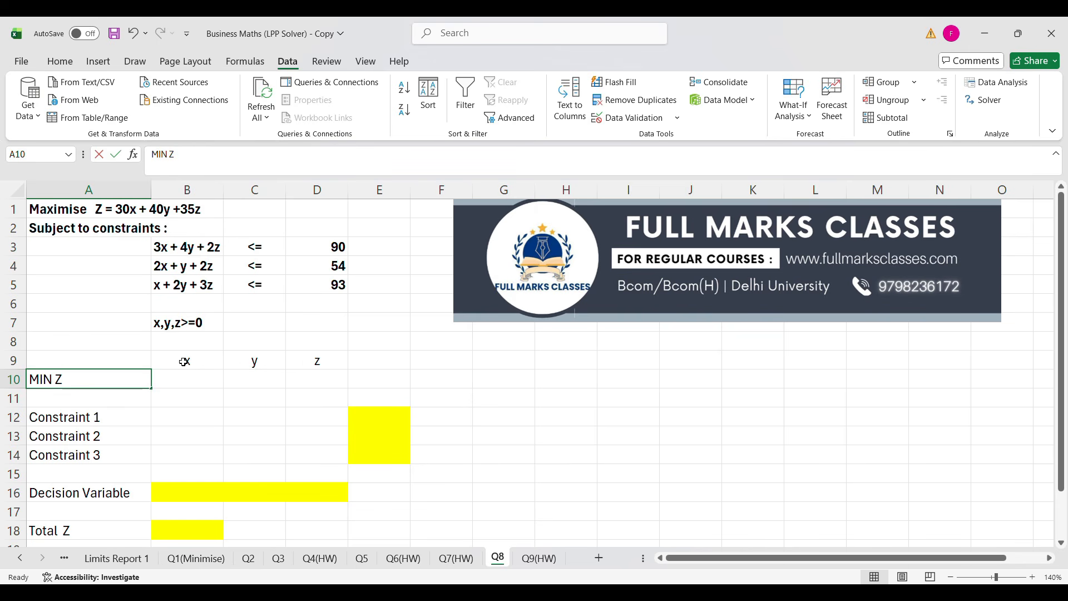
{"action": "type", "text": "MAX Z"}
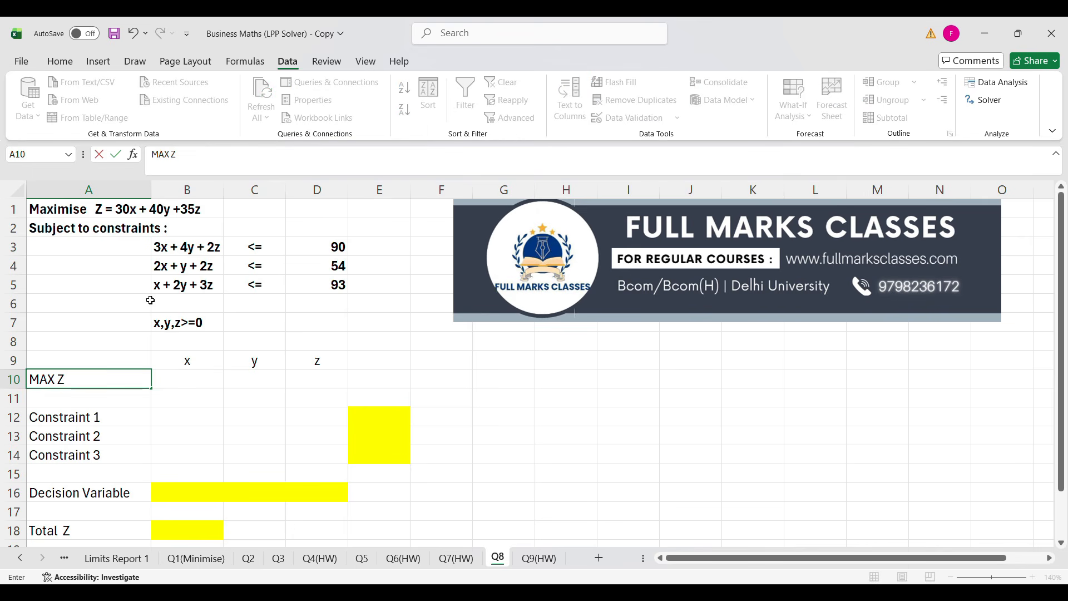
{"action": "key", "text": "Return"}
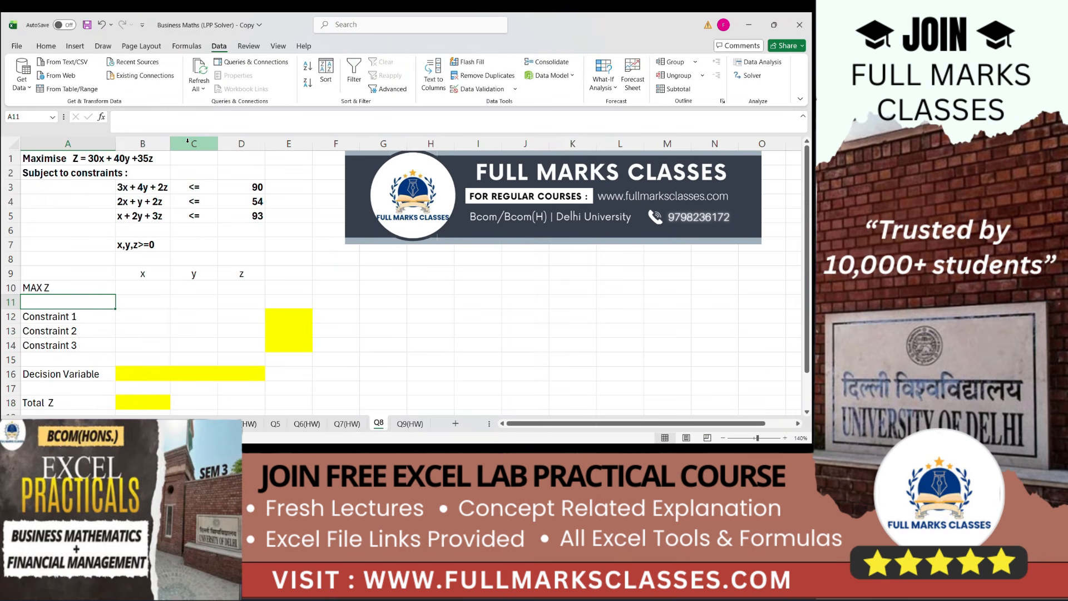
- Enter the objective coefficients 30, 40 and 35 for x, y and z in B10:D10
{"action": "left_click", "coordinate": [146, 285]}
{"action": "type", "text": "30"}
{"action": "key", "text": "Tab"}
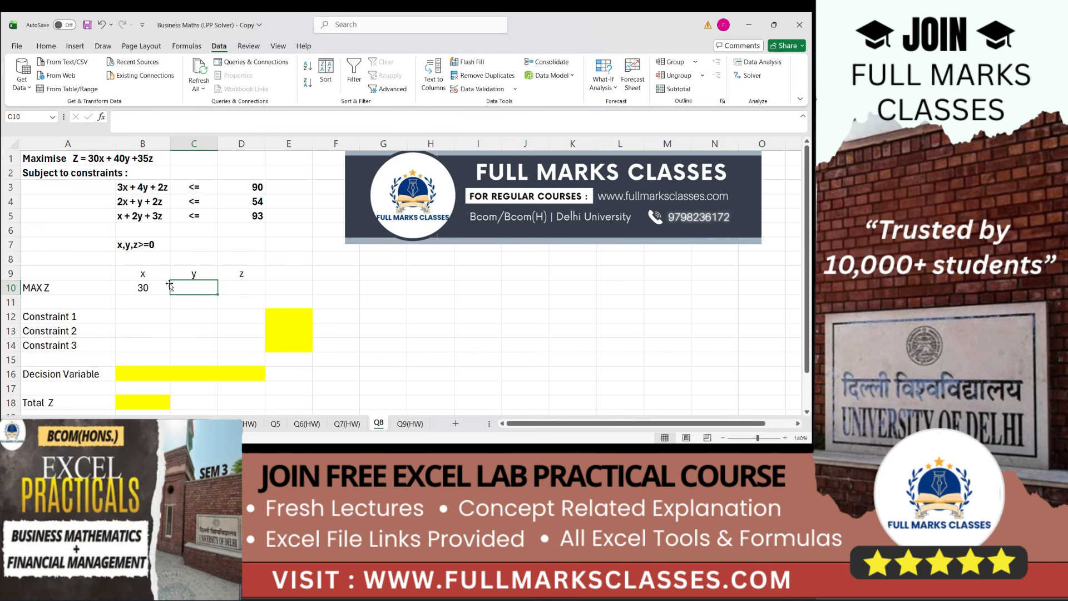
{"action": "type", "text": "40"}
{"action": "key", "text": "Tab"}
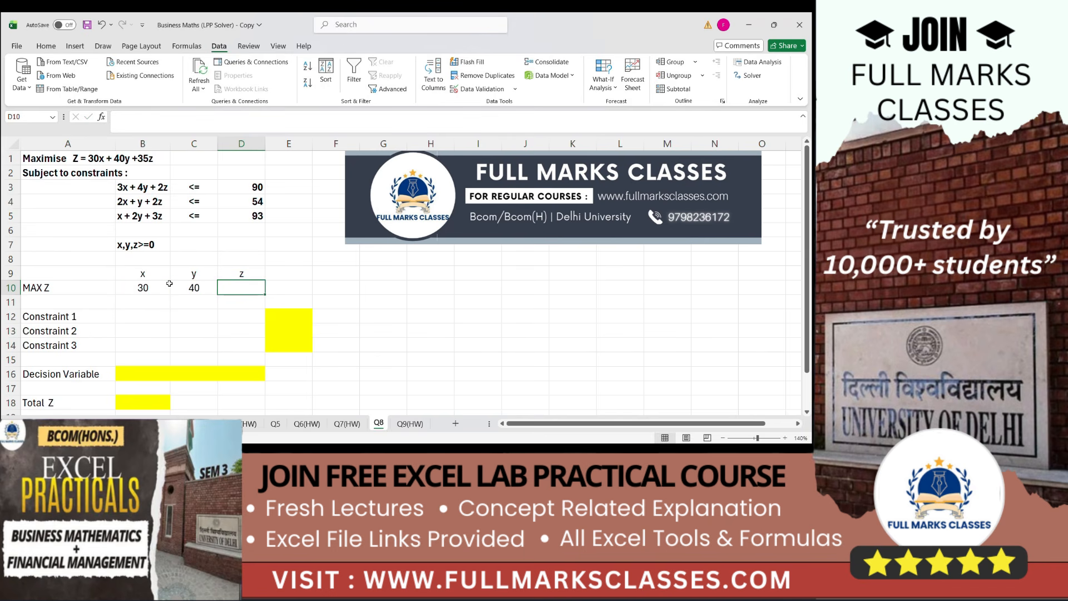
{"action": "type", "text": "35"}
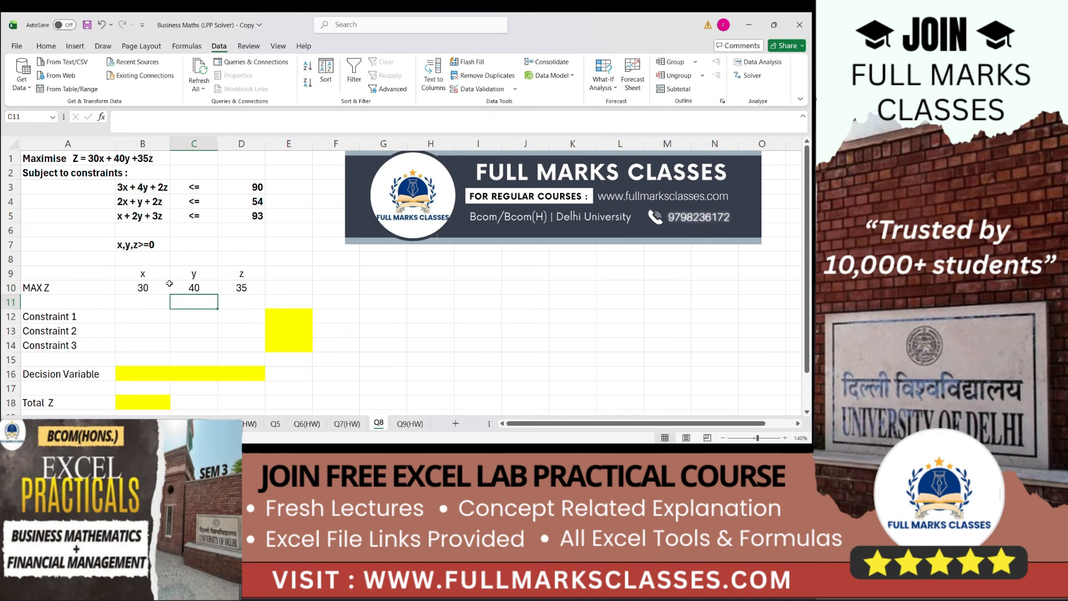
{"action": "key", "text": "Return"}
{"action": "key", "text": "Return"}
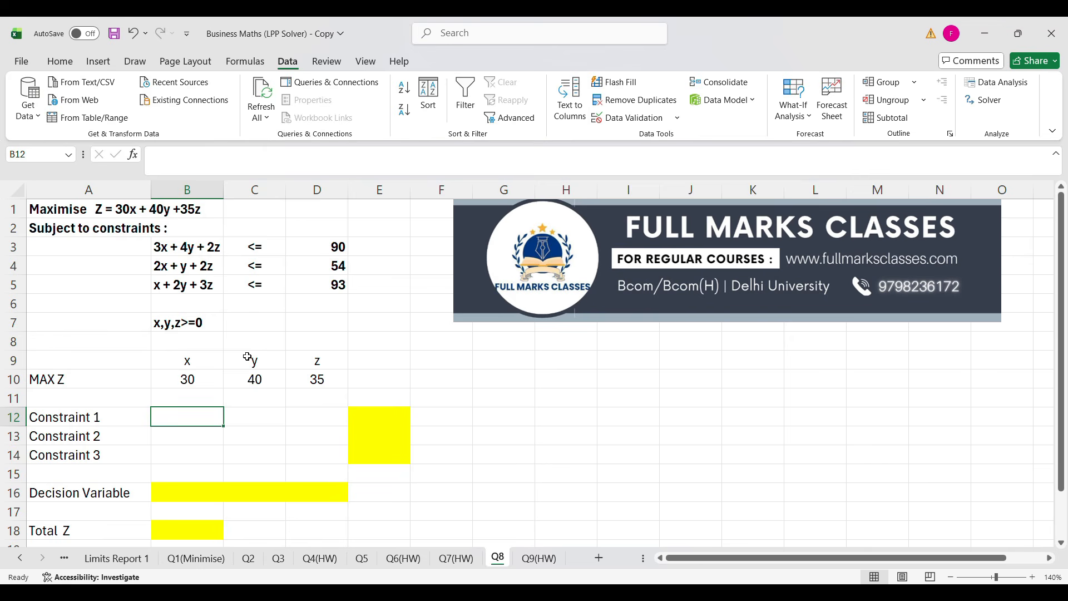
- Copy the constraint signs and limits from C3:D5 to the constraint rows starting at F12
{"action": "left_click_drag", "start_coordinate": [255, 247], "coordinate": [313, 277]}
{"action": "key", "text": "ctrl+c"}
{"action": "left_click", "coordinate": [437, 415]}
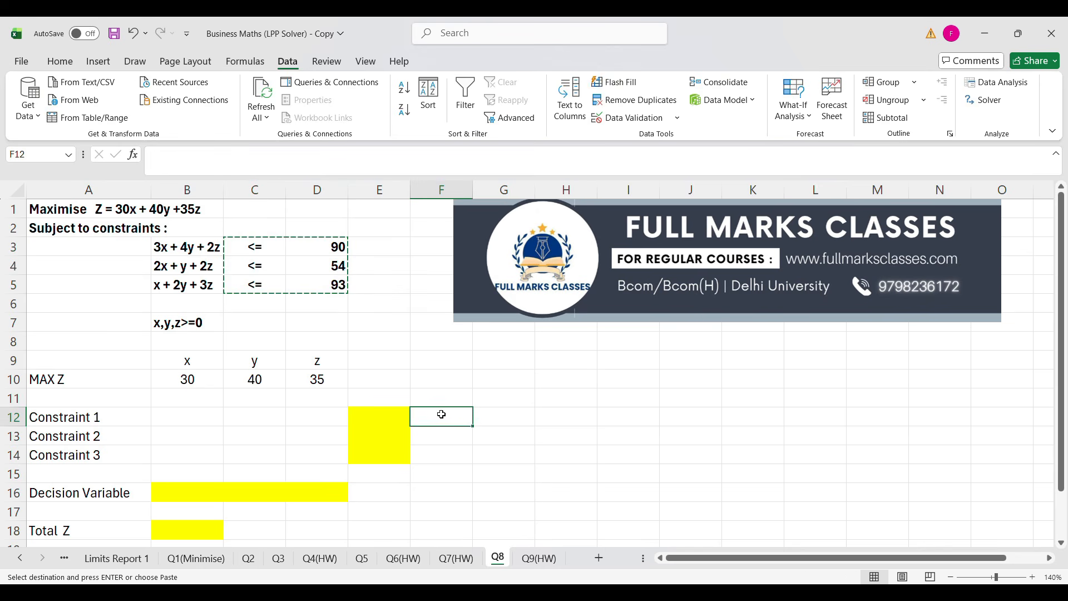
{"action": "key", "text": "ctrl+v"}
{"action": "left_click", "coordinate": [628, 407]}
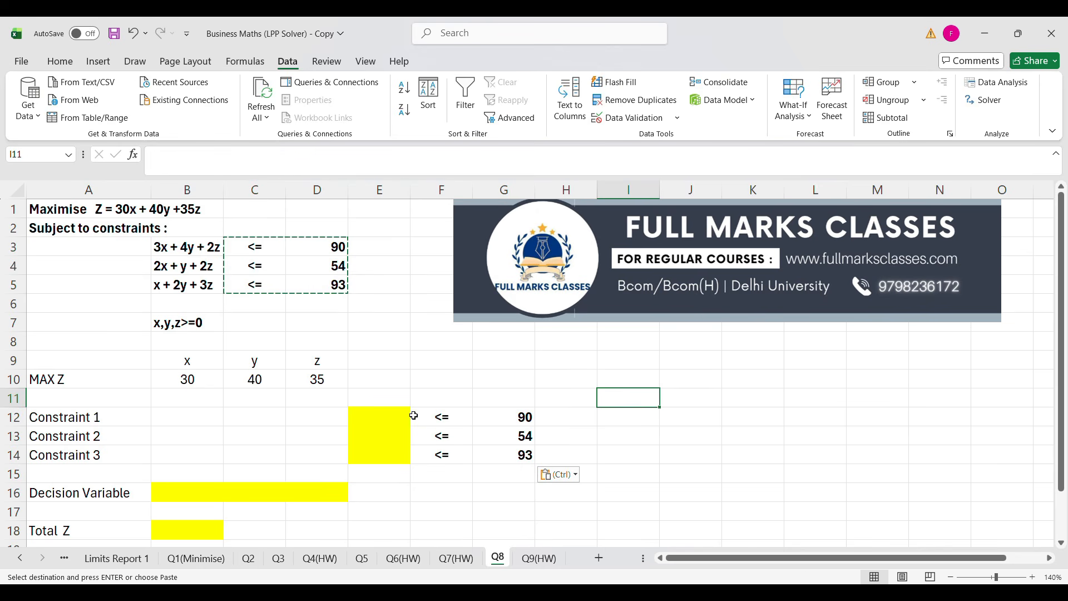
- Enter the Constraint 1 coefficients 3, 4 and 2 in B12:D12
{"action": "left_click", "coordinate": [191, 415]}
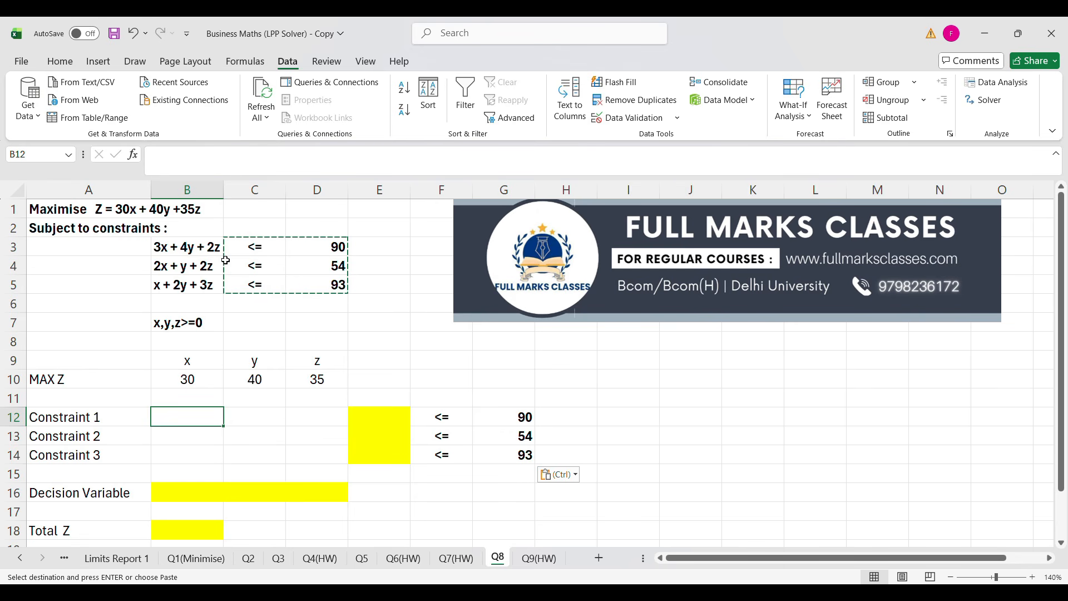
{"action": "type", "text": "3"}
{"action": "key", "text": "Tab"}
{"action": "type", "text": "4"}
{"action": "key", "text": "Tab"}
{"action": "type", "text": "2"}
{"action": "key", "text": "Return"}
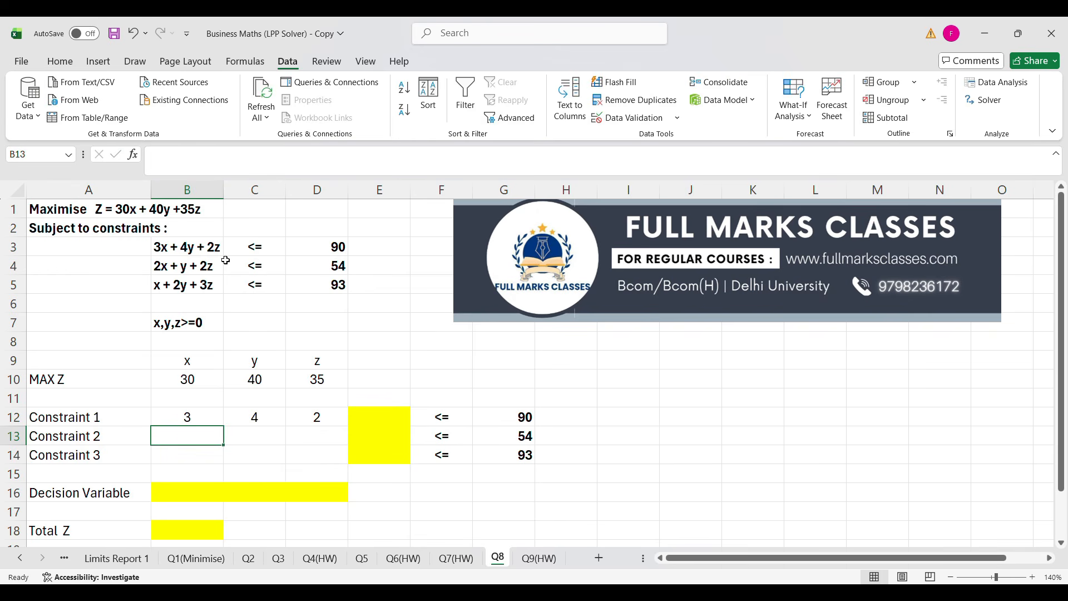
- Enter the Constraint 2 coefficients 2, 1 and 2 in B13:D13
{"action": "type", "text": "2"}
{"action": "key", "text": "Tab"}
{"action": "type", "text": "1"}
{"action": "key", "text": "Tab"}
{"action": "type", "text": "2"}
{"action": "key", "text": "Return"}
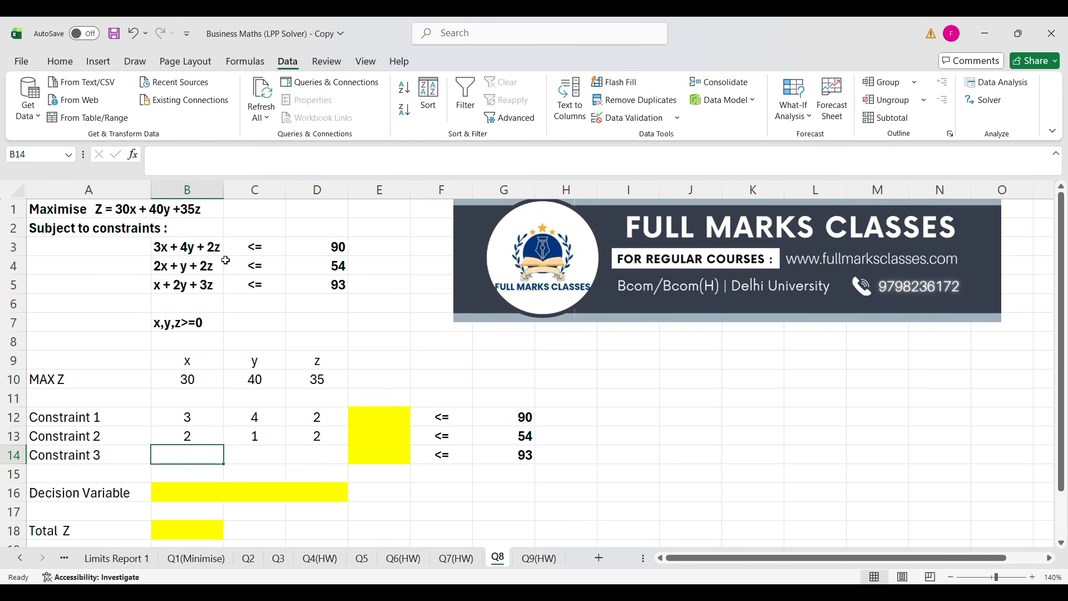
- Enter the Constraint 3 coefficients 1, 2 and 3 in B14:D14
{"action": "type", "text": "1"}
{"action": "key", "text": "Tab"}
{"action": "type", "text": "2"}
{"action": "key", "text": "Tab"}
{"action": "type", "text": "3"}
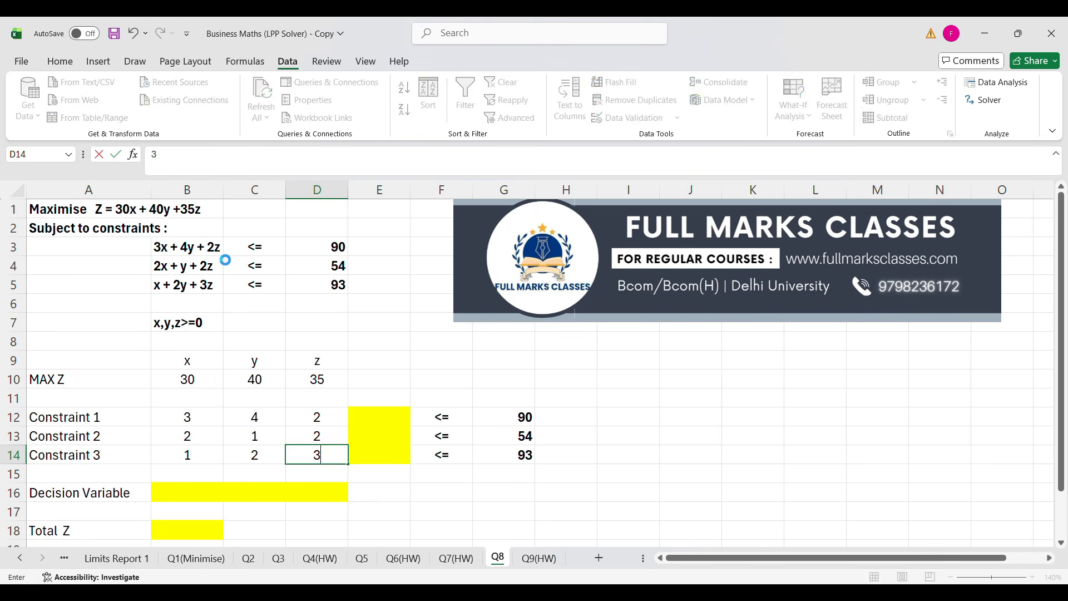
{"action": "key", "text": "Tab"}
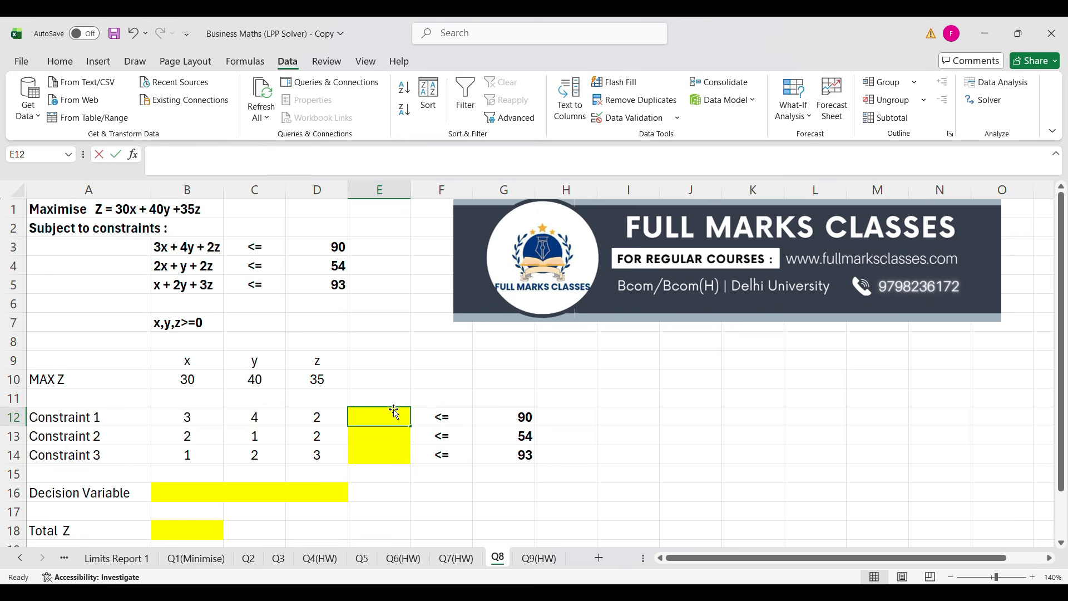
- Enter the Constraint 1 formula =(B12*$B$16)+(C12*$C$16)+(D12*$D$16) in E12, with absolute references to the decision variables
{"action": "type", "text": "=("}
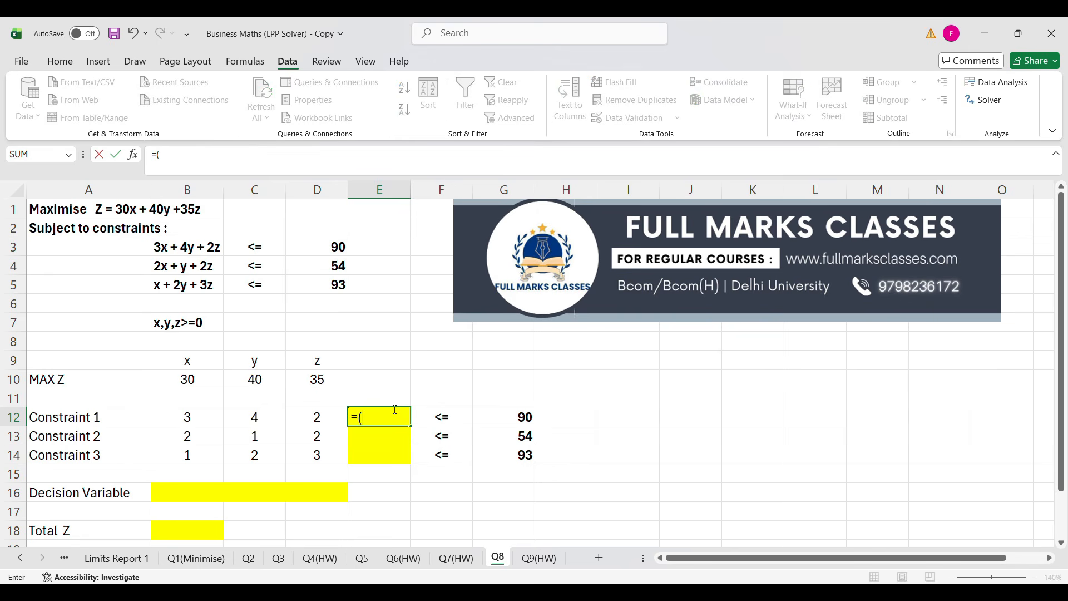
{"action": "left_click", "coordinate": [210, 418]}
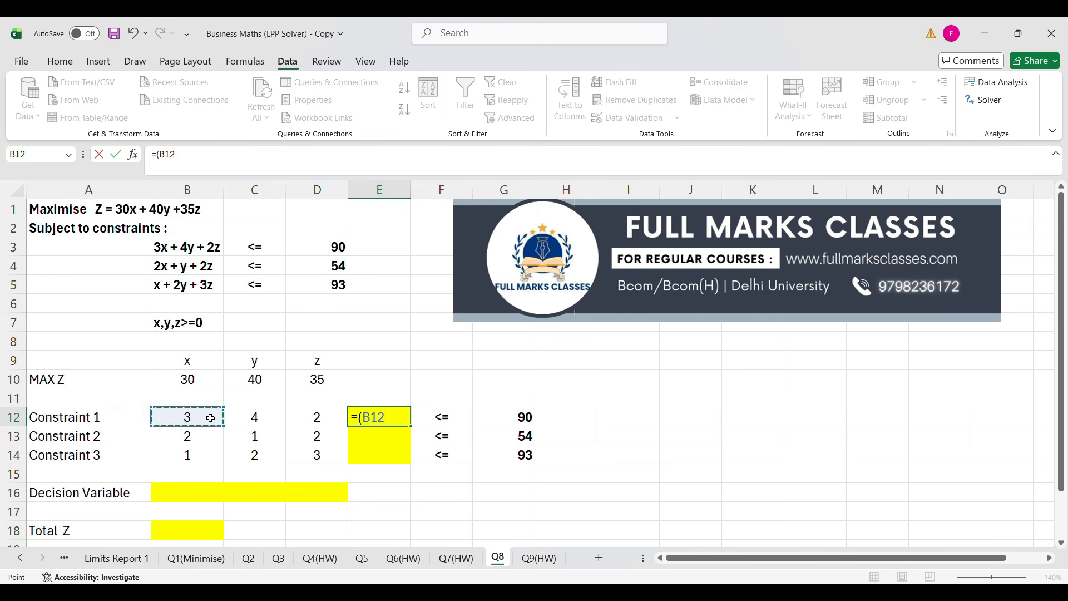
{"action": "type", "text": "*"}
{"action": "left_click", "coordinate": [214, 495]}
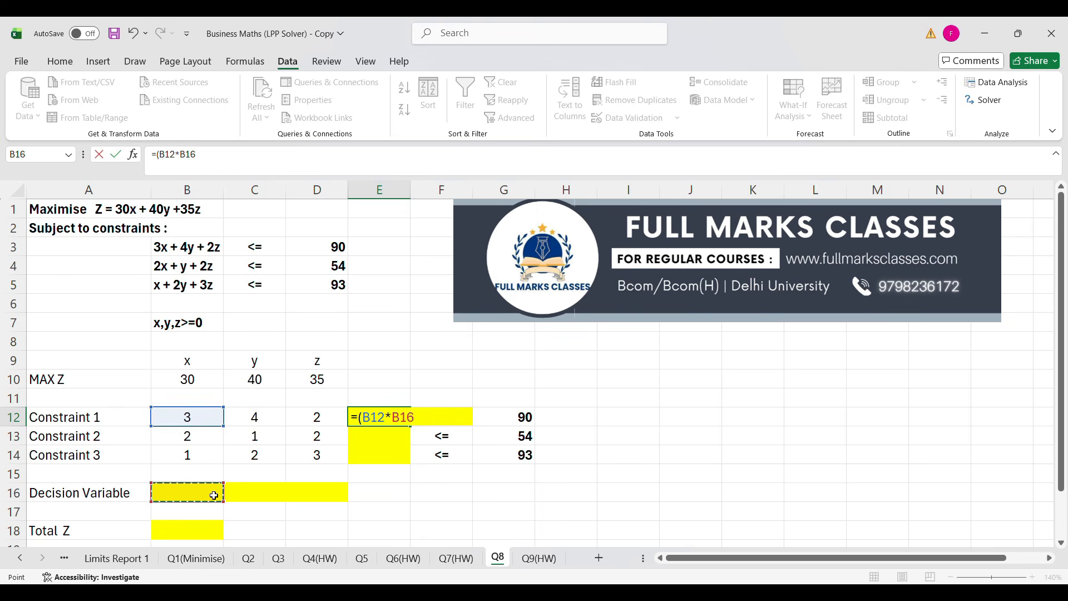
{"action": "key", "text": "F4"}
{"action": "type", "text": ")"}
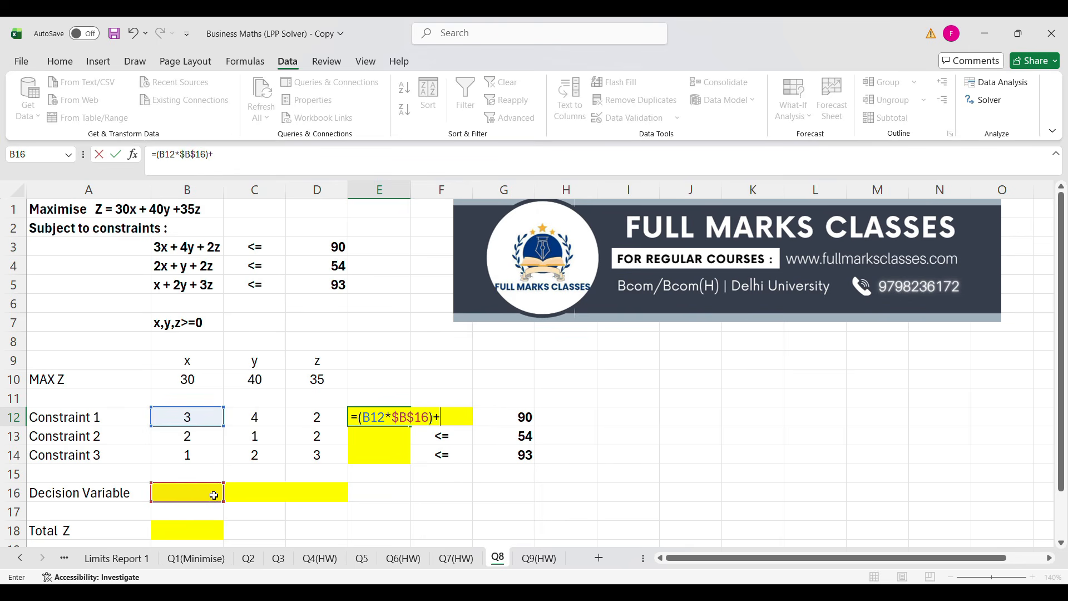
{"action": "type", "text": "+("}
{"action": "left_click", "coordinate": [266, 417]}
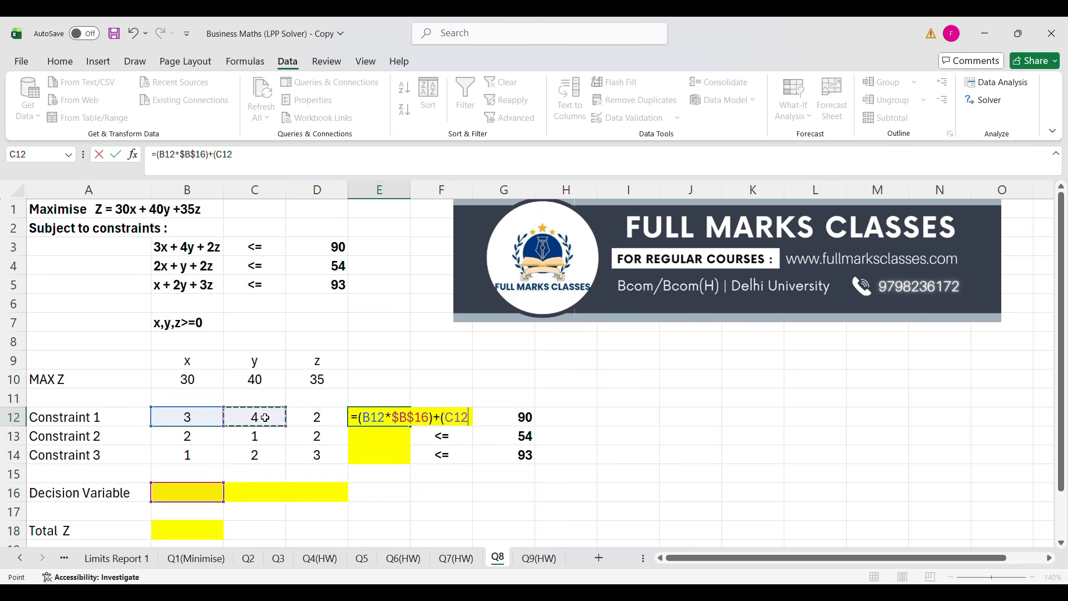
{"action": "type", "text": "*"}
{"action": "left_click", "coordinate": [265, 493]}
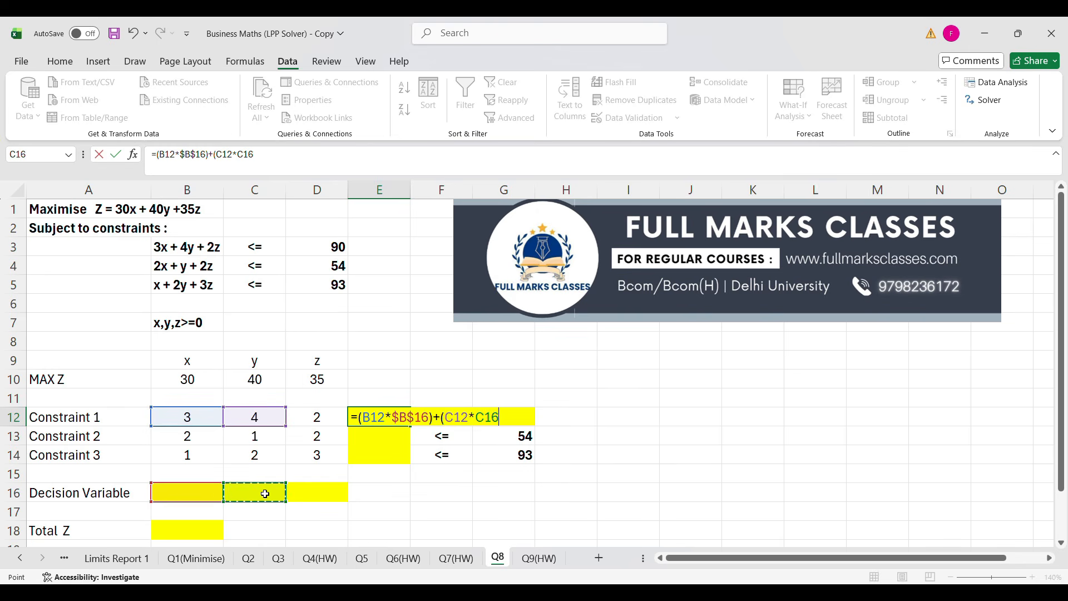
{"action": "key", "text": "F4"}
{"action": "type", "text": ")"}
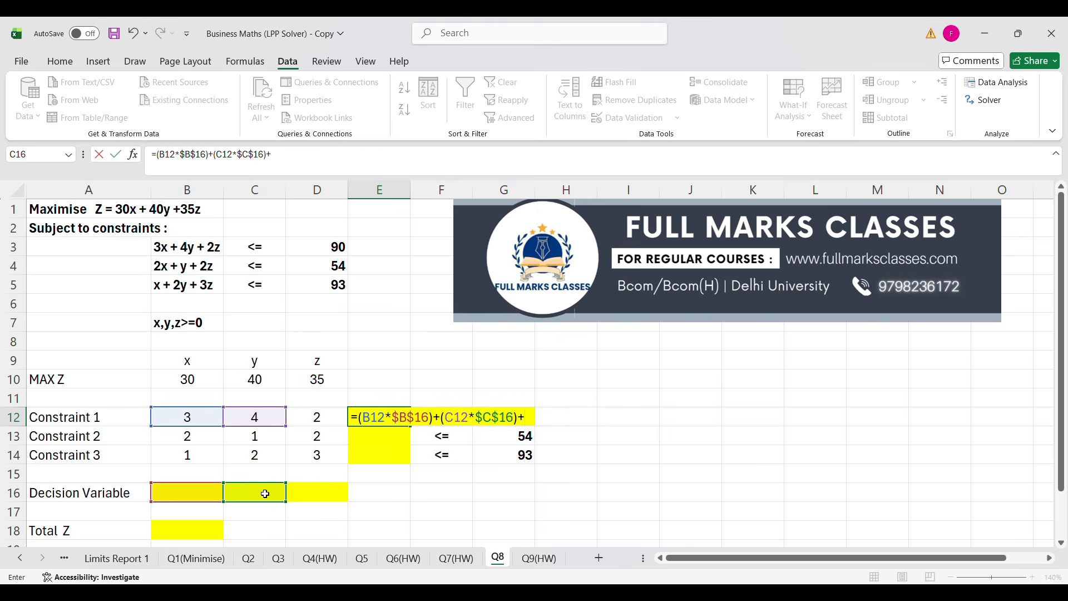
{"action": "type", "text": "+("}
{"action": "left_click", "coordinate": [315, 417]}
{"action": "type", "text": "*"}
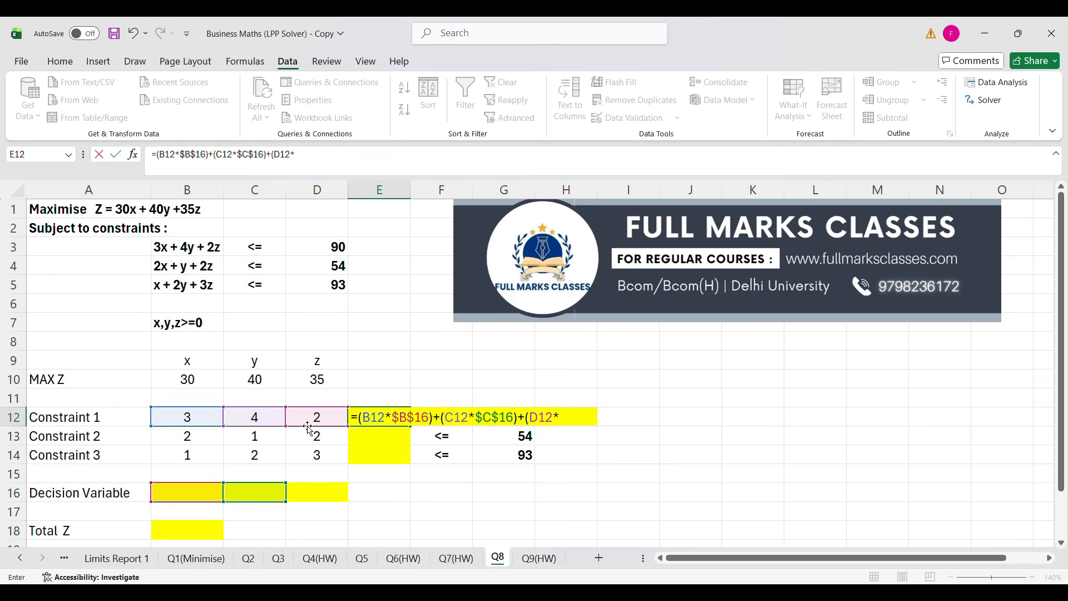
{"action": "left_click", "coordinate": [301, 492]}
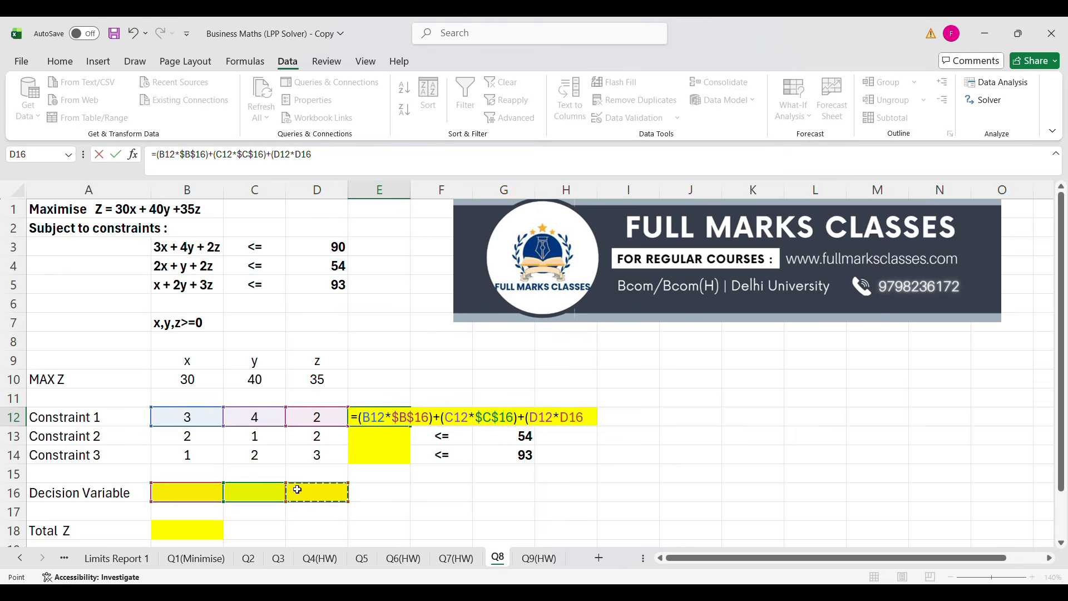
{"action": "key", "text": "F4"}
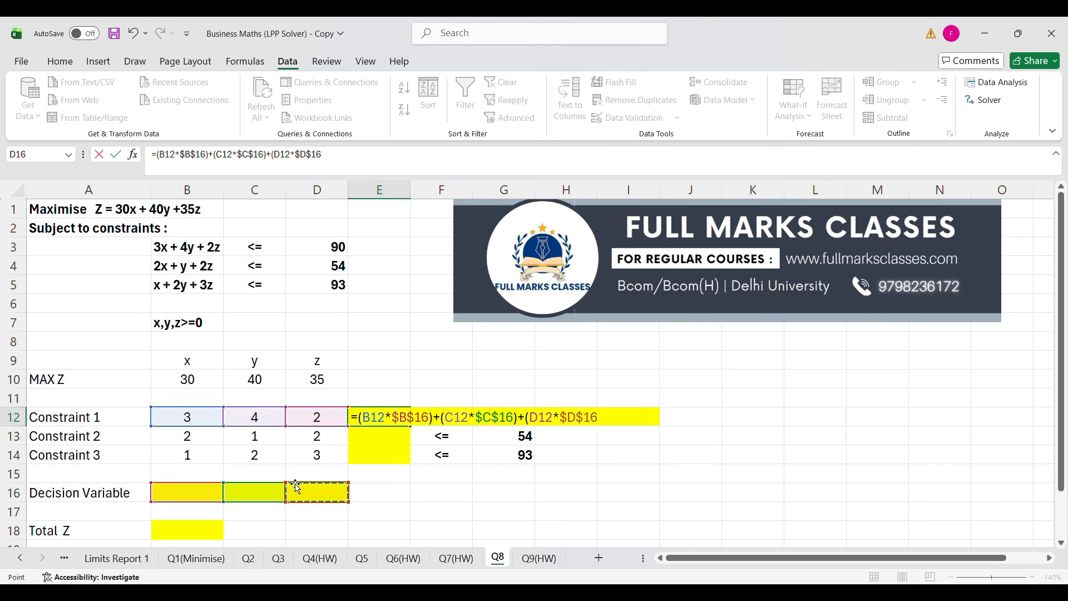
{"action": "type", "text": ")"}
{"action": "key", "text": "Return"}
- Check the formula in E12 and fill it down through E14 for Constraints 2 and 3
{"action": "left_click", "coordinate": [382, 416]}
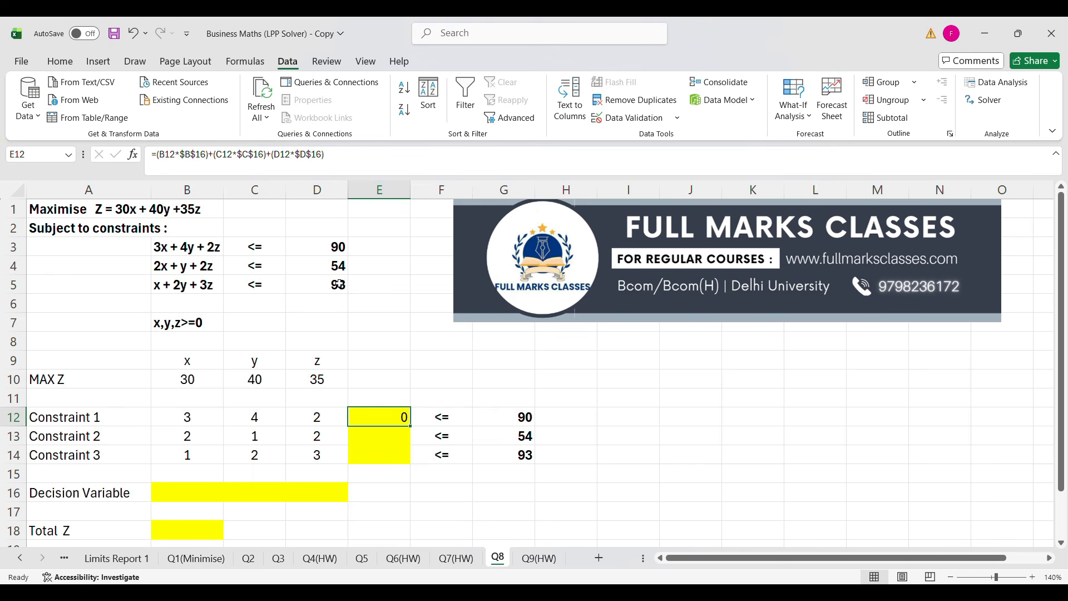
{"action": "left_click_drag", "start_coordinate": [267, 155], "coordinate": [155, 155]}
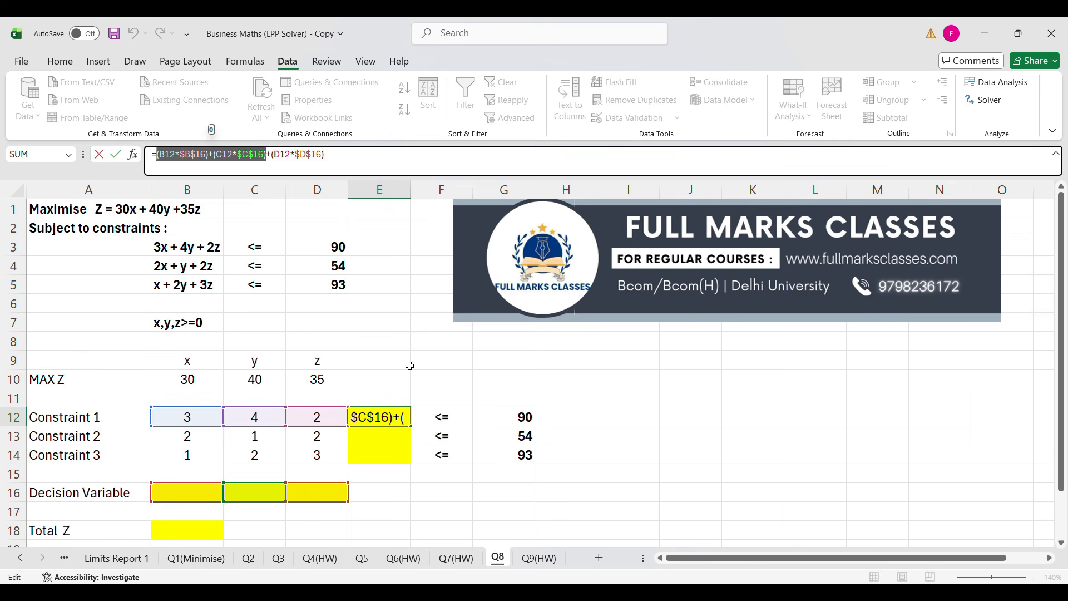
{"action": "left_click", "coordinate": [341, 157]}
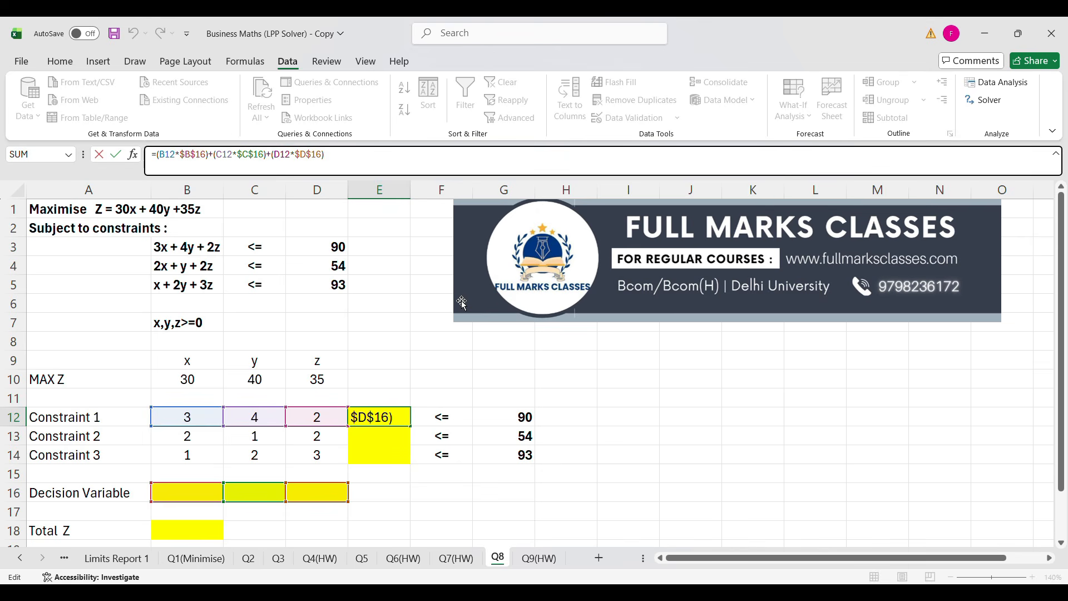
{"action": "left_click", "coordinate": [467, 374]}
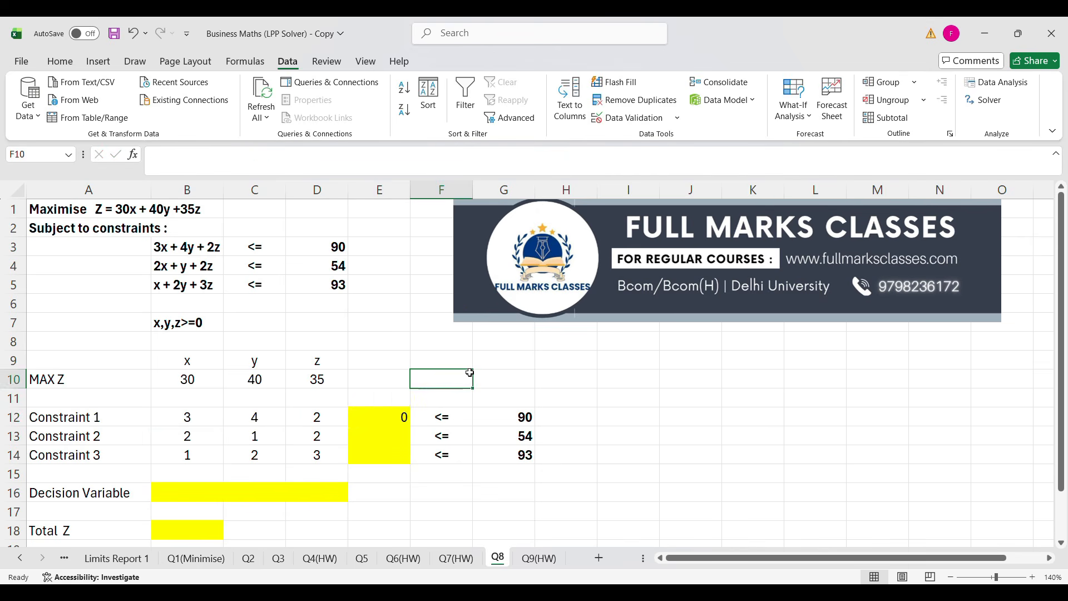
{"action": "left_click", "coordinate": [409, 422]}
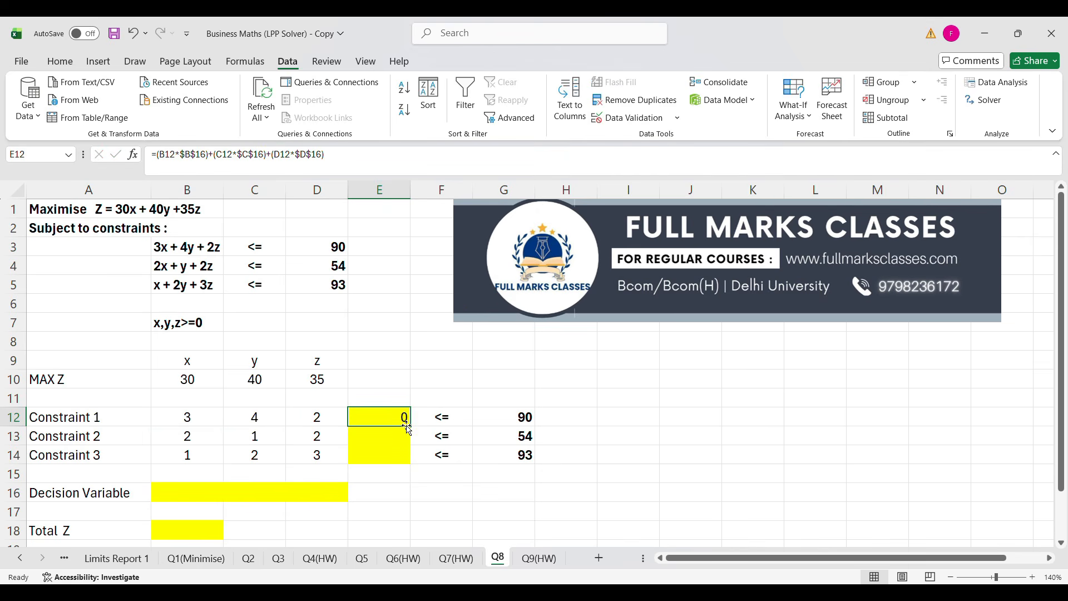
{"action": "left_click_drag", "start_coordinate": [407, 427], "coordinate": [410, 459]}
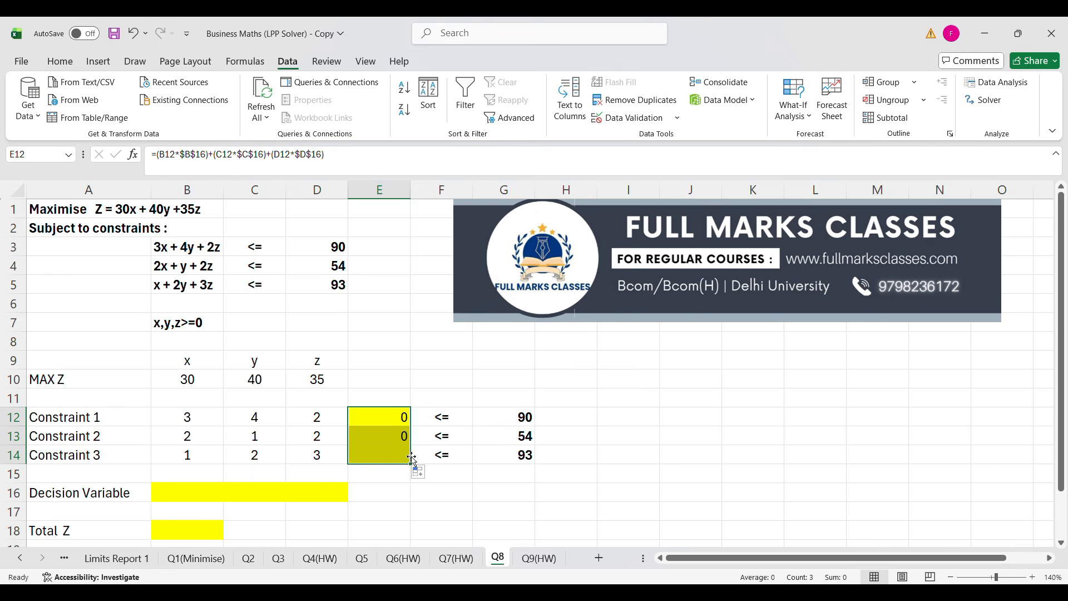
{"action": "left_click", "coordinate": [616, 474]}
- Enter the Total Z formula =(B10*B16)+(C10*C16)+(D10*D16) in B18
{"action": "scroll", "coordinate": [525, 453], "scroll_direction": "down", "scroll_amount": 1}
{"action": "left_click", "coordinate": [197, 474]}
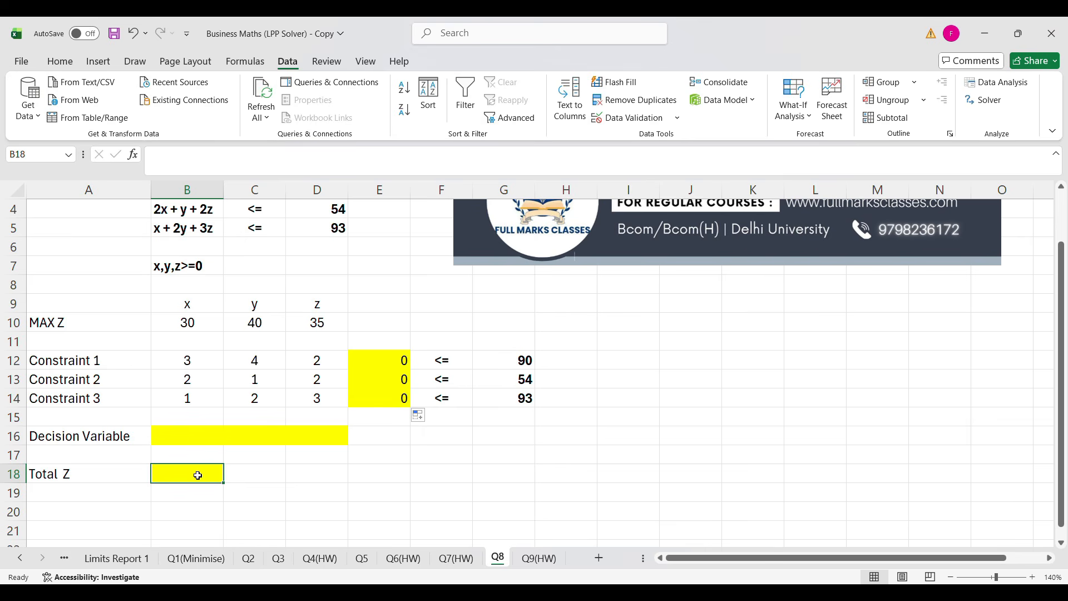
{"action": "type", "text": "-9"}
{"action": "key", "text": "BackSpace"}
{"action": "key", "text": "BackSpace"}
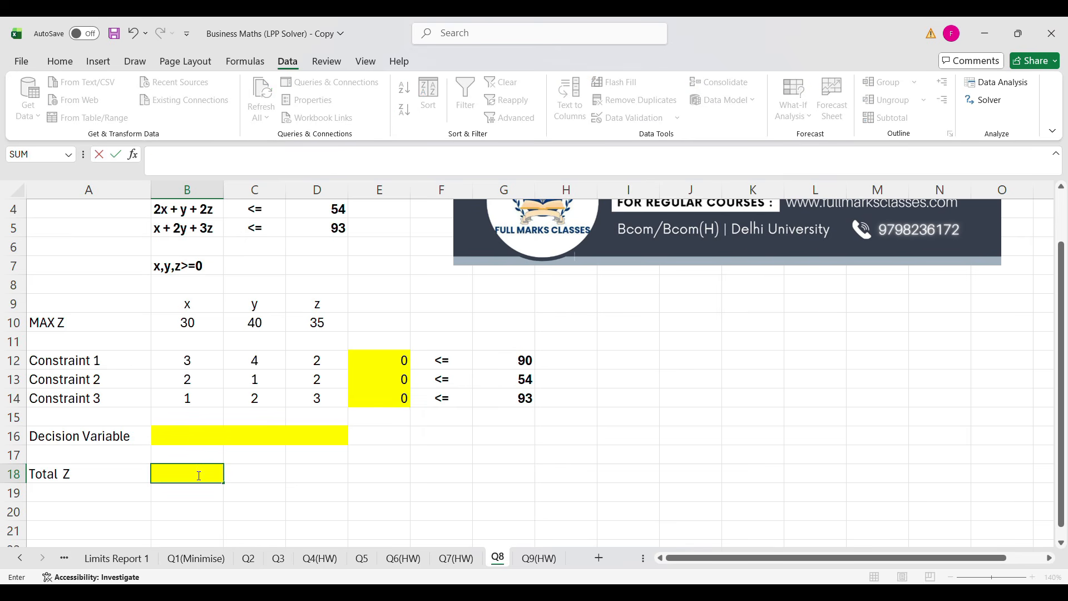
{"action": "type", "text": "=("}
{"action": "left_click", "coordinate": [202, 327]}
{"action": "type", "text": "*"}
{"action": "left_click", "coordinate": [191, 442]}
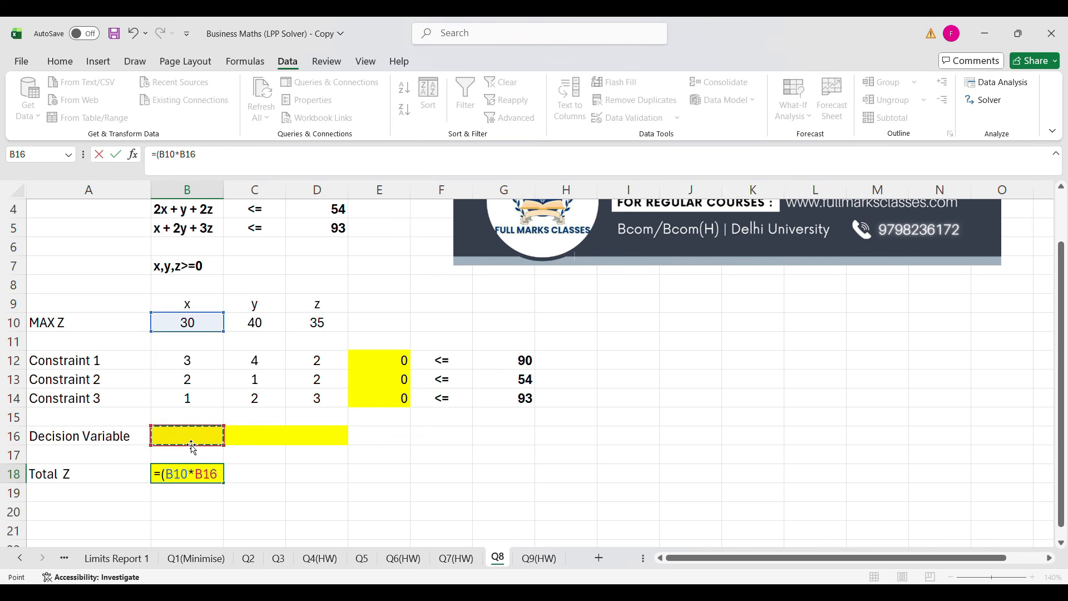
{"action": "type", "text": ")+"}
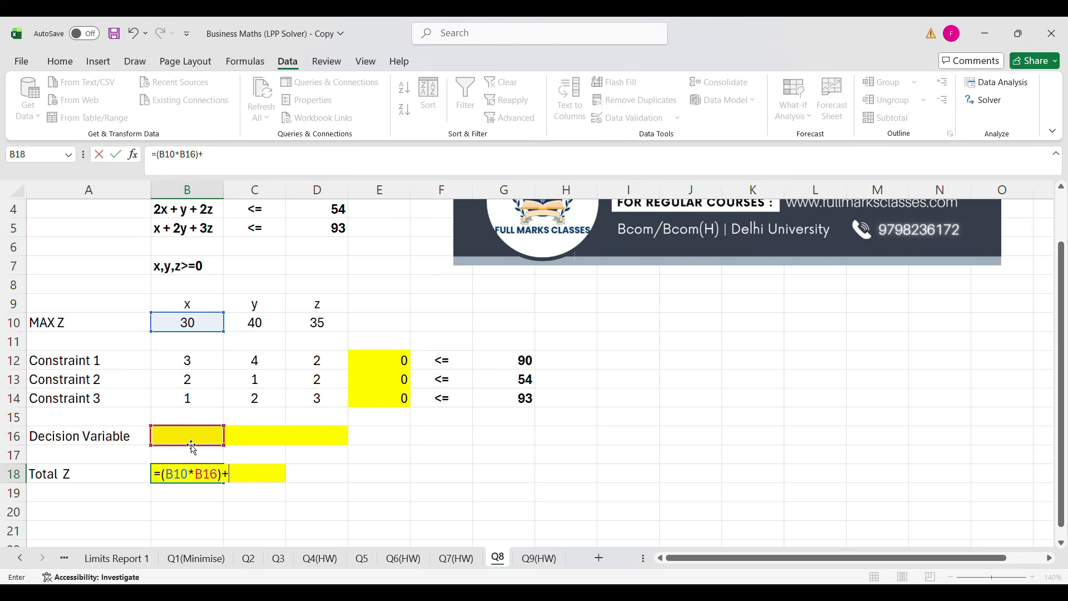
{"action": "type", "text": "("}
{"action": "left_click", "coordinate": [271, 315]}
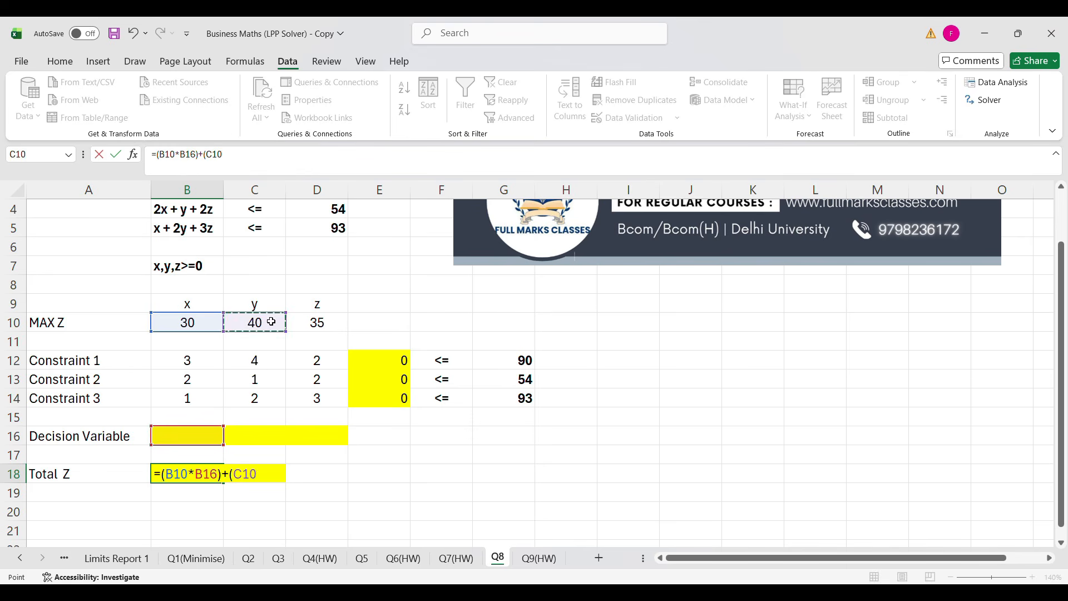
{"action": "type", "text": "*"}
{"action": "left_click", "coordinate": [248, 440]}
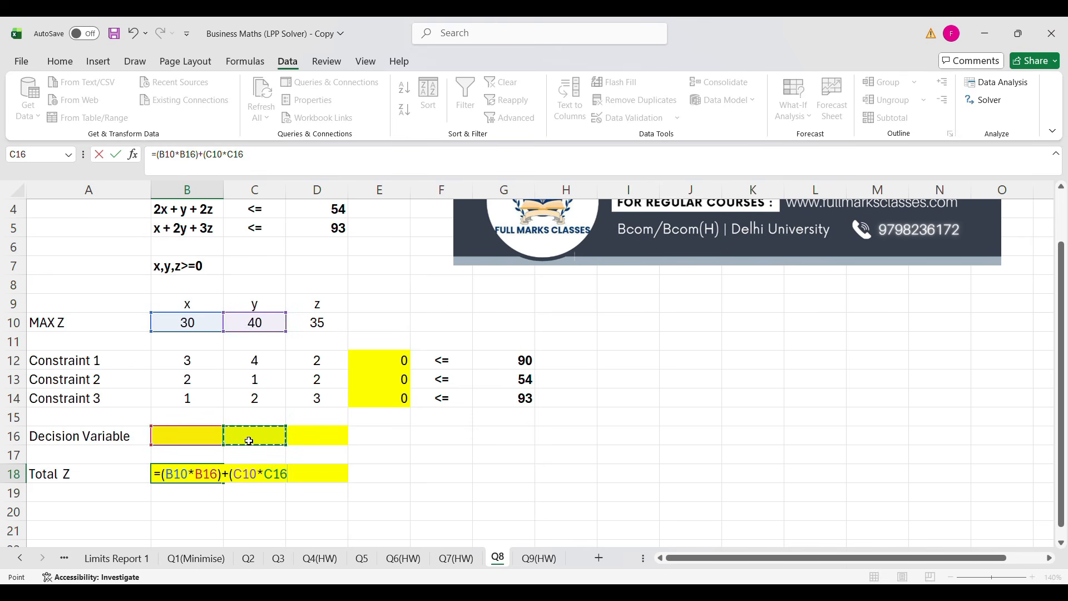
{"action": "type", "text": ")+("}
{"action": "left_click", "coordinate": [324, 322]}
{"action": "type", "text": "*"}
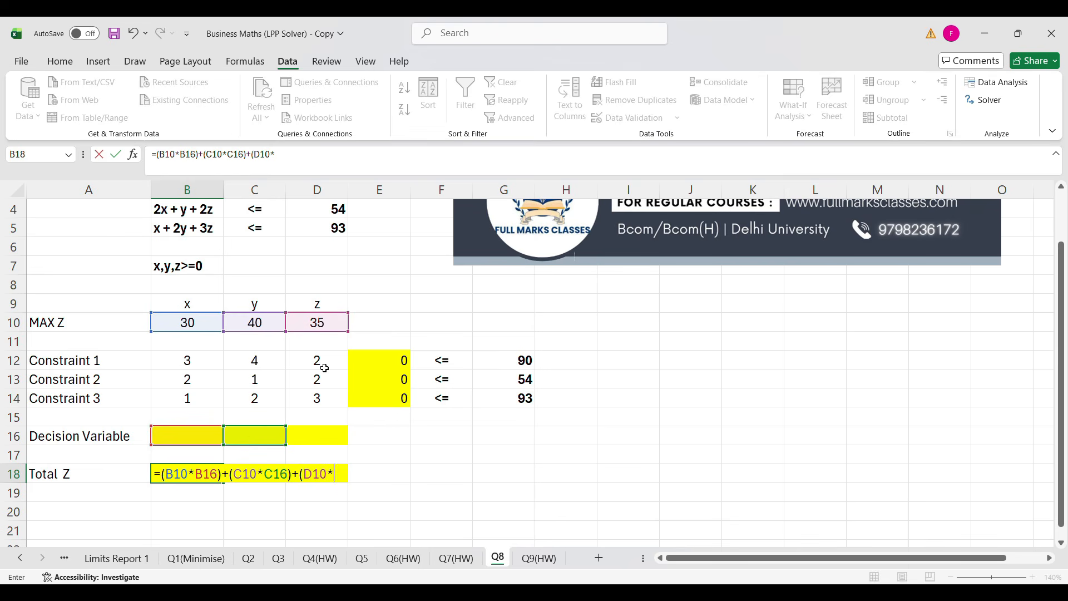
{"action": "left_click", "coordinate": [310, 437]}
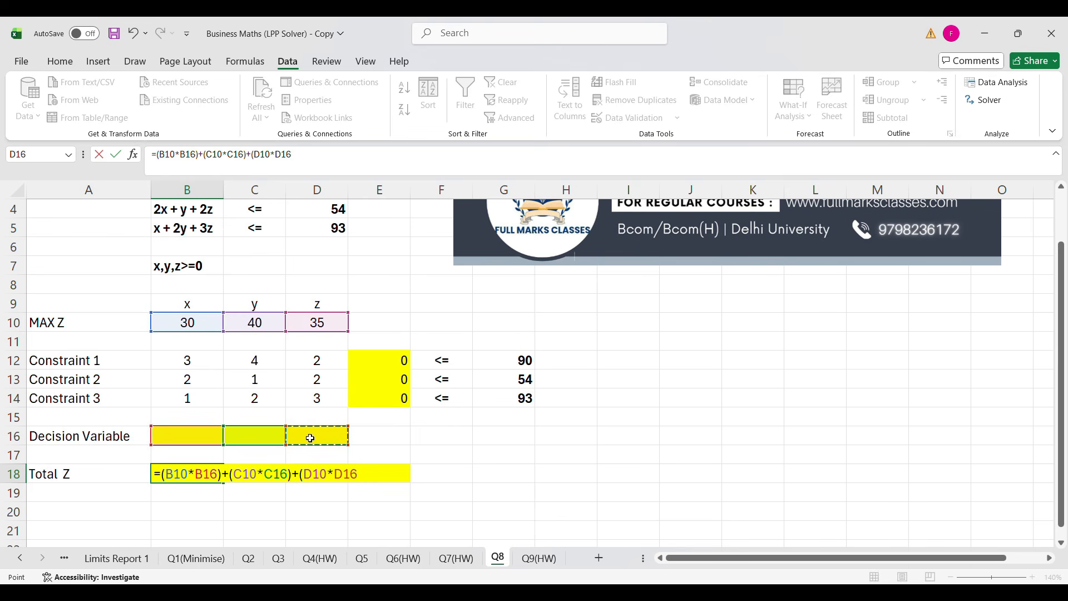
{"action": "type", "text": ")"}
{"action": "key", "text": "Return"}
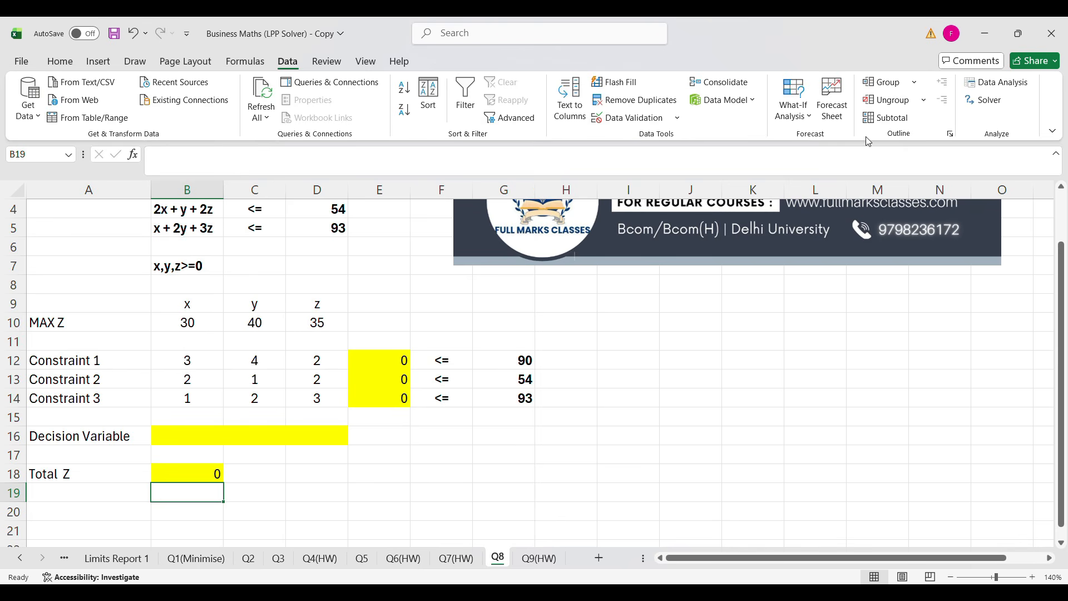
- Open Solver and set the objective to $B$18, with $B$16:$D$16 as the changing variable cells
{"action": "left_click", "coordinate": [976, 107]}
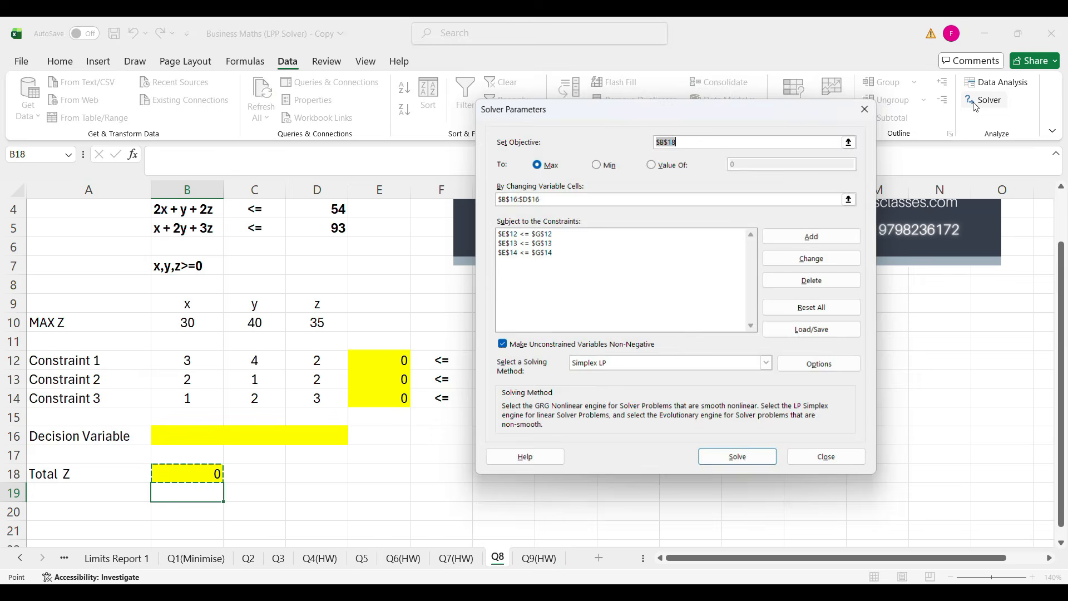
{"action": "left_click", "coordinate": [723, 139]}
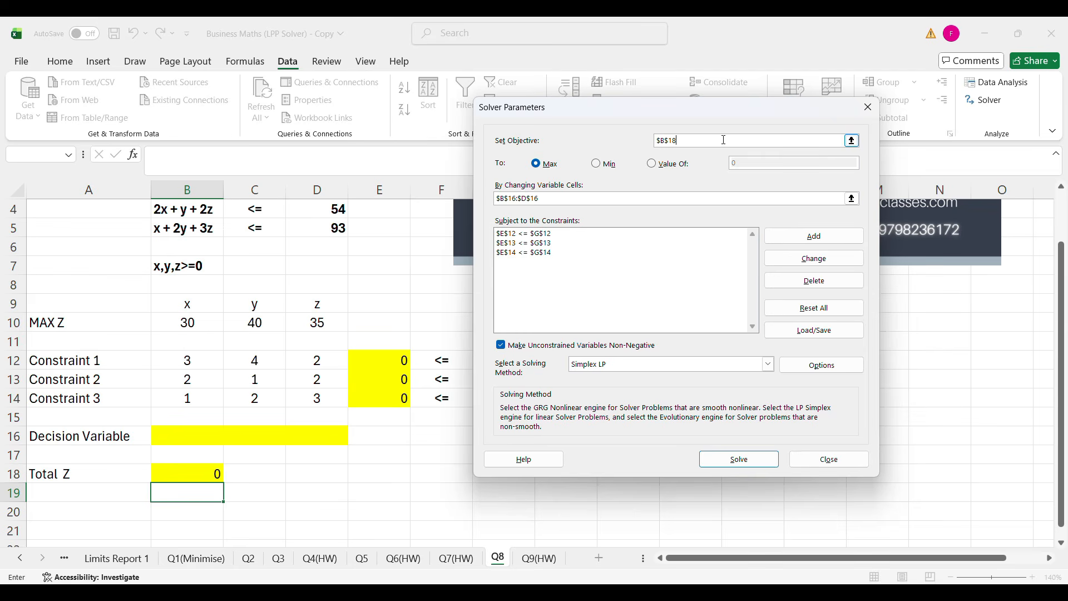
{"action": "key", "text": "BackSpace"}
{"action": "key", "text": "BackSpace"}
{"action": "key", "text": "BackSpace"}
{"action": "key", "text": "BackSpace"}
{"action": "key", "text": "BackSpace"}
{"action": "left_click", "coordinate": [220, 474]}
{"action": "left_click", "coordinate": [562, 198]}
{"action": "left_click_drag", "start_coordinate": [198, 438], "coordinate": [318, 427]}
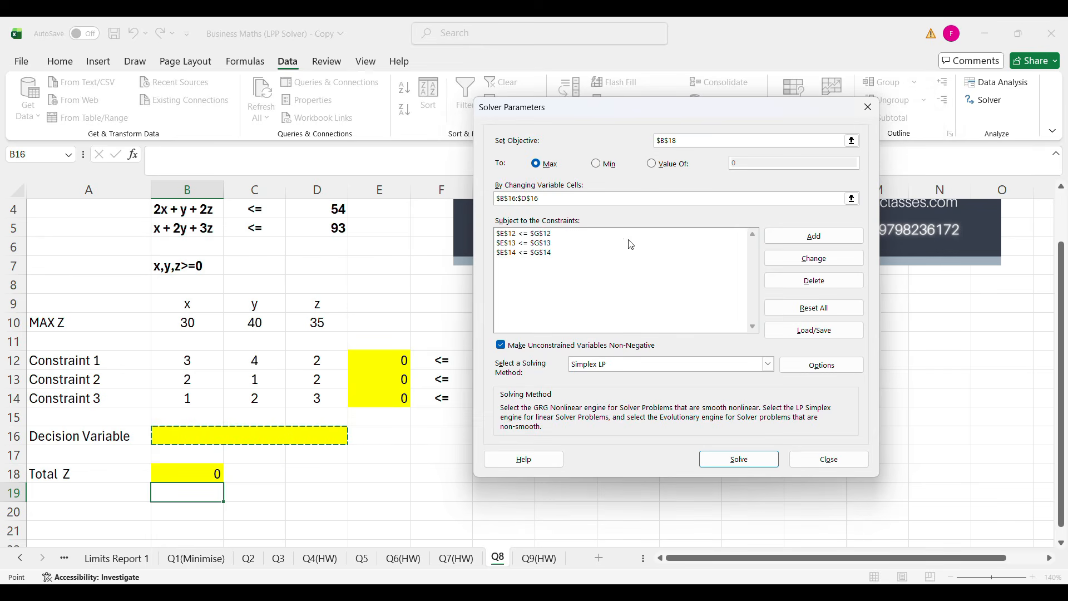
- Delete the three existing constraints for E12, E13 and E14 from the Solver model
{"action": "left_click", "coordinate": [526, 234]}
{"action": "left_click", "coordinate": [814, 281]}
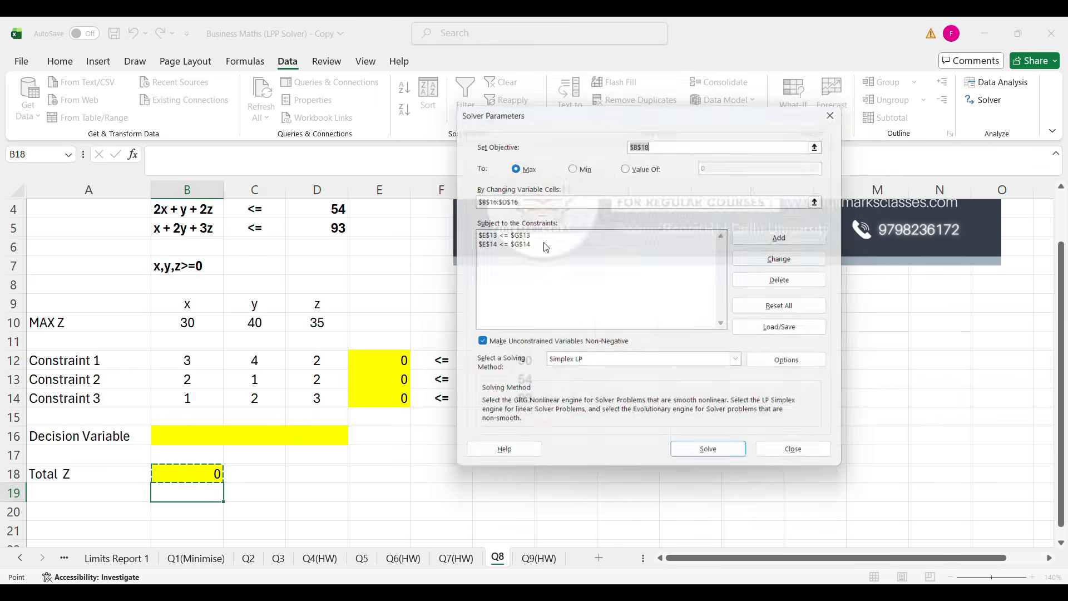
{"action": "left_click", "coordinate": [543, 244]}
{"action": "left_click", "coordinate": [779, 280]}
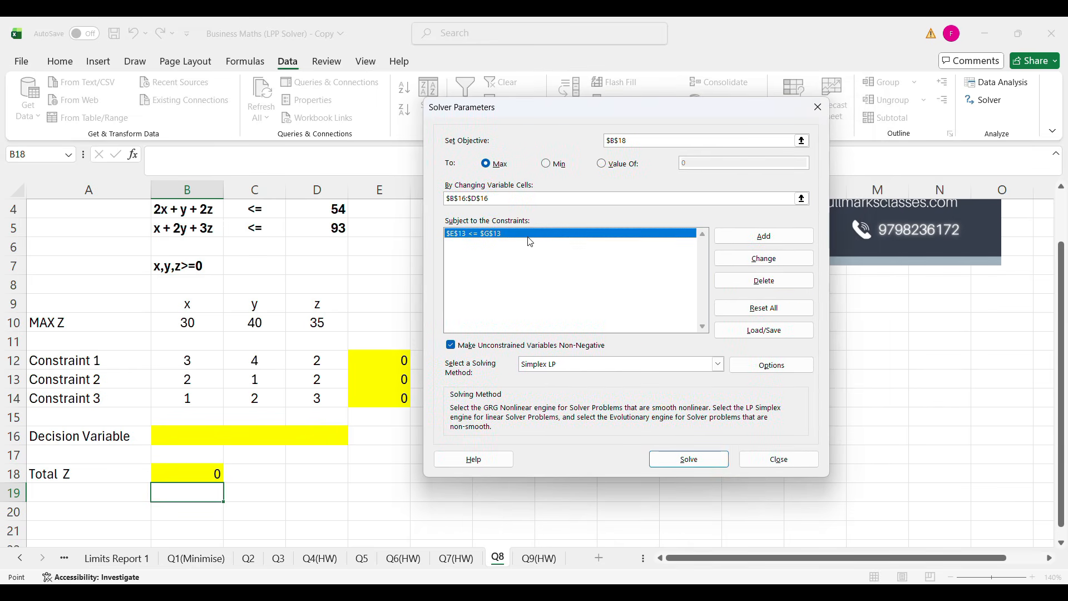
{"action": "left_click", "coordinate": [717, 281]}
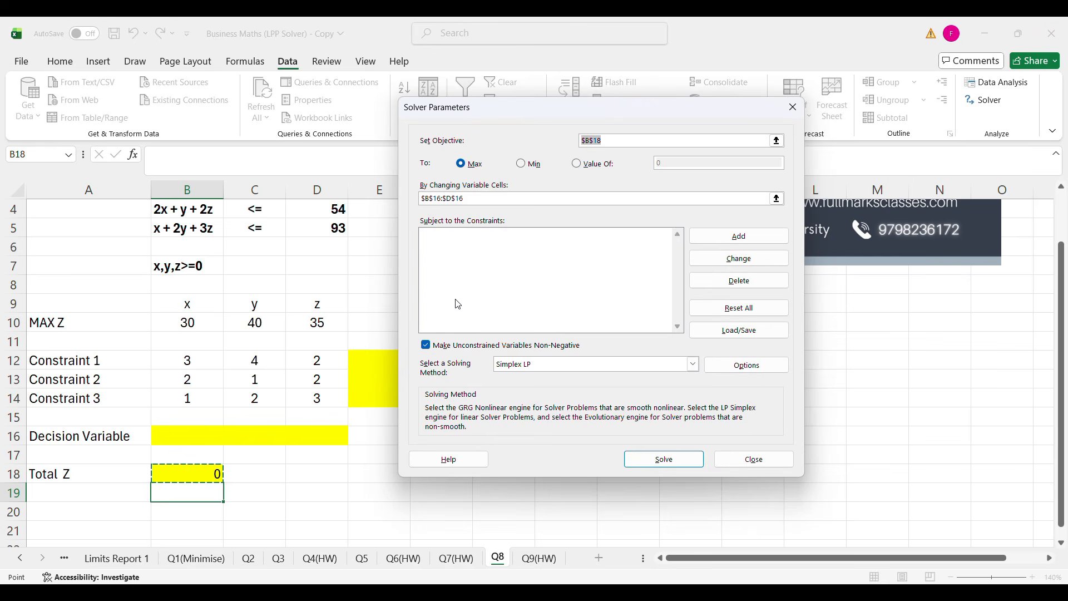
- Add the Solver constraints $E$12 <= $G$12, $E$13 <= $G$13 and $E$14 <= $G$14
{"action": "left_click", "coordinate": [734, 237]}
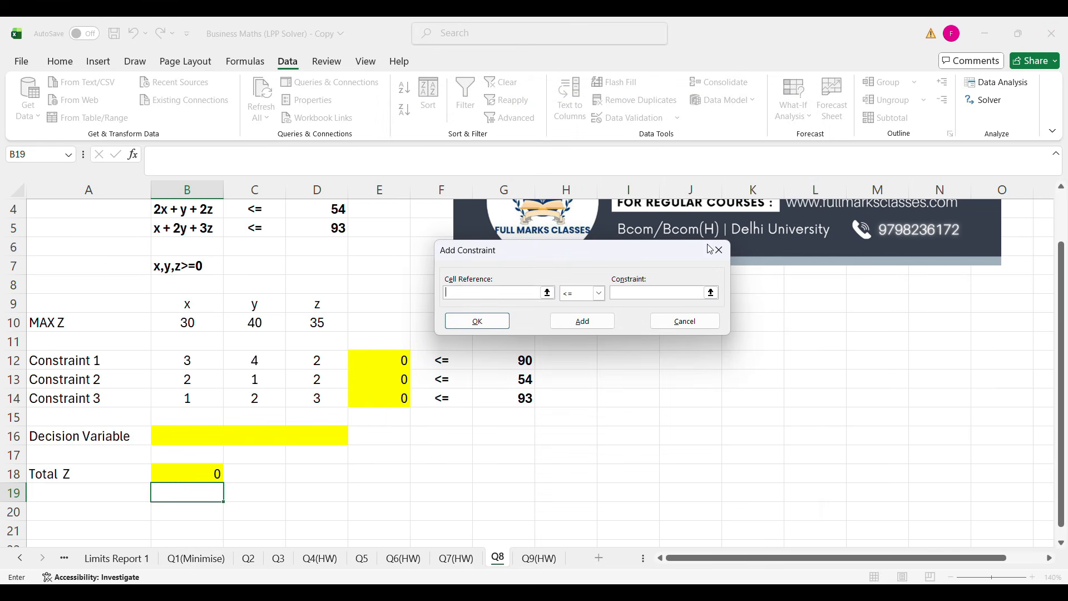
{"action": "left_click", "coordinate": [371, 359]}
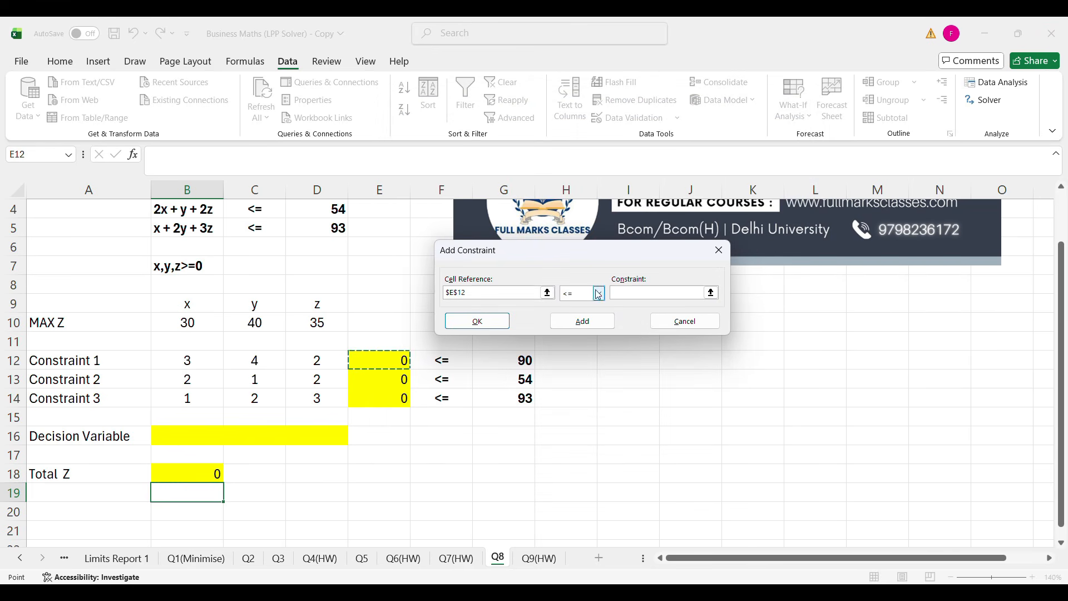
{"action": "left_click", "coordinate": [521, 357]}
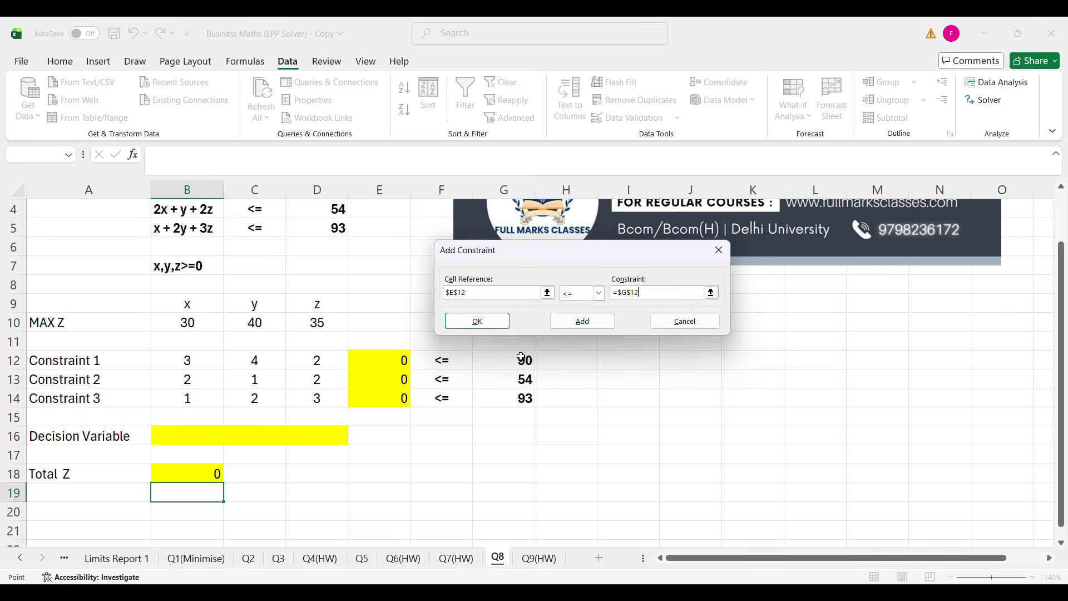
{"action": "left_click", "coordinate": [582, 321]}
{"action": "left_click", "coordinate": [408, 382]}
{"action": "left_click", "coordinate": [639, 293]}
{"action": "left_click", "coordinate": [504, 378]}
{"action": "left_click", "coordinate": [583, 321]}
{"action": "left_click", "coordinate": [385, 401]}
{"action": "left_click", "coordinate": [662, 293]}
{"action": "left_click", "coordinate": [528, 399]}
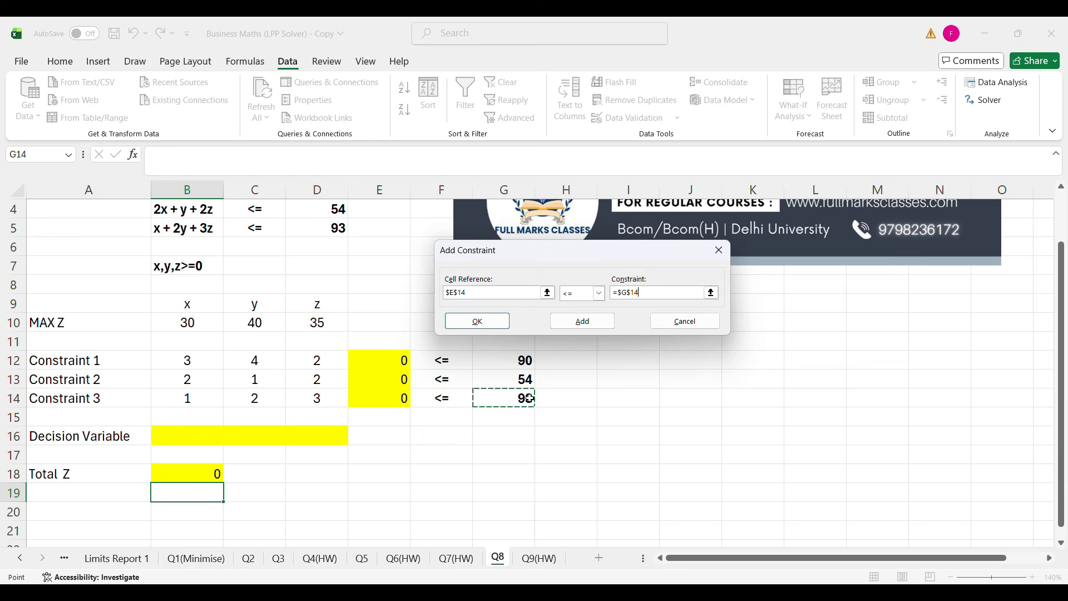
{"action": "left_click", "coordinate": [476, 322]}
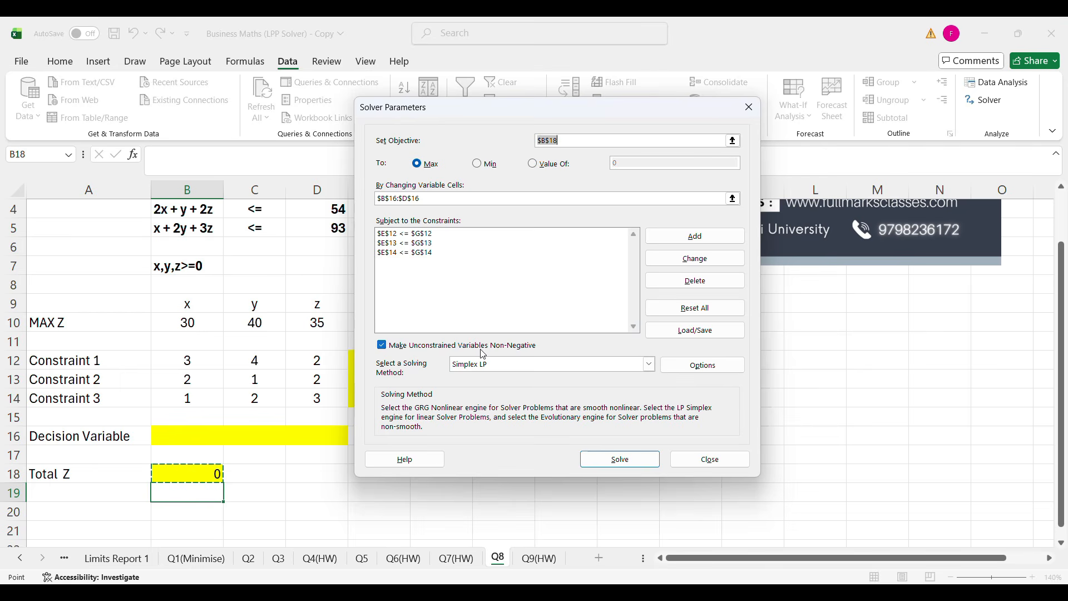
- Choose Simplex LP as the solving method, solve the model and keep the Solver solution
{"action": "left_click", "coordinate": [649, 364]}
{"action": "left_click", "coordinate": [479, 389]}
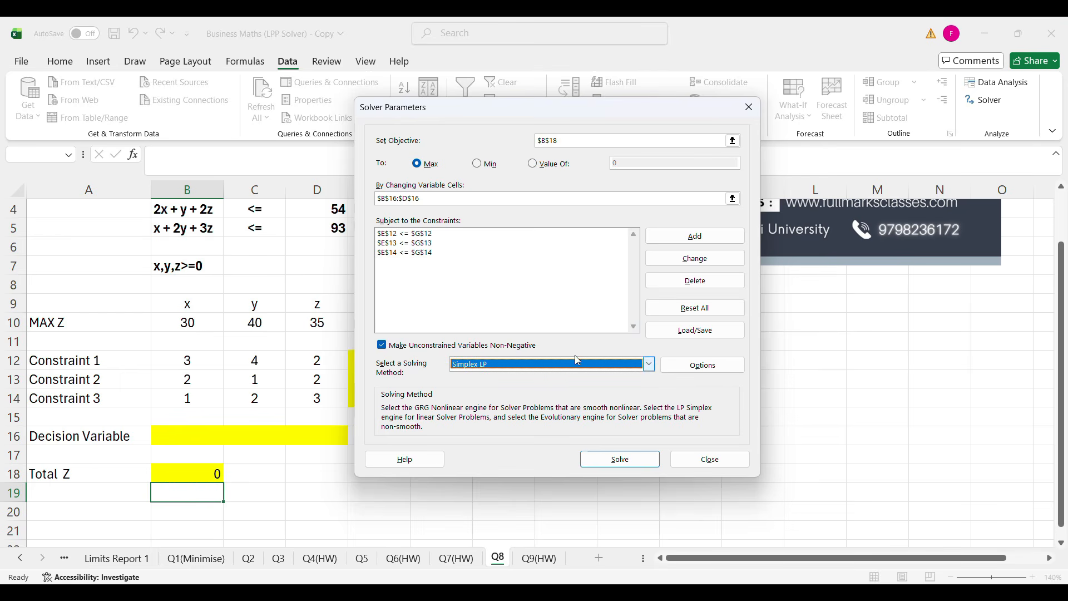
{"action": "left_click", "coordinate": [616, 462]}
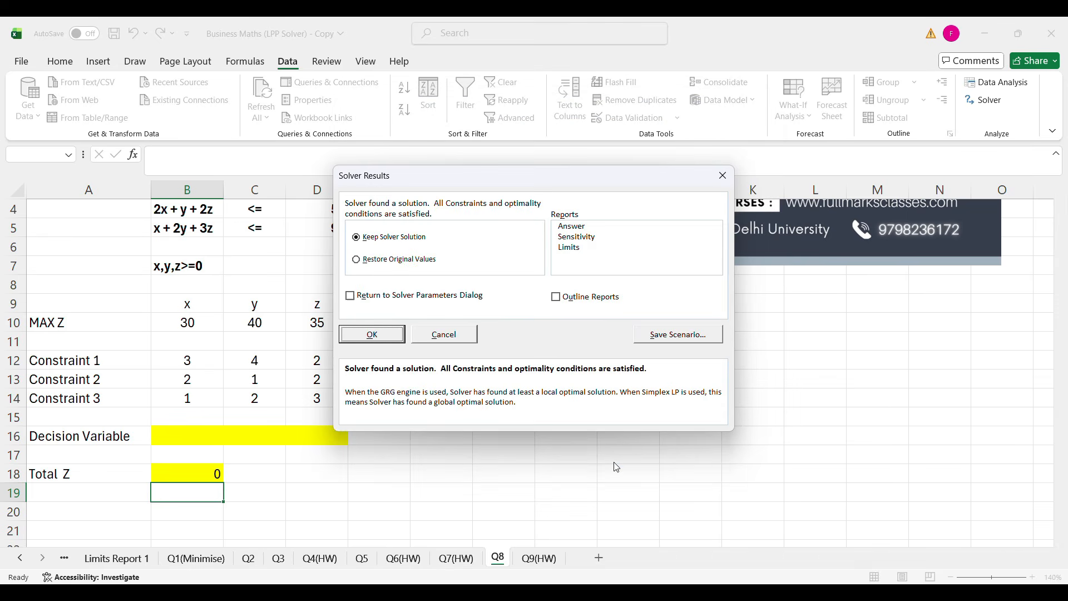
{"action": "left_click", "coordinate": [383, 342]}
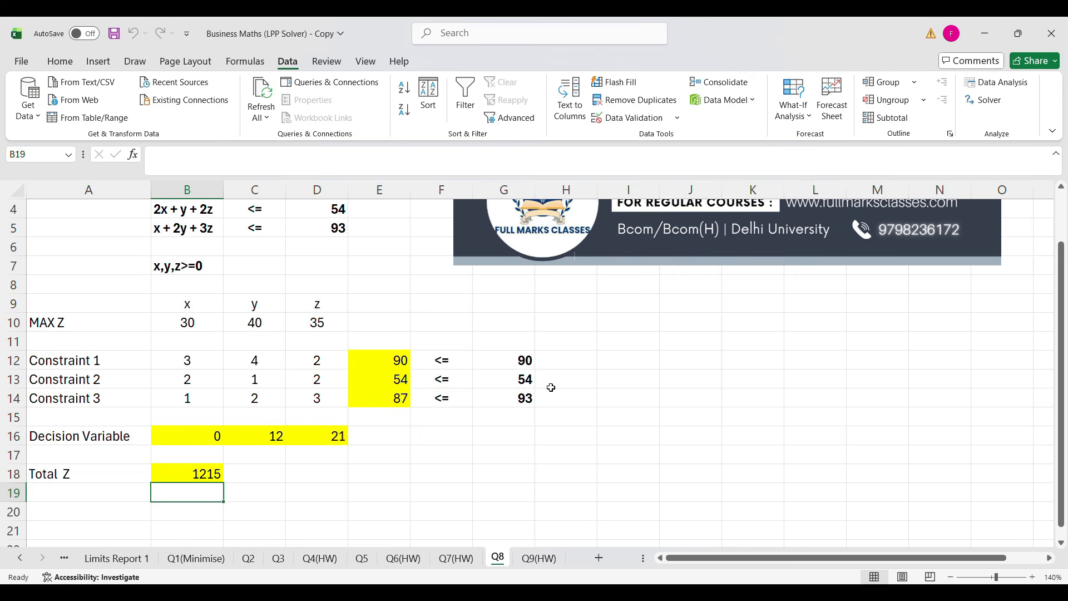
- Review the solved Q8 model, checking the Constraint 1 formula in E12 and the Total Z formula in B18
{"action": "scroll", "coordinate": [550, 387], "scroll_direction": "up", "scroll_amount": 1}
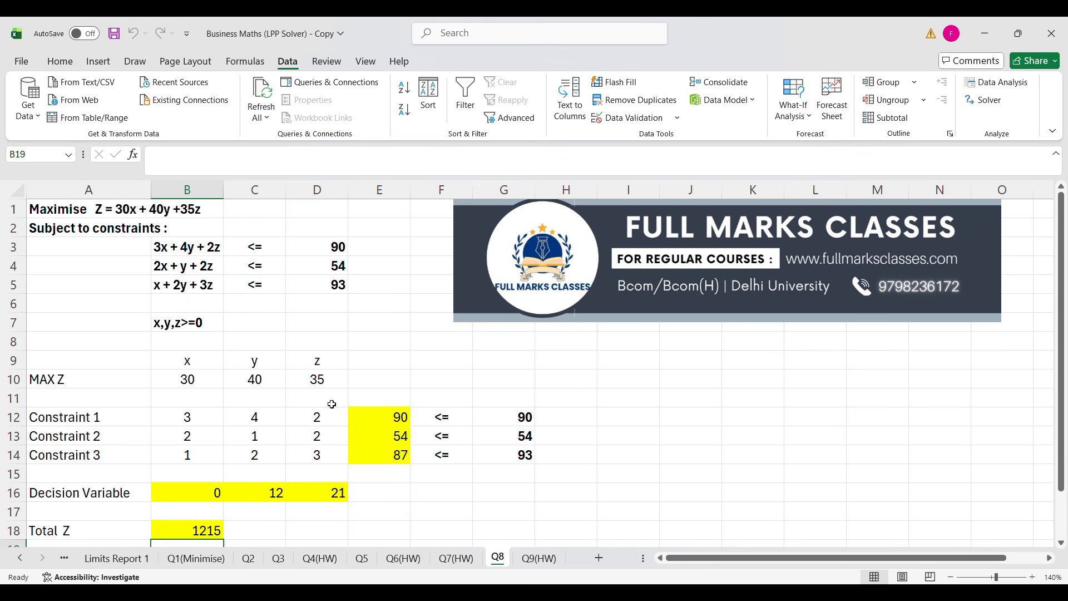
{"action": "left_click", "coordinate": [394, 413]}
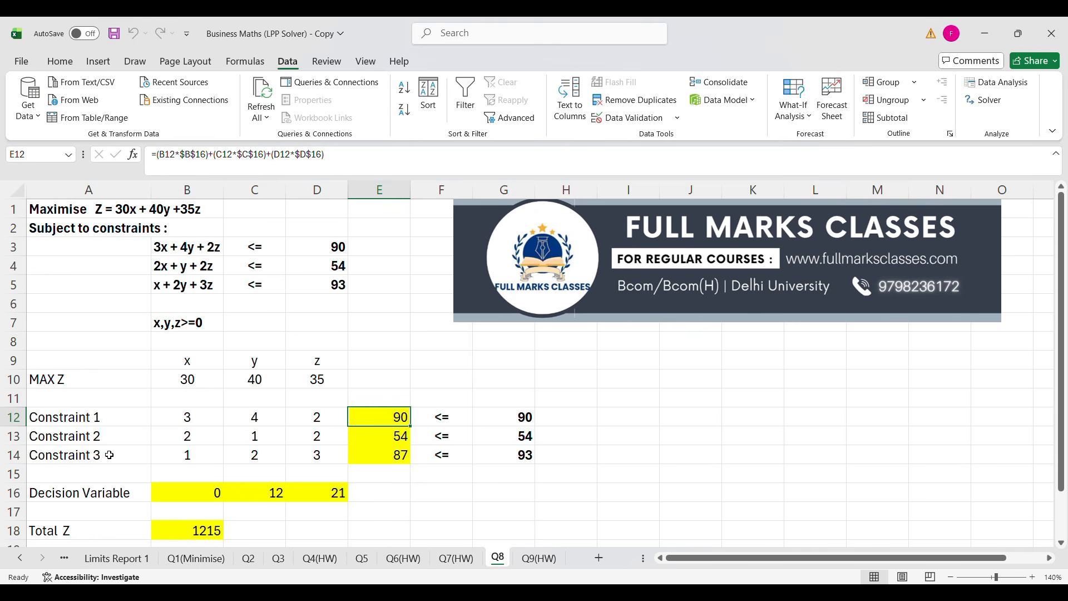
{"action": "scroll", "coordinate": [344, 412], "scroll_direction": "down", "scroll_amount": 1}
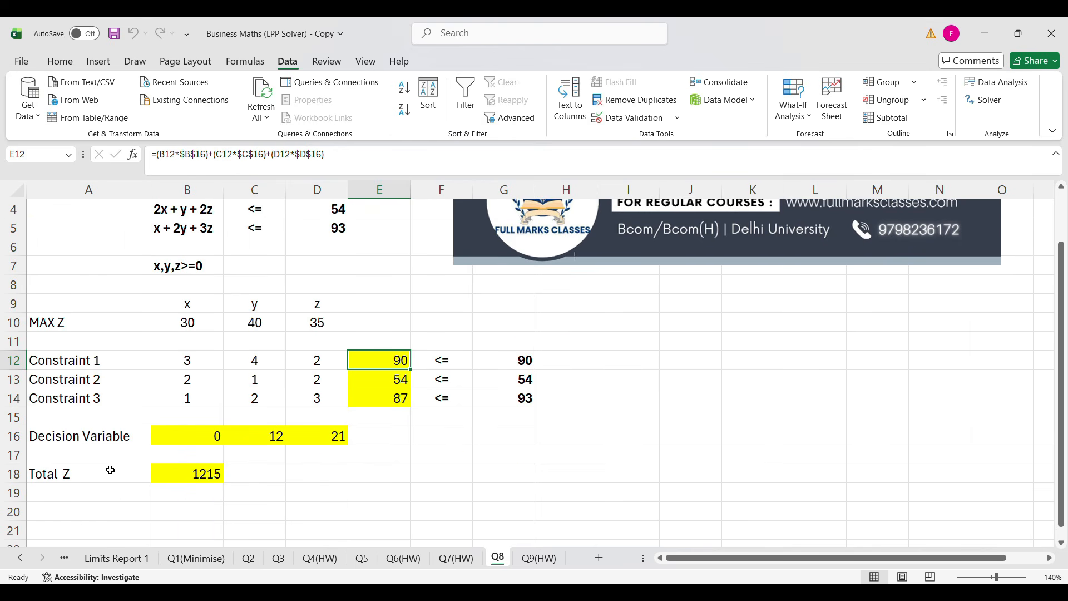
{"action": "left_click", "coordinate": [209, 473]}
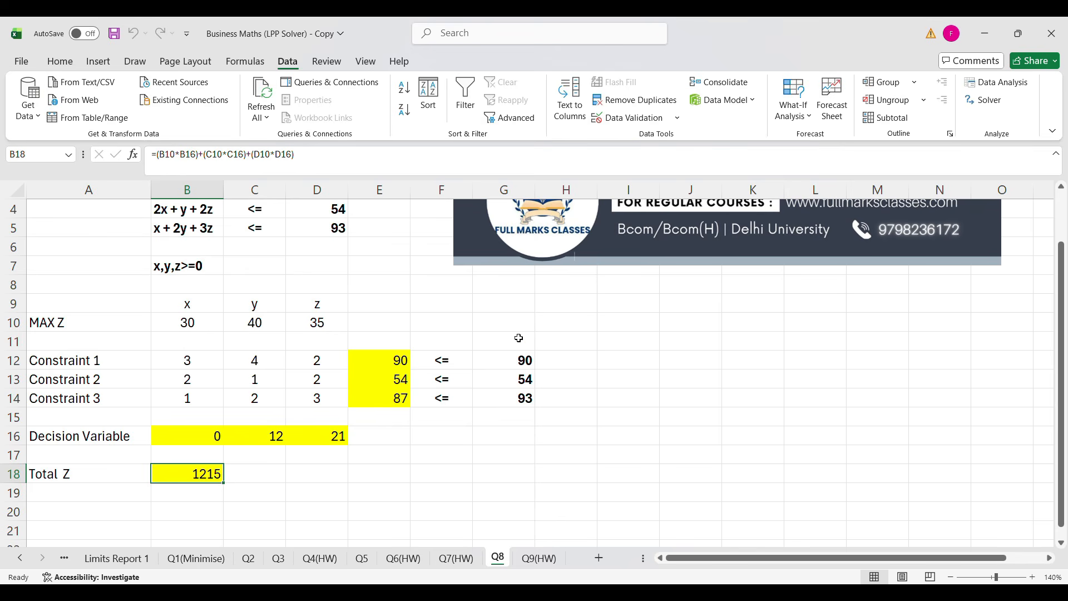
- Look over the homework problem on the Q9(HW) sheet and compare it with the Q8 model
{"action": "left_click", "coordinate": [561, 559]}
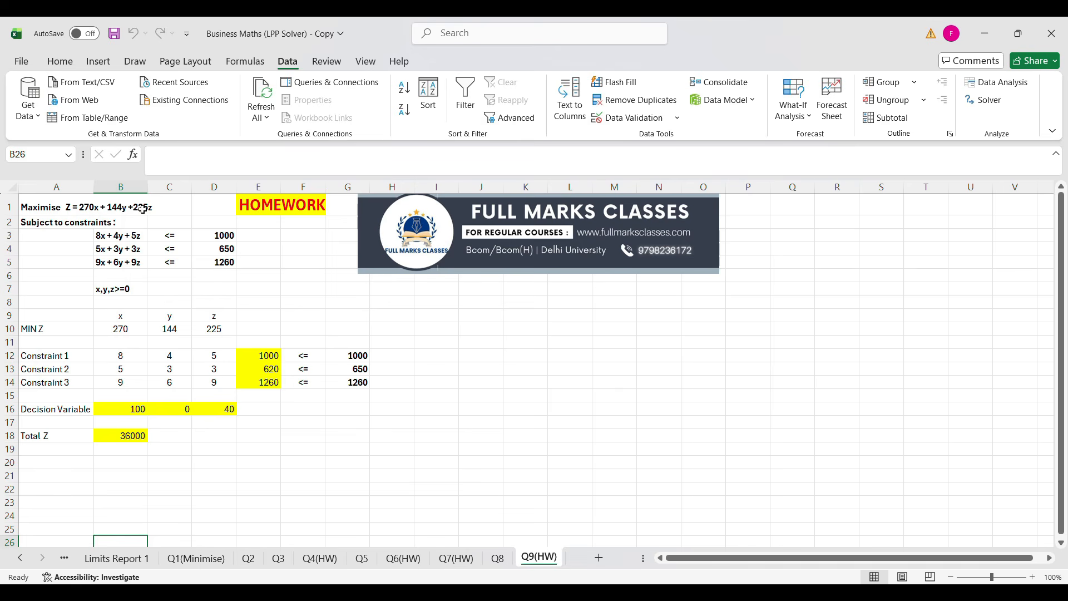
{"action": "left_click", "coordinate": [497, 558]}
{"action": "scroll", "coordinate": [422, 445], "scroll_direction": "up", "scroll_amount": 1}
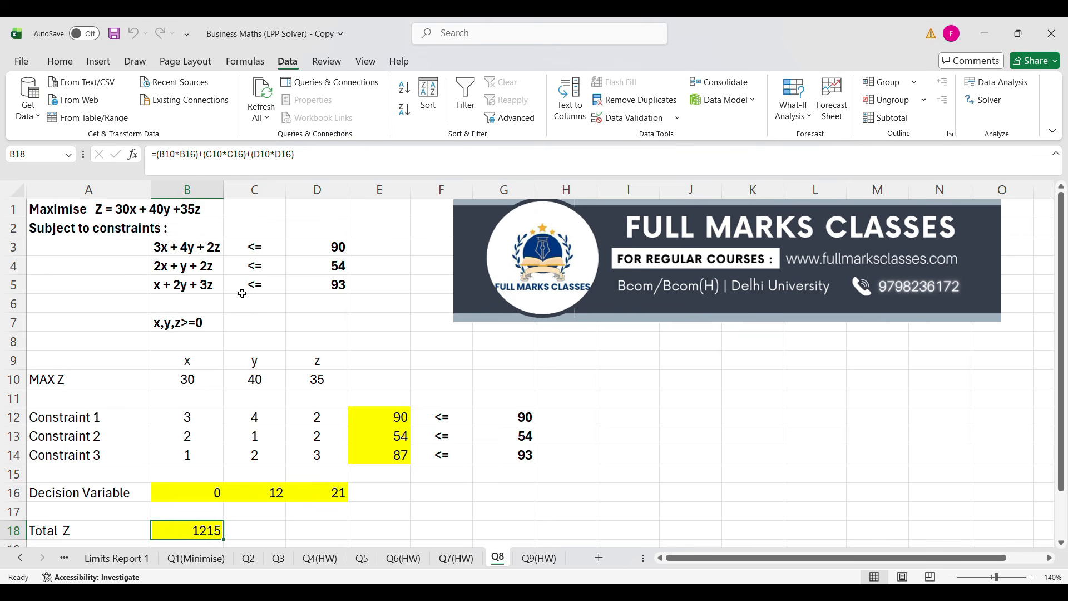
{"action": "left_click", "coordinate": [537, 558]}
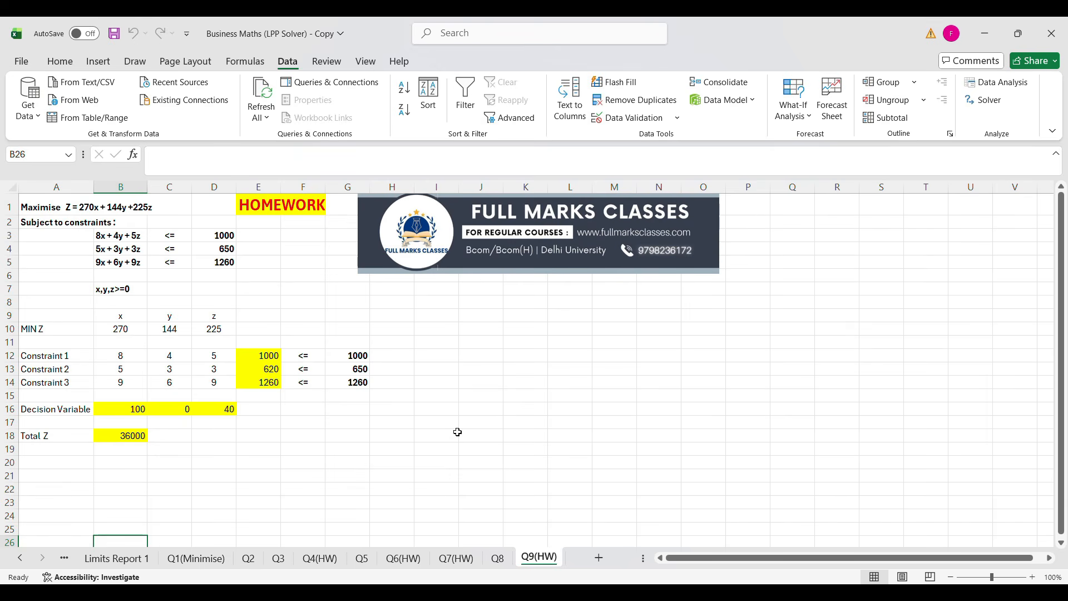
{"action": "left_click", "coordinate": [495, 383]}
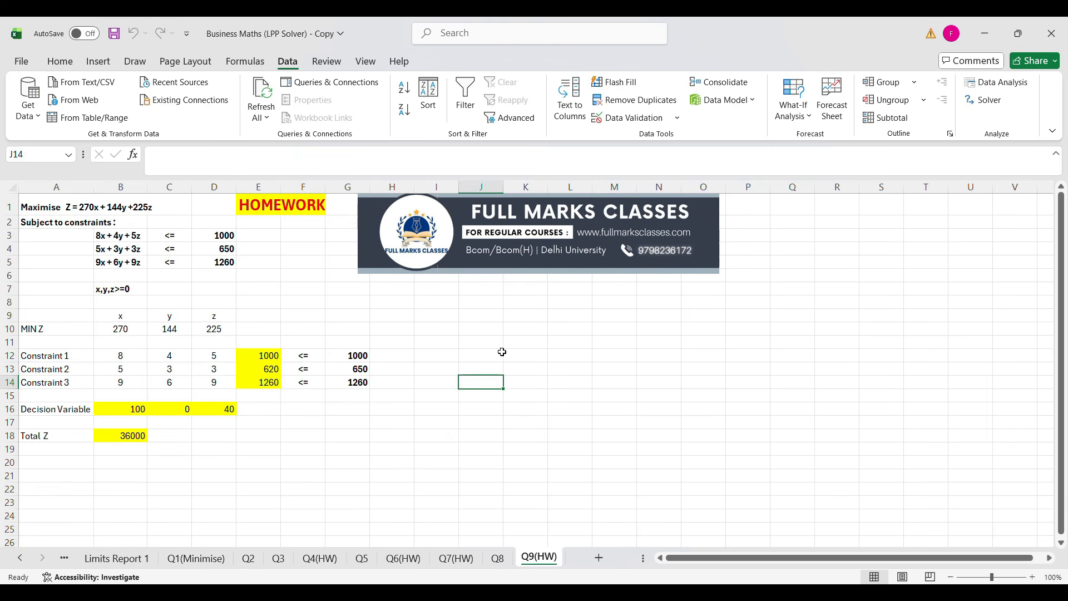